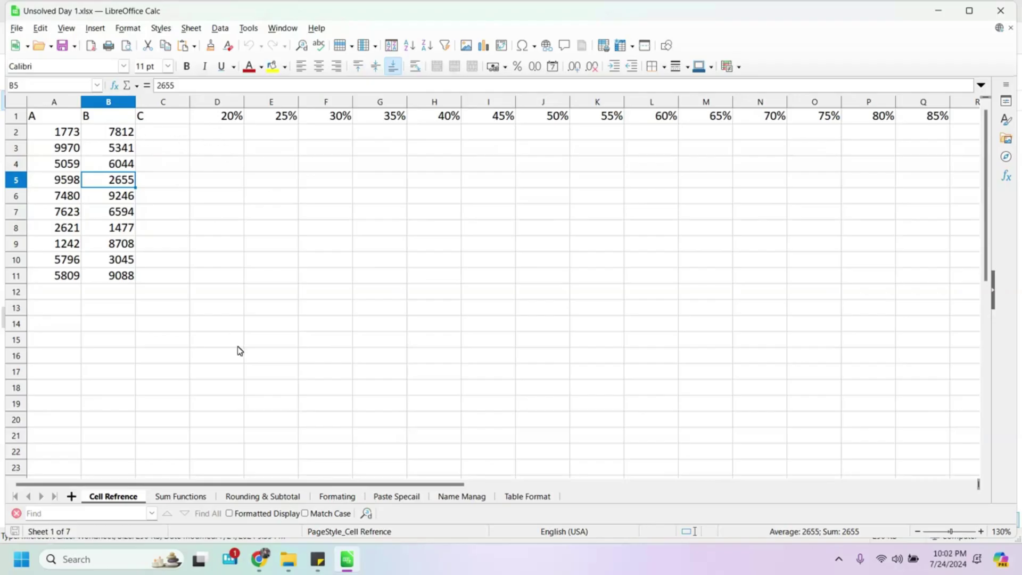
# Enter the formula =B2*D1 in cell D2 to multiply the first column B value by the 20% rate
pyautogui.click(110, 133)
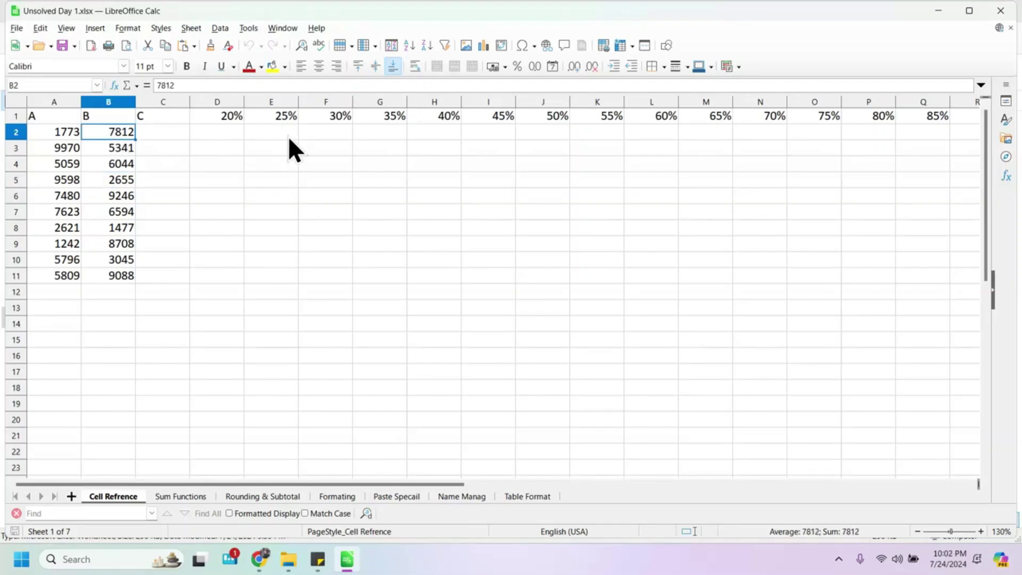
pyautogui.click(219, 136)
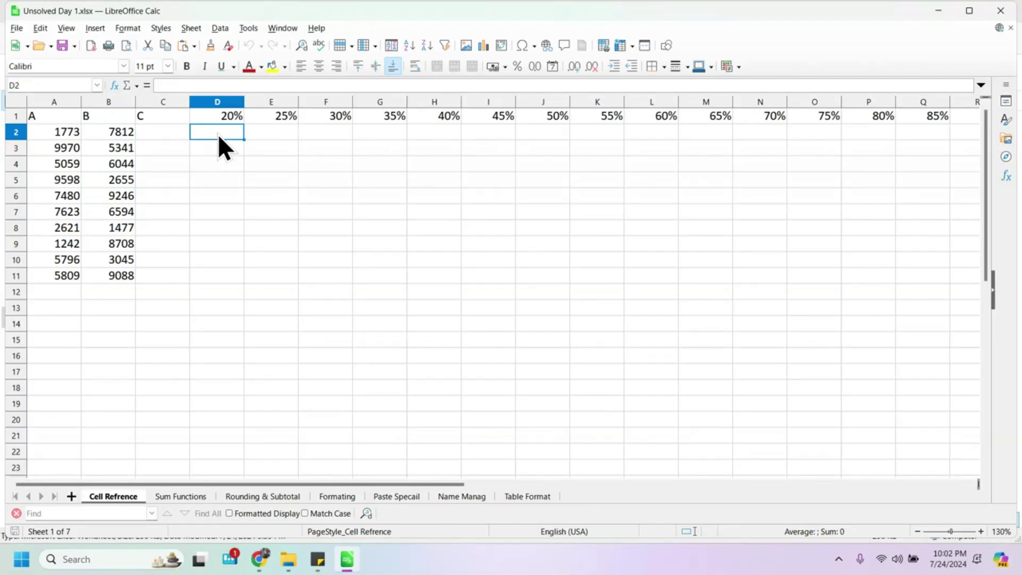
pyautogui.write('=')
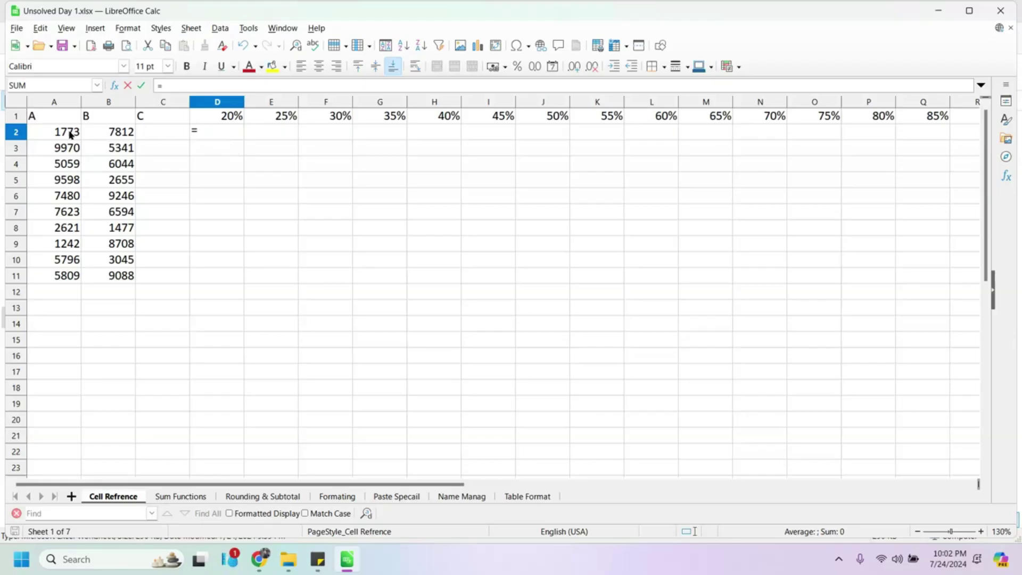
pyautogui.click(99, 134)
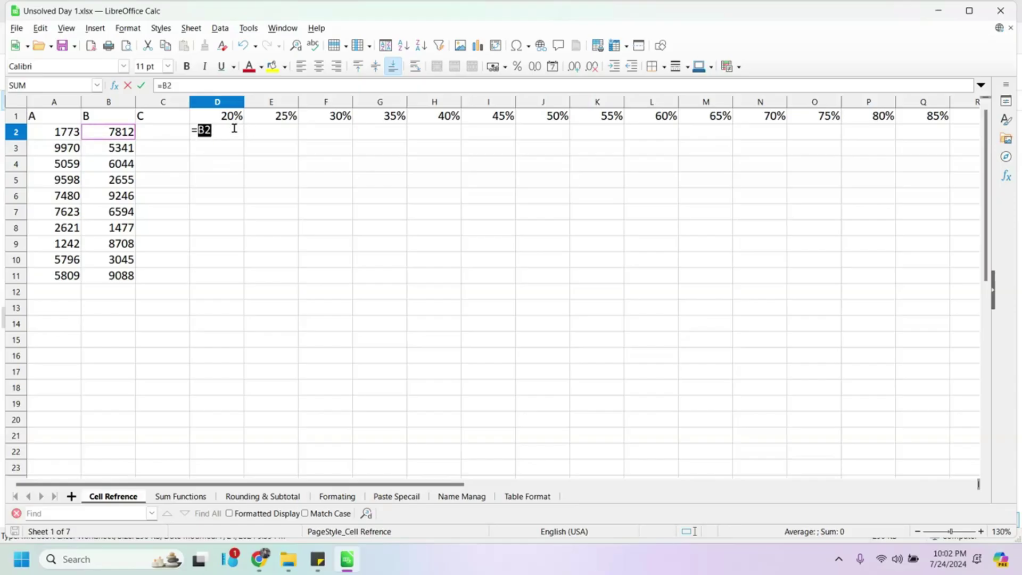
pyautogui.write('*')
pyautogui.click(228, 119)
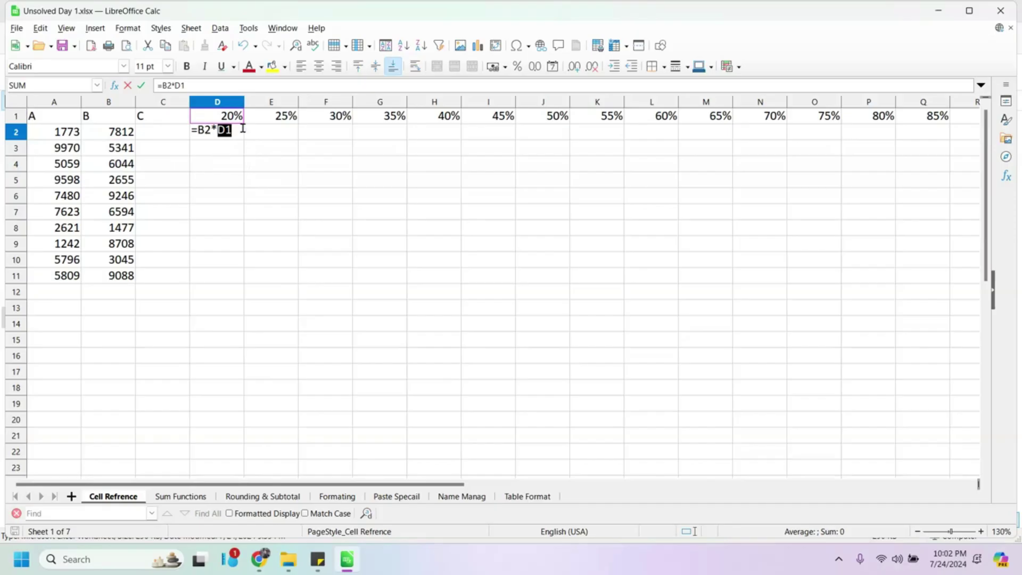
pyautogui.press('Return')
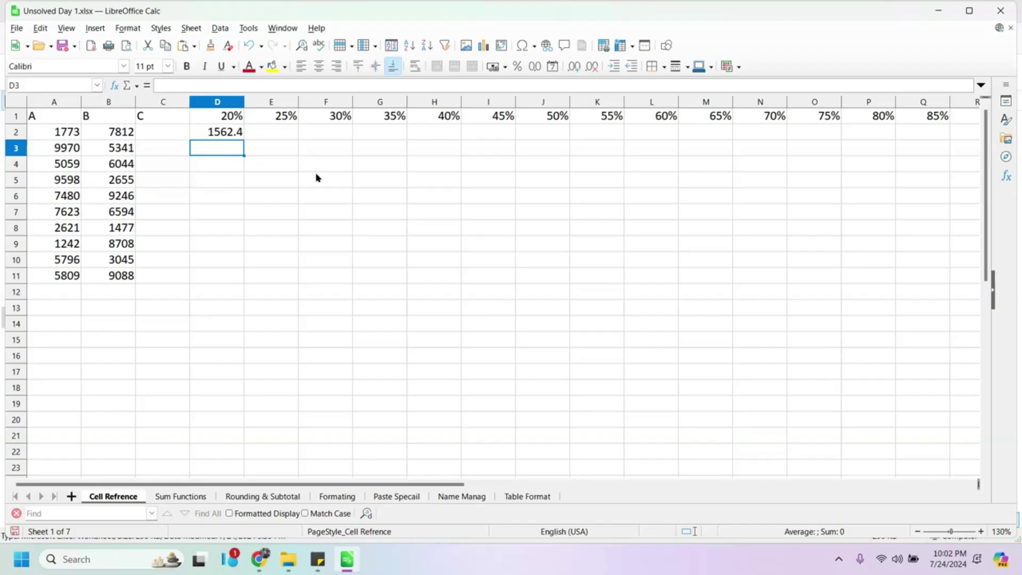
# Fill the column B values in B2:B11 with a yellow background
pyautogui.click(118, 134)
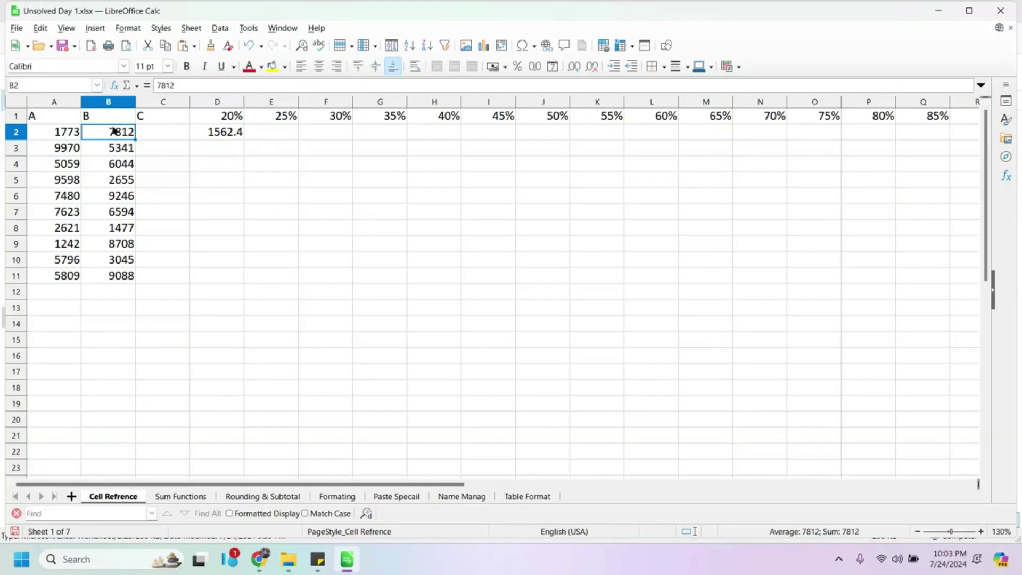
pyautogui.hotkey('shift', 'Down')
pyautogui.hotkey('shift', 'Down')
pyautogui.hotkey('shift', 'Down')
pyautogui.hotkey('shift', 'Down')
pyautogui.hotkey('shift', 'Down')
pyautogui.hotkey('shift', 'Down')
pyautogui.hotkey('shift', 'Down')
pyautogui.hotkey('shift', 'Down')
pyautogui.hotkey('shift', 'Down')
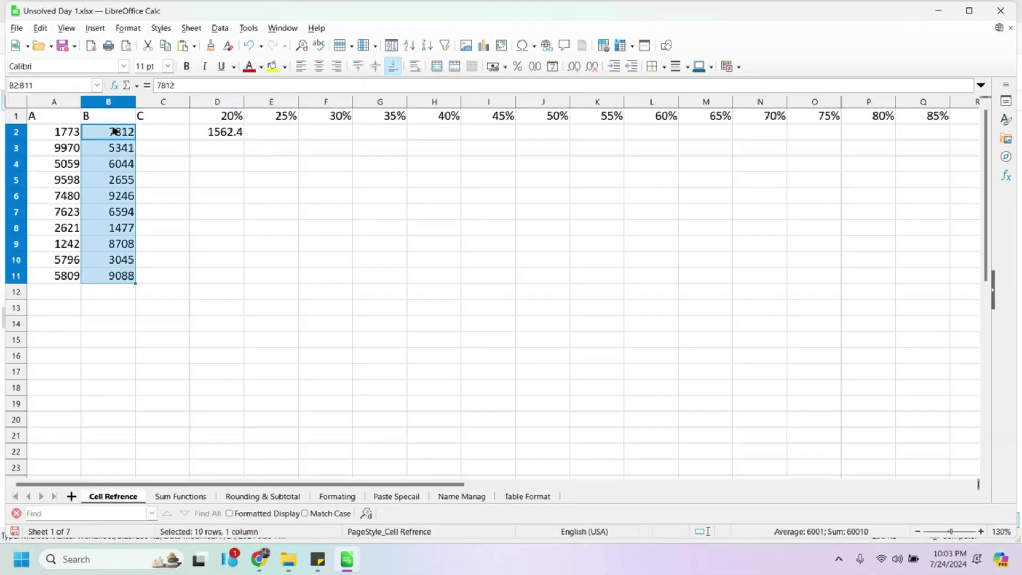
pyautogui.click(285, 67)
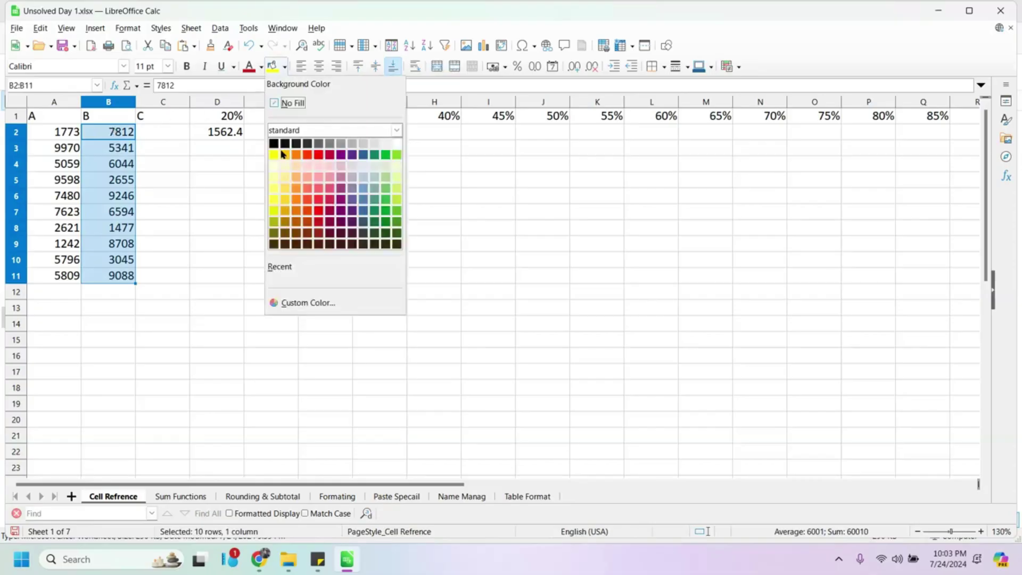
pyautogui.click(273, 156)
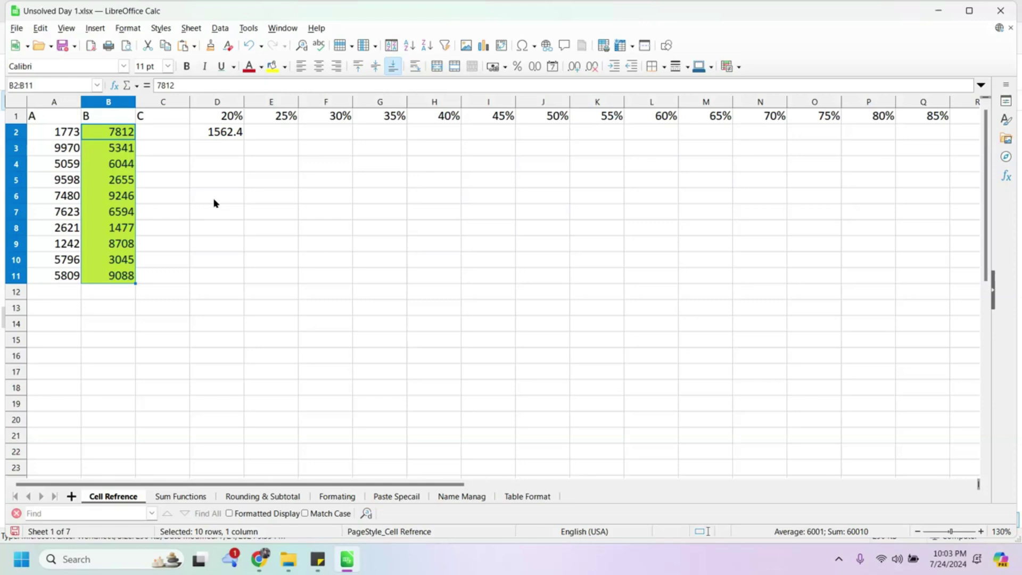
# Copy the D2 formula across into E2 and down into D3, checking each copied formula
pyautogui.click(242, 136)
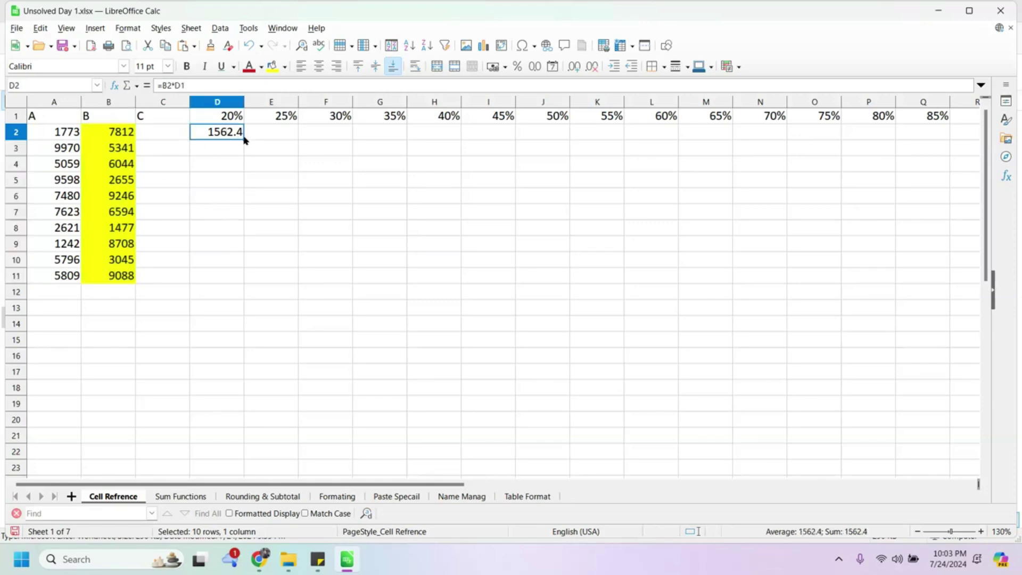
pyautogui.moveTo(243, 137); pyautogui.dragTo(288, 139)
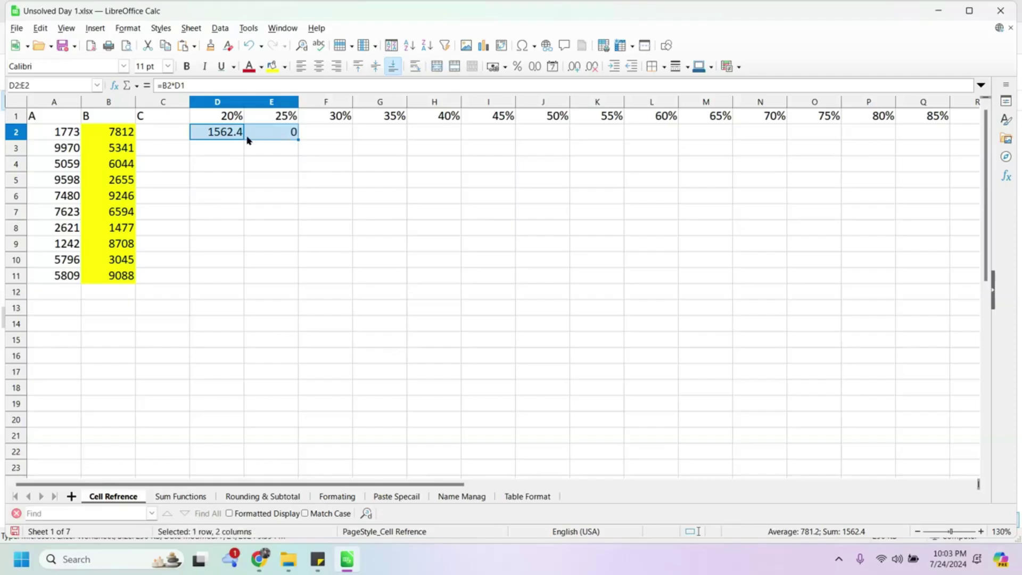
pyautogui.click(267, 140)
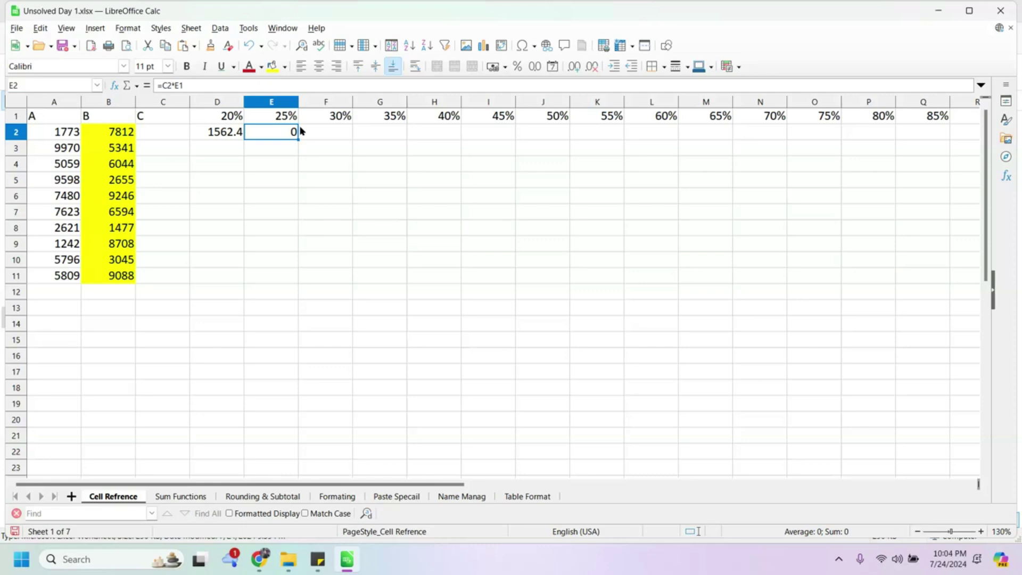
pyautogui.click(232, 134)
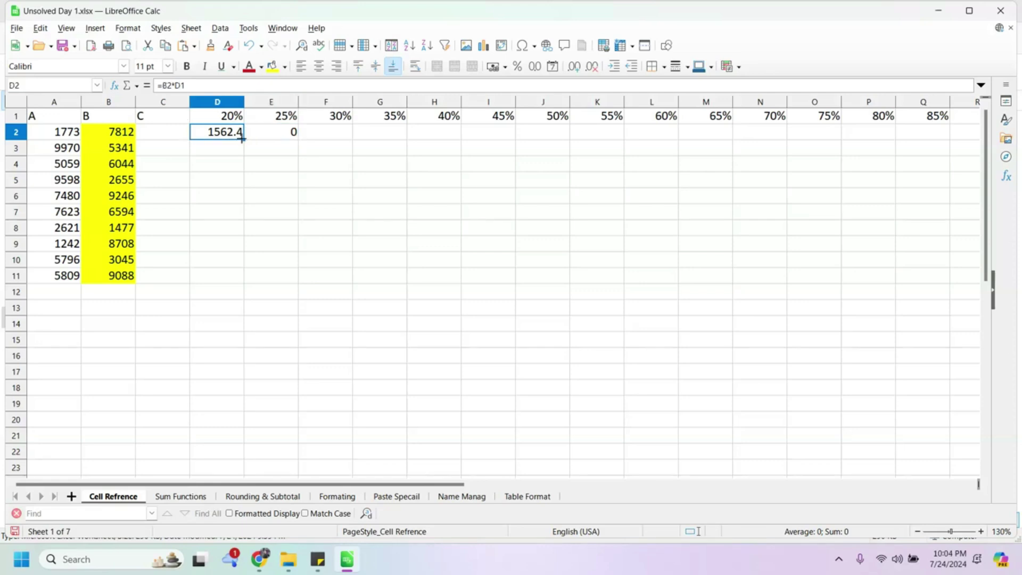
pyautogui.moveTo(243, 140); pyautogui.dragTo(243, 155)
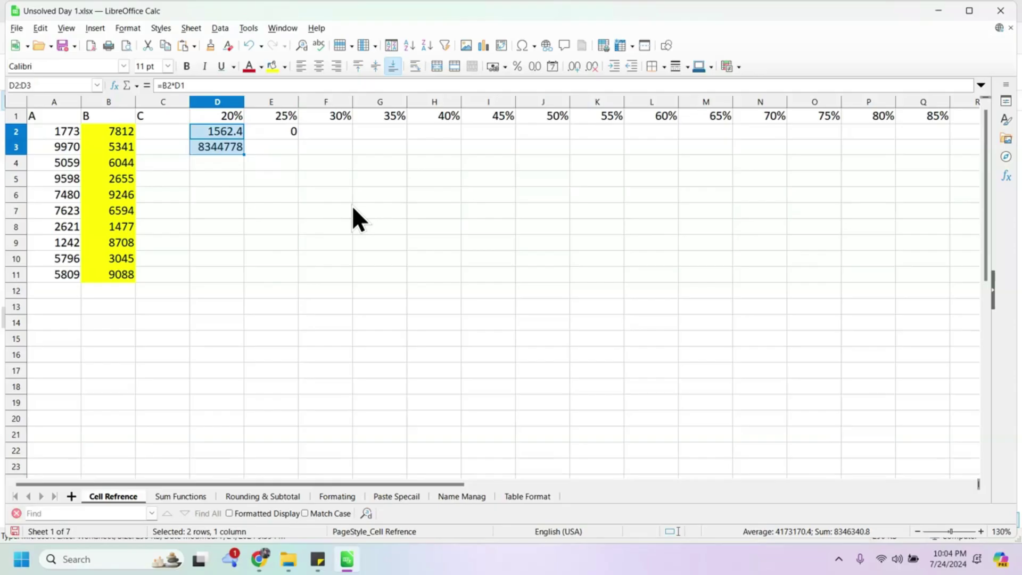
pyautogui.click(228, 149)
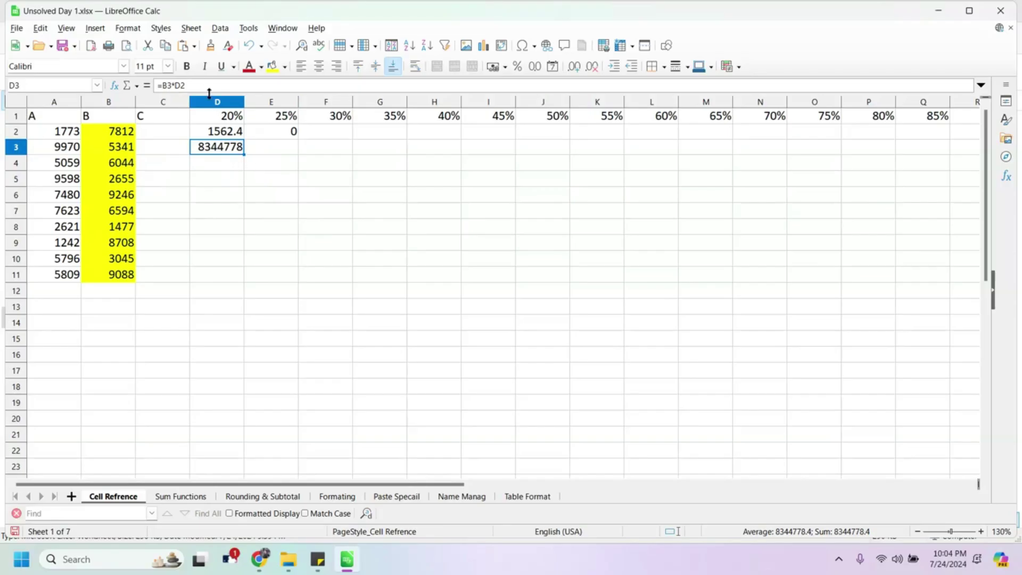
# Examine the cell references in D2's formula against the copy in D3, leaving the formula unedited
pyautogui.doubleClick(217, 129)
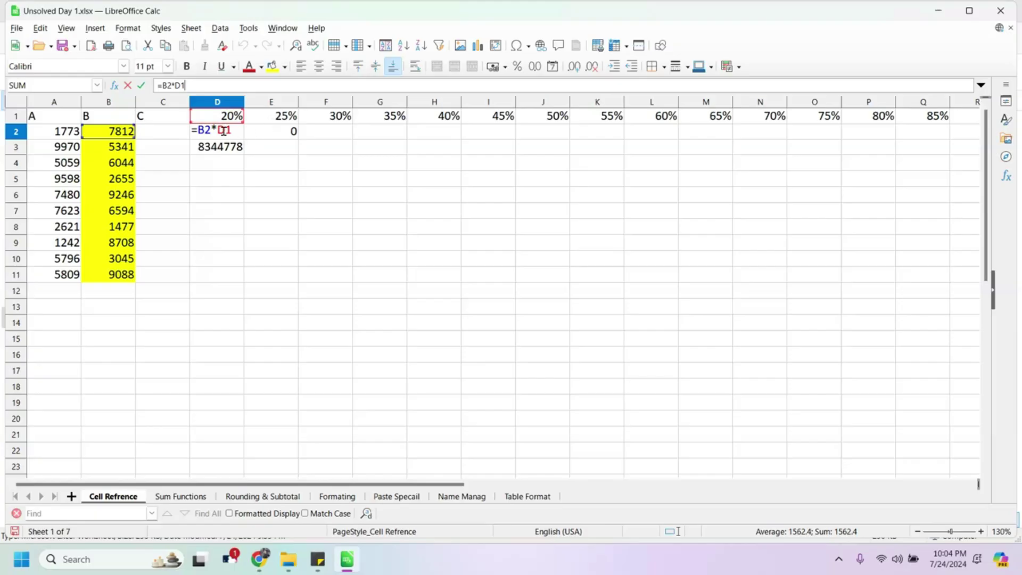
pyautogui.click(230, 149)
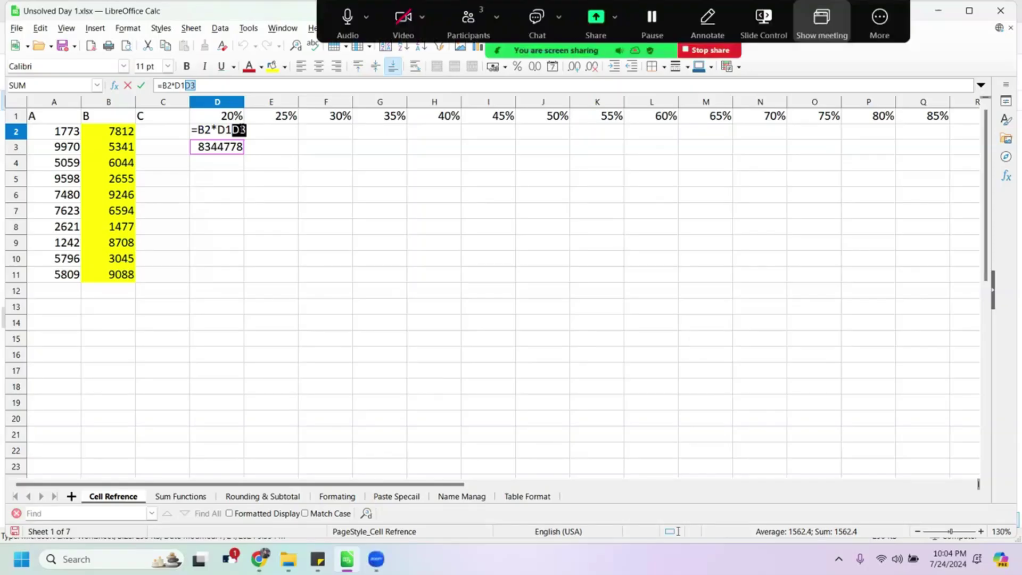
pyautogui.click(268, 152)
pyautogui.press('Escape')
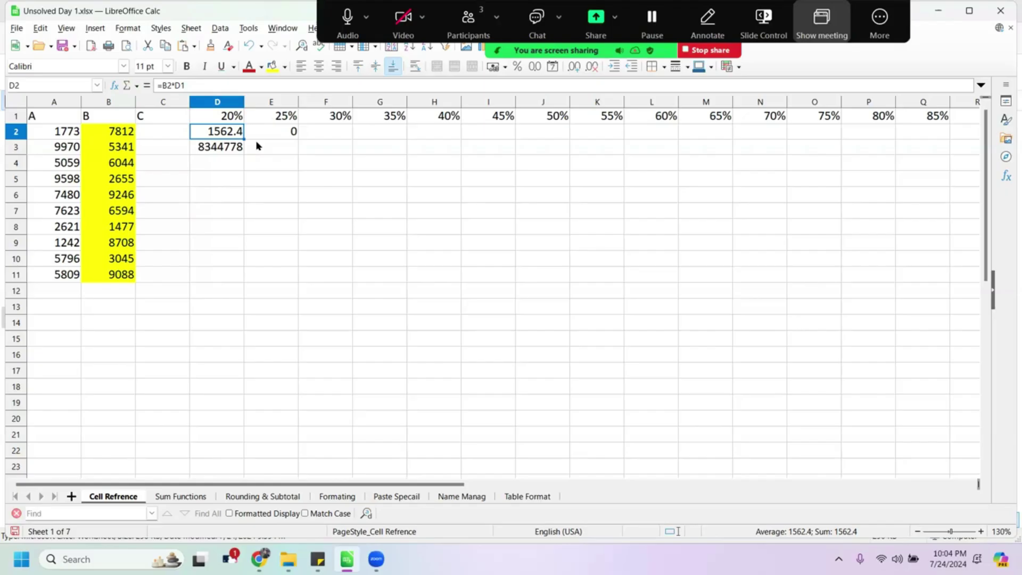
pyautogui.click(230, 152)
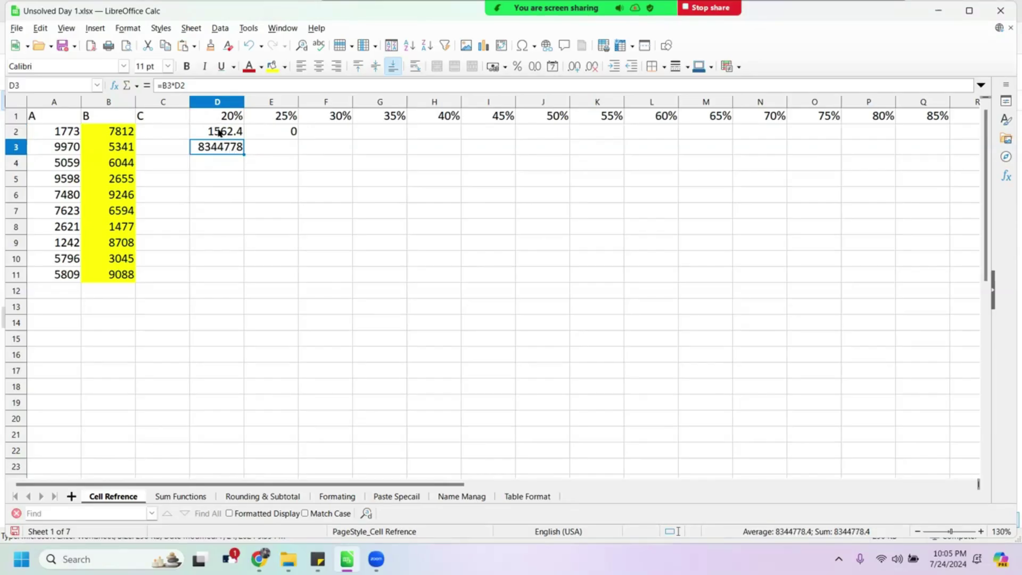
pyautogui.click(218, 132)
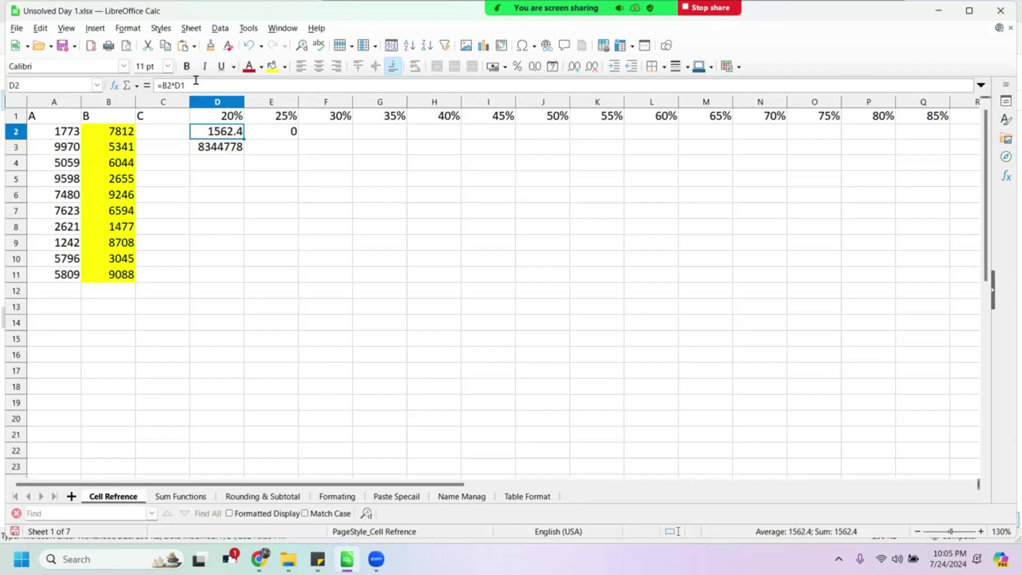
pyautogui.click(226, 86)
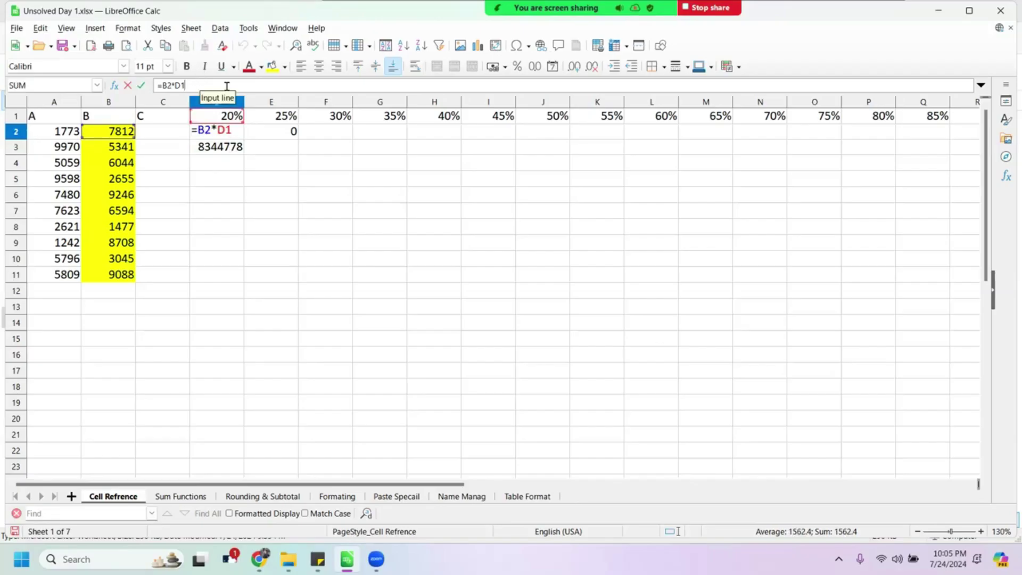
pyautogui.click(236, 152)
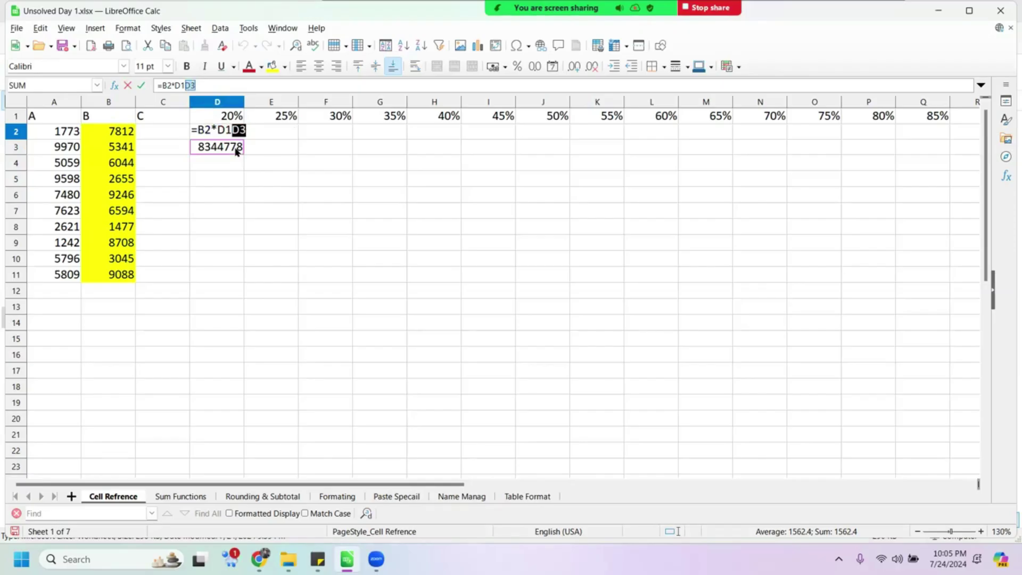
pyautogui.press('Escape')
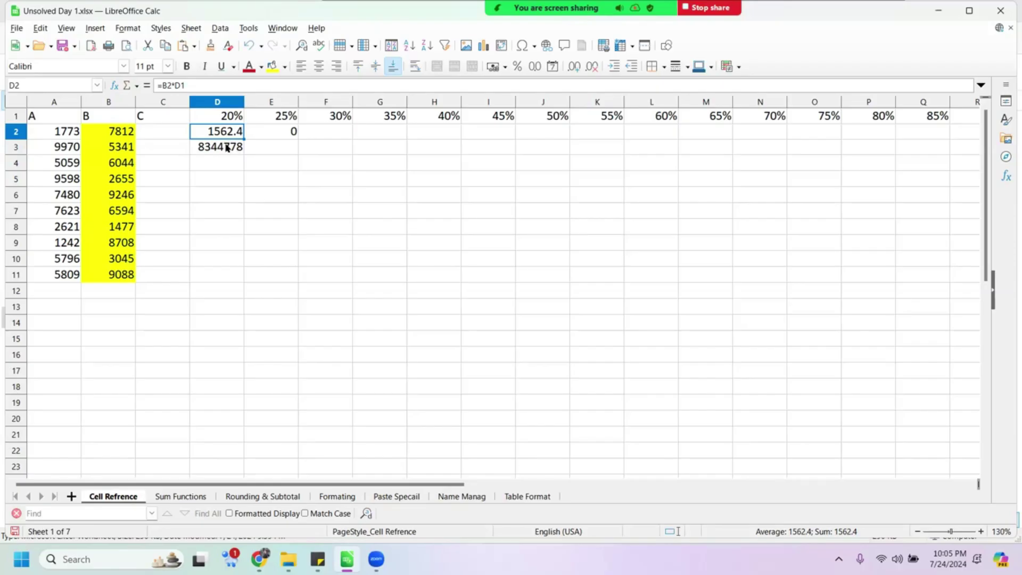
# Examine which cells the copied formula in D3 refers to, cancelling any edit
pyautogui.click(227, 147)
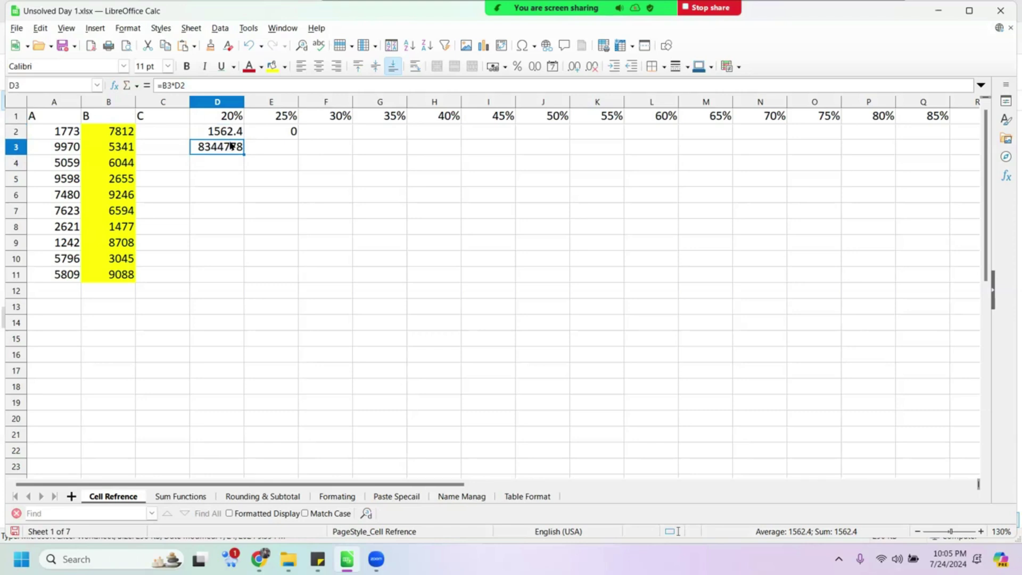
pyautogui.hotkey('ctrl', 'a')
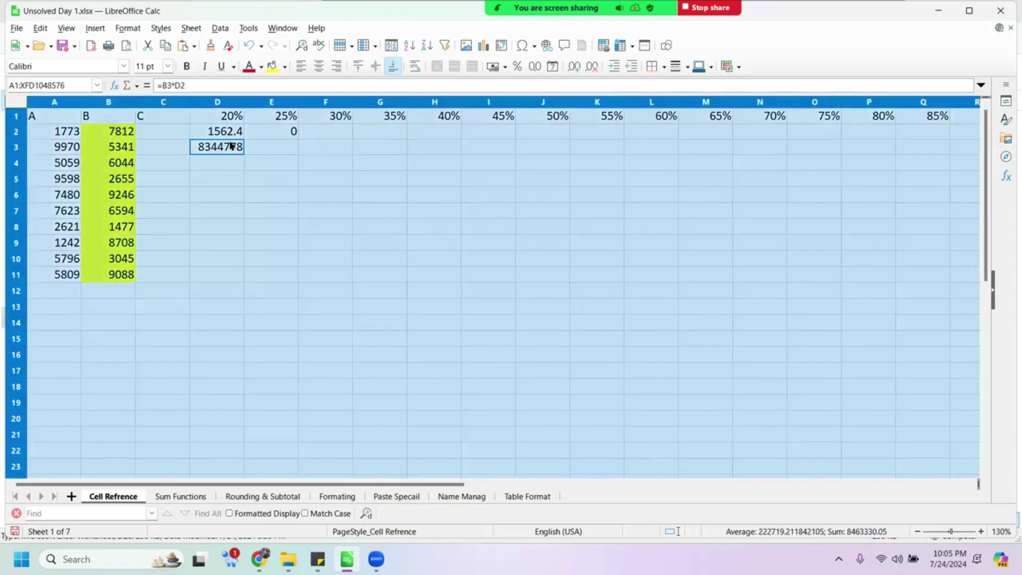
pyautogui.click(232, 147)
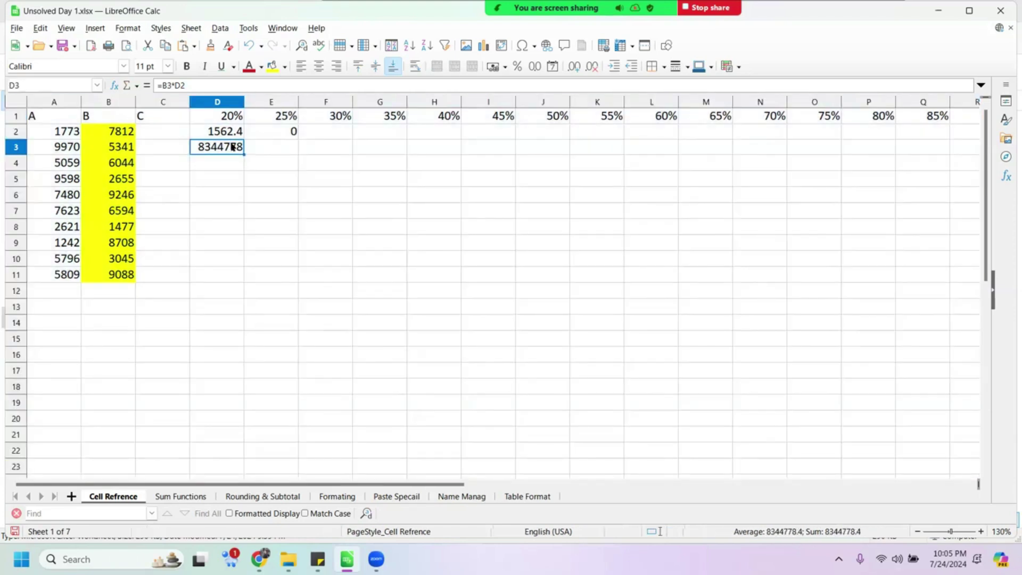
pyautogui.click(202, 89)
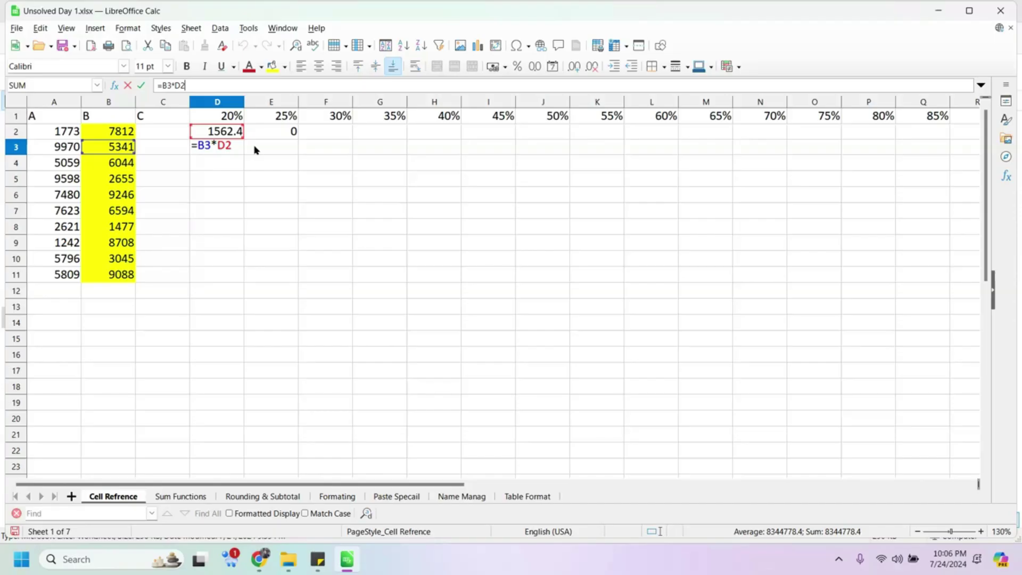
pyautogui.click(265, 146)
pyautogui.click(183, 148)
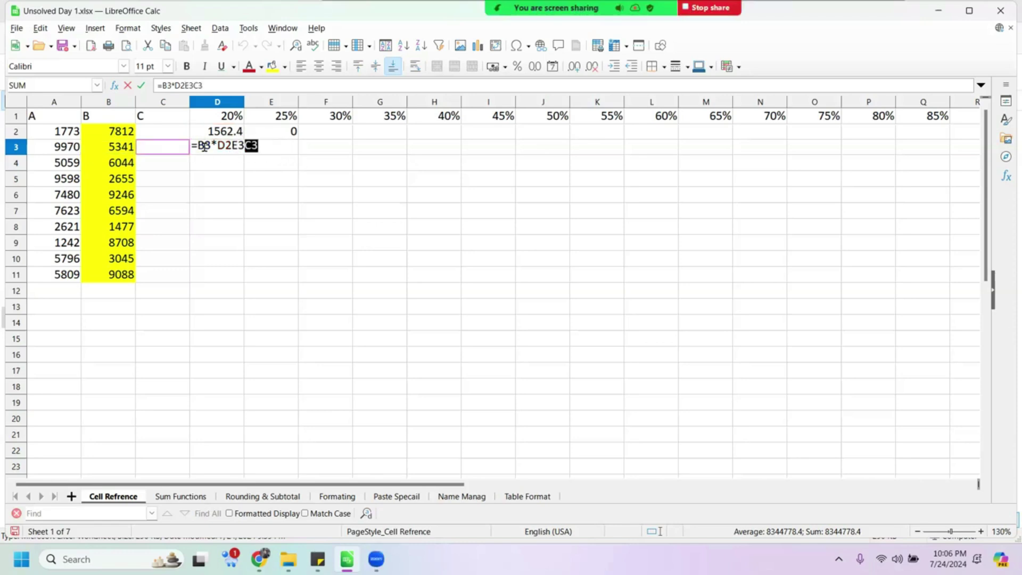
pyautogui.click(292, 162)
pyautogui.click(254, 187)
pyautogui.press('Escape')
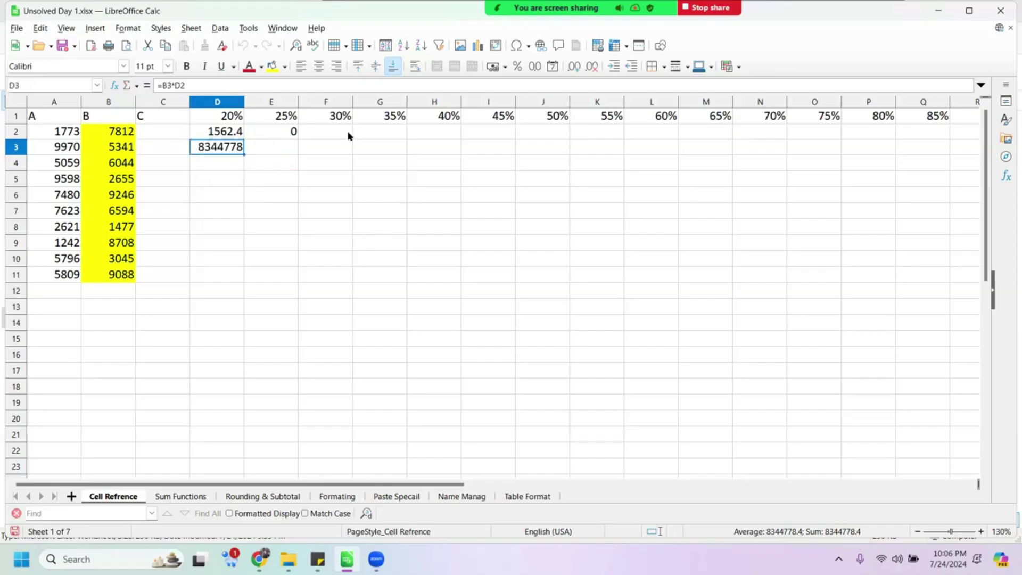
# Clear the copied formulas from cells D3 and E2
pyautogui.click(267, 145)
pyautogui.click(232, 151)
pyautogui.press('Delete')
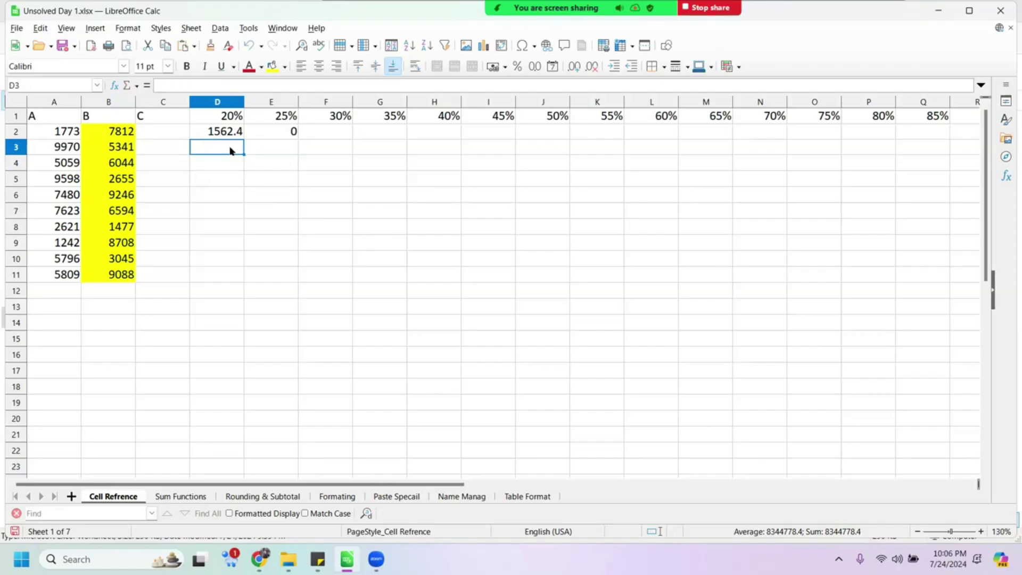
pyautogui.click(286, 133)
pyautogui.press('Delete')
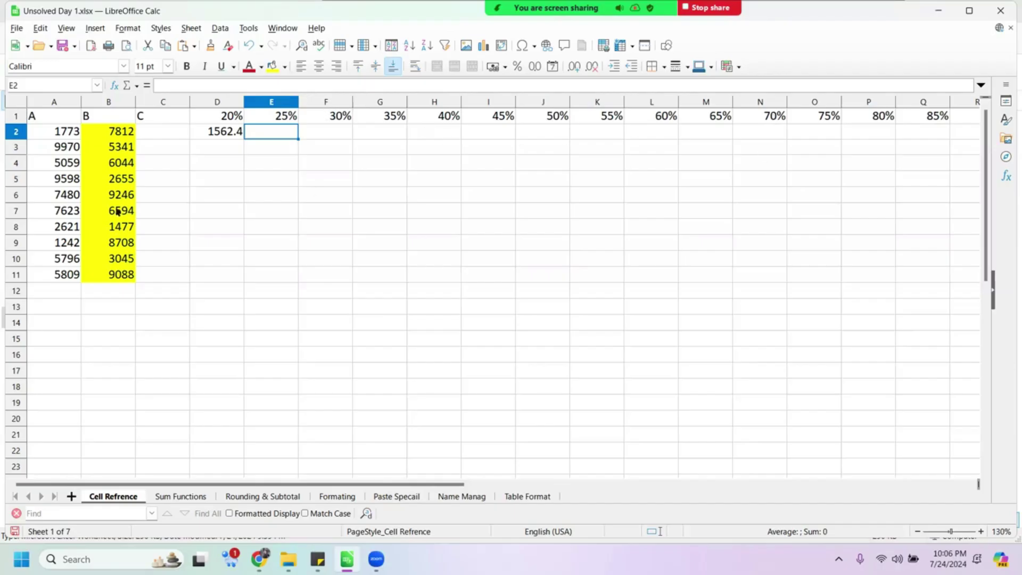
# Review how the column B values in B2, B3 and B4 pair with the 20% rate in D1
pyautogui.click(127, 132)
pyautogui.click(233, 115)
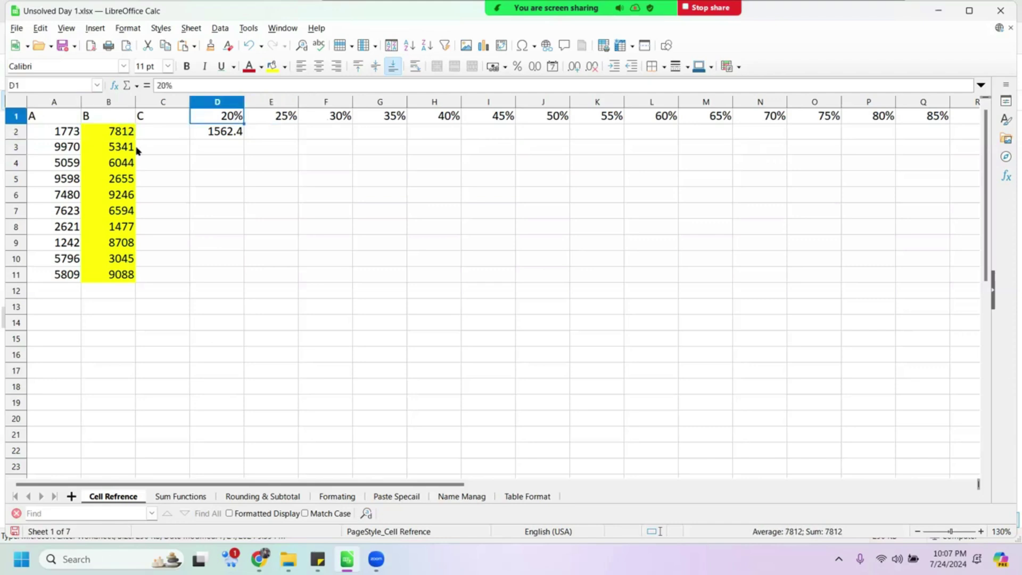
pyautogui.click(119, 150)
pyautogui.click(234, 120)
pyautogui.click(123, 168)
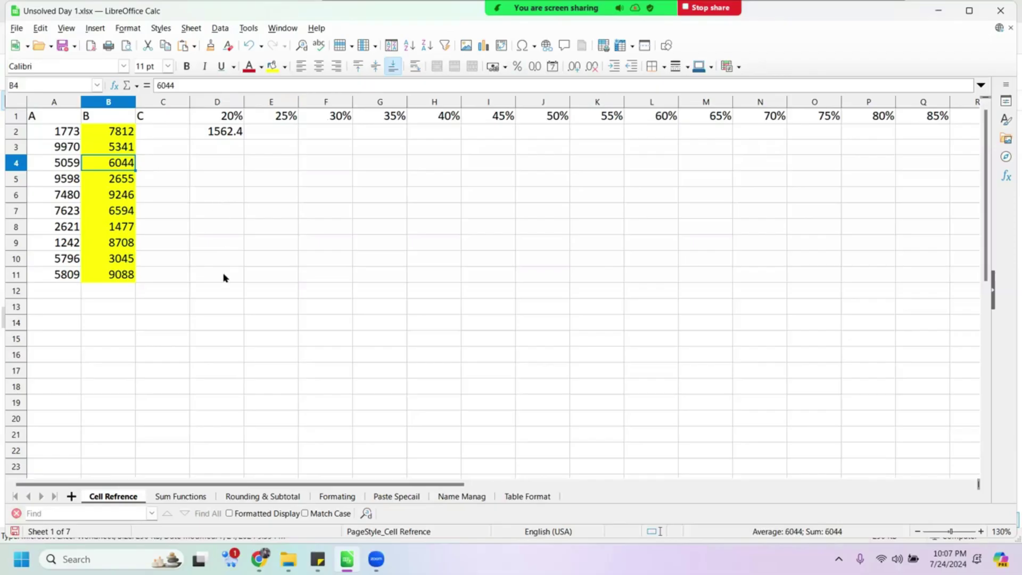
pyautogui.click(126, 131)
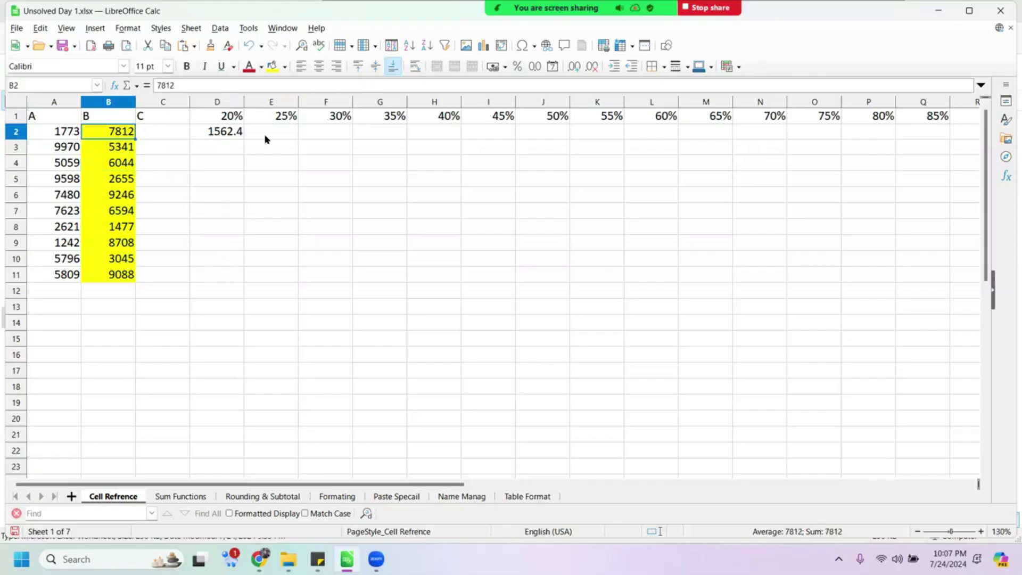
# Fill the formula in D2 down the column through D11
pyautogui.click(271, 137)
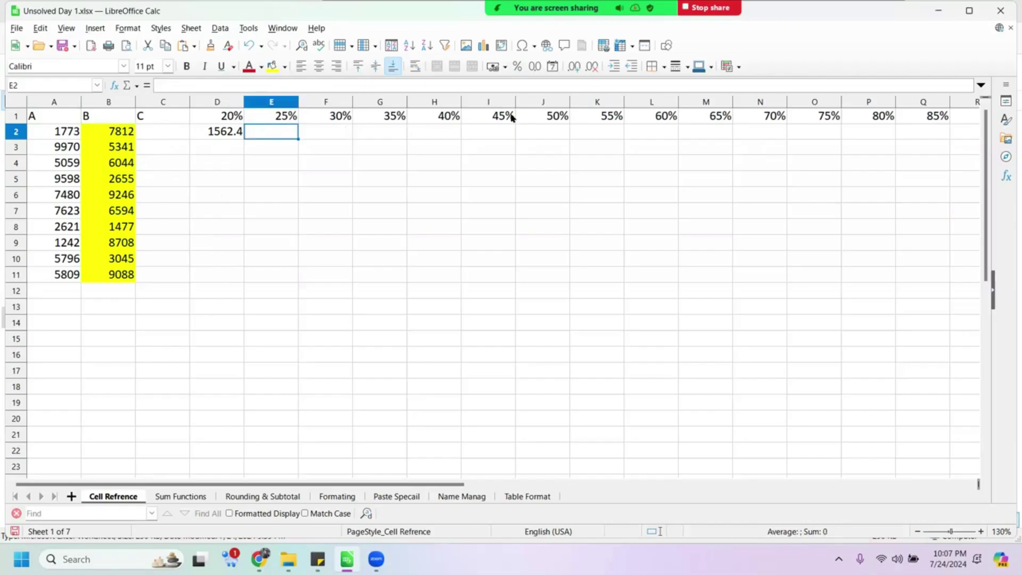
pyautogui.click(230, 134)
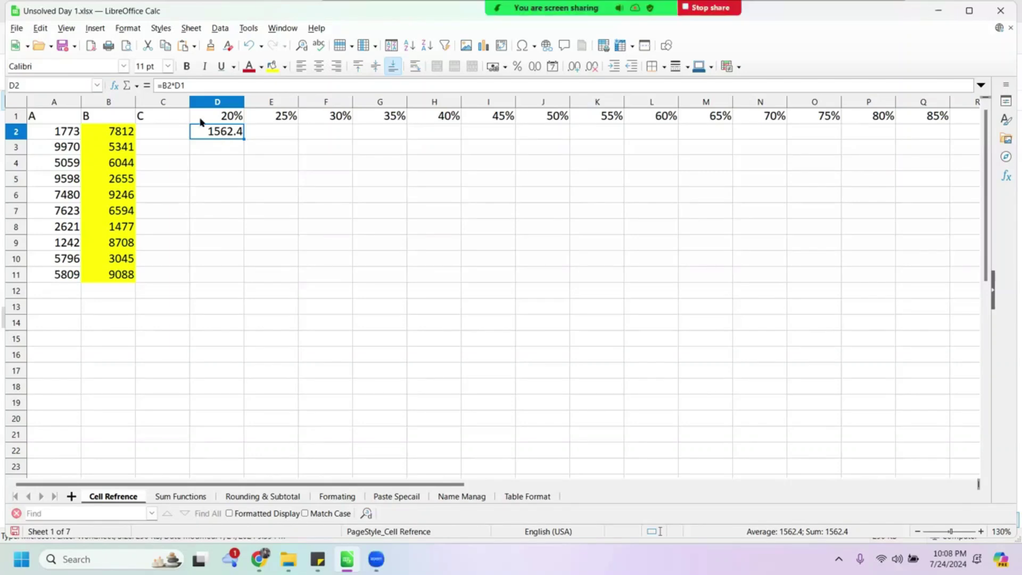
pyautogui.moveTo(245, 151); pyautogui.dragTo(255, 280)
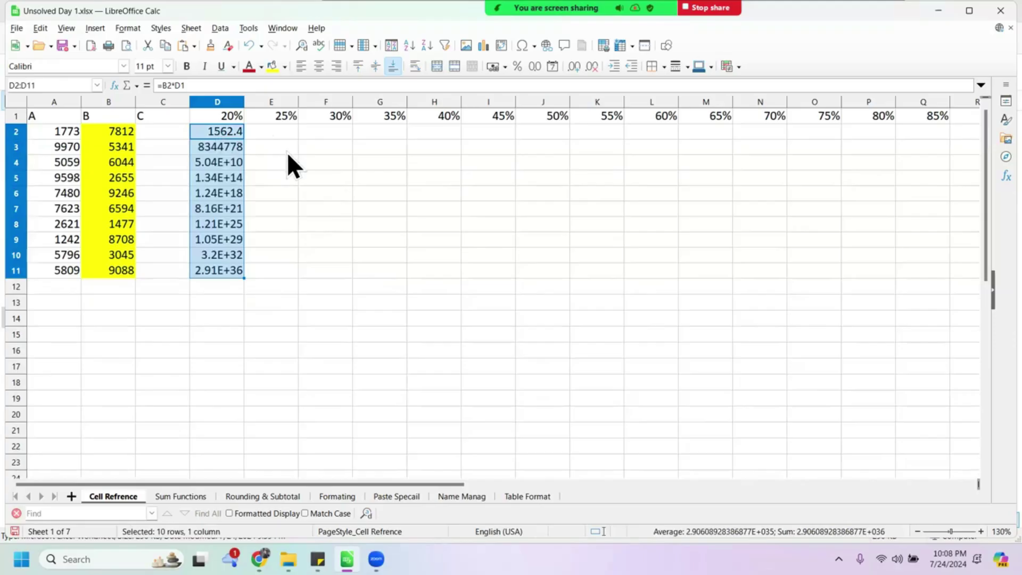
# Compare the references in D2's formula with the copies in D3, D4 and D5, and review the column as a whole
pyautogui.click(222, 142)
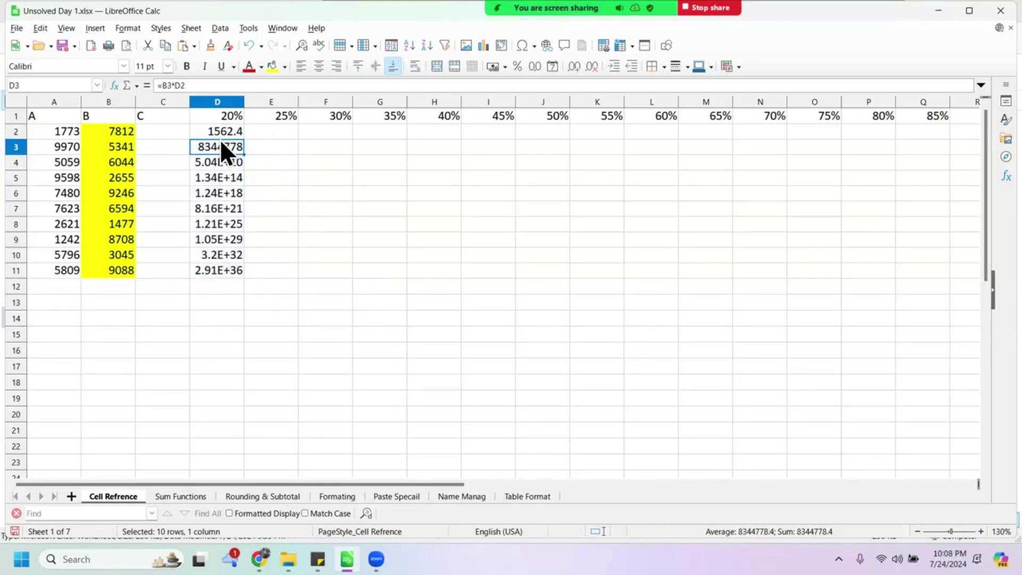
pyautogui.click(221, 130)
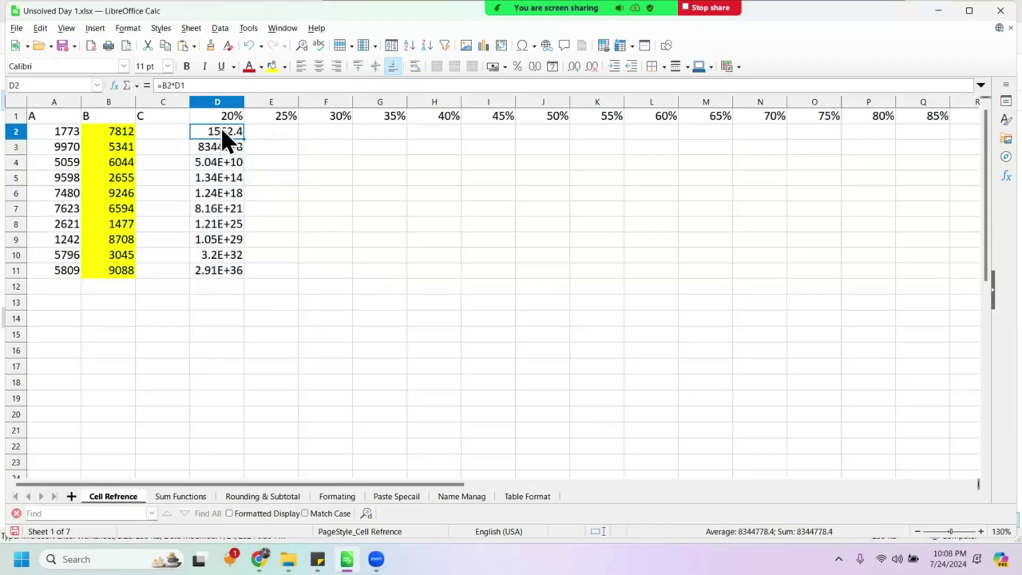
pyautogui.click(221, 149)
pyautogui.click(222, 161)
pyautogui.click(228, 182)
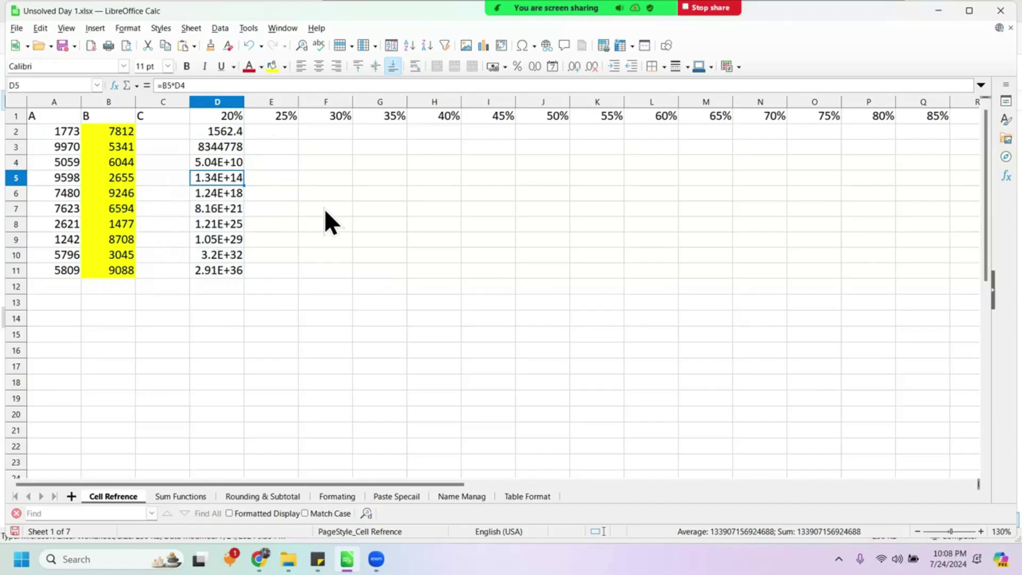
pyautogui.click(203, 104)
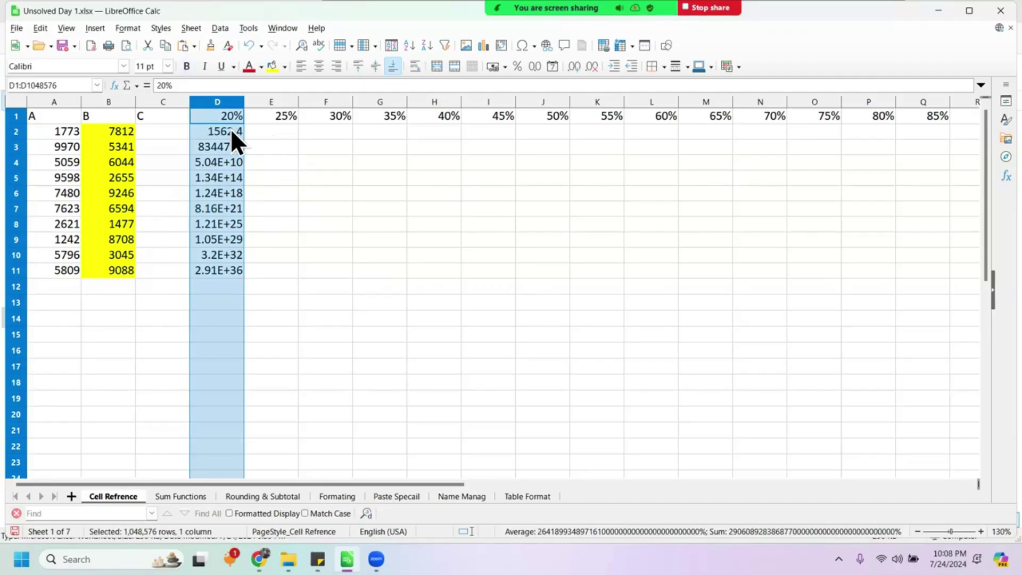
pyautogui.click(266, 181)
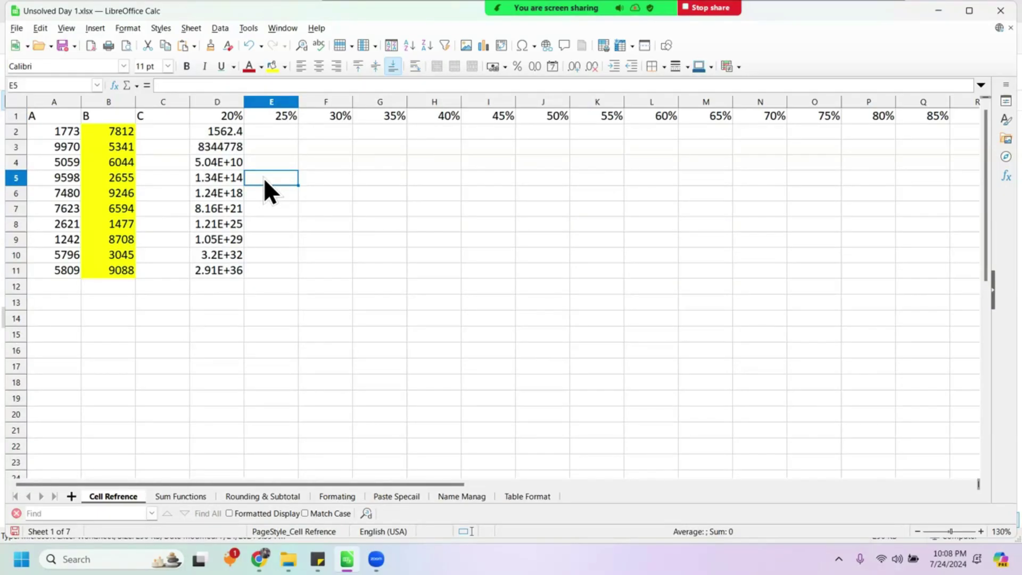
# Undo the formula fill in D3:D11, leaving only the original formula in D2
pyautogui.click(223, 150)
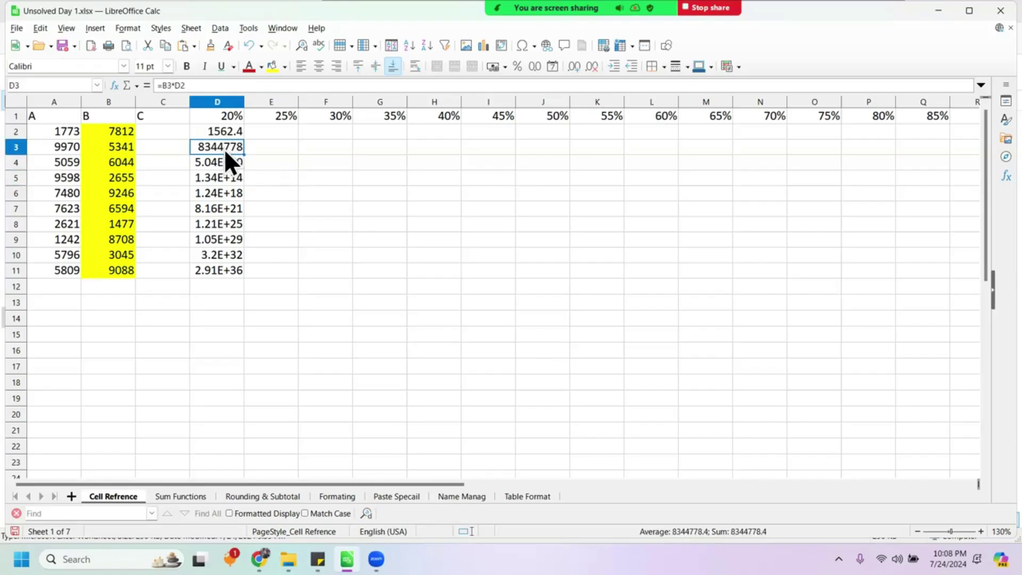
pyautogui.hotkey('ctrl', 'z')
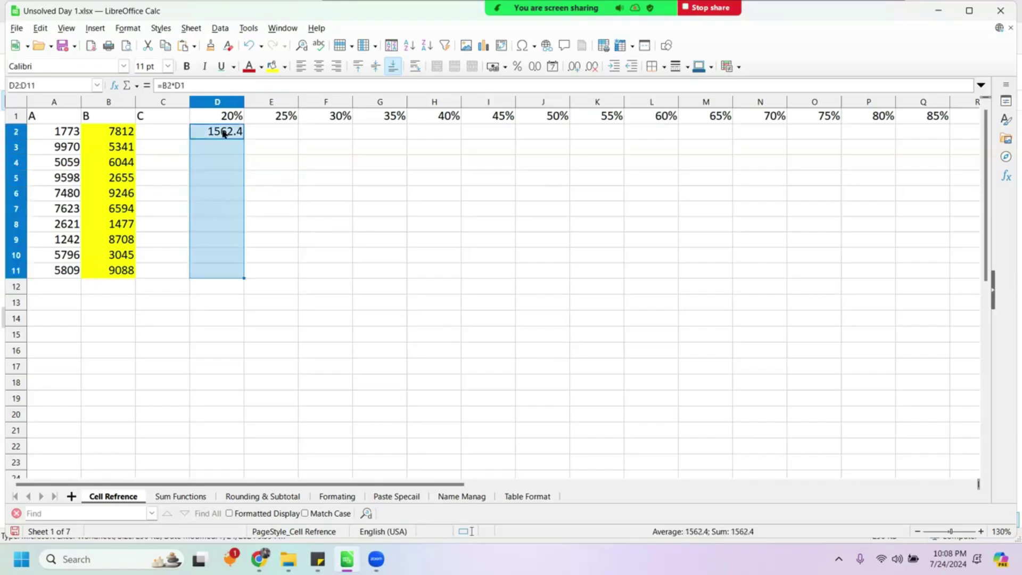
pyautogui.click(225, 133)
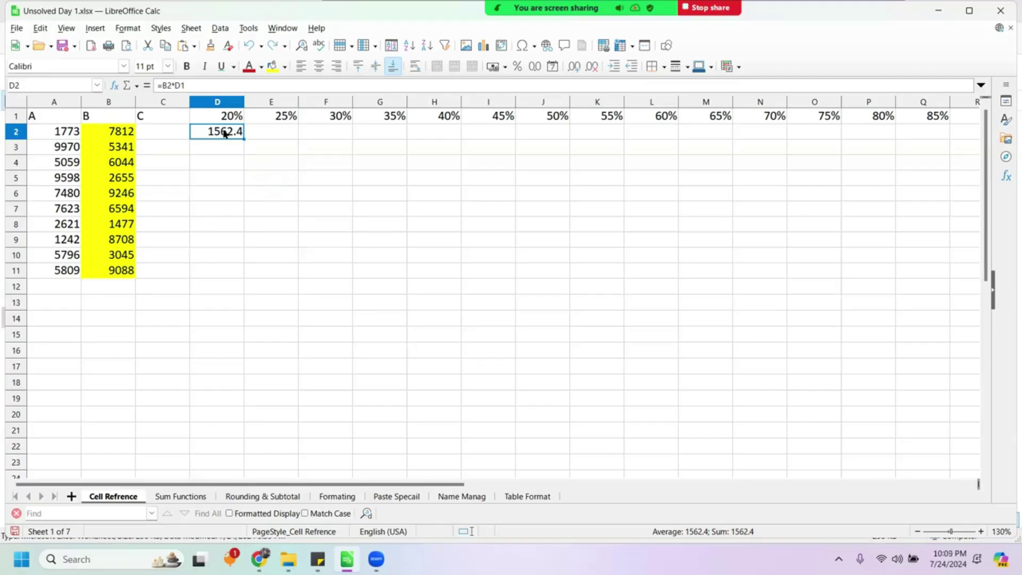
pyautogui.click(132, 130)
pyautogui.click(231, 118)
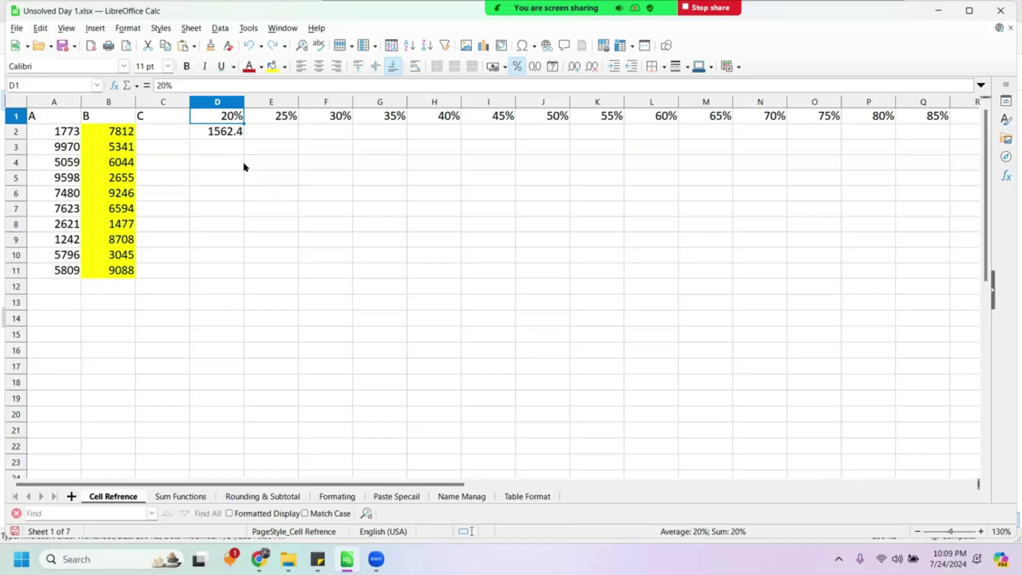
pyautogui.click(225, 132)
pyautogui.click(201, 86)
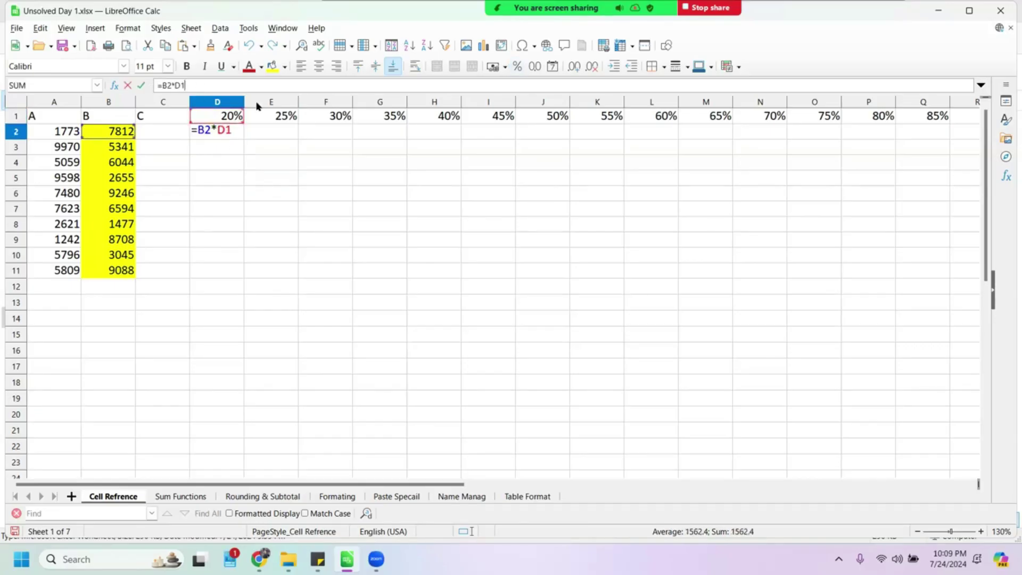
pyautogui.write('$')
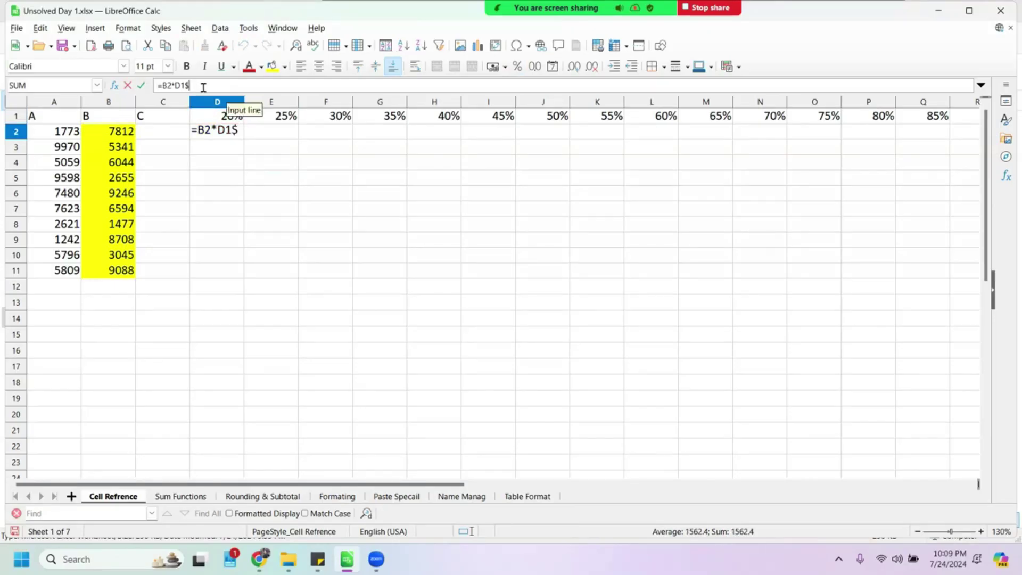
pyautogui.press('BackSpace')
pyautogui.press('Left')
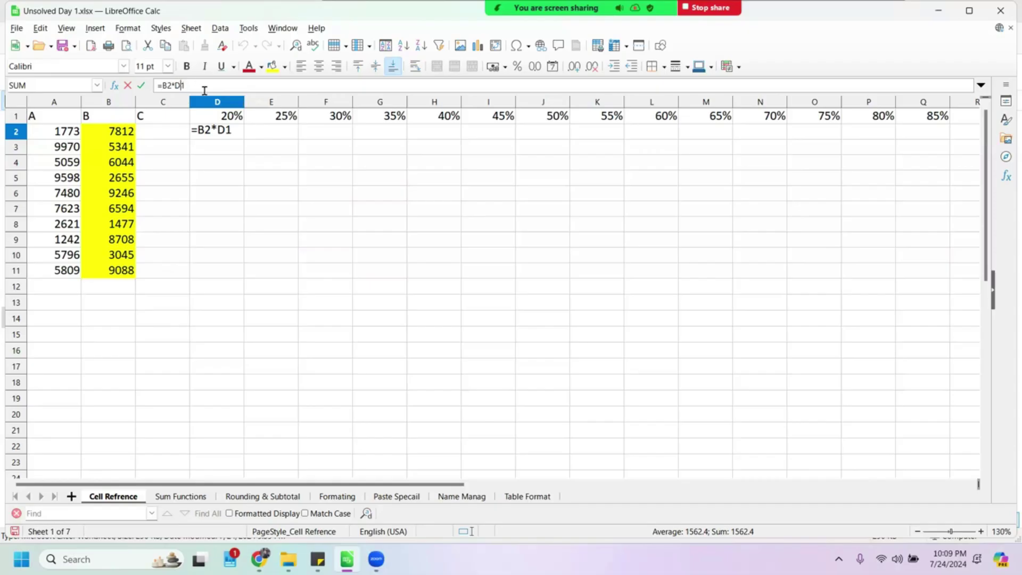
pyautogui.write('$')
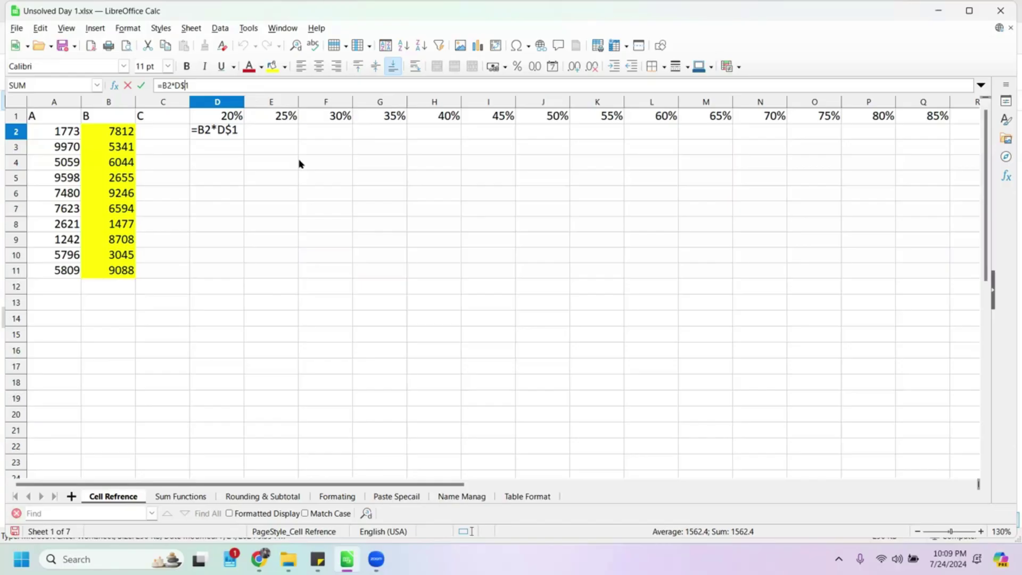
pyautogui.click(257, 131)
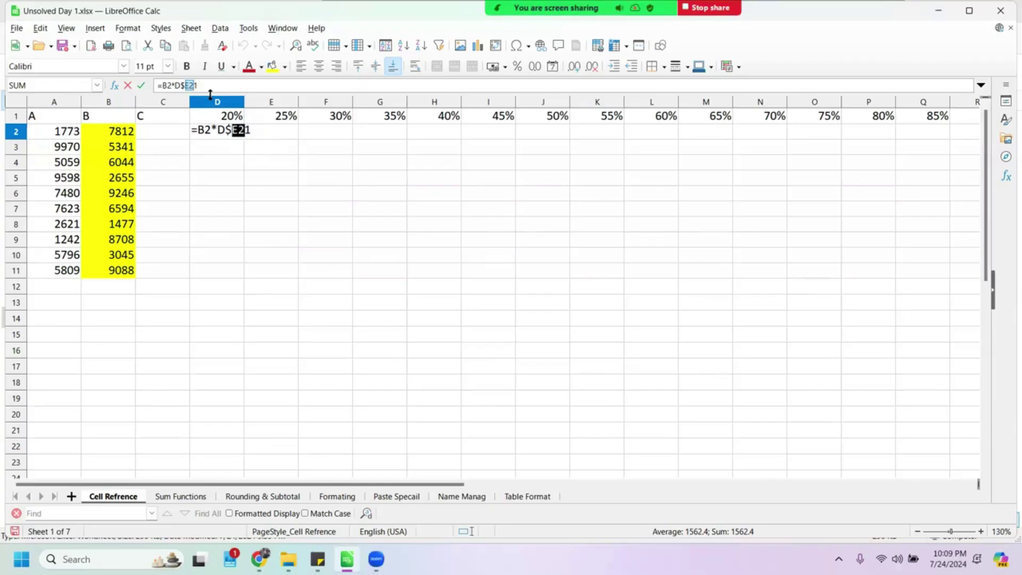
pyautogui.press('BackSpace')
pyautogui.press('Return')
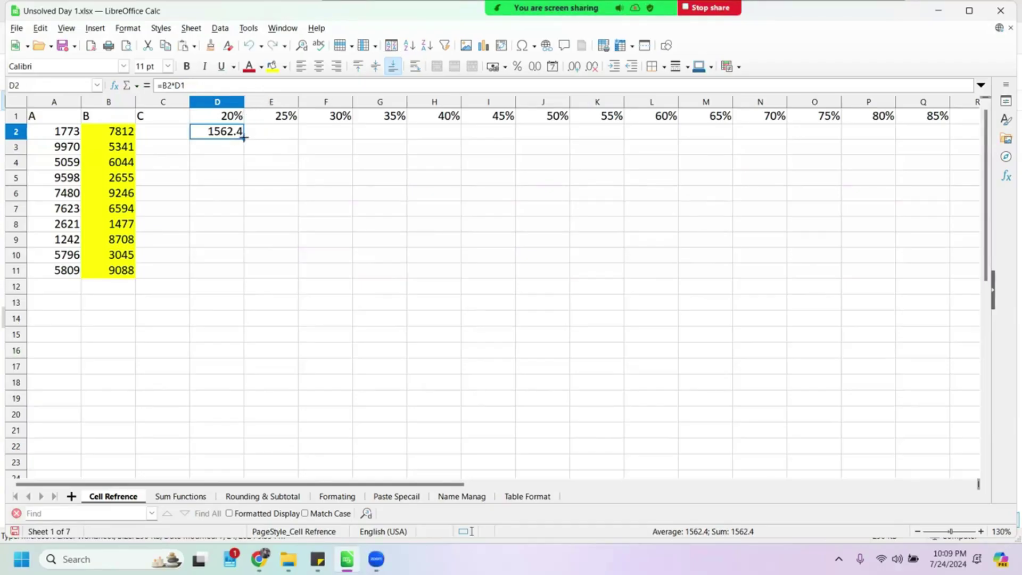
# Fix the row of the percentage reference in D2 so that the formula reads =B2*D$1
pyautogui.click(200, 85)
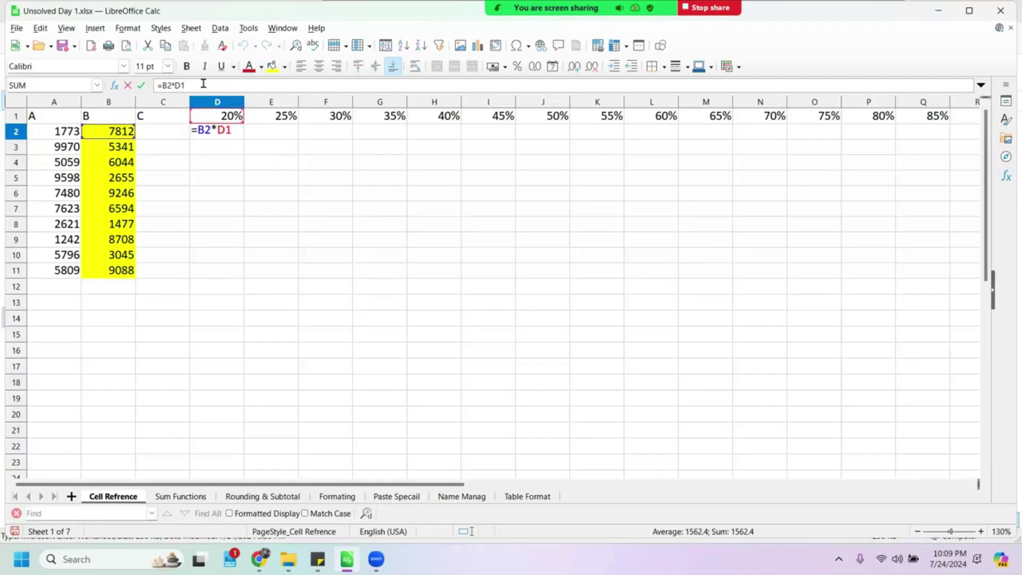
pyautogui.click(181, 85)
pyautogui.write('$')
pyautogui.press('Return')
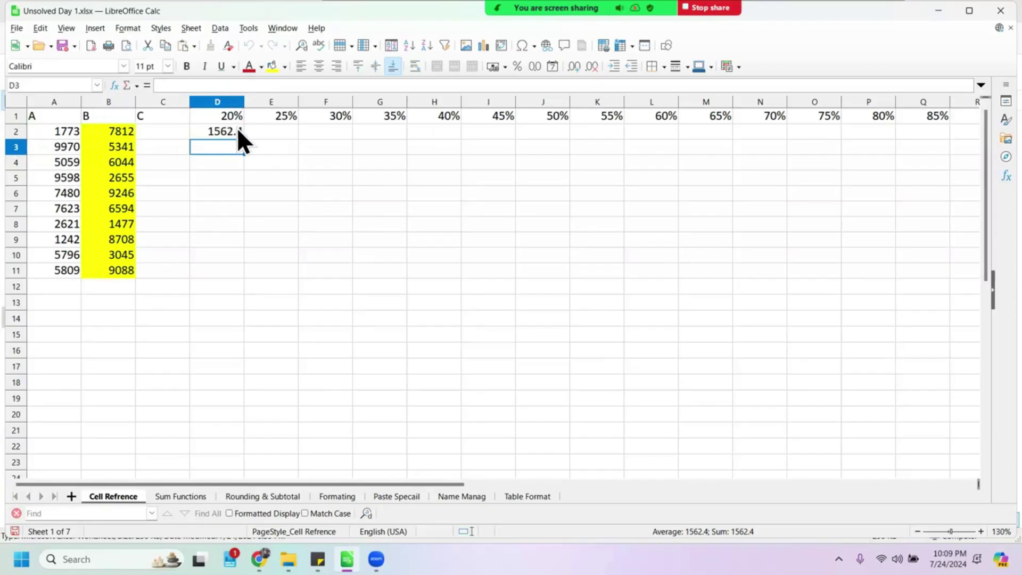
# Fill D2's row-locked formula down the column through D11 and check the copy in D3
pyautogui.click(238, 133)
pyautogui.moveTo(244, 139); pyautogui.dragTo(241, 261)
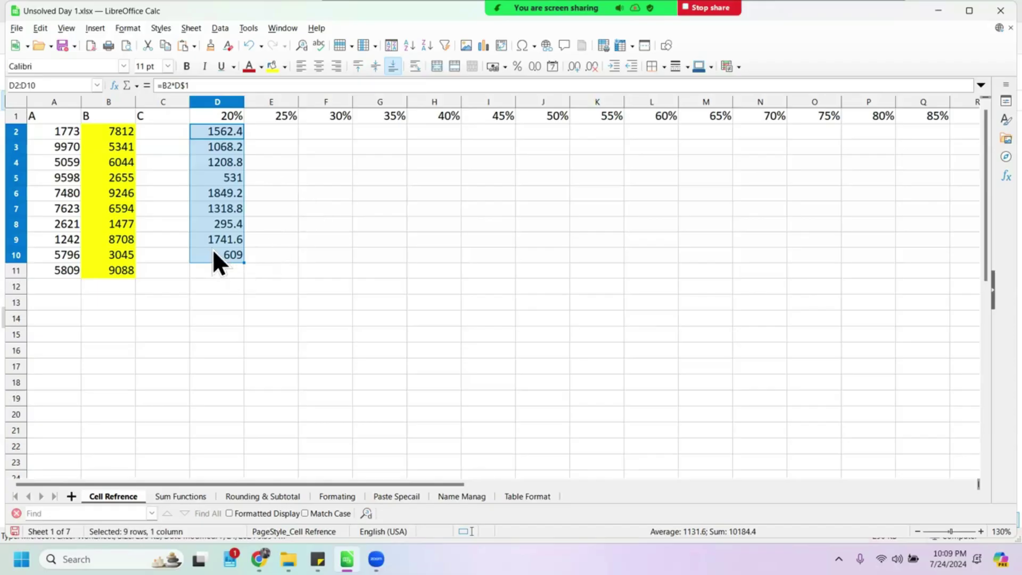
pyautogui.click(241, 260)
pyautogui.moveTo(243, 262); pyautogui.dragTo(297, 271)
pyautogui.click(296, 271)
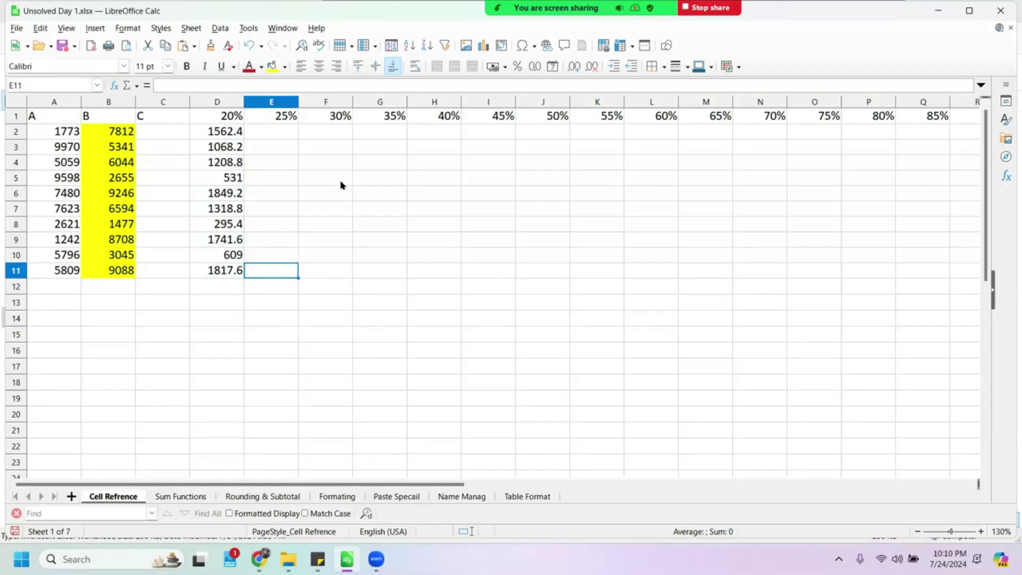
pyautogui.press('Left')
pyautogui.hotkey('ctrl', 'Up')
pyautogui.press('Down')
pyautogui.press('Down')
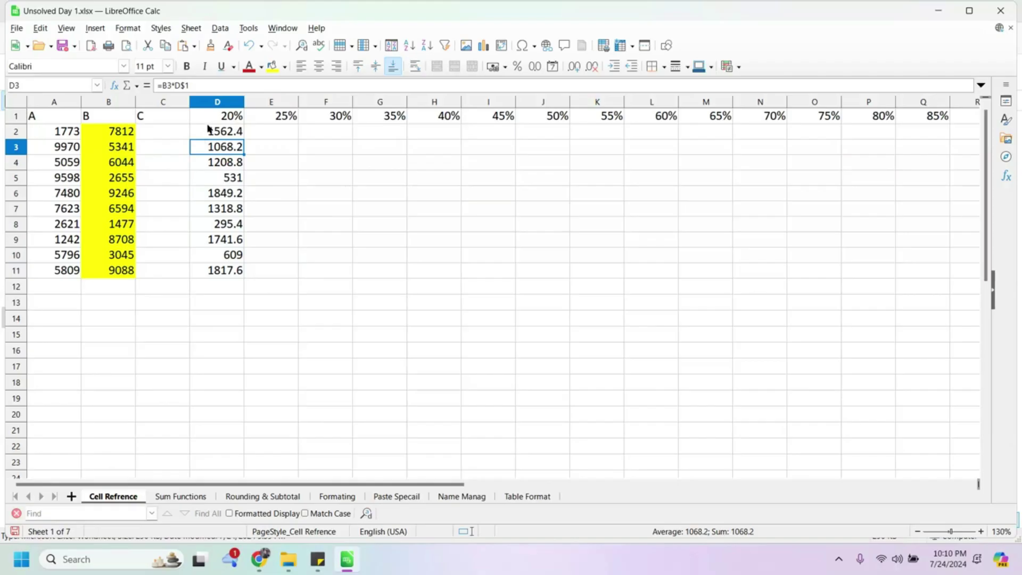
# Try filling D2's formula across row 2 through F2, and undo that fill
pyautogui.click(232, 135)
pyautogui.moveTo(245, 137); pyautogui.dragTo(370, 137)
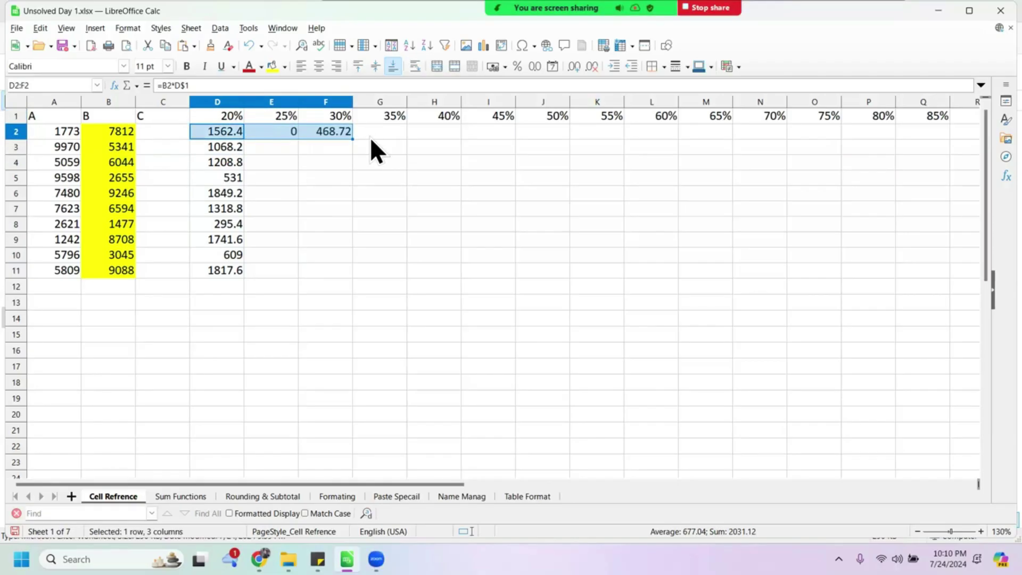
pyautogui.hotkey('ctrl', 'z')
pyautogui.click(269, 134)
# Fix the row of the column B reference in D2 so that the formula reads =B$2*D$1
pyautogui.click(229, 133)
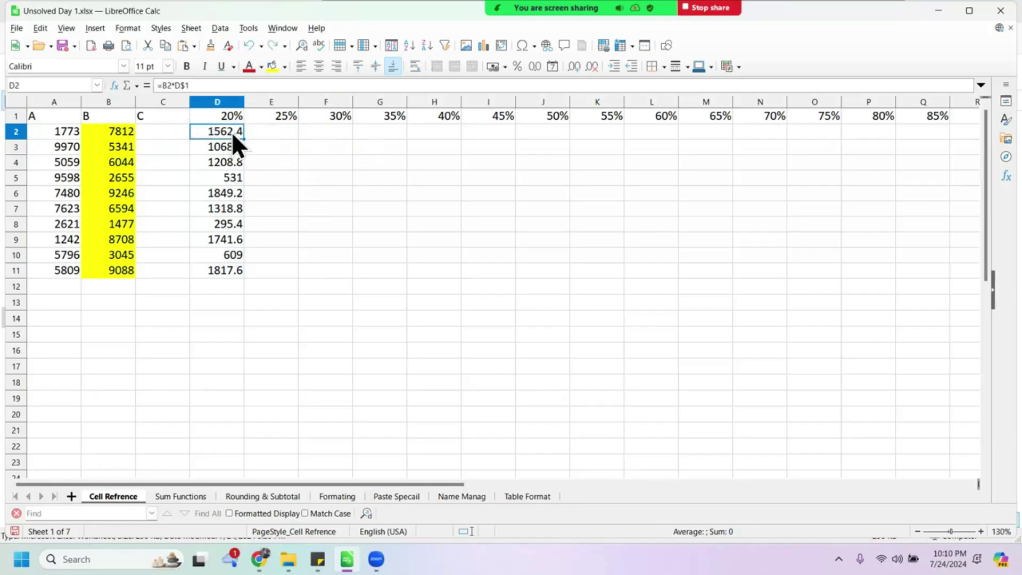
pyautogui.click(164, 85)
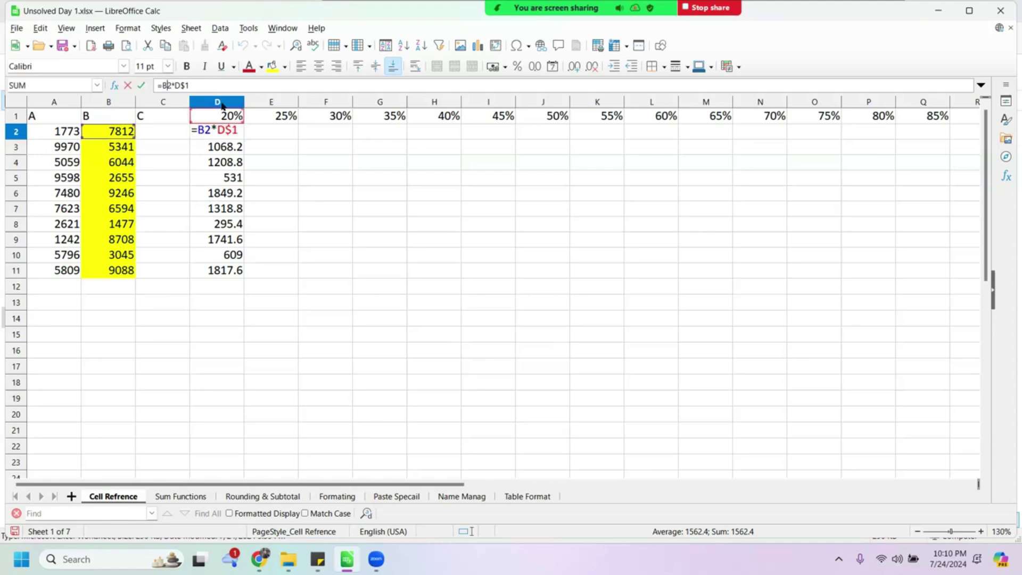
pyautogui.write('$')
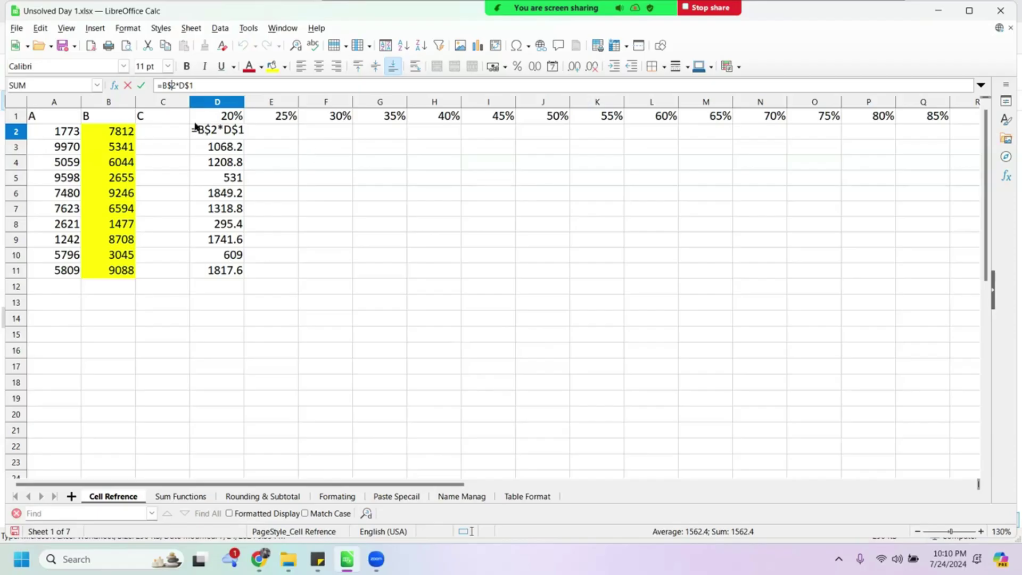
pyautogui.press('Return')
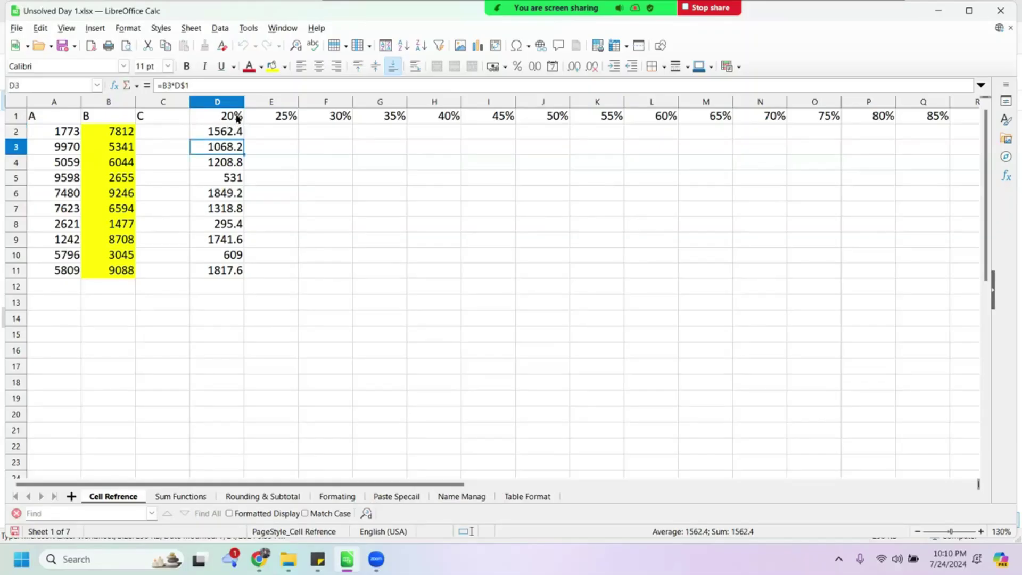
# Edit D2's formula to =$B2*D$1 so that column B and row 1 are fixed
pyautogui.click(237, 132)
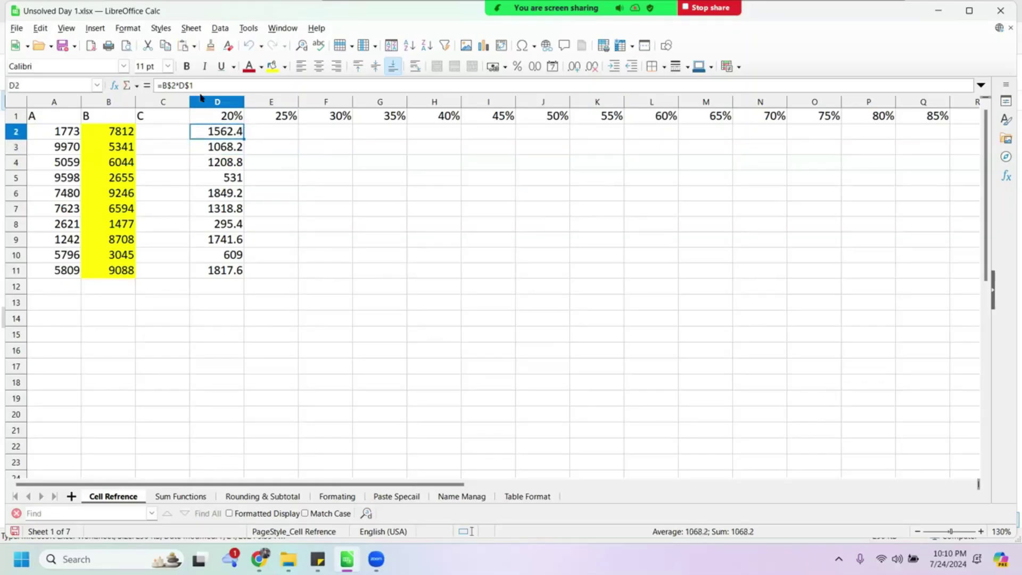
pyautogui.click(171, 85)
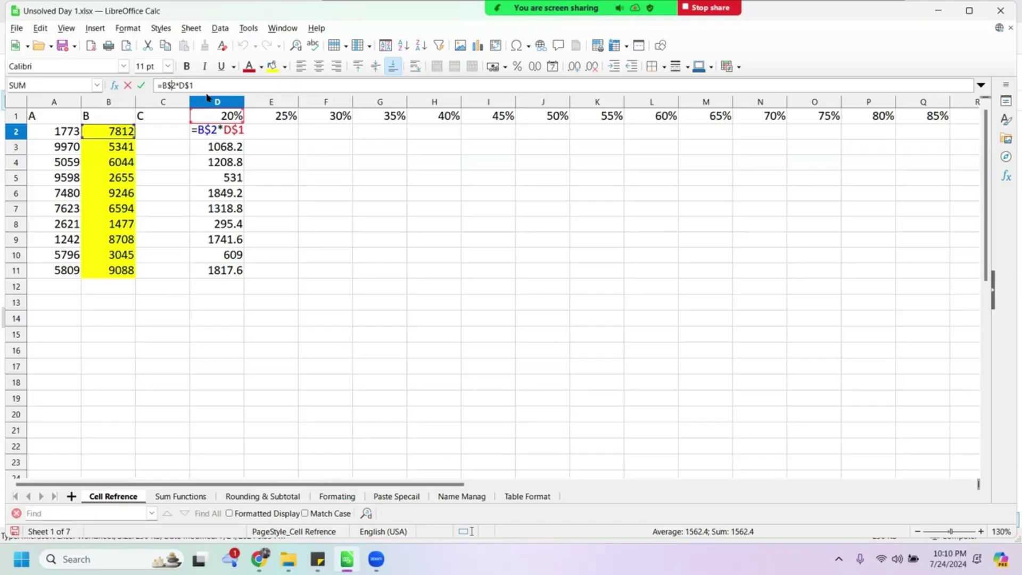
pyautogui.press('BackSpace')
pyautogui.press('BackSpace')
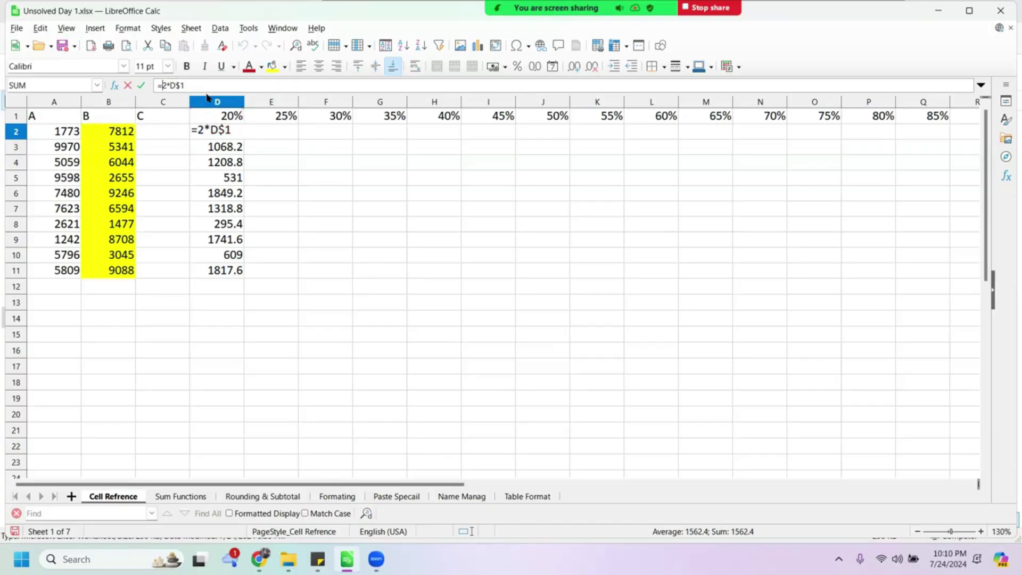
pyautogui.write('B')
pyautogui.write('$')
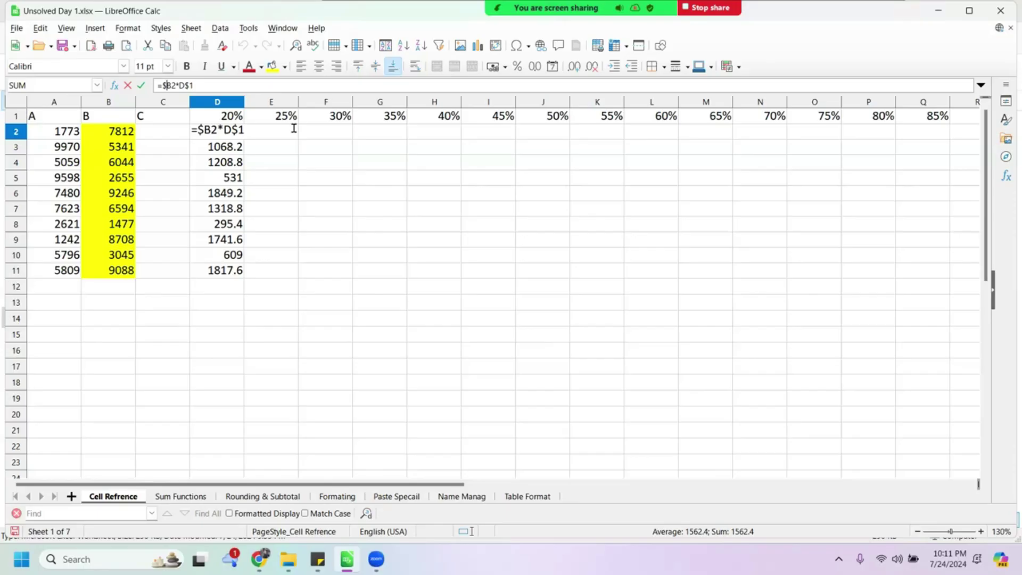
pyautogui.press('Return')
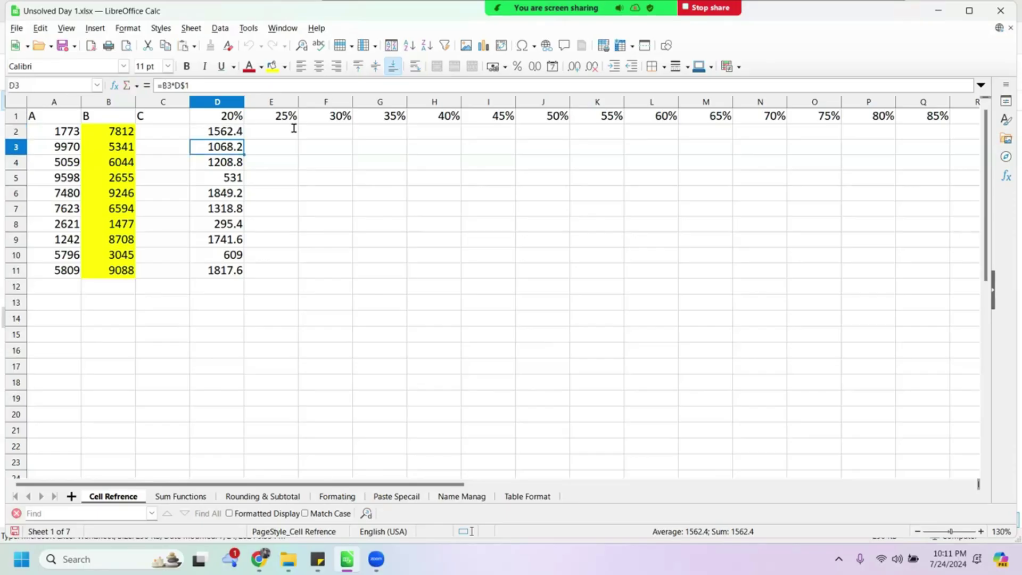
# Fill D2's mixed-reference formula across row 2 through the 65% column, cell M2
pyautogui.click(239, 134)
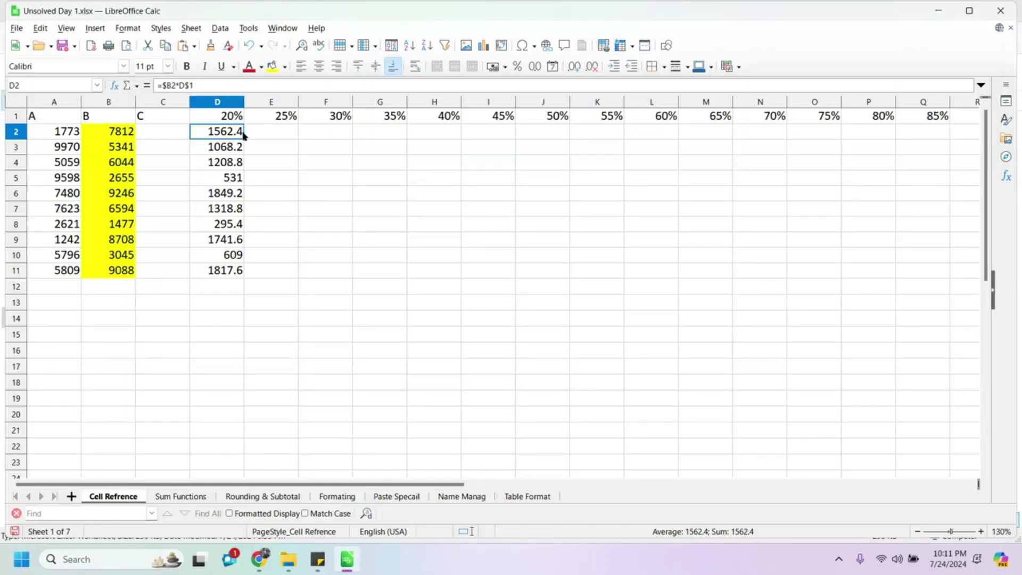
pyautogui.click(259, 137)
pyautogui.click(238, 137)
pyautogui.moveTo(244, 139); pyautogui.dragTo(730, 160)
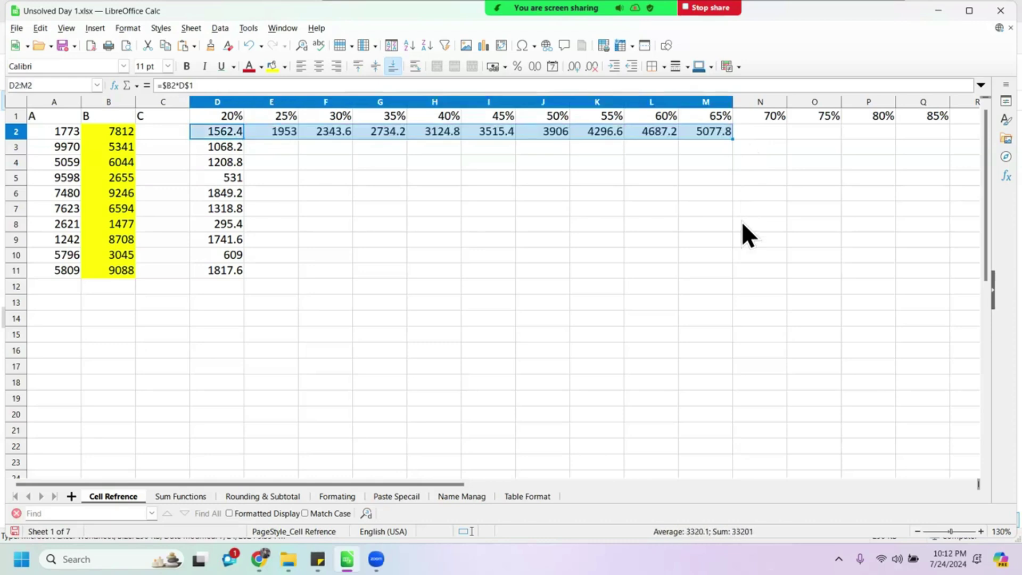
# Extend row 2's mixed-reference formula from M2 through the 85% column, cell Q2
pyautogui.click(267, 159)
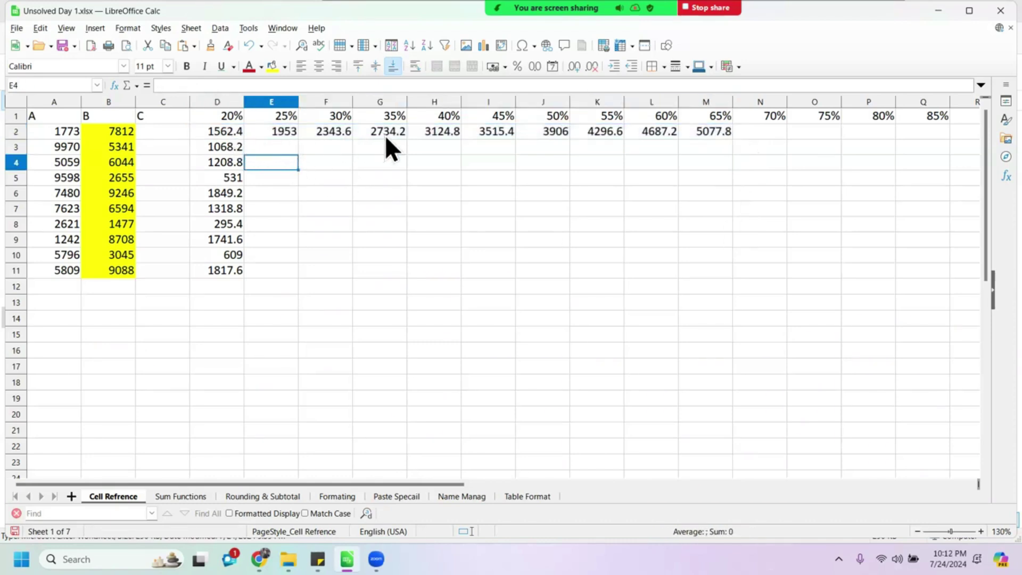
pyautogui.click(725, 134)
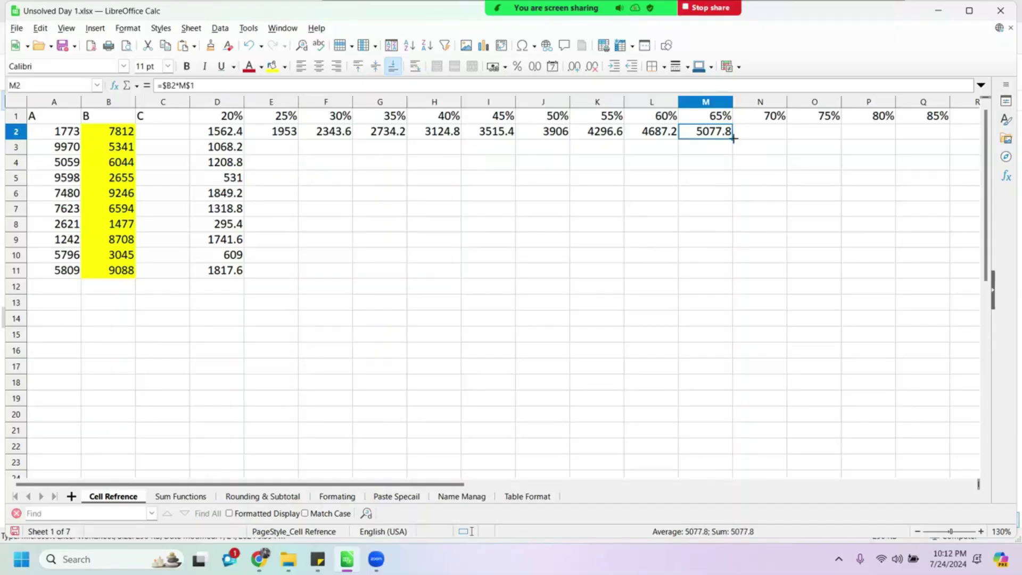
pyautogui.moveTo(733, 139); pyautogui.dragTo(940, 144)
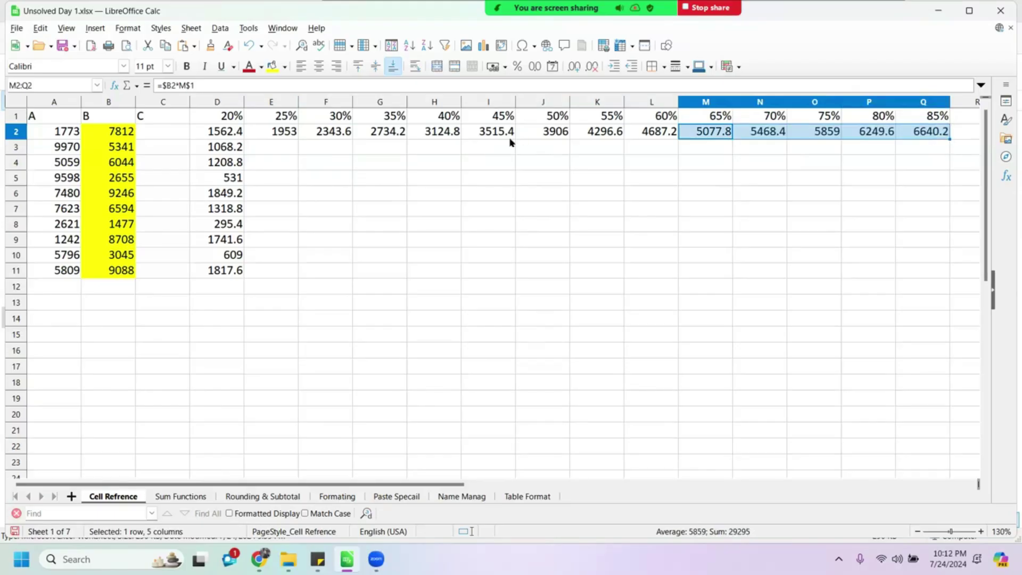
# Fill the formulas in E2:Q2 down through row 11 for all percentage columns from 25% to 85%
pyautogui.click(273, 132)
pyautogui.hotkey('shift', 'Right')
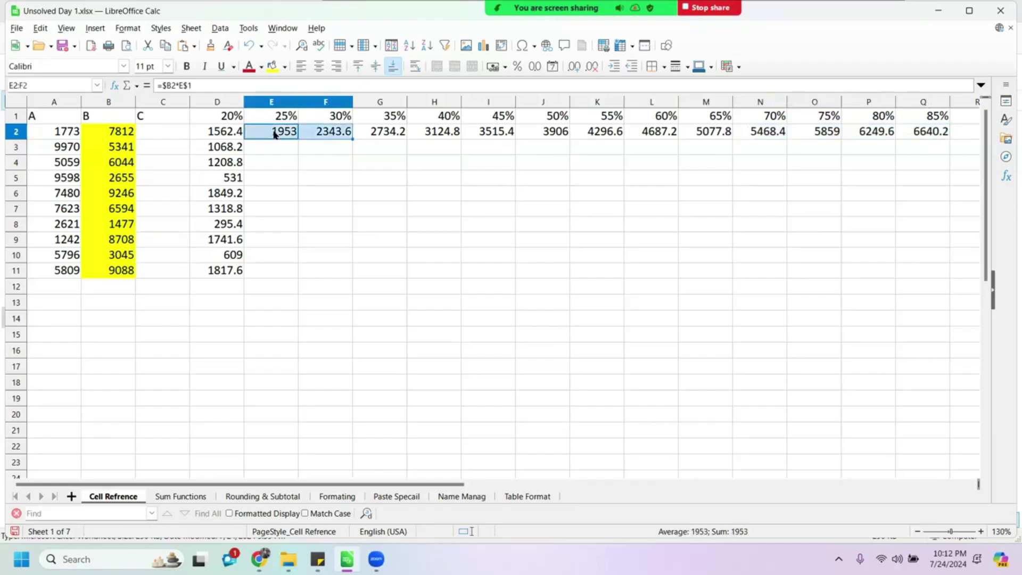
pyautogui.hotkey('shift', 'Right')
pyautogui.hotkey('shift', 'Right')
pyautogui.hotkey('shift', 'Right')
pyautogui.hotkey('shift', 'Right')
pyautogui.hotkey('shift', 'Right')
pyautogui.hotkey('shift', 'Right')
pyautogui.hotkey('shift', 'Right')
pyautogui.hotkey('shift', 'Right')
pyautogui.hotkey('shift', 'Right')
pyautogui.hotkey('shift', 'Right')
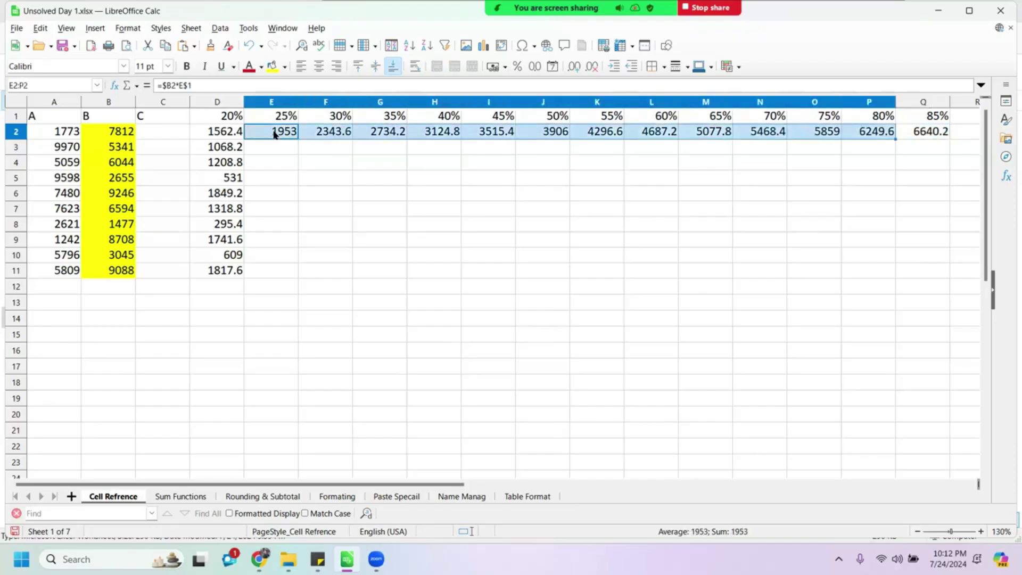
pyautogui.hotkey('shift', 'Right')
pyautogui.moveTo(951, 139); pyautogui.dragTo(950, 276)
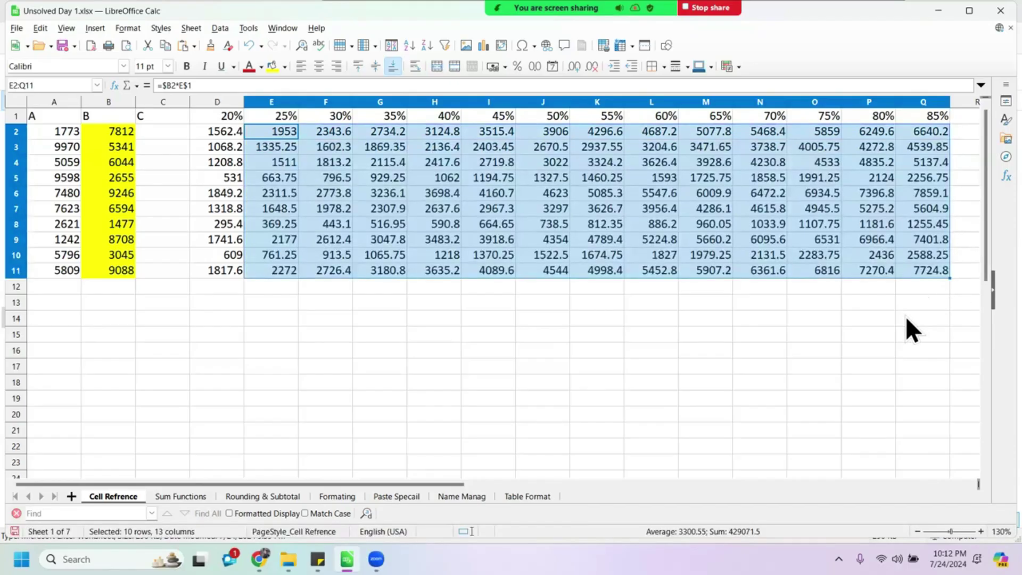
# Check the cell references in several formulas of the filled table, including H7, M7 and P10
pyautogui.click(531, 309)
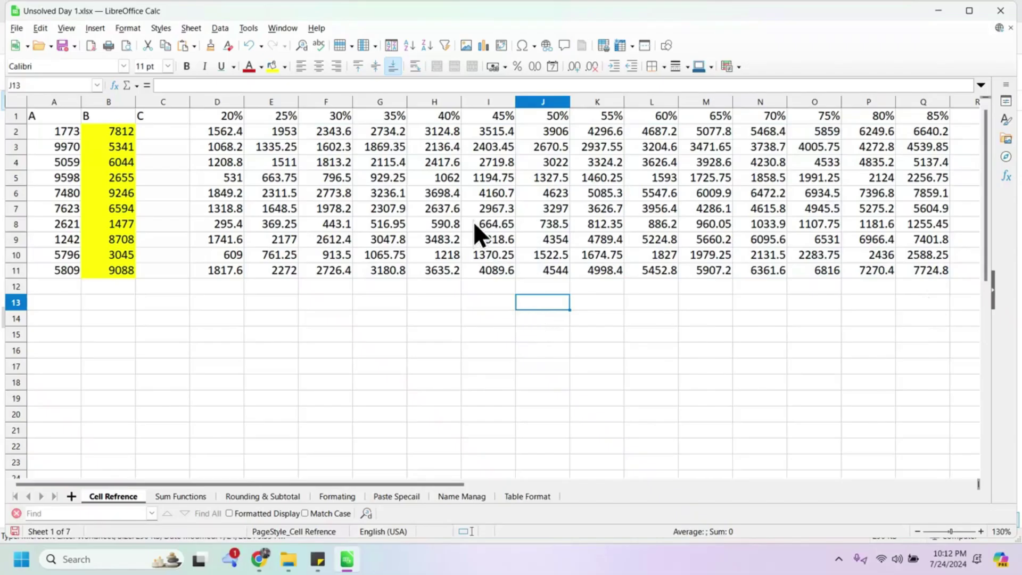
pyautogui.click(455, 209)
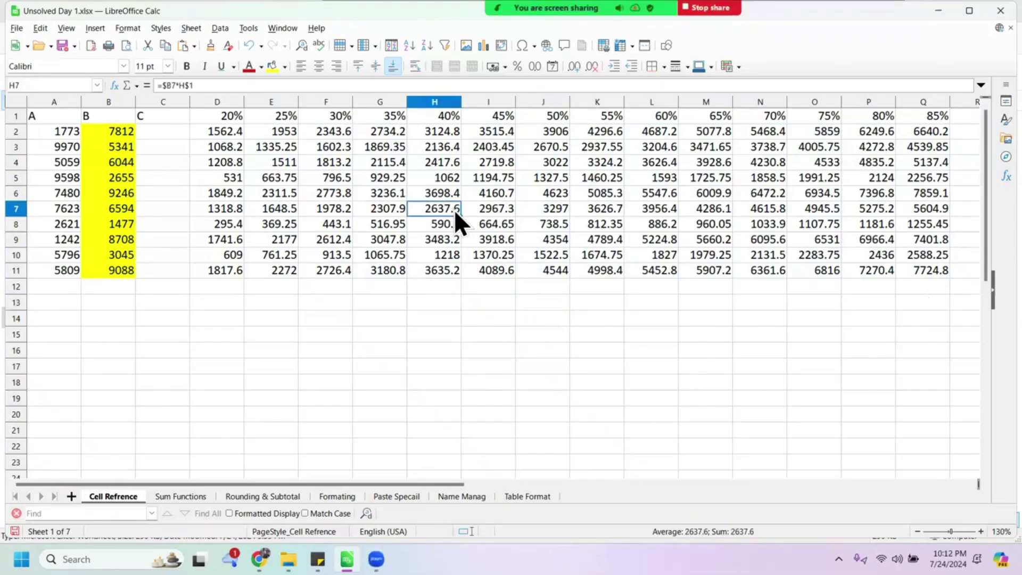
pyautogui.click(697, 209)
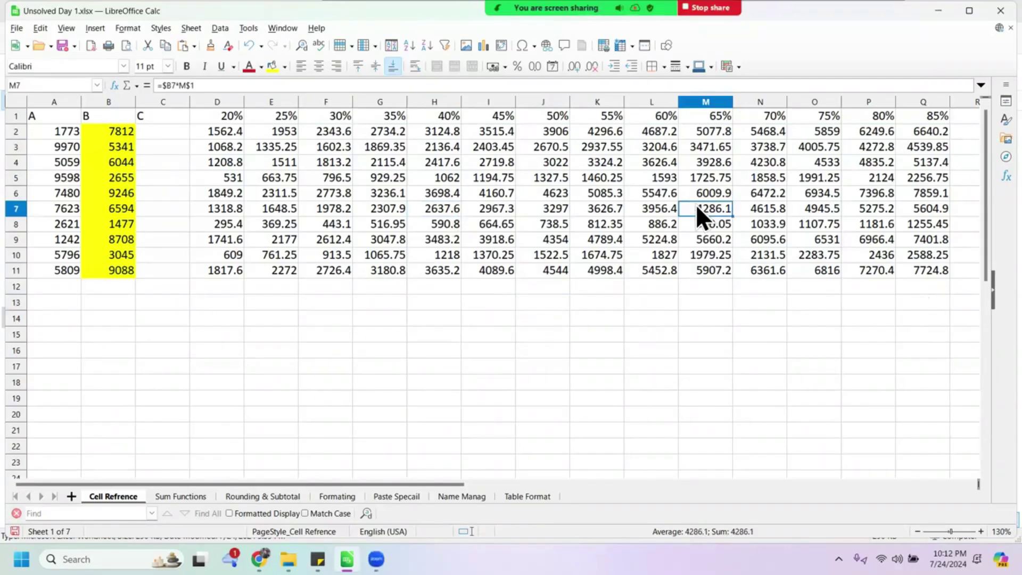
pyautogui.click(784, 255)
pyautogui.click(844, 253)
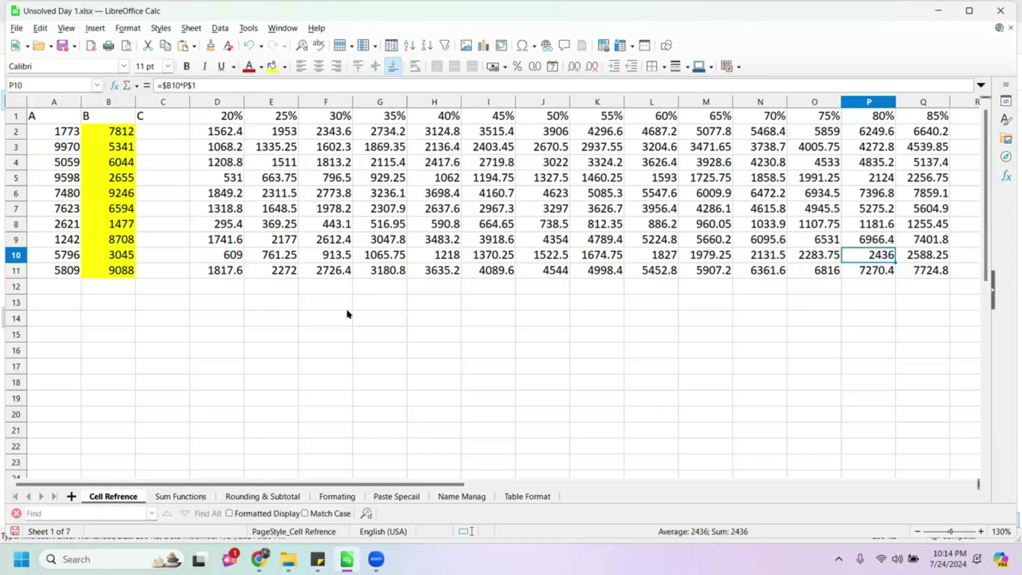
# Change the column B reference in D2 to absolute so that the formula reads =$B$2*D$1
pyautogui.click(208, 136)
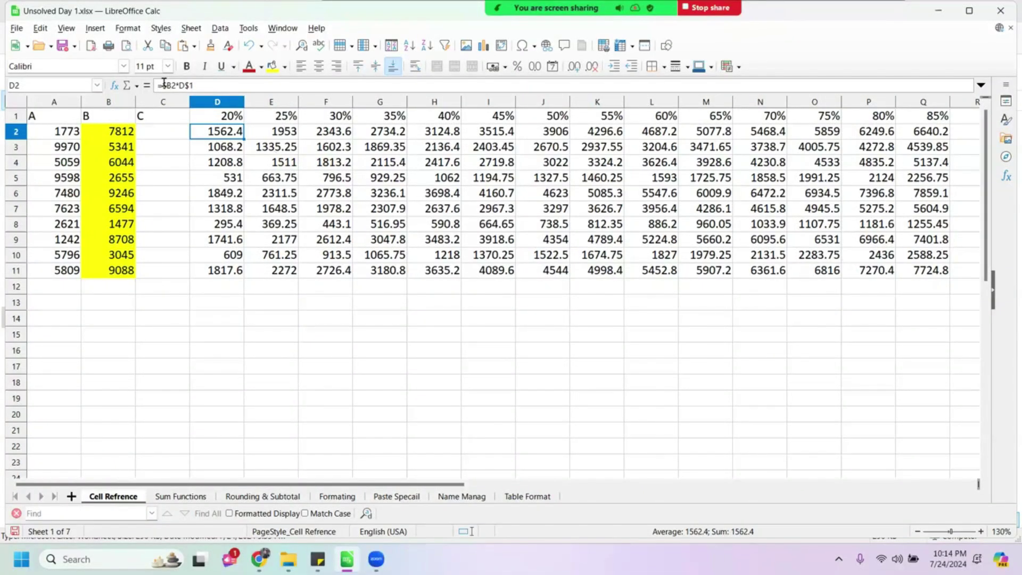
pyautogui.click(189, 85)
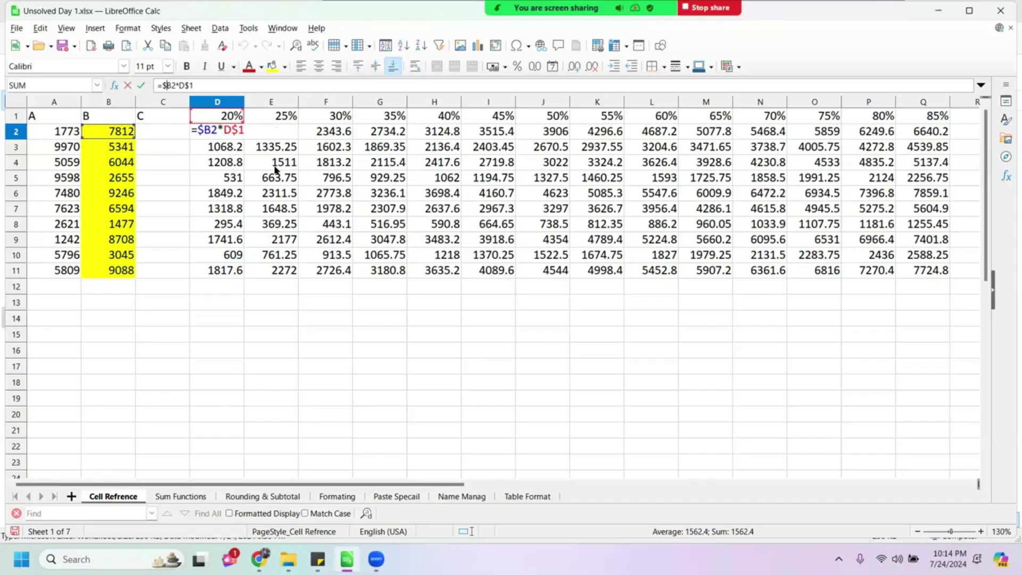
pyautogui.press('F4')
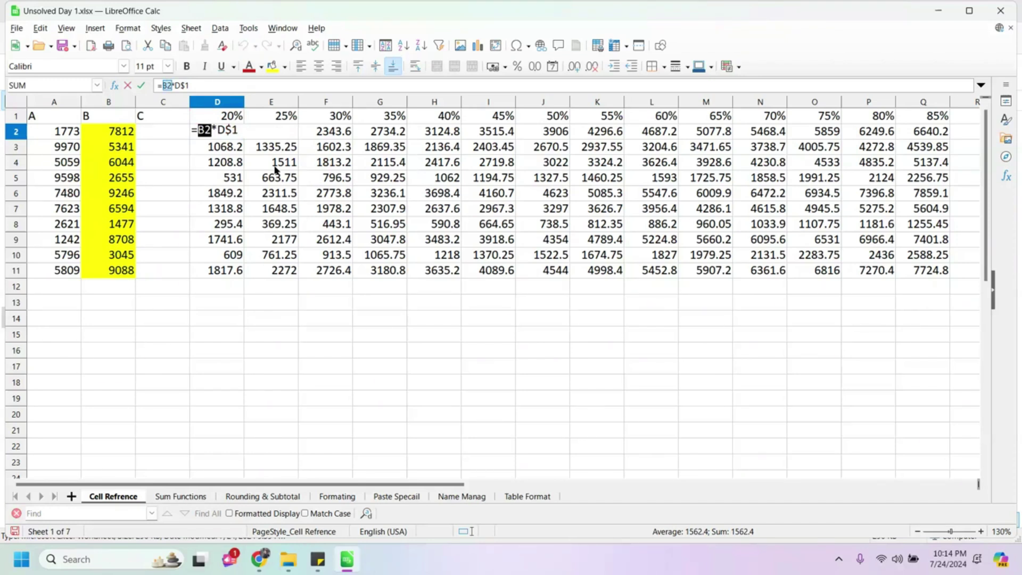
pyautogui.press('F4')
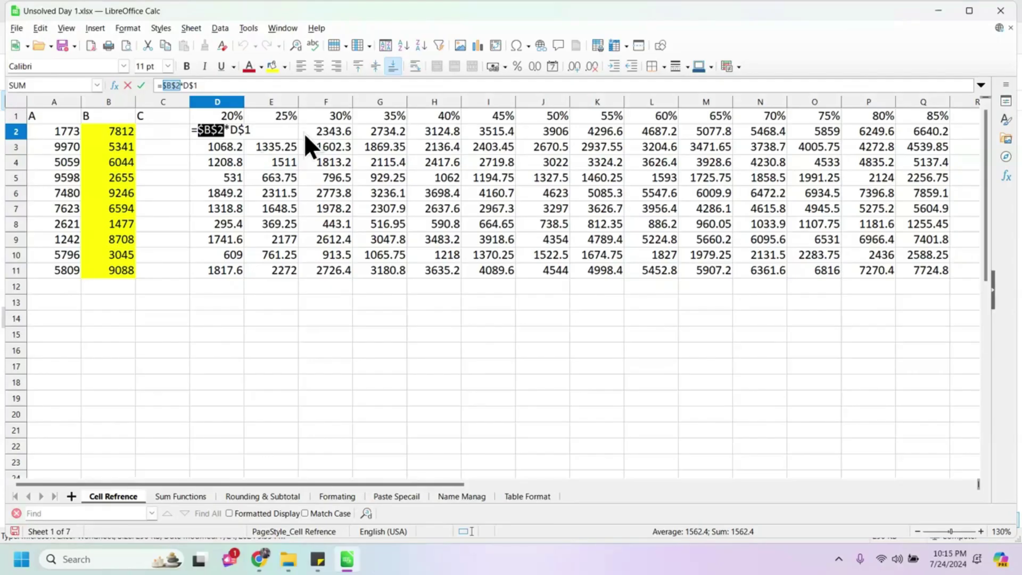
pyautogui.press('Return')
pyautogui.click(212, 135)
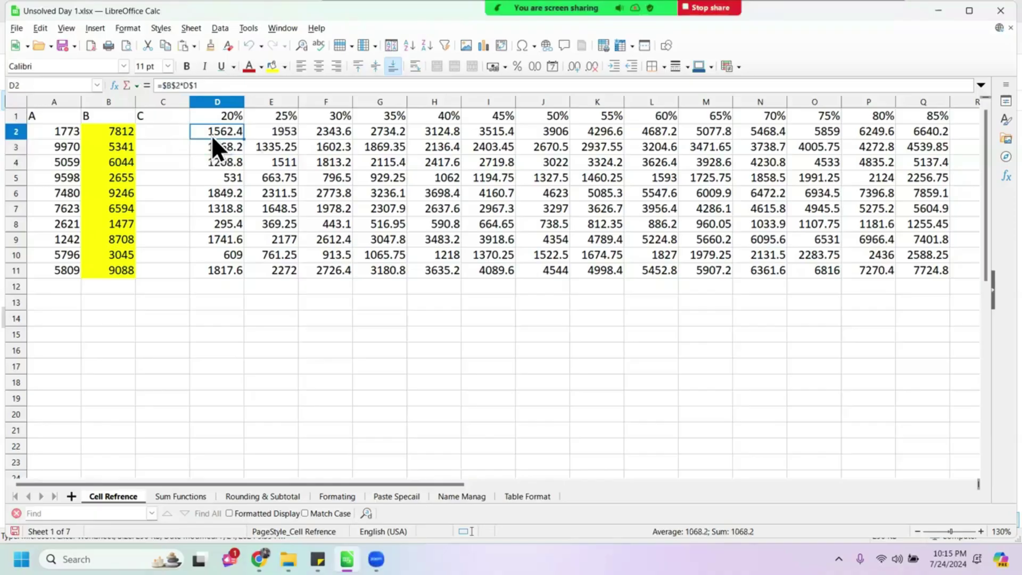
# Clear the calculated values in E2:Q11 under the 25% to 85% headers
pyautogui.click(280, 132)
pyautogui.hotkey('shift', 'Right')
pyautogui.hotkey('shift', 'Right')
pyautogui.hotkey('shift', 'Right')
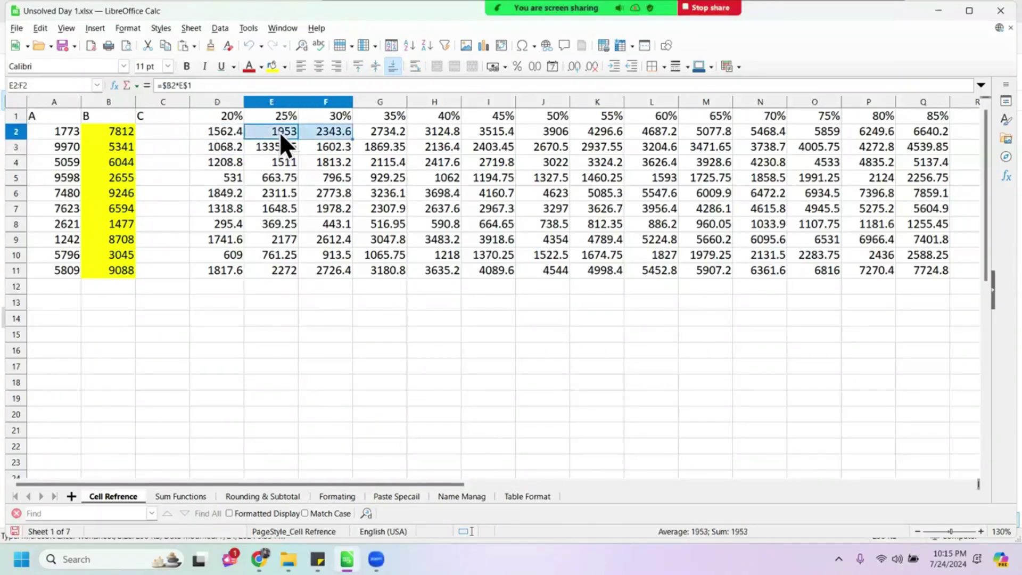
pyautogui.hotkey('shift', 'Right')
pyautogui.hotkey('shift', 'Right')
pyautogui.hotkey('shift', 'Right')
pyautogui.hotkey('shift', 'Right')
pyautogui.hotkey('shift', 'Right')
pyautogui.hotkey('shift', 'Right')
pyautogui.hotkey('shift', 'Right')
pyautogui.hotkey('shift', 'Right')
pyautogui.hotkey('shift', 'Right')
pyautogui.hotkey('shift', 'Down')
pyautogui.hotkey('shift', 'Down')
pyautogui.hotkey('shift', 'Down')
pyautogui.hotkey('shift', 'Down')
pyautogui.hotkey('shift', 'Down')
pyautogui.hotkey('shift', 'Down')
pyautogui.hotkey('shift', 'Down')
pyautogui.hotkey('shift', 'Down')
pyautogui.hotkey('shift', 'Down')
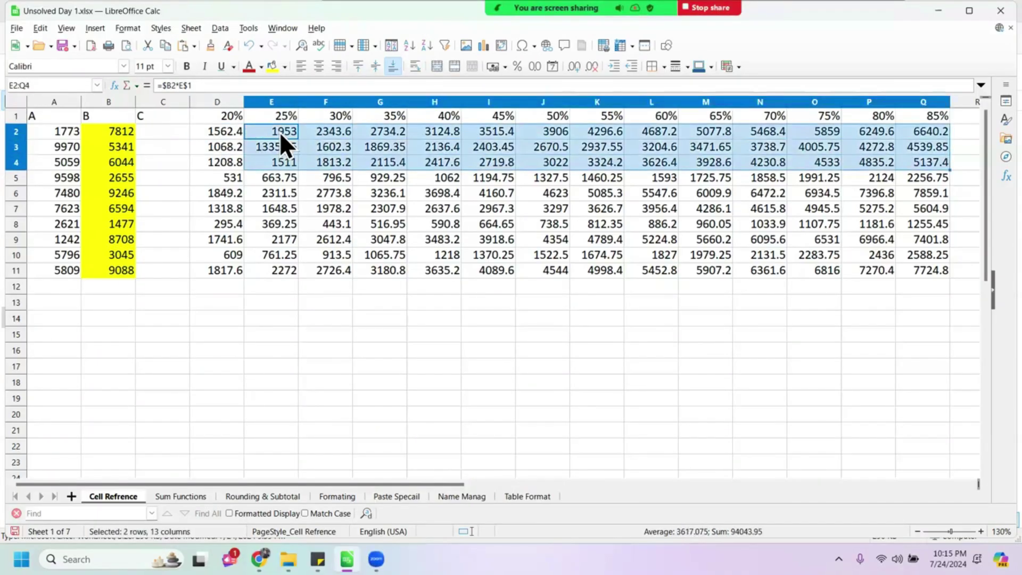
pyautogui.press('Delete')
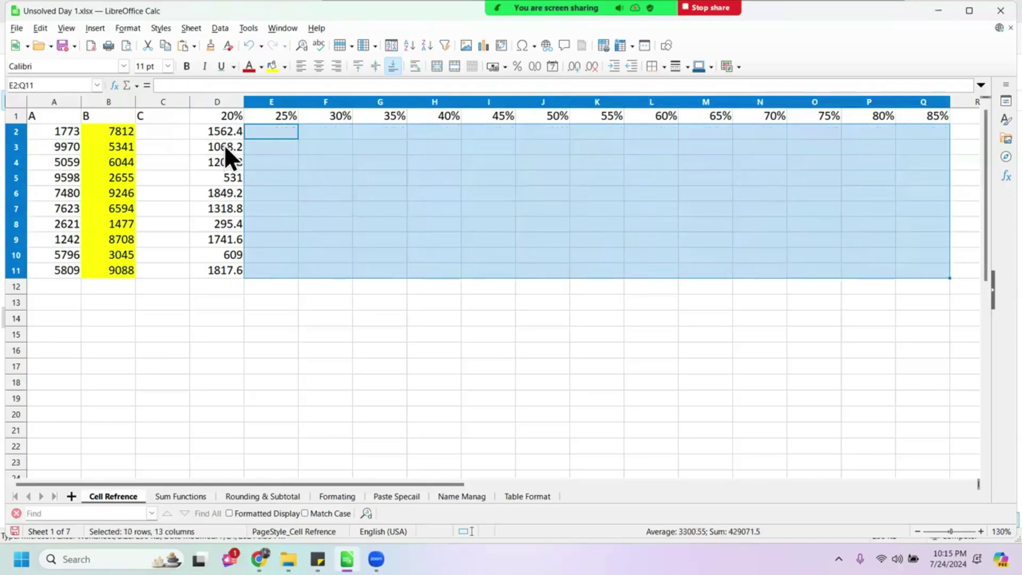
# Clear the remaining 20% column results in D3:D11, keeping the formula in D2
pyautogui.click(224, 145)
pyautogui.hotkey('shift', 'Down')
pyautogui.hotkey('shift', 'Down')
pyautogui.hotkey('shift', 'Down')
pyautogui.hotkey('shift', 'Down')
pyautogui.hotkey('shift', 'Down')
pyautogui.hotkey('shift', 'Down')
pyautogui.hotkey('shift', 'Down')
pyautogui.hotkey('shift', 'Down')
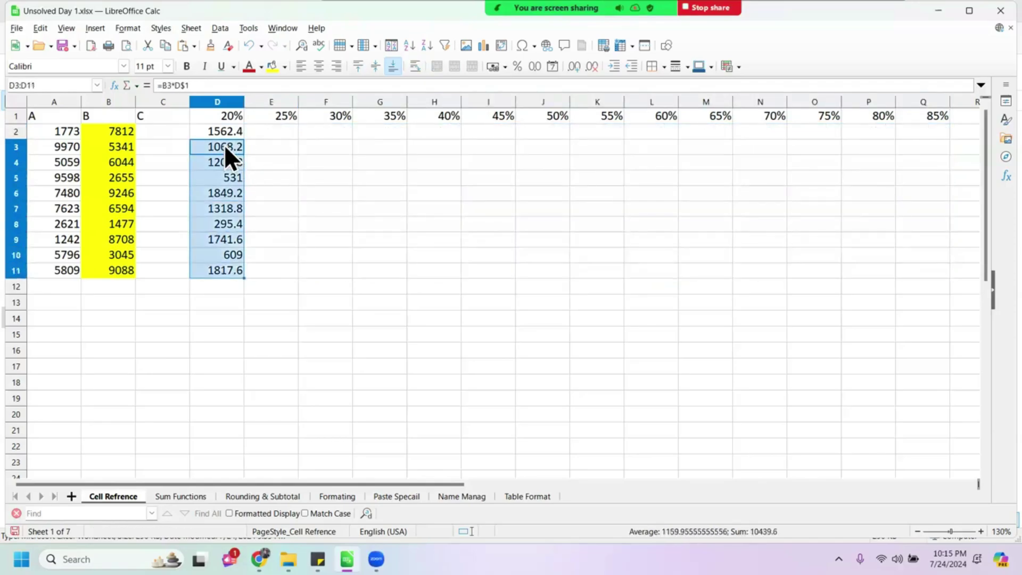
pyautogui.press('Delete')
# Try filling D2's =$B$2*D$1 formula down to D3 and across row 2 through F2
pyautogui.click(212, 133)
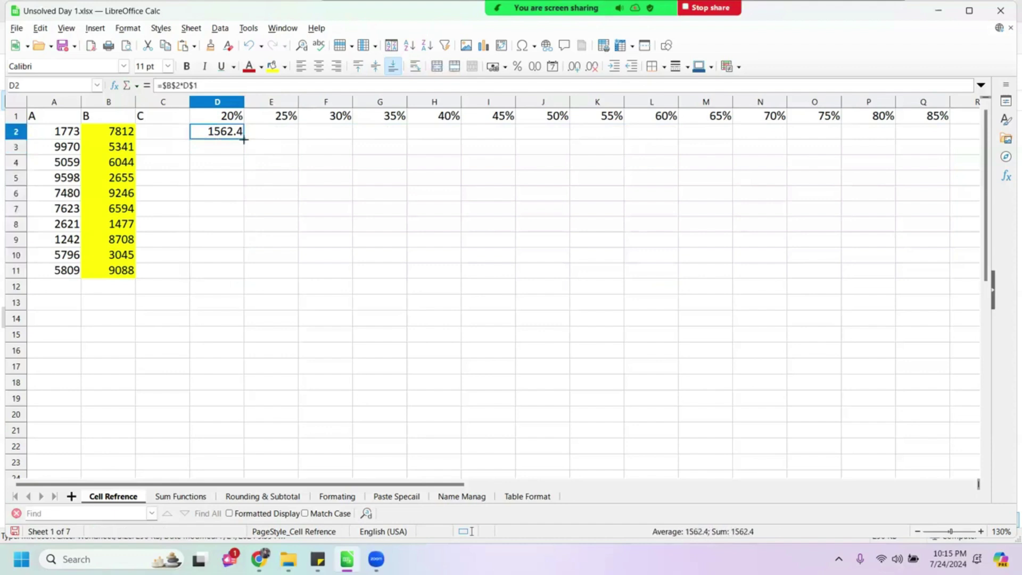
pyautogui.moveTo(248, 153); pyautogui.dragTo(247, 151)
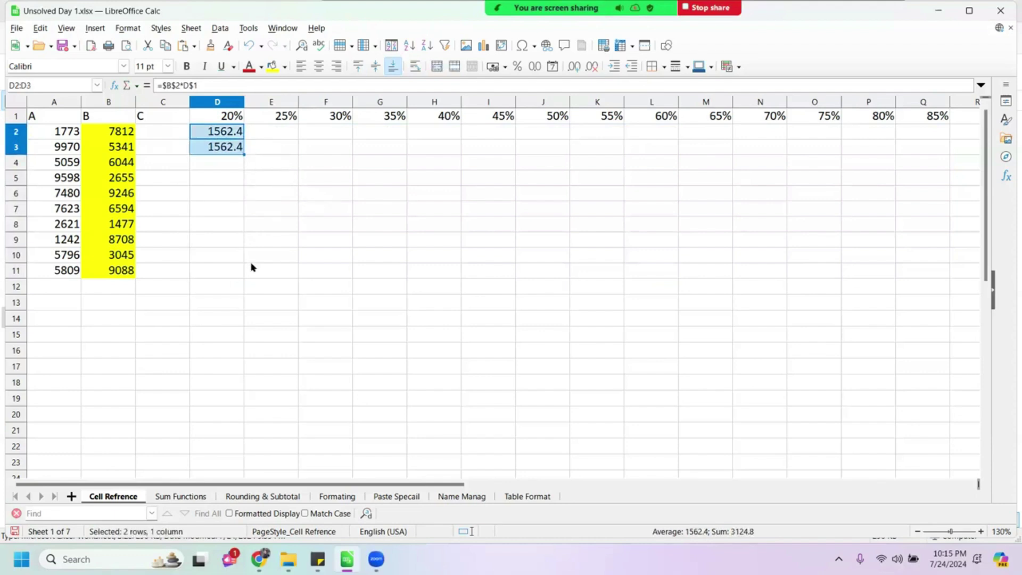
pyautogui.click(233, 131)
pyautogui.moveTo(244, 135); pyautogui.dragTo(459, 213)
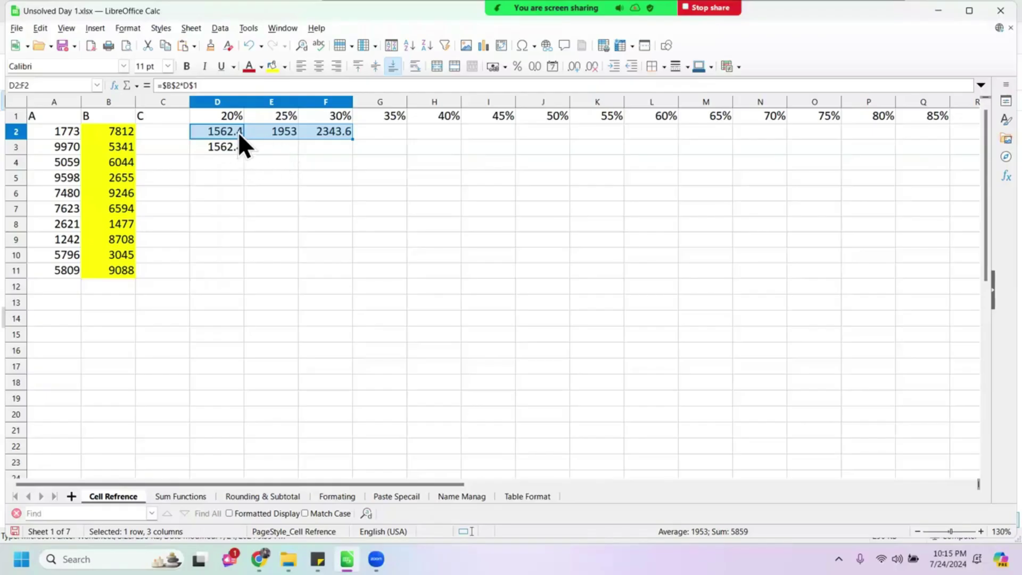
# Try filling D3's formula across row 3 through the 45% column, cell I3
pyautogui.click(234, 147)
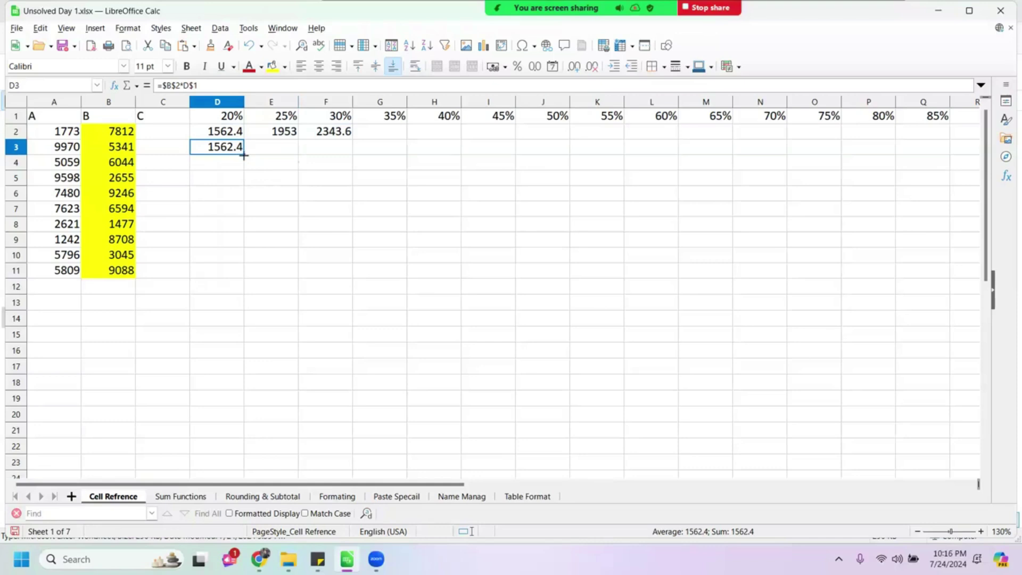
pyautogui.moveTo(244, 155); pyautogui.dragTo(354, 153)
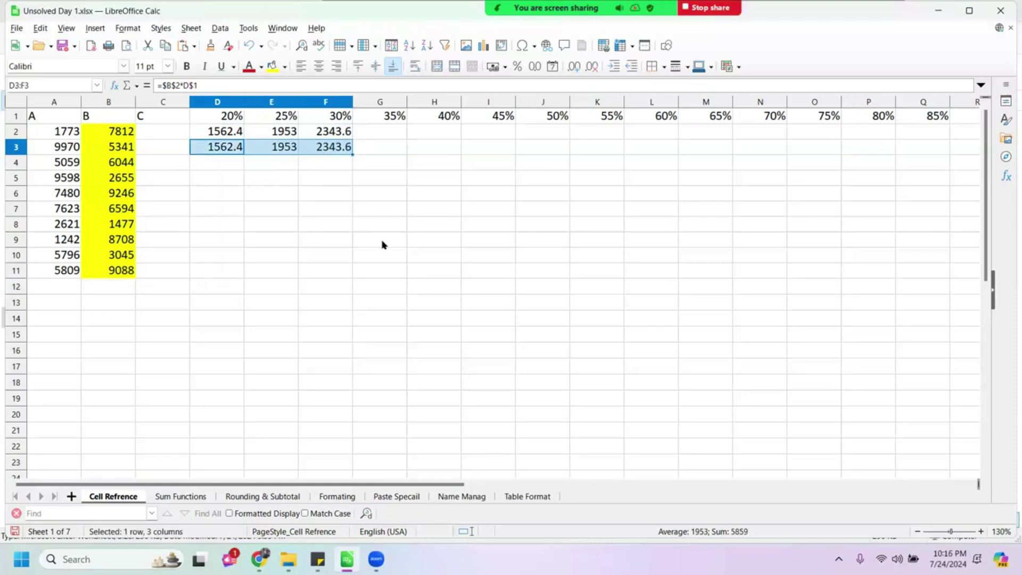
pyautogui.moveTo(353, 154); pyautogui.dragTo(475, 209)
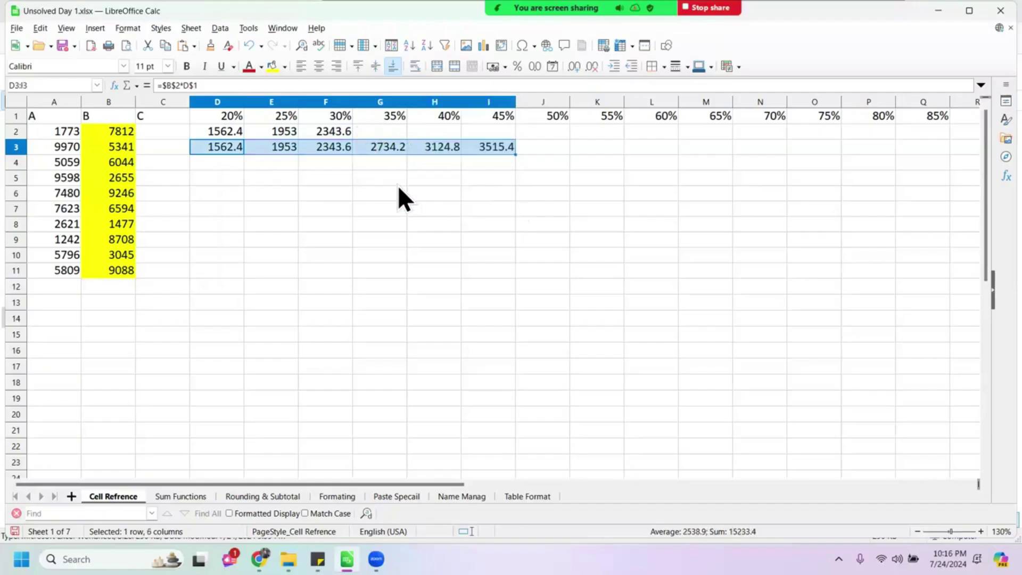
# Undo the fills across rows 2 and 3, and clear the copied formula from D3
pyautogui.hotkey('ctrl', 'z')
pyautogui.hotkey('ctrl', 'z')
pyautogui.hotkey('ctrl', 'z')
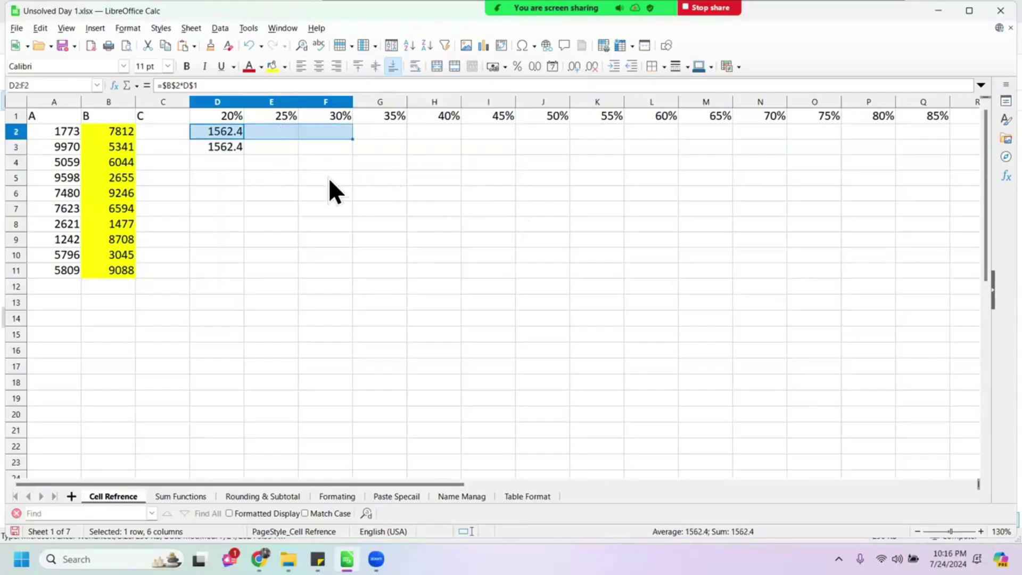
pyautogui.click(242, 146)
pyautogui.press('Delete')
pyautogui.click(213, 128)
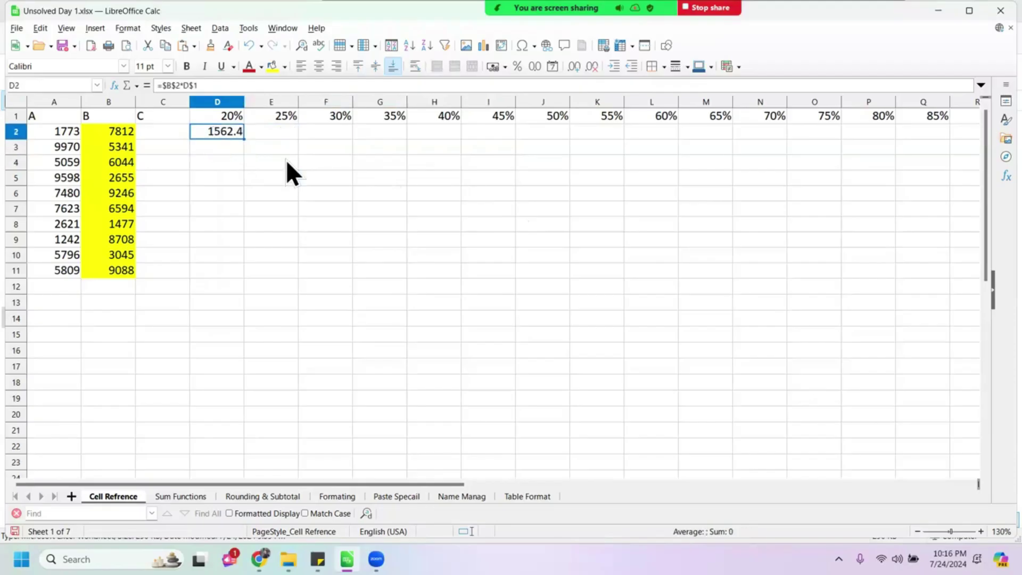
pyautogui.click(177, 87)
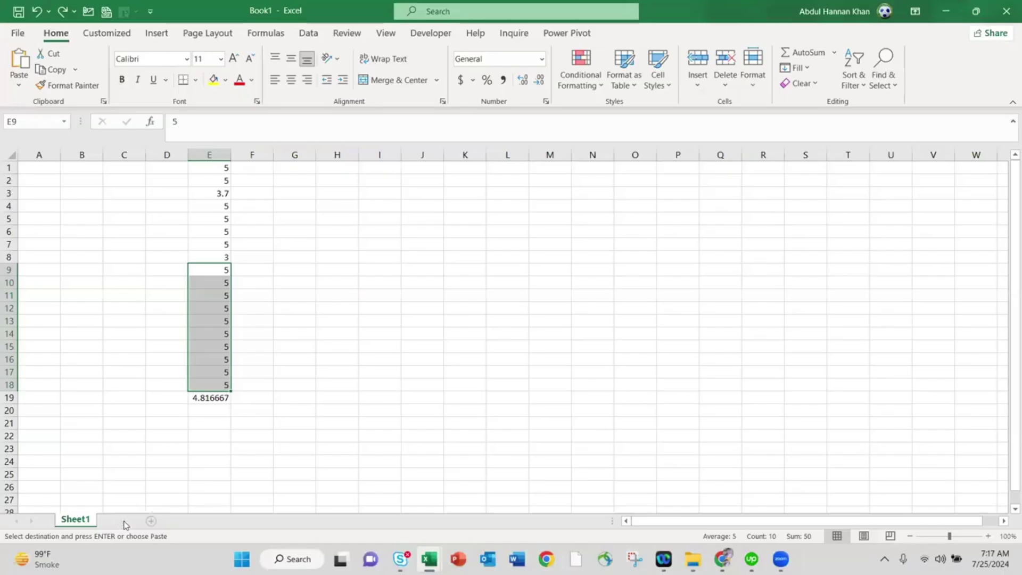
# Add a new blank worksheet to the Book1 workbook and select cell C3 in it
pyautogui.click(151, 521)
pyautogui.click(237, 234)
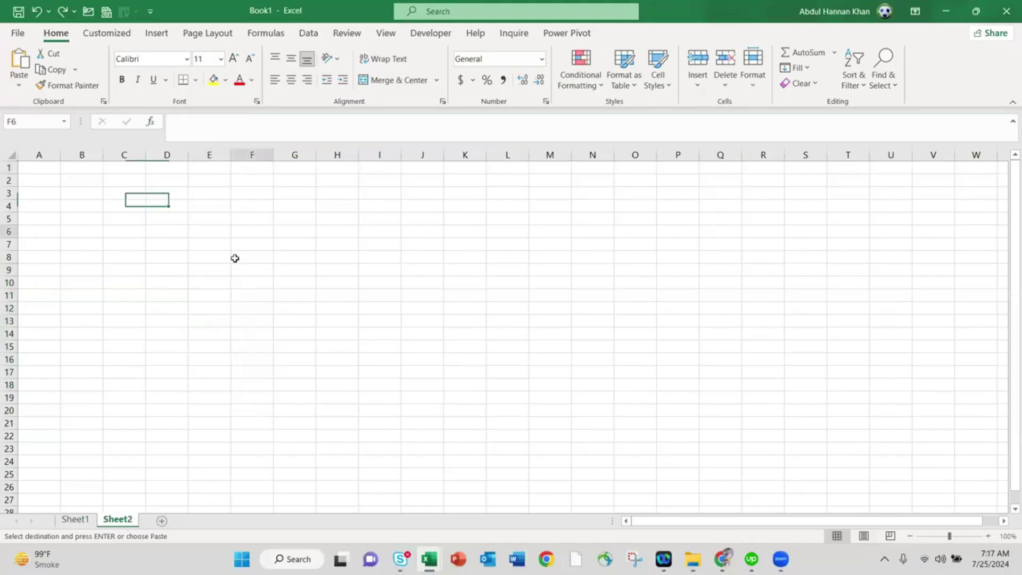
pyautogui.click(133, 190)
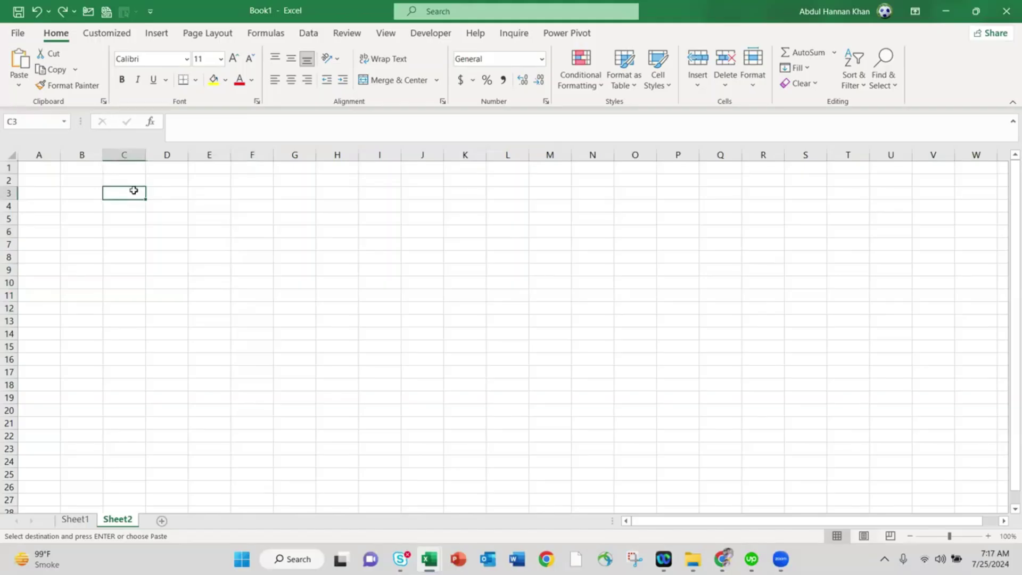
pyautogui.press('Right')
pyautogui.press('Right')
pyautogui.press('Right')
pyautogui.press('Right')
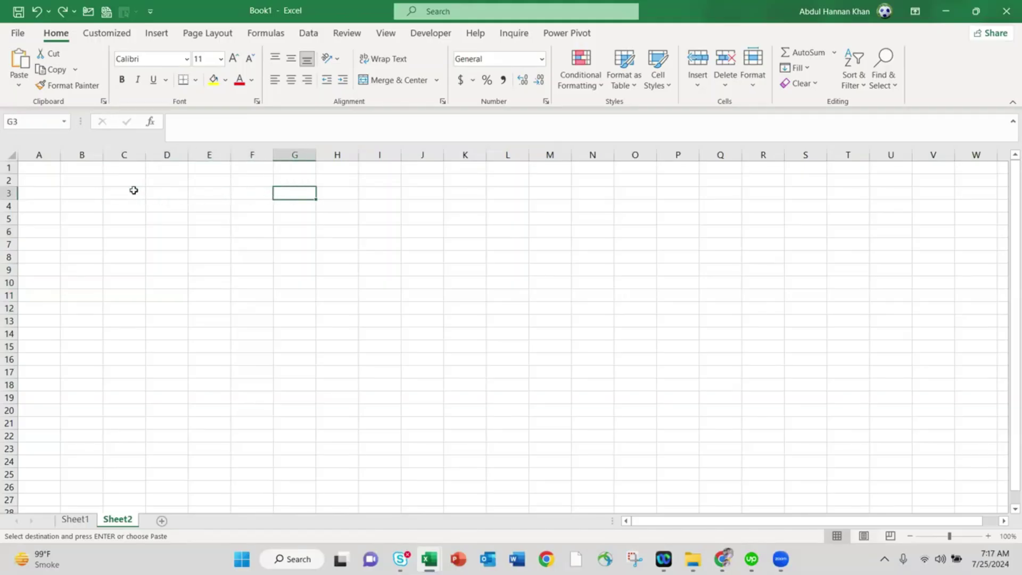
pyautogui.click(134, 190)
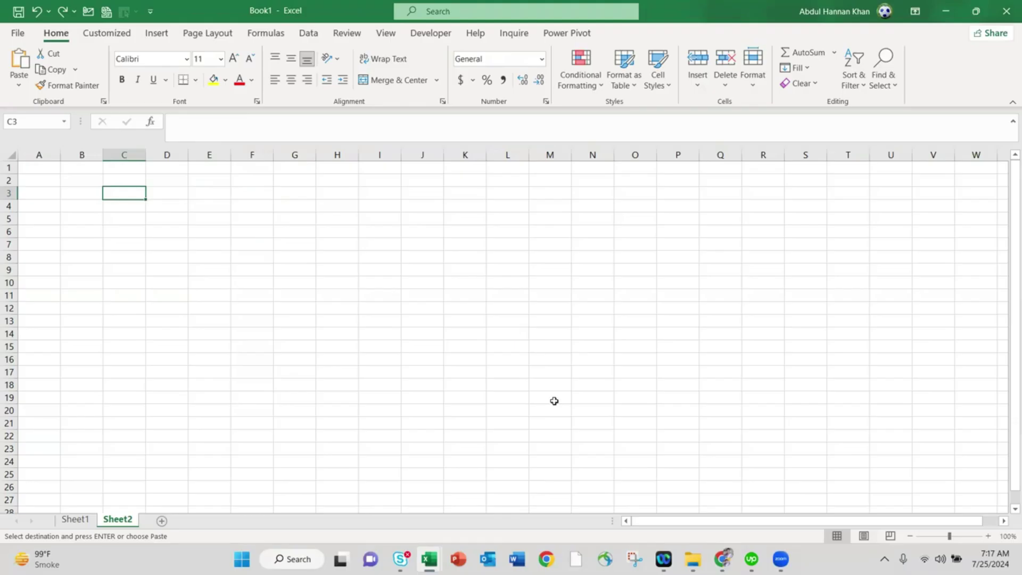
# Switch to the Task 1.xlsx workbook and select cell B12 on its Comm sheet
pyautogui.moveTo(435, 555)
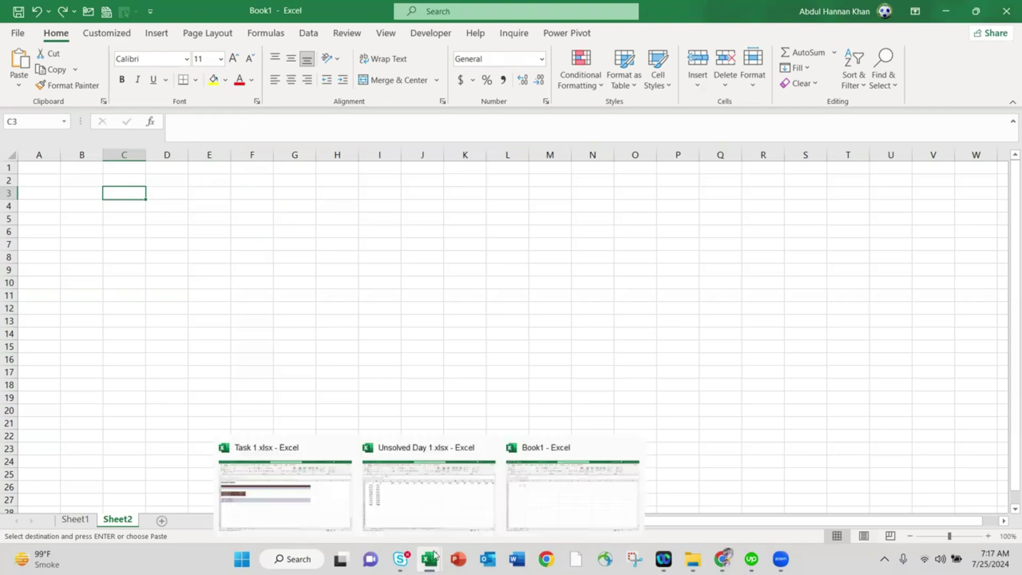
pyautogui.click(320, 512)
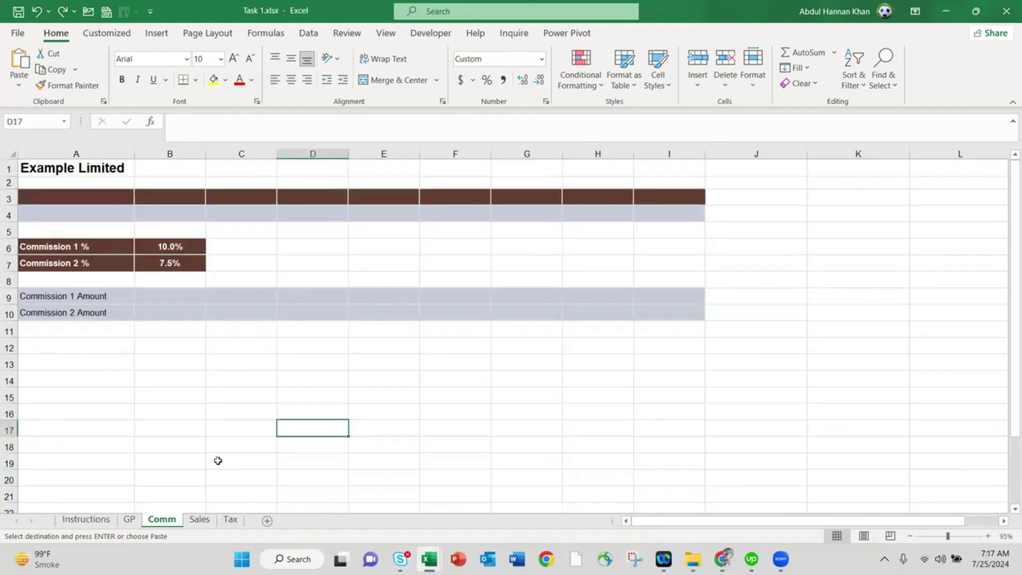
pyautogui.click(205, 352)
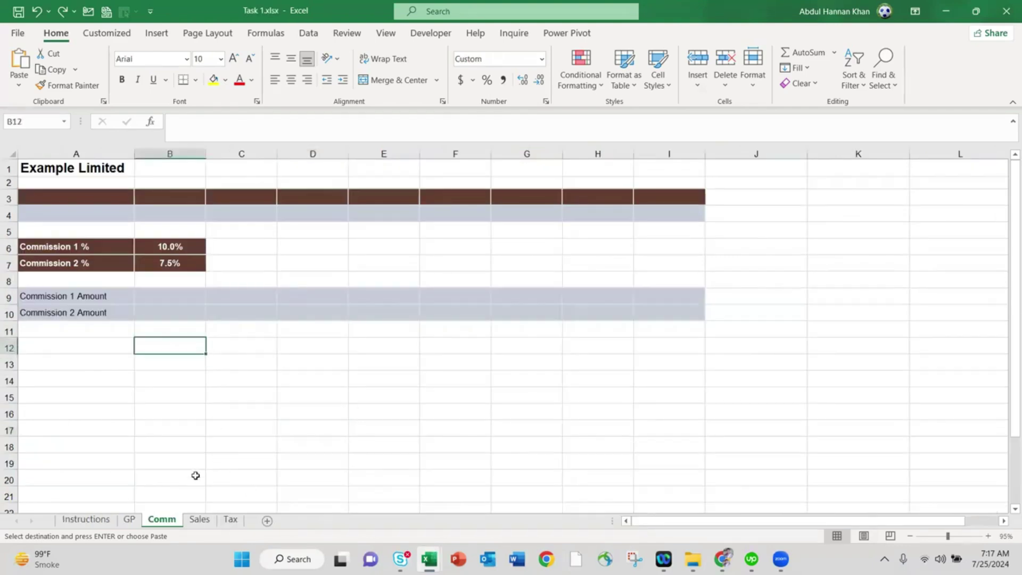
# Look at the GP and Instructions sheets of Task 1.xlsx, and switch back to the blank Sheet2 of Book1
pyautogui.click(196, 520)
pyautogui.click(130, 520)
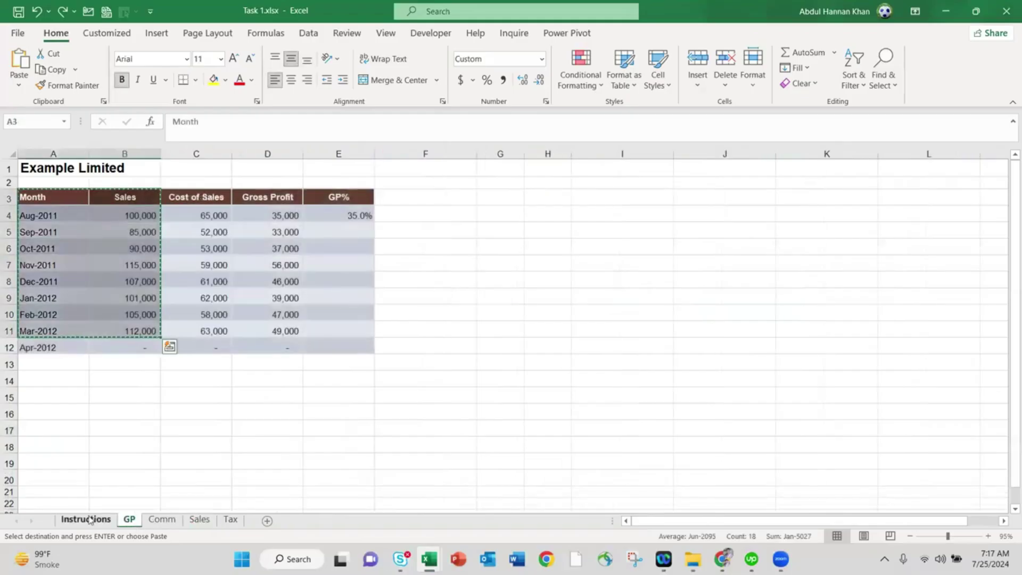
pyautogui.click(90, 520)
pyautogui.hotkey('alt', 'Tab')
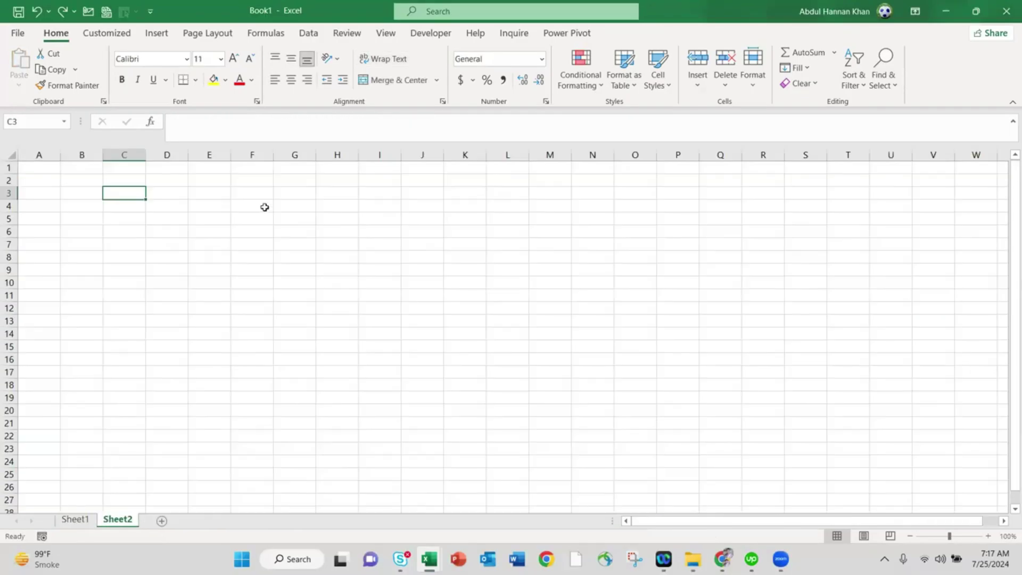
# Enter the label Discount in cell C2 and the rate 20% in cell D2
pyautogui.click(210, 210)
pyautogui.press('Up')
pyautogui.press('Left')
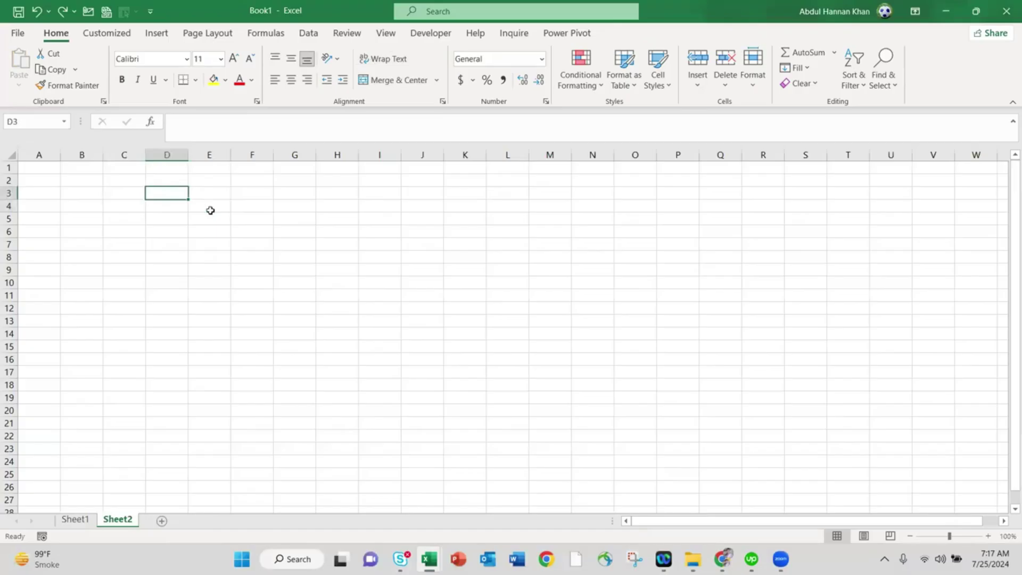
pyautogui.press('Up')
pyautogui.press('Left')
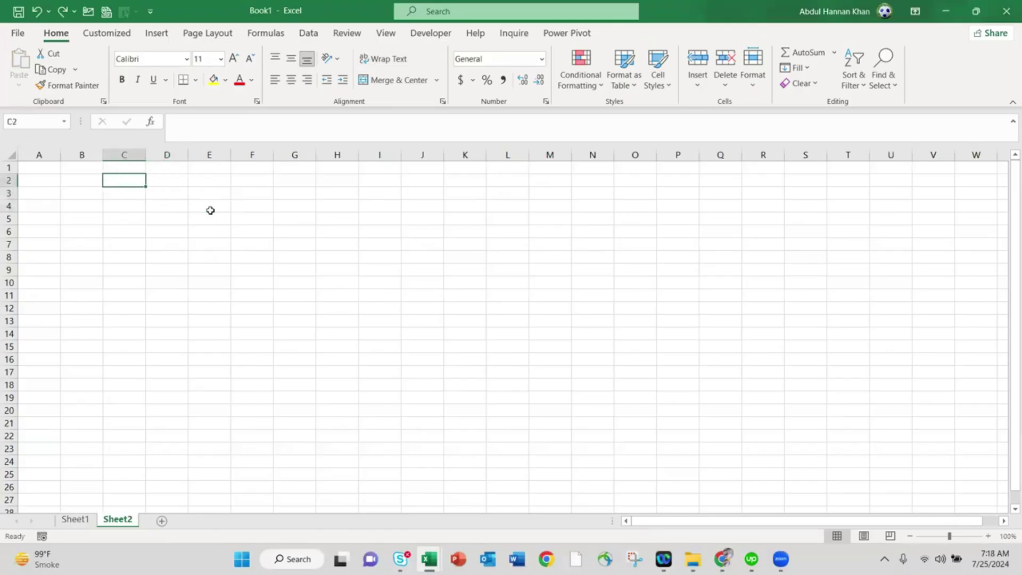
pyautogui.write('Discount')
pyautogui.press('Tab')
pyautogui.write('20%')
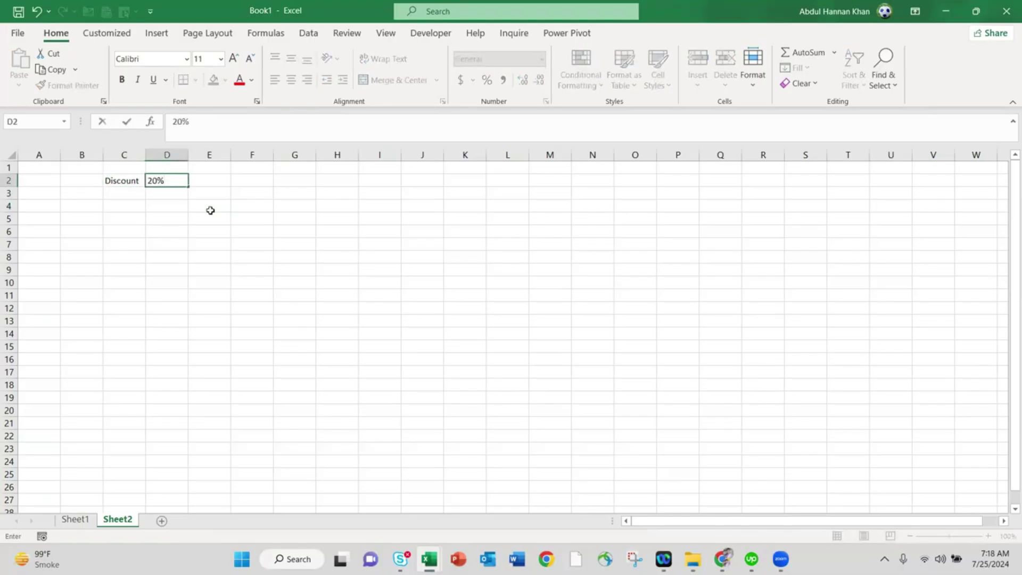
pyautogui.press('Return')
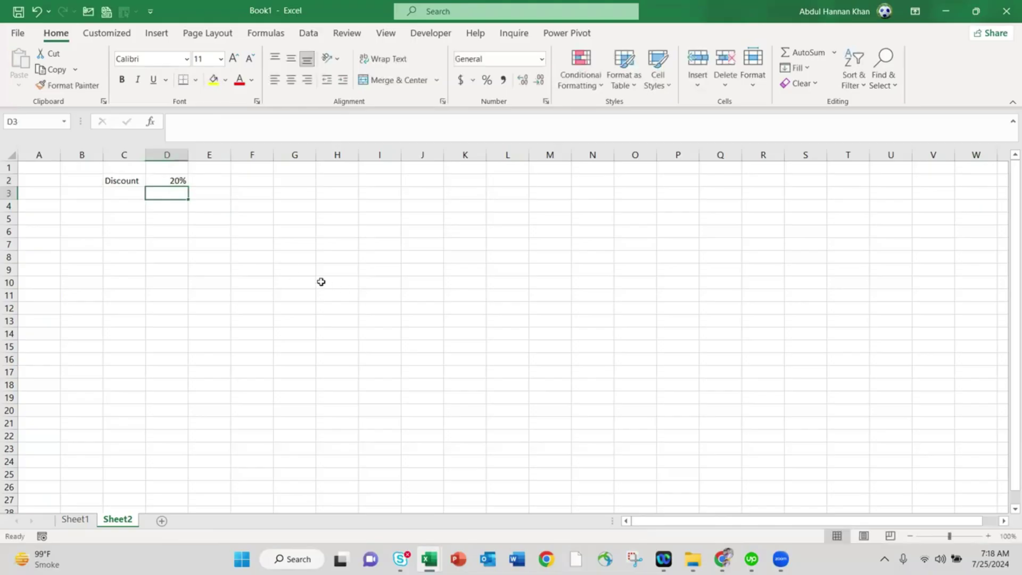
# Select the empty cell F6 as the start of a price list on Sheet2
pyautogui.click(263, 254)
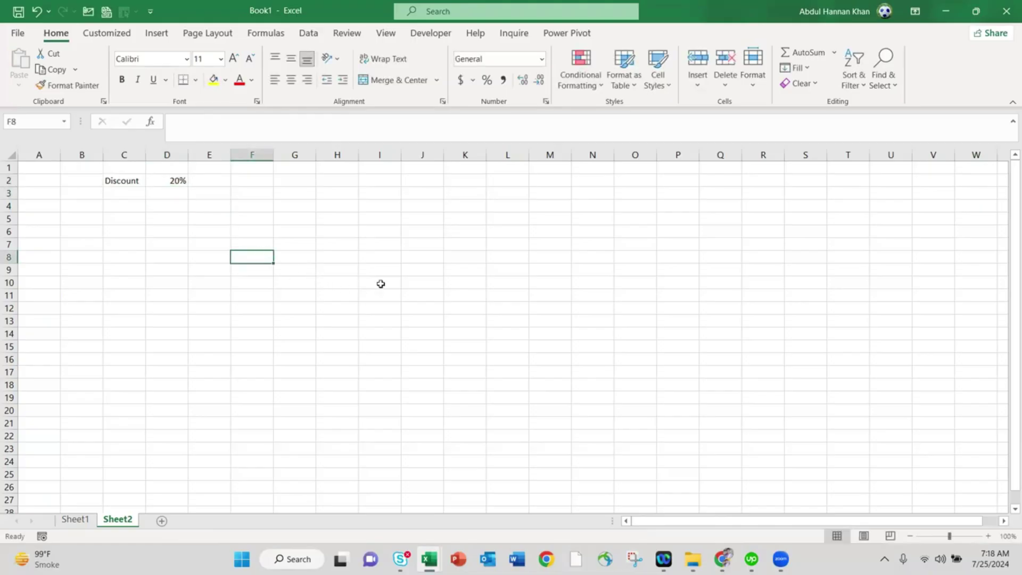
pyautogui.press('Down')
pyautogui.press('Up')
pyautogui.press('Up')
pyautogui.press('Up')
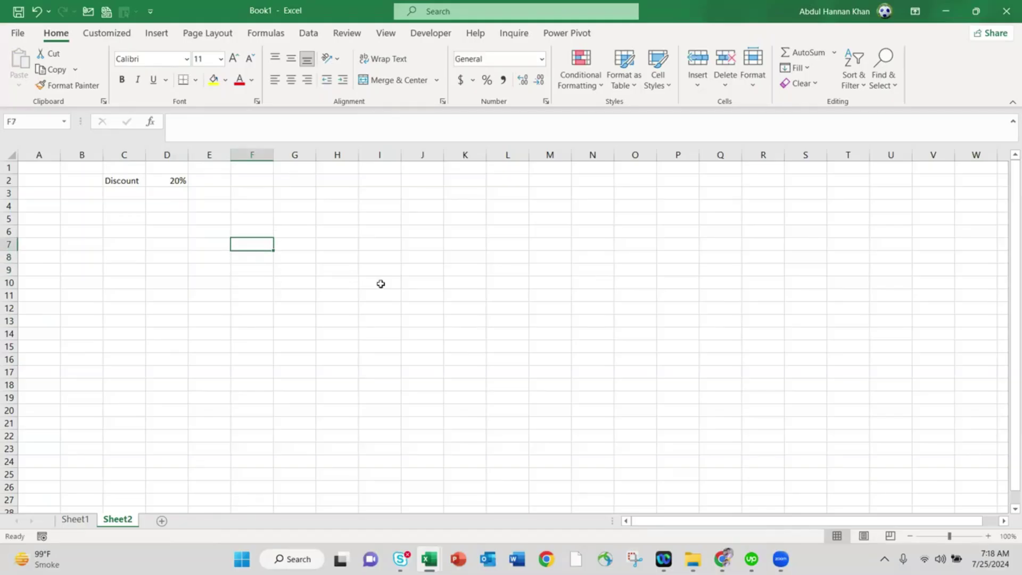
pyautogui.write('Sales')
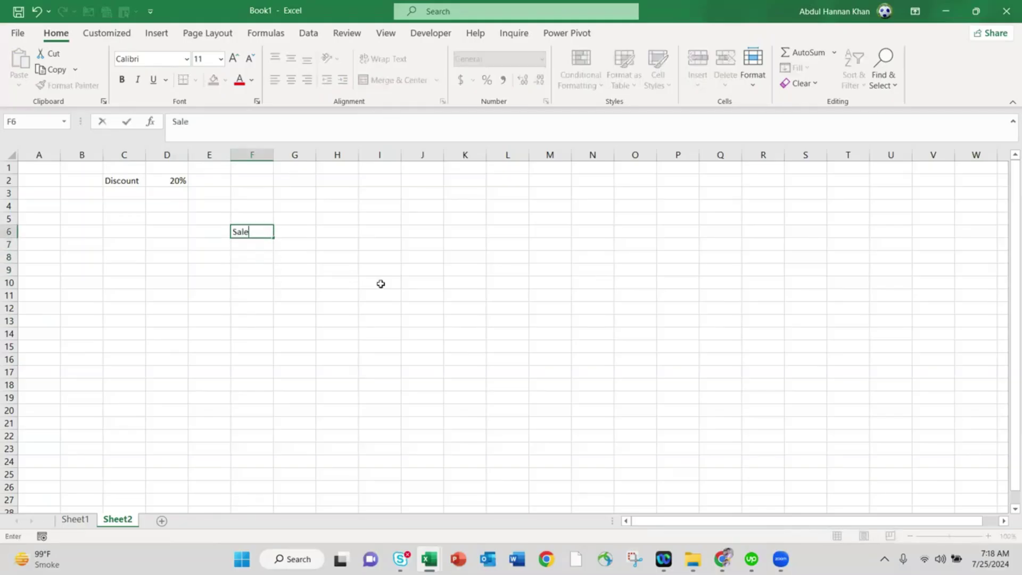
pyautogui.press('BackSpace')
pyautogui.press('BackSpace')
pyautogui.press('BackSpace')
pyautogui.press('BackSpace')
pyautogui.press('BackSpace')
# Enter the header Prices in F6 with the values 200, 100, 50 and 60 in the cells below it
pyautogui.write('Prices')
pyautogui.press('Return')
pyautogui.write('200')
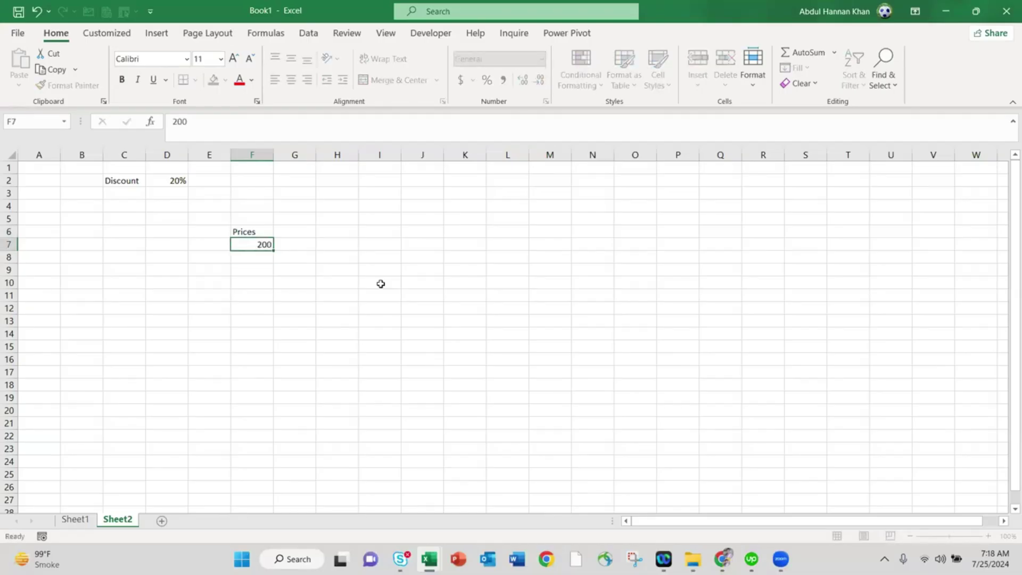
pyautogui.press('Return')
pyautogui.write('100')
pyautogui.press('Return')
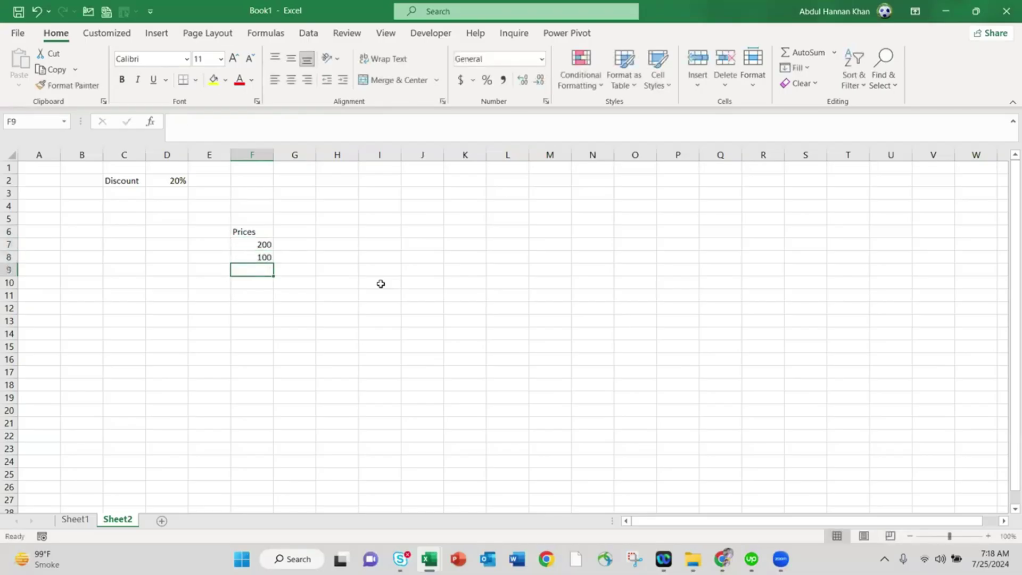
pyautogui.write('50')
pyautogui.press('Return')
pyautogui.write('60')
pyautogui.press('Tab')
# Enter the header Discounted Price in cell G6, beside the Prices header
pyautogui.press('Up')
pyautogui.press('Up')
pyautogui.press('Up')
pyautogui.press('Up')
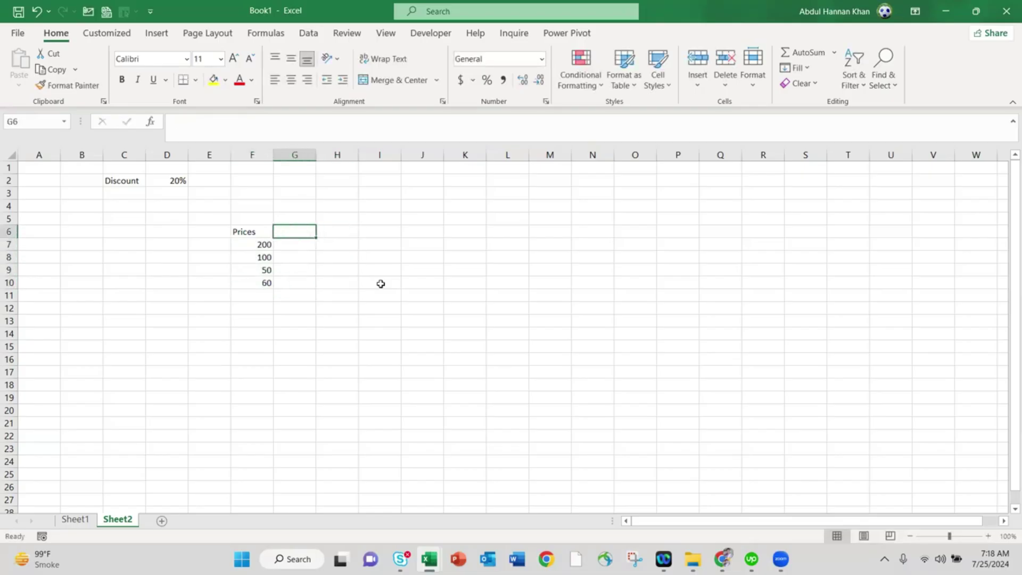
pyautogui.write('Discount')
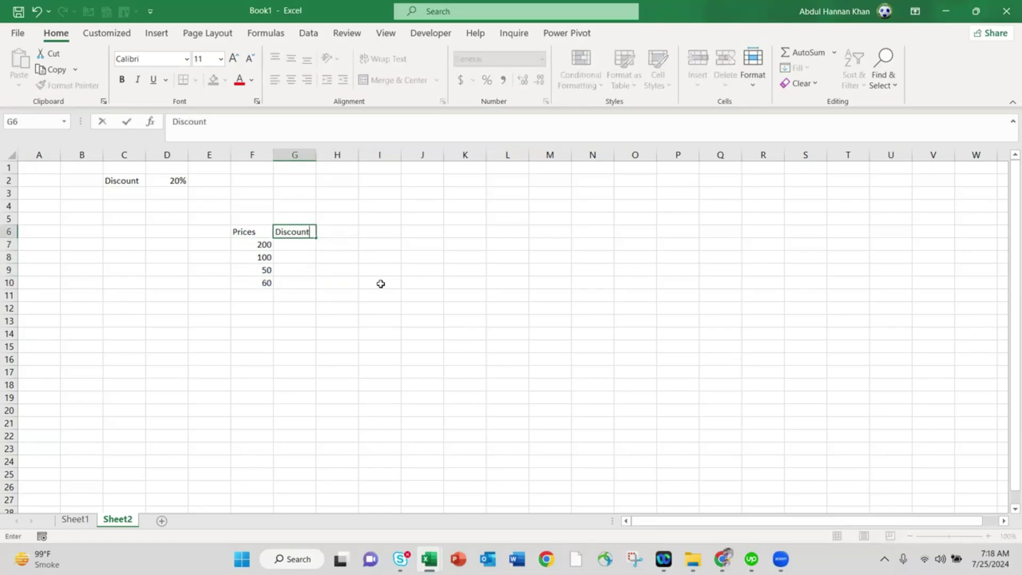
pyautogui.write('ed Price')
pyautogui.press('Return')
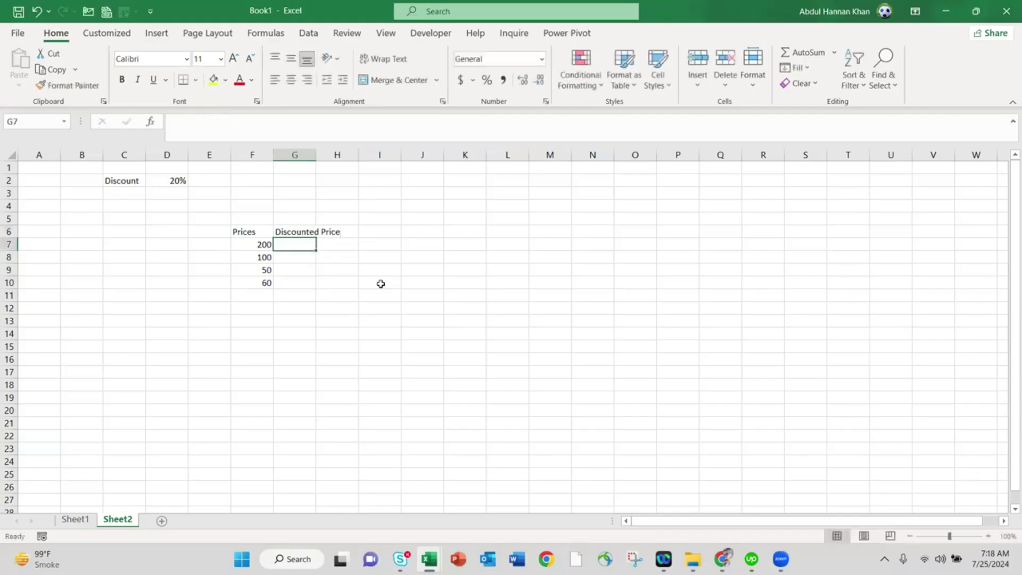
# Enter the formula =F7*D2 in cell G7 to multiply the first price by the discount rate
pyautogui.write('=')
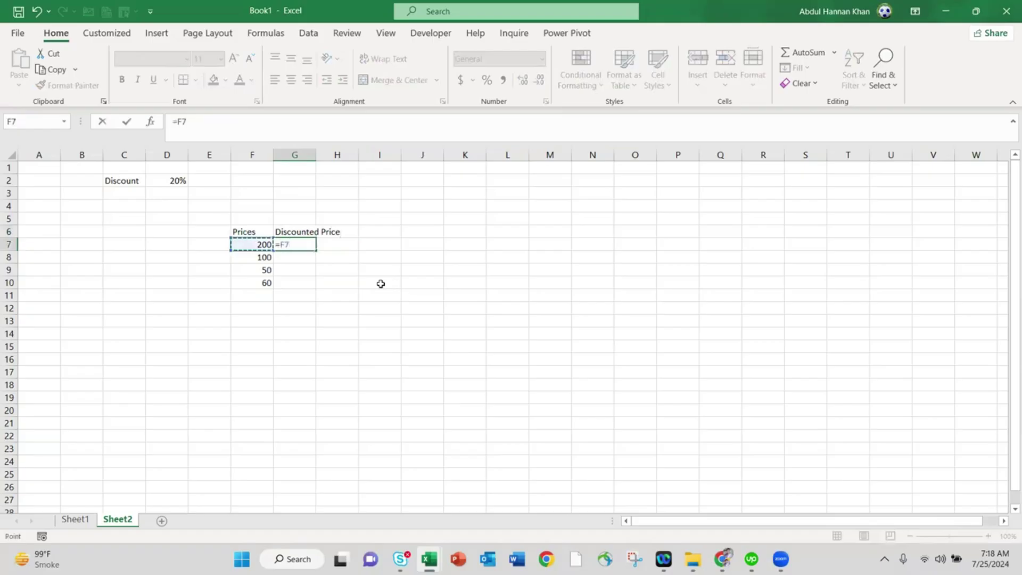
pyautogui.write('*')
pyautogui.click(173, 180)
pyautogui.press('Return')
pyautogui.press('Up')
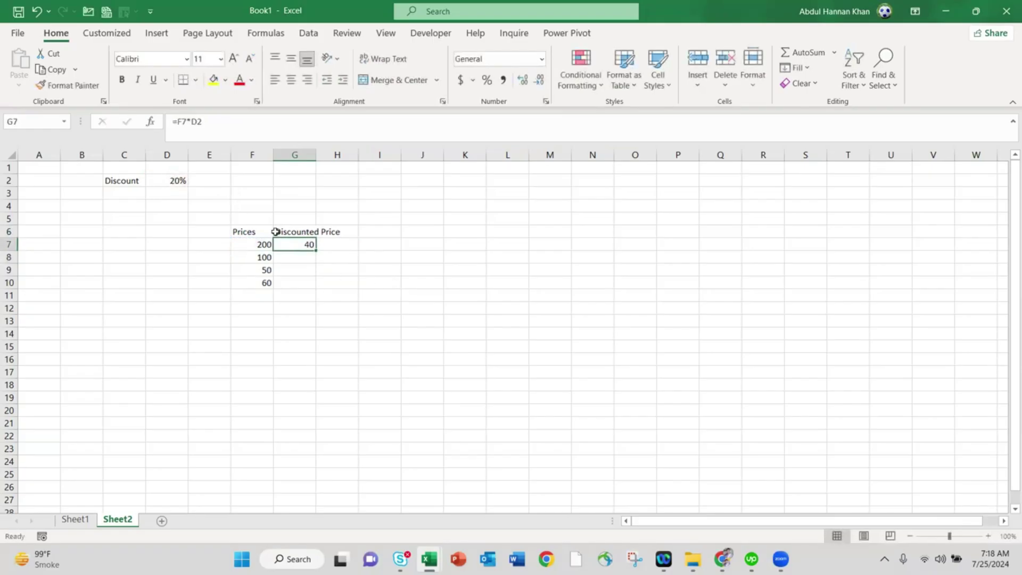
# Try filling G7's relative formula down to G14, and examine the references in G8, G11 and G13 against the discount cell D2
pyautogui.moveTo(316, 260); pyautogui.dragTo(304, 336)
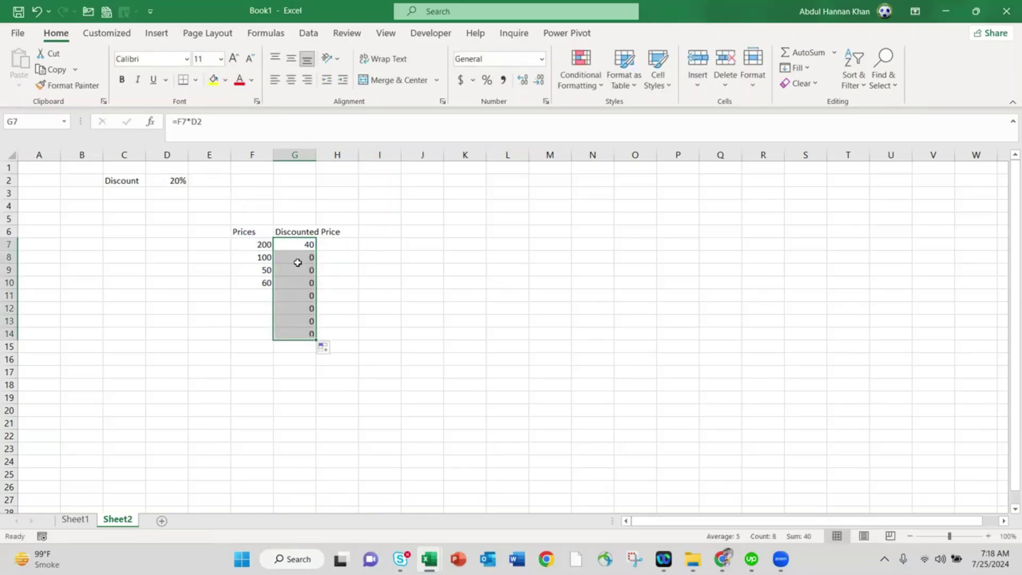
pyautogui.click(301, 258)
pyautogui.click(203, 122)
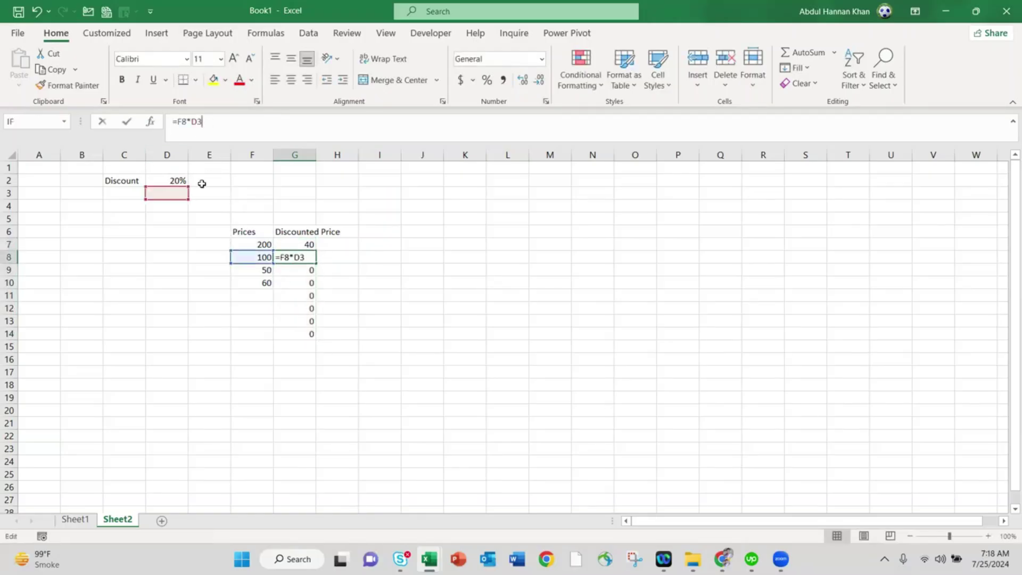
pyautogui.press('Escape')
pyautogui.click(308, 292)
pyautogui.press('F2')
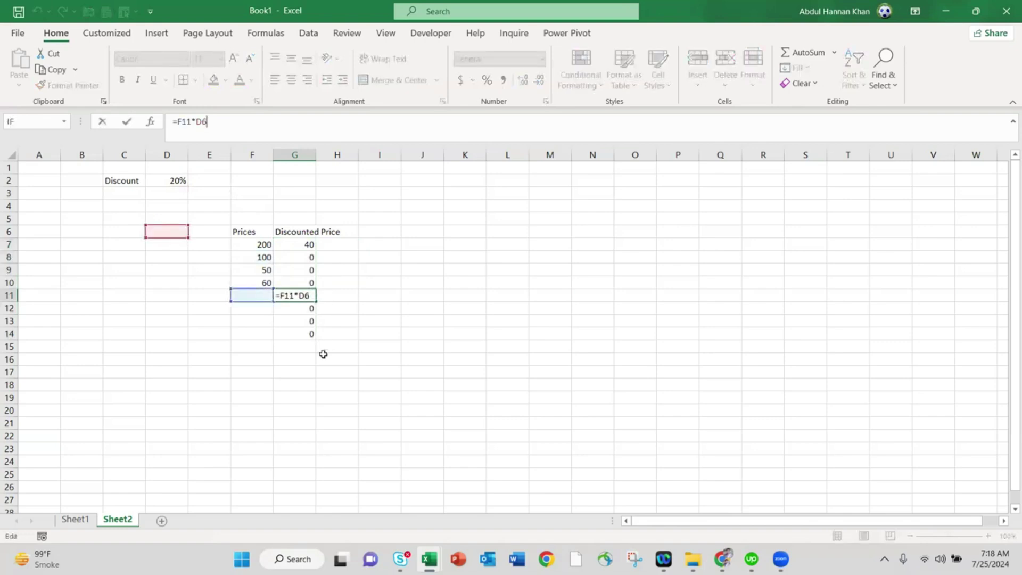
pyautogui.click(300, 321)
pyautogui.press('F2')
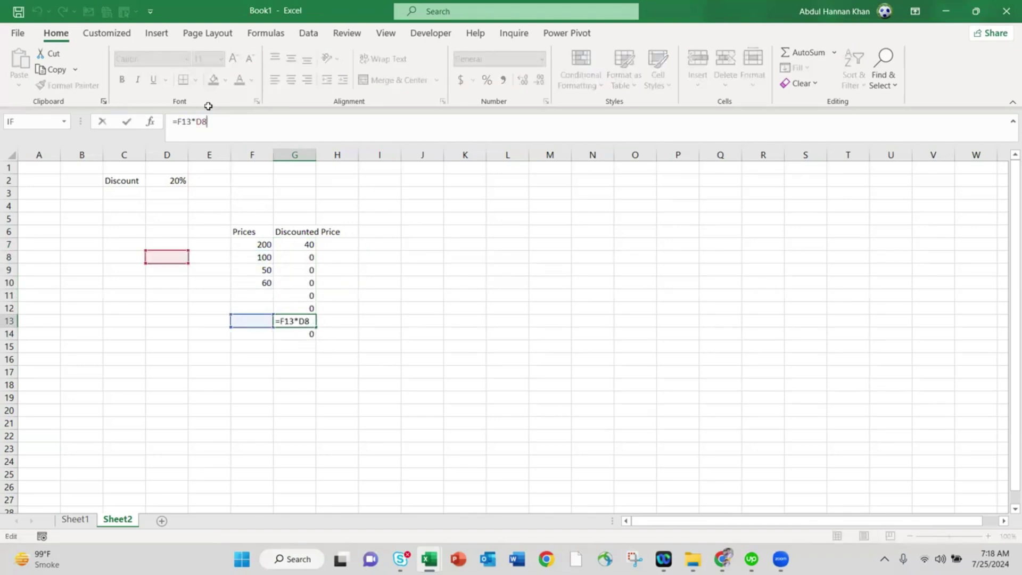
pyautogui.click(311, 244)
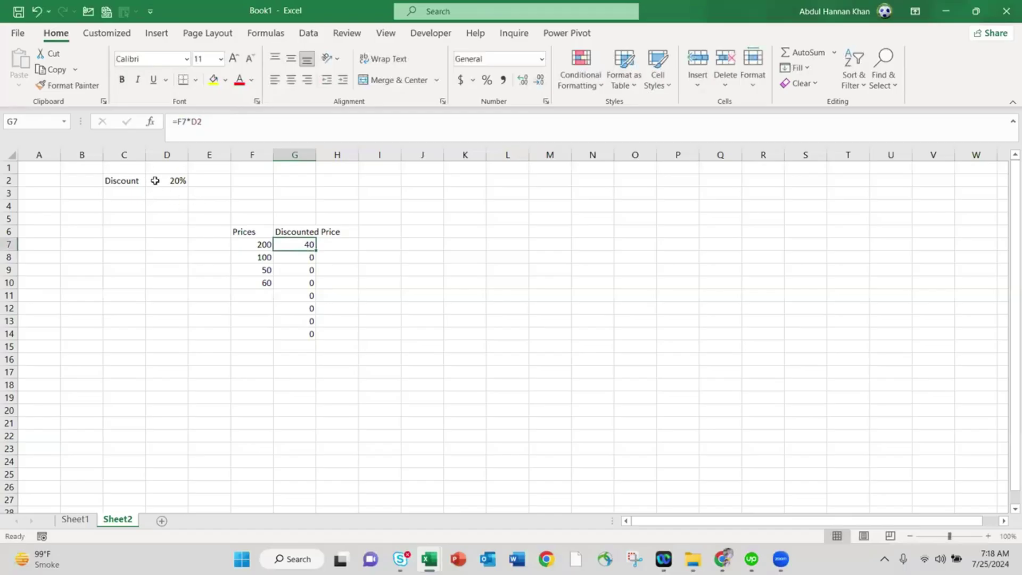
pyautogui.click(168, 182)
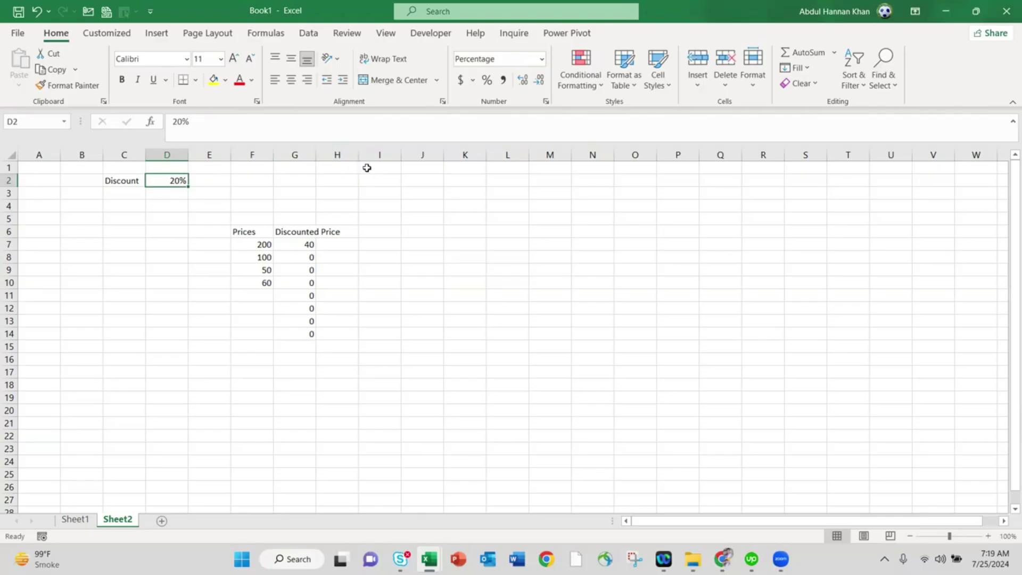
# Make the discount reference in G7 absolute, giving =F7*$D$2, and fill the formula down to G14
pyautogui.click(305, 245)
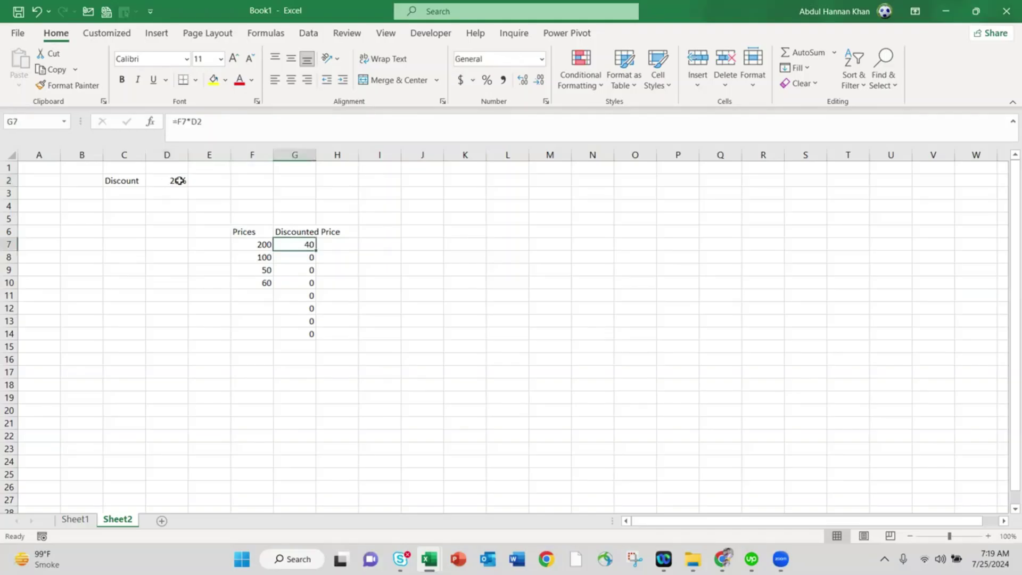
pyautogui.click(197, 121)
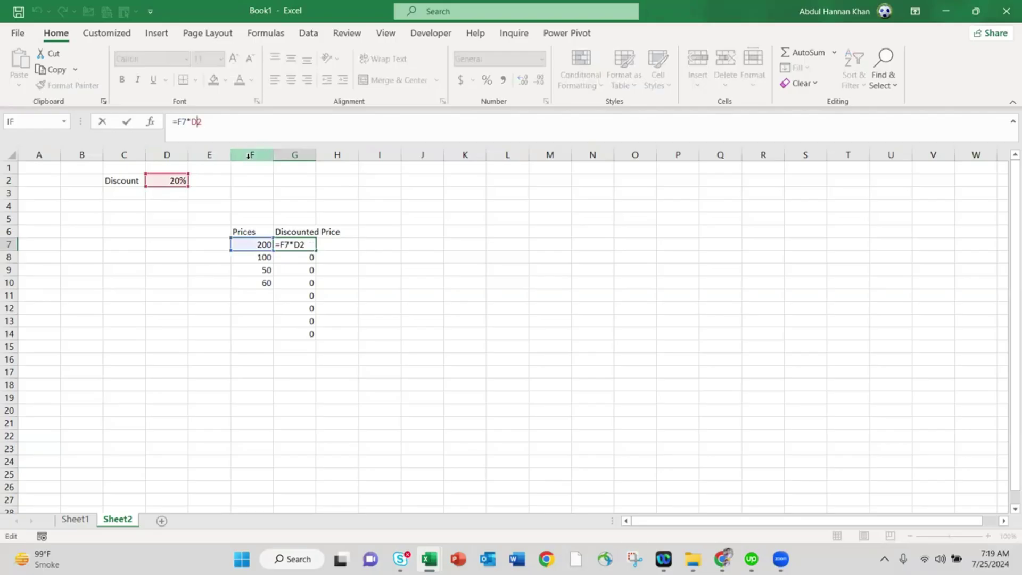
pyautogui.press('XF86MonBrightnessUp')
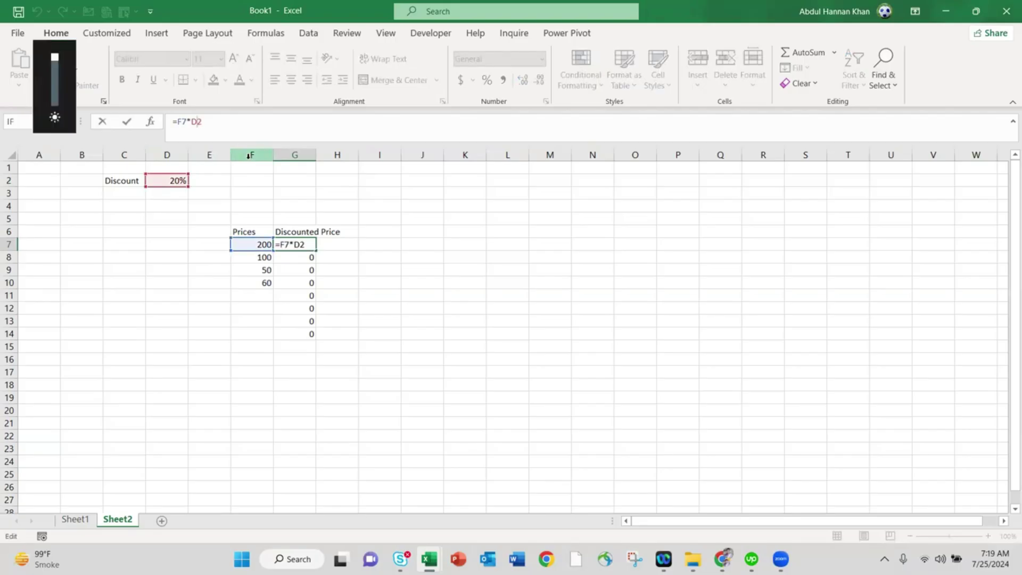
pyautogui.press('F4')
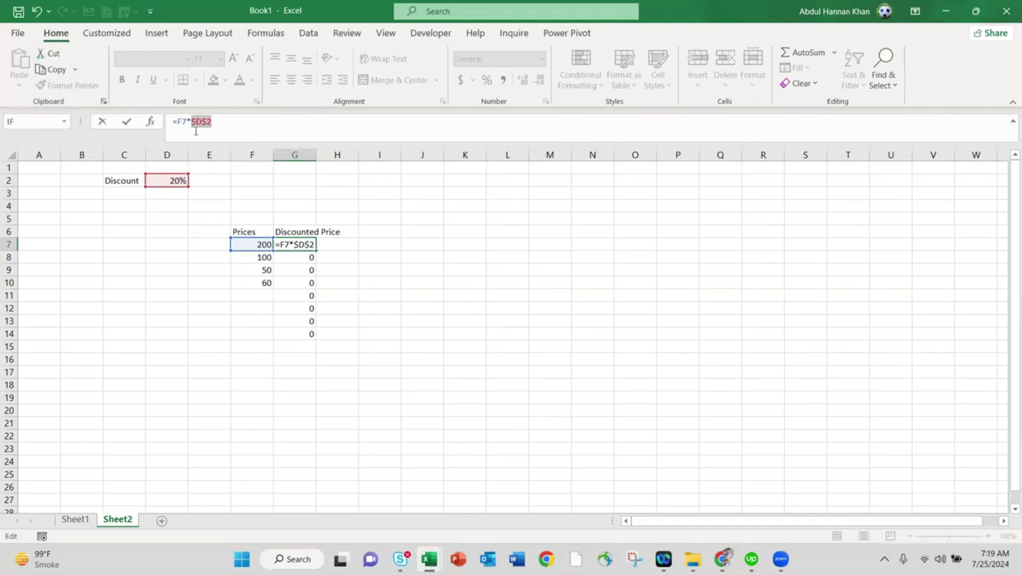
pyautogui.press('Return')
pyautogui.press('Up')
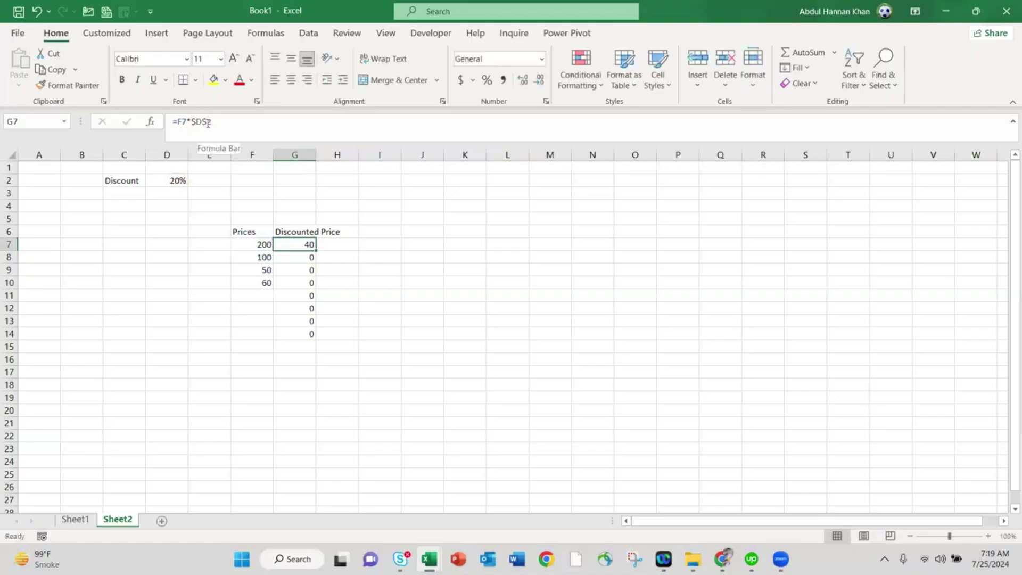
pyautogui.moveTo(315, 249); pyautogui.dragTo(307, 336)
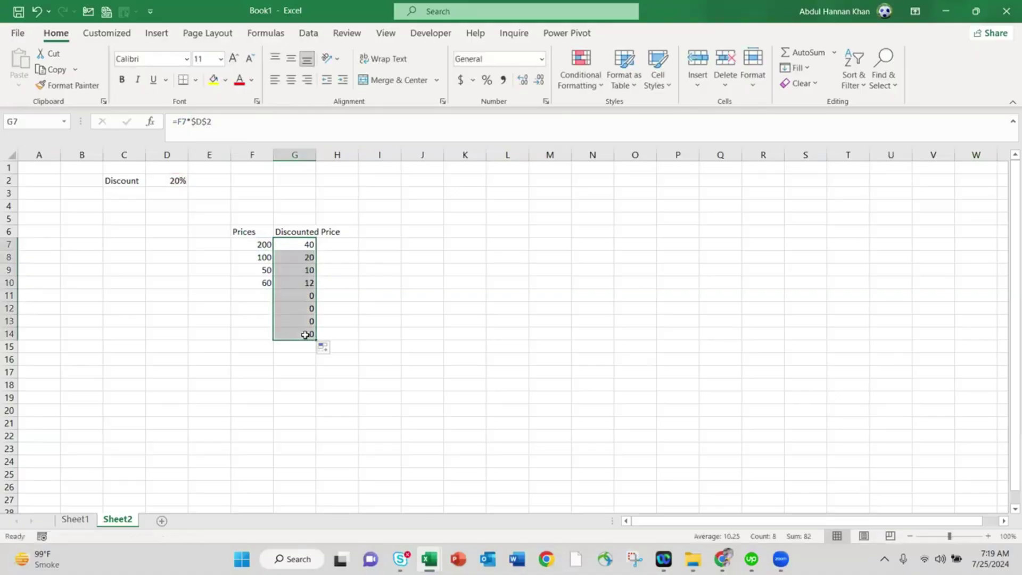
# Try filling G7's formula across row 7 to J7, and clear the copied cells H7:J7
pyautogui.click(305, 244)
pyautogui.moveTo(316, 250); pyautogui.dragTo(448, 243)
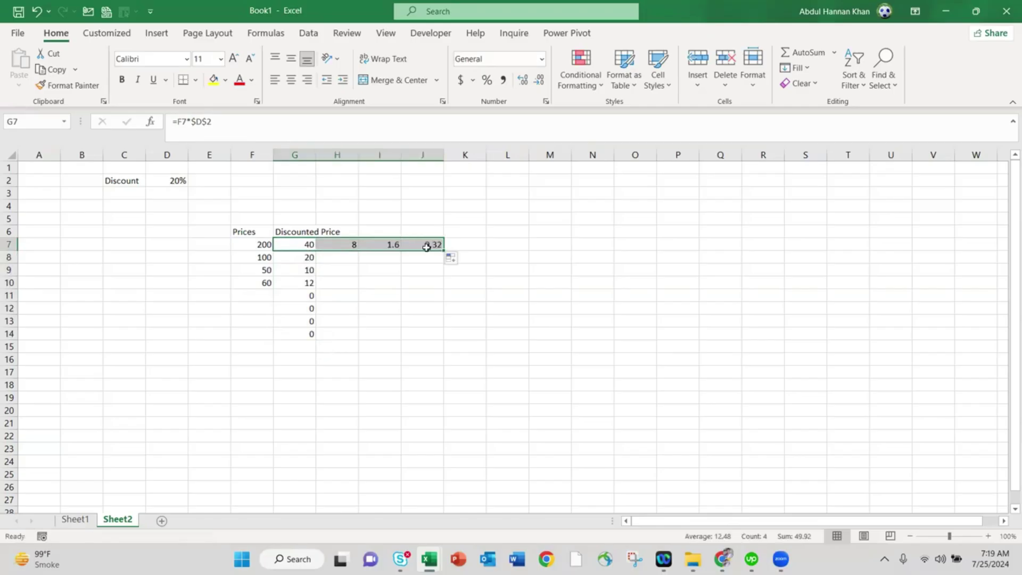
pyautogui.click(424, 242)
pyautogui.moveTo(352, 244); pyautogui.dragTo(437, 245)
pyautogui.press('Delete')
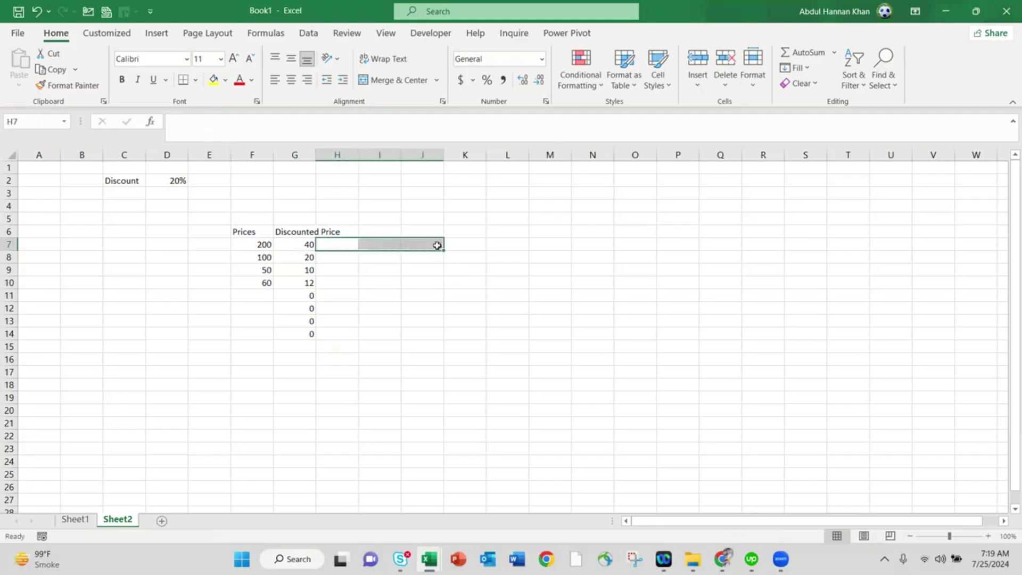
# Clear the surplus formulas in G11:G14, below the last price row
pyautogui.click(437, 245)
pyautogui.press('Left')
pyautogui.press('Left')
pyautogui.press('Left')
pyautogui.press('Down')
pyautogui.press('Down')
pyautogui.press('Down')
pyautogui.press('Down')
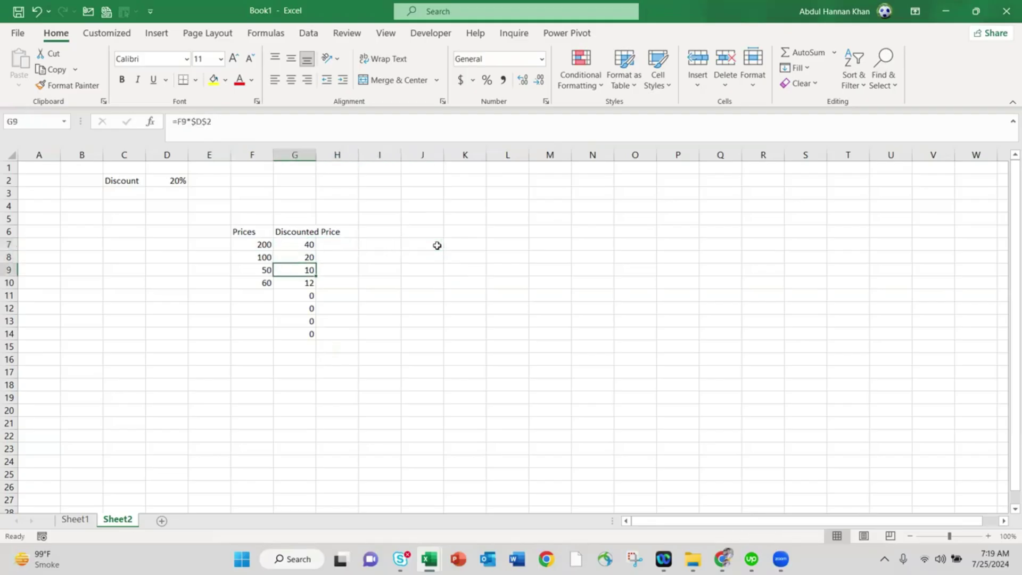
pyautogui.hotkey('shift', 'Down')
pyautogui.hotkey('shift', 'Down')
pyautogui.hotkey('shift', 'Down')
pyautogui.press('Delete')
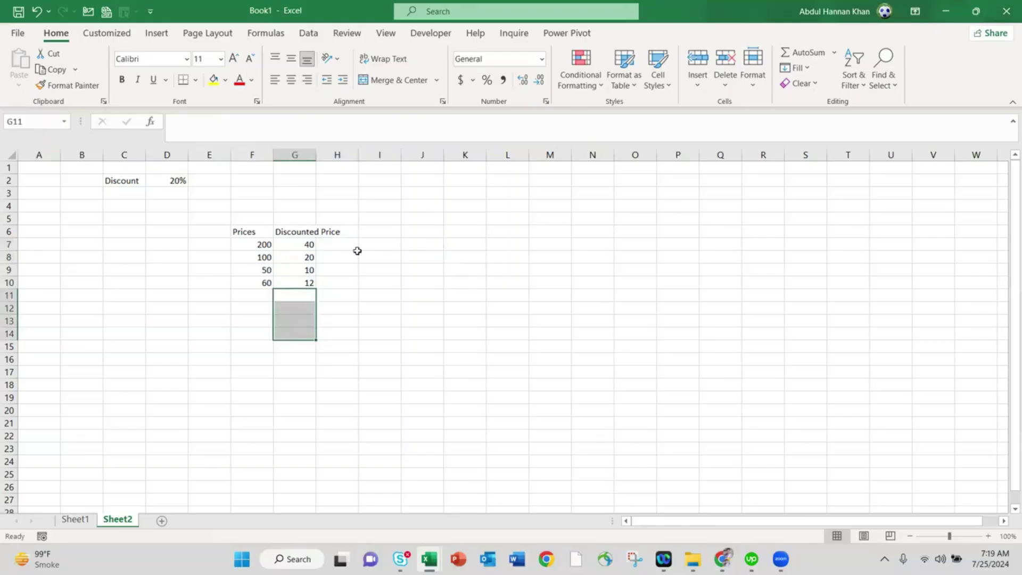
# Fill the price cells F7:F10 with yellow
pyautogui.moveTo(247, 247); pyautogui.dragTo(246, 280)
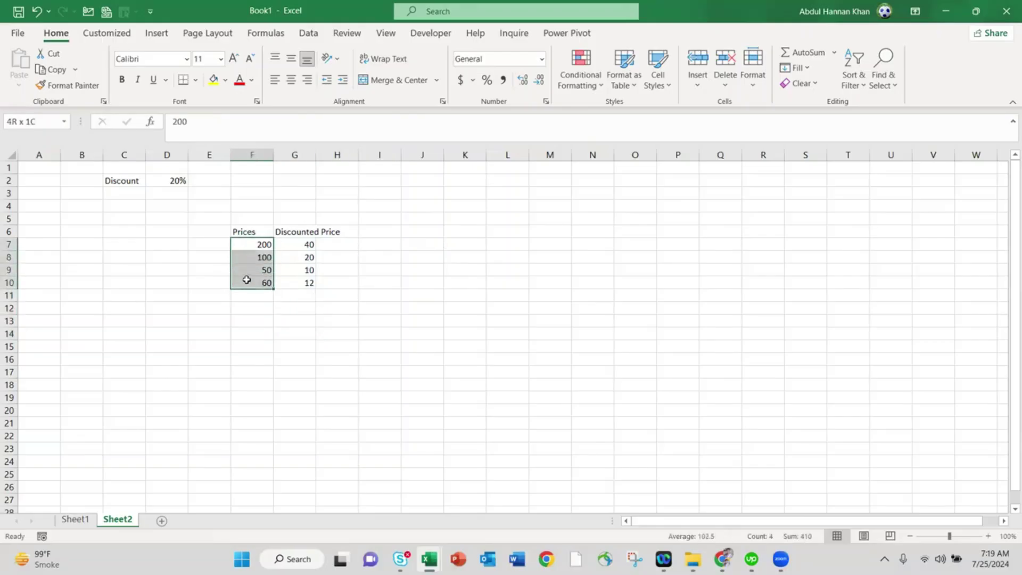
pyautogui.click(213, 80)
pyautogui.click(371, 307)
# Fill the discount percentage cell D2 with yellow
pyautogui.click(175, 193)
pyautogui.click(174, 179)
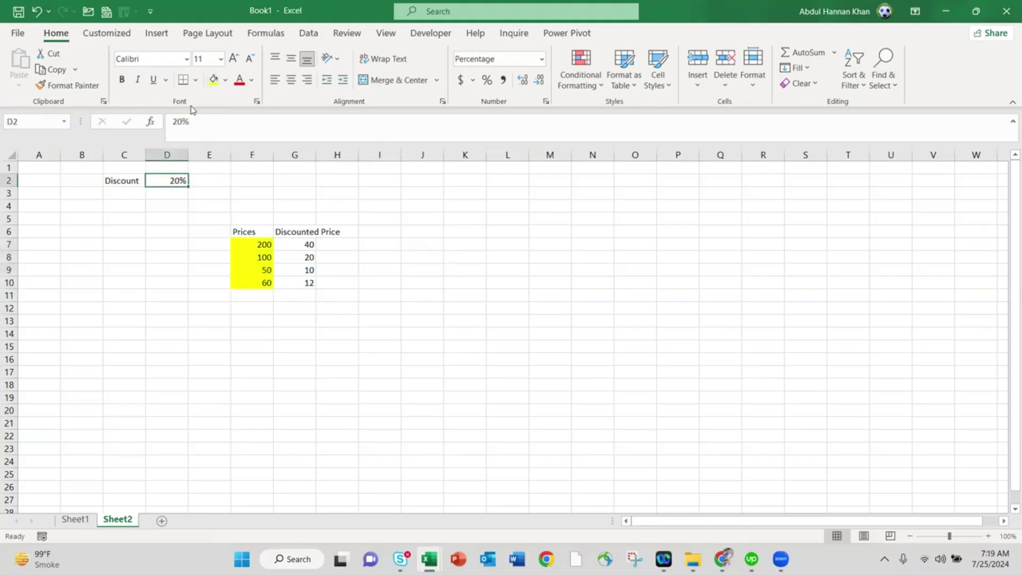
pyautogui.click(226, 80)
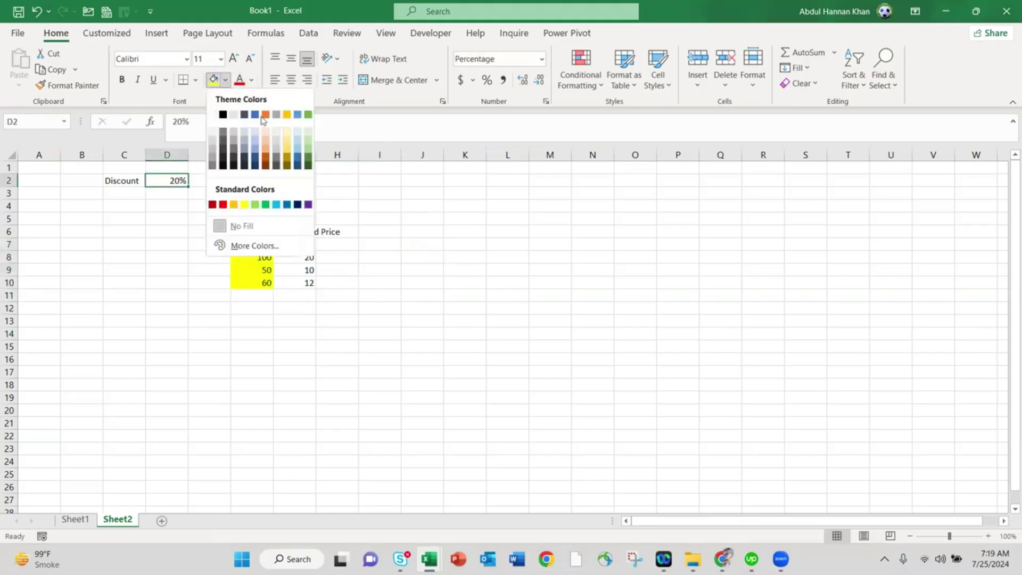
pyautogui.click(245, 206)
pyautogui.click(333, 244)
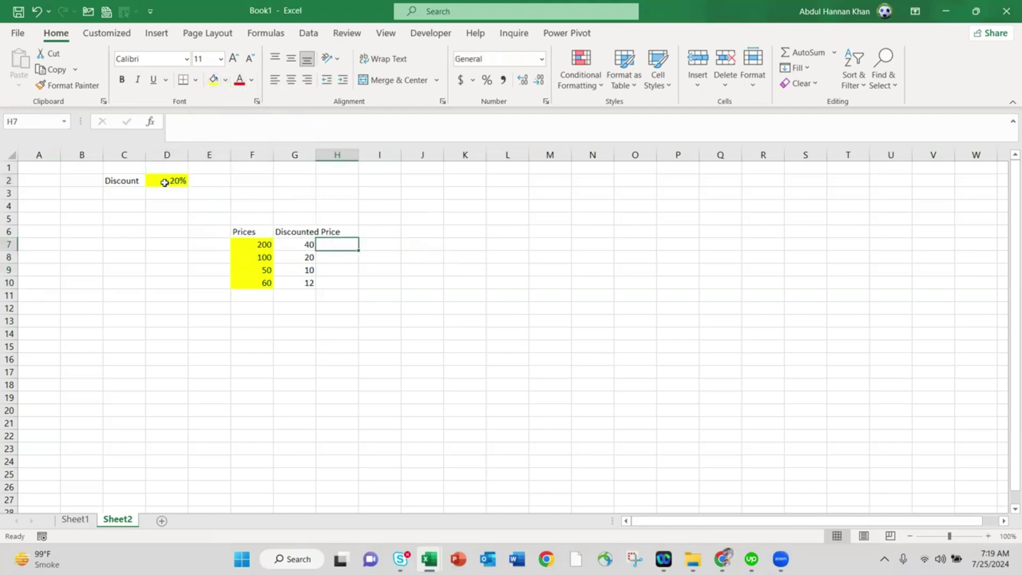
# Autofit column G to the width of its Discounted Price heading
pyautogui.click(308, 244)
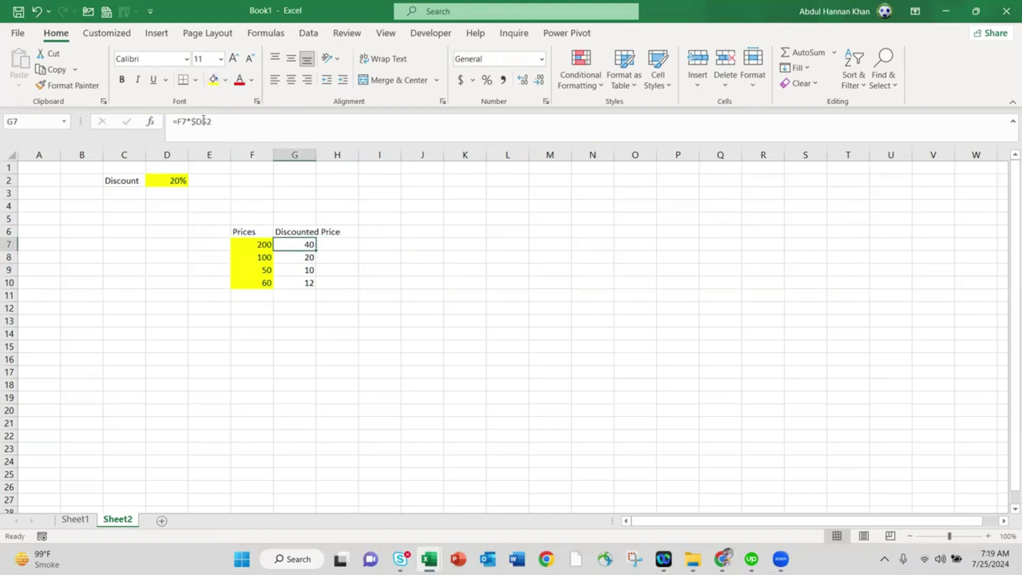
pyautogui.click(327, 232)
pyautogui.click(377, 262)
pyautogui.doubleClick(316, 155)
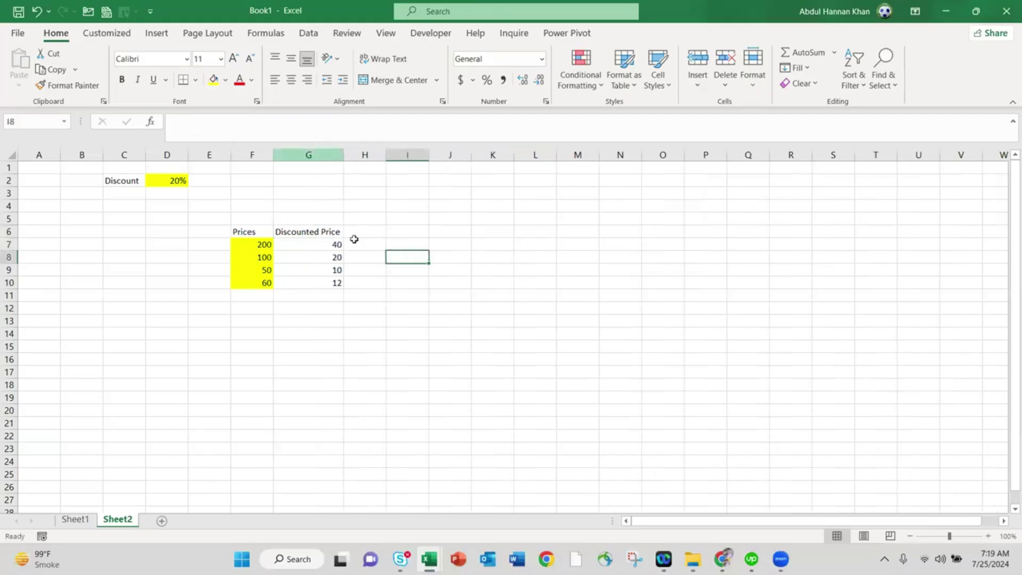
# Compare the discount formulas in G7 and G8, checking which references change and which stay locked
pyautogui.click(325, 247)
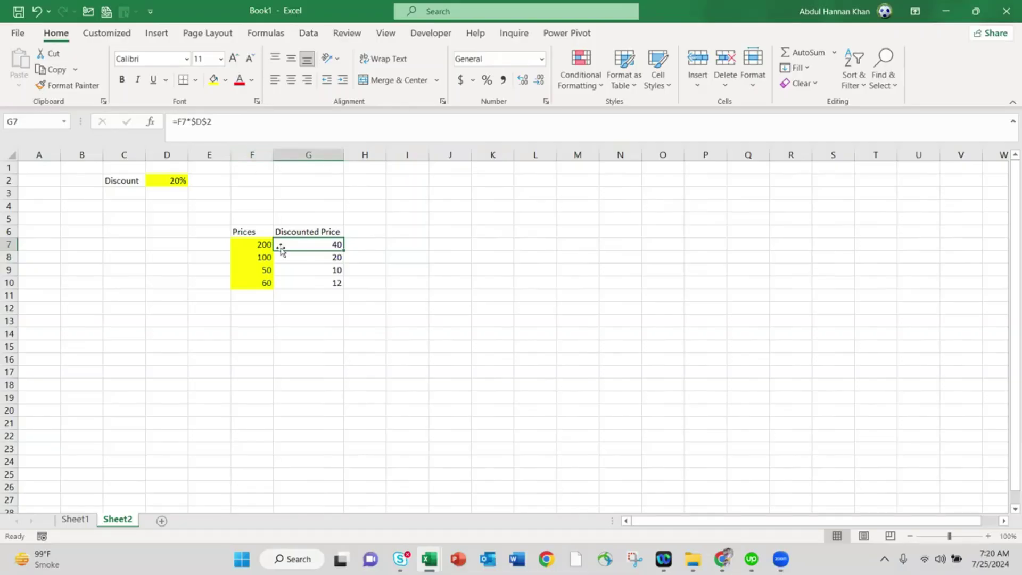
pyautogui.click(257, 245)
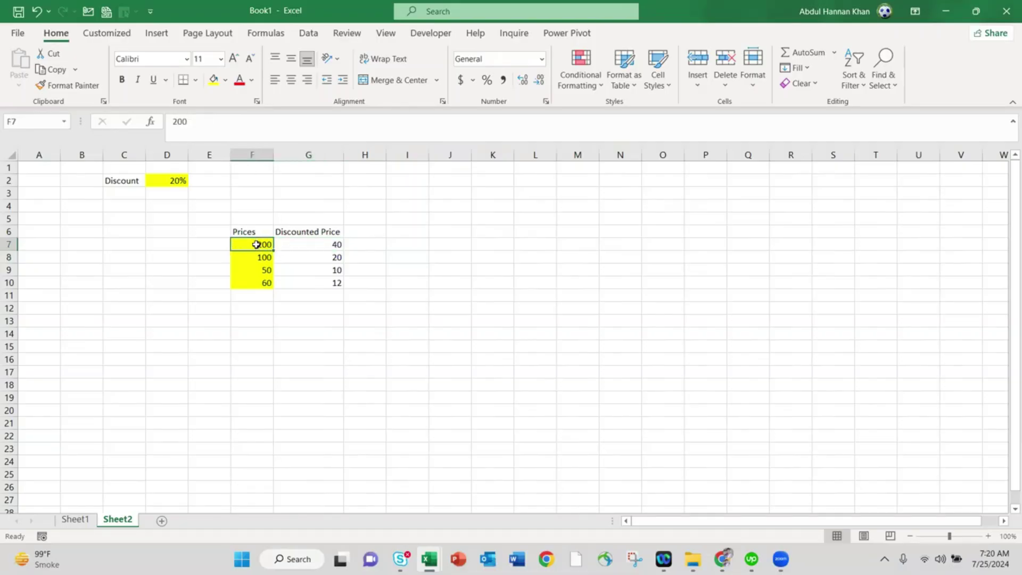
pyautogui.click(327, 245)
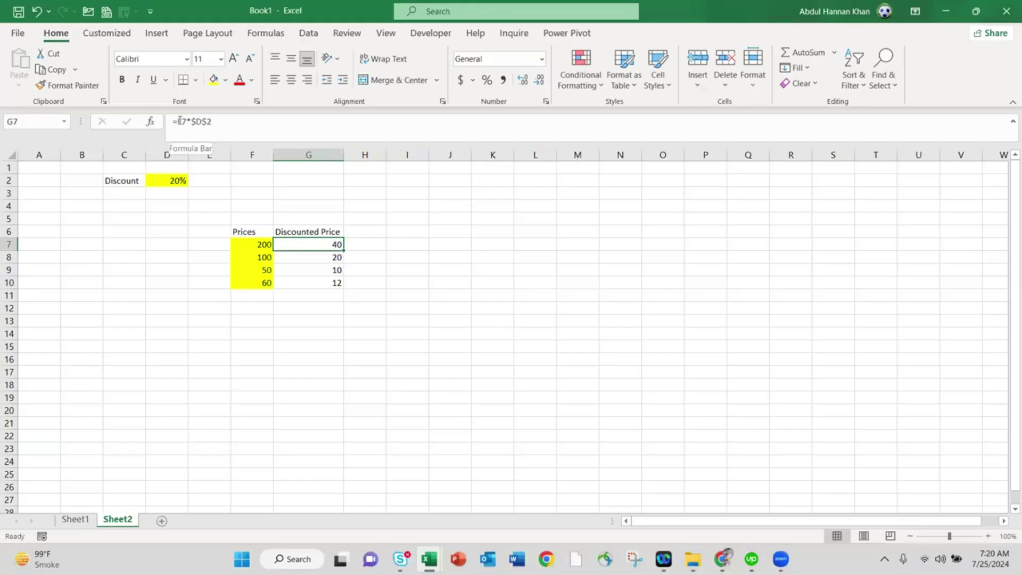
pyautogui.click(358, 267)
pyautogui.click(318, 253)
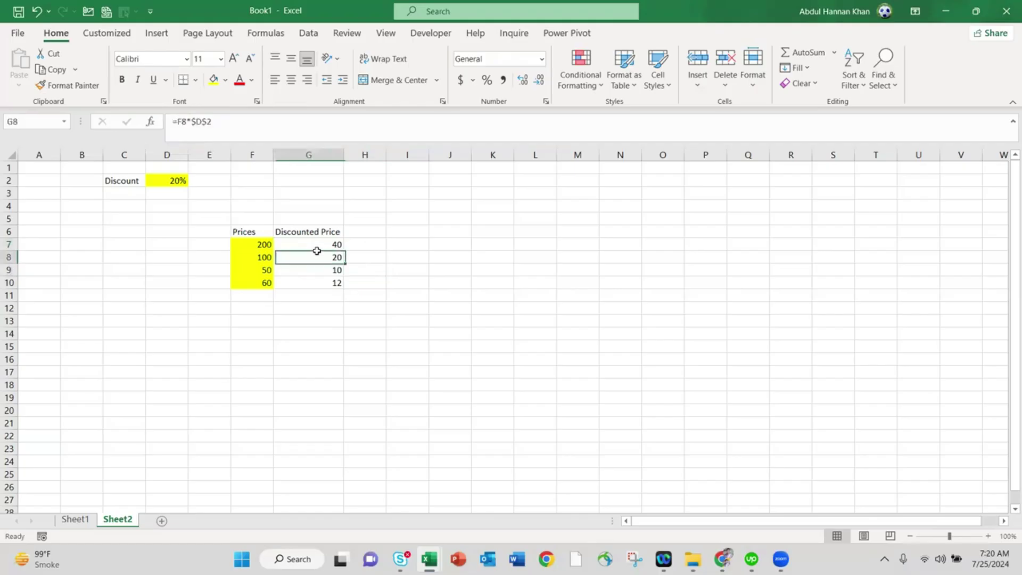
pyautogui.press('F2')
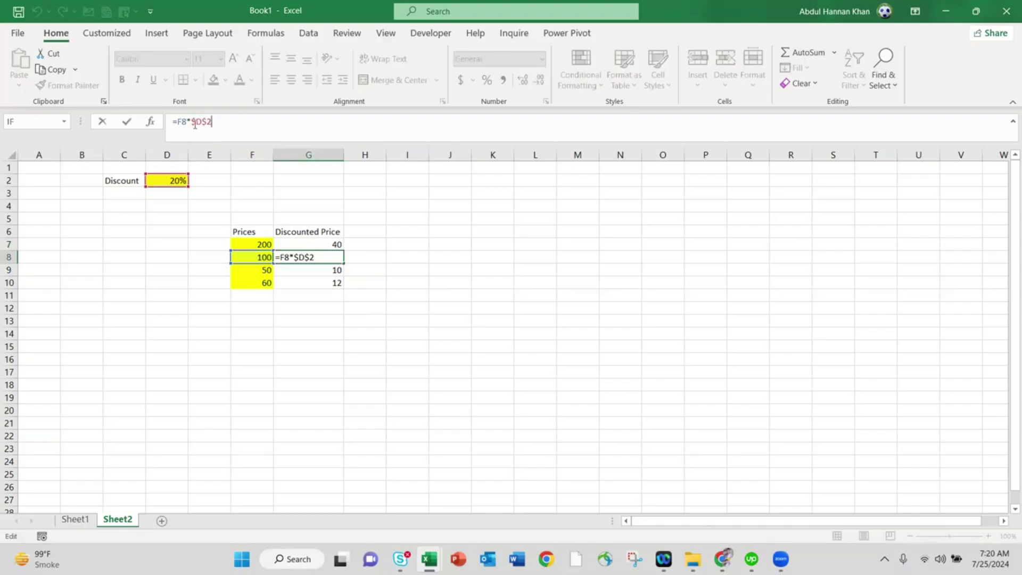
pyautogui.click(443, 334)
pyautogui.click(371, 333)
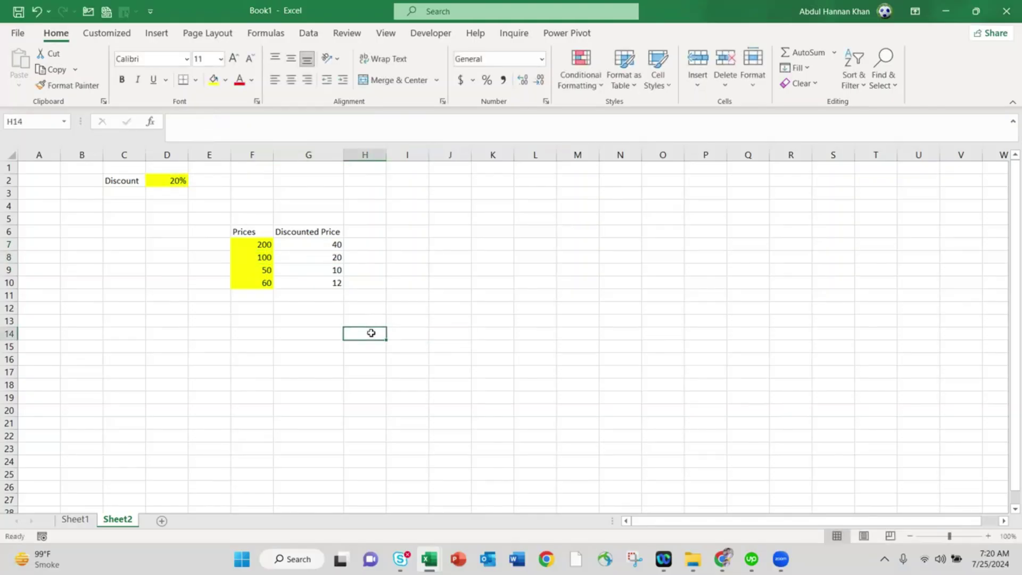
# List the reference notations $A, A$ and $A$ in cells J5:J7
pyautogui.click(430, 222)
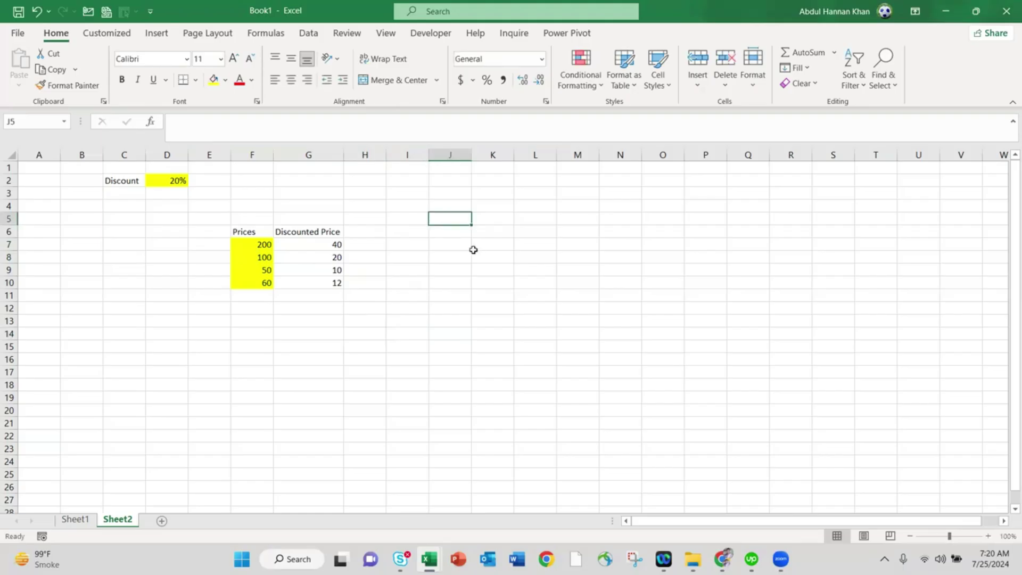
pyautogui.write('$A')
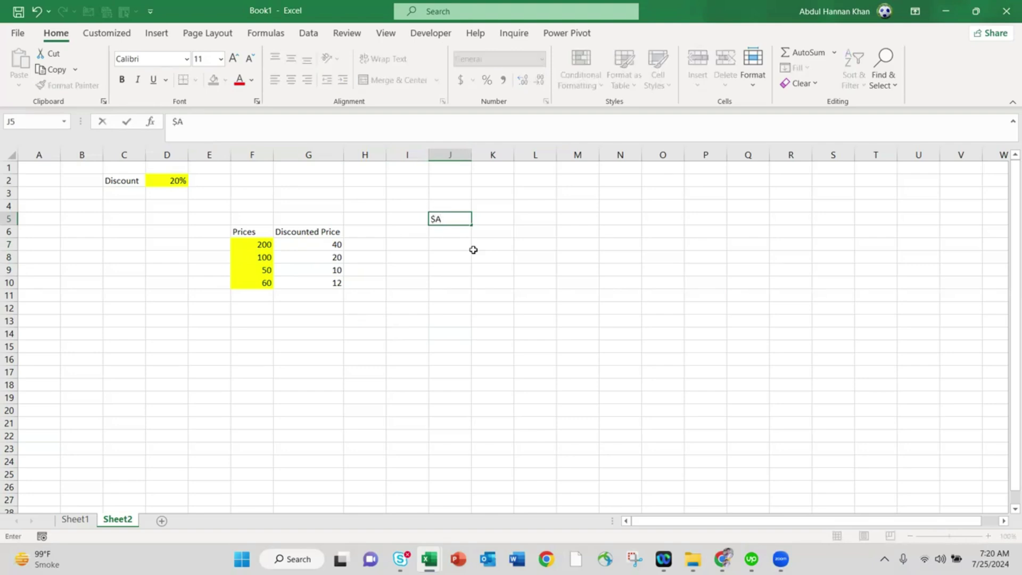
pyautogui.press('Return')
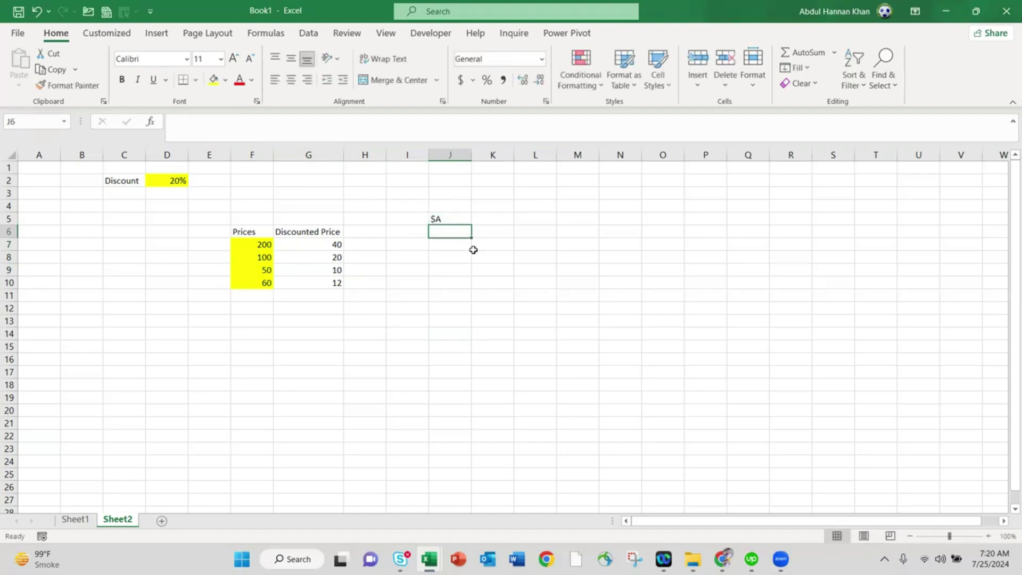
pyautogui.write('A$')
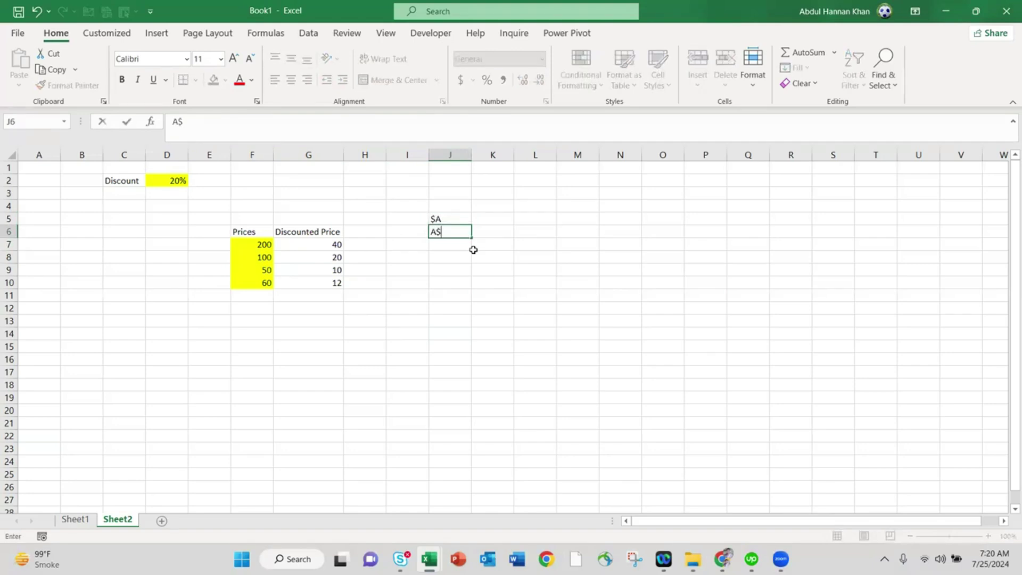
pyautogui.press('Return')
pyautogui.write('$')
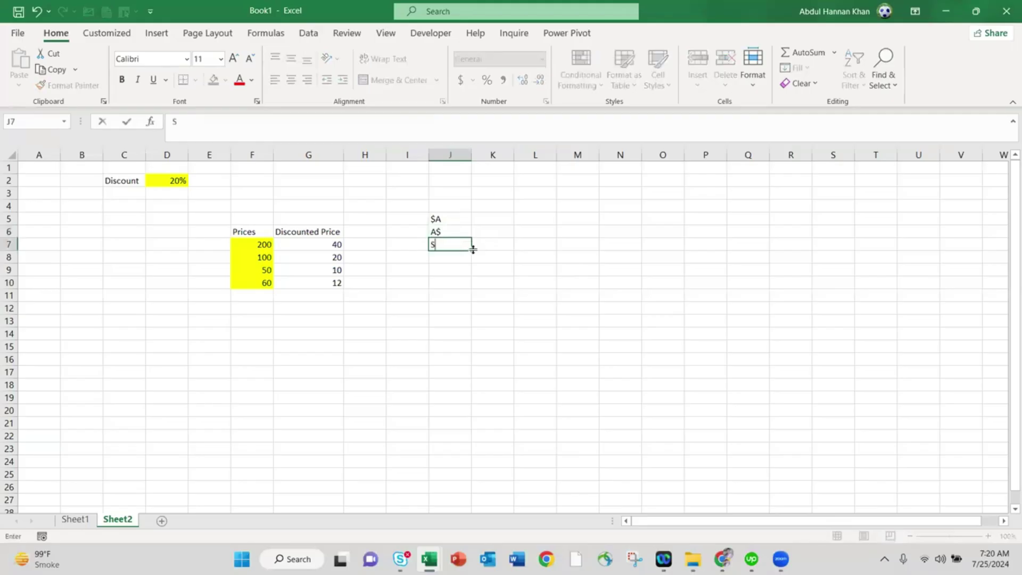
pyautogui.press('BackSpace')
pyautogui.write('$A$')
pyautogui.press('Return')
# Describe the $A$ notation as "Cell locked" in K7
pyautogui.click(473, 249)
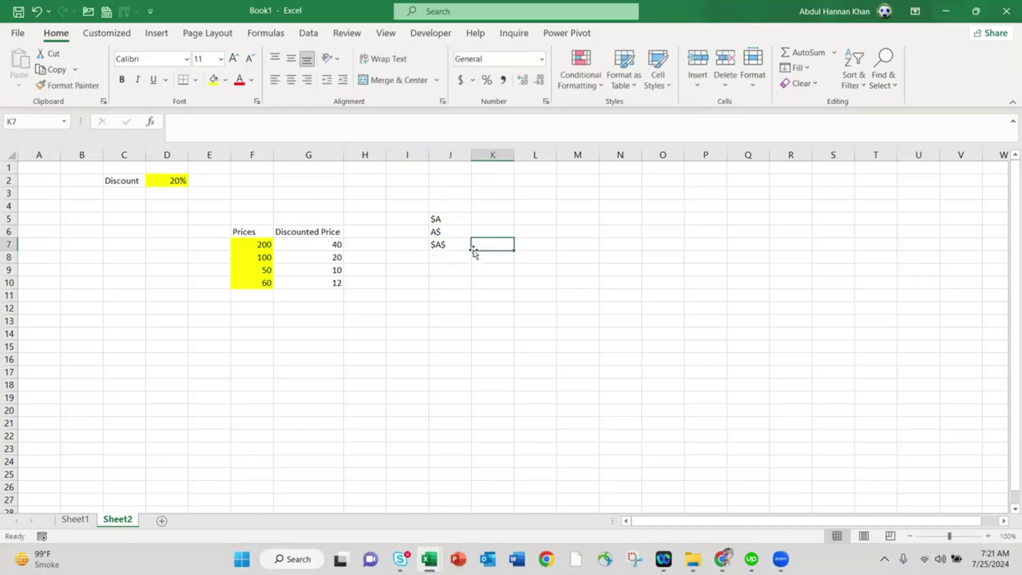
pyautogui.write('Absoulu')
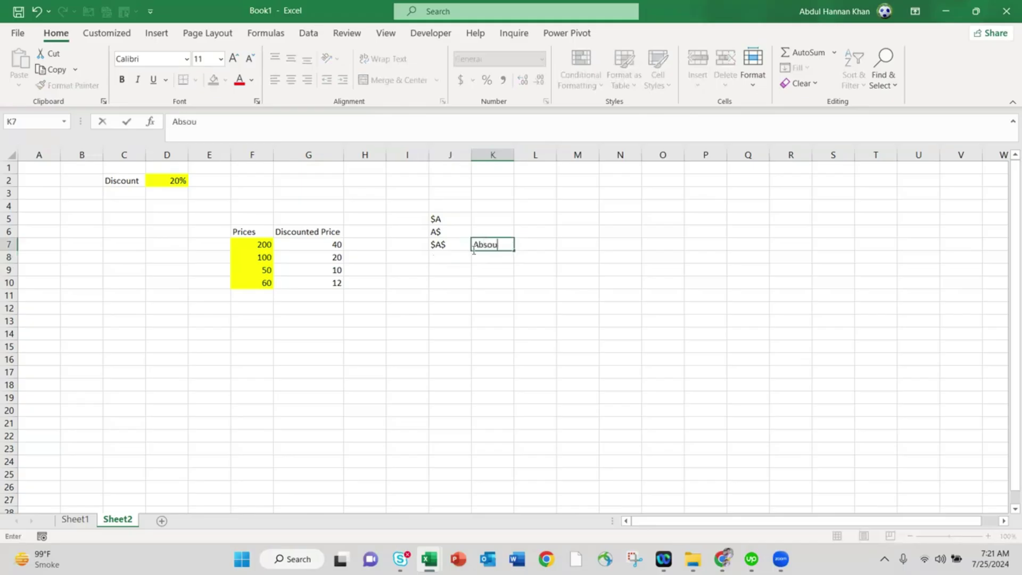
pyautogui.press('BackSpace')
pyautogui.press('BackSpace')
pyautogui.press('BackSpace')
pyautogui.press('BackSpace')
pyautogui.press('BackSpace')
pyautogui.press('BackSpace')
pyautogui.press('BackSpace')
pyautogui.write('Cell locked')
pyautogui.press('Return')
# Label $A as "Row locked" in K5 and A$ as "Column locked" in K6
pyautogui.press('Up')
pyautogui.press('Up')
pyautogui.press('Up')
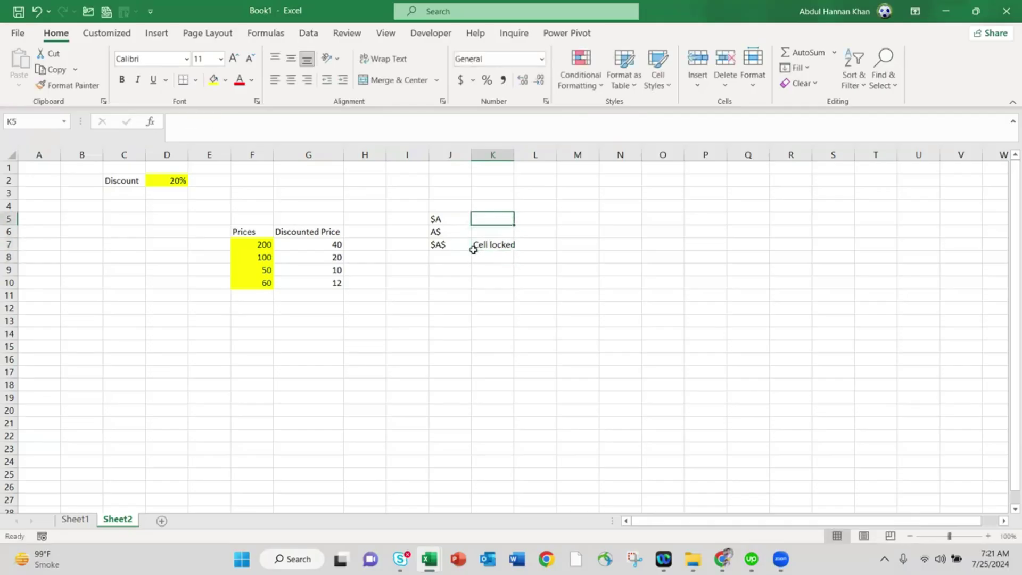
pyautogui.write('Row locked')
pyautogui.press('Return')
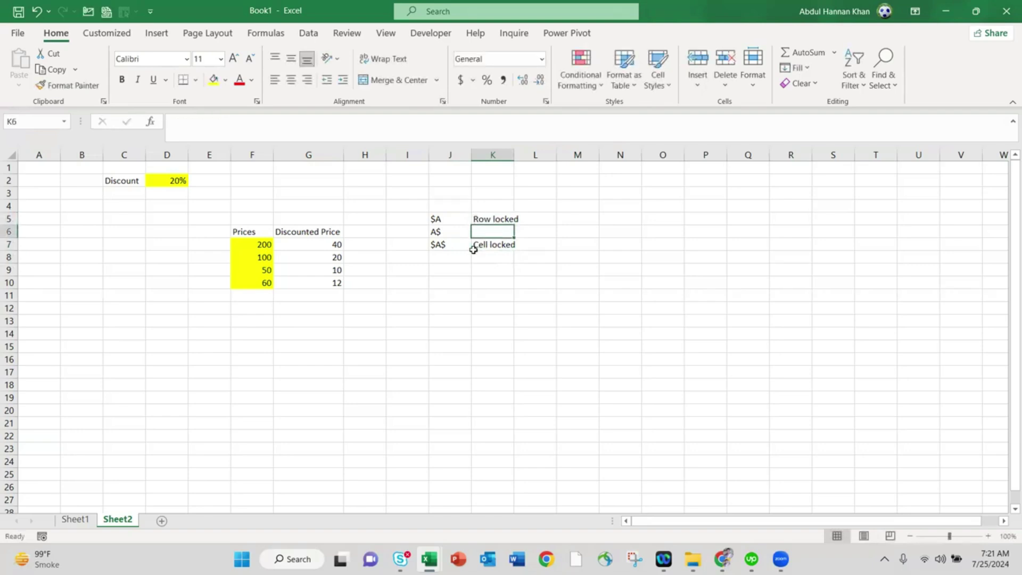
pyautogui.write('Column locked')
pyautogui.press('Return')
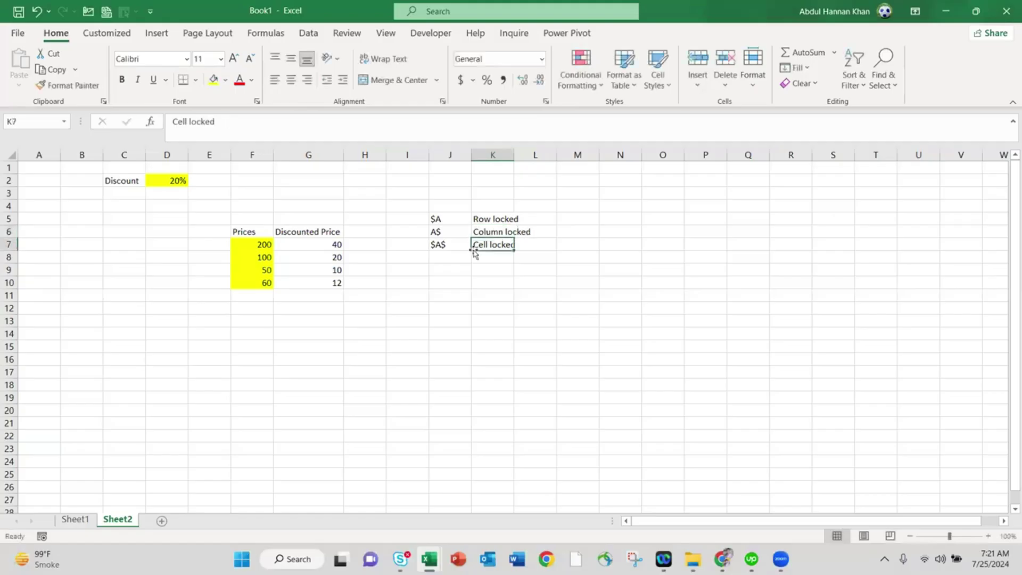
pyautogui.click(558, 267)
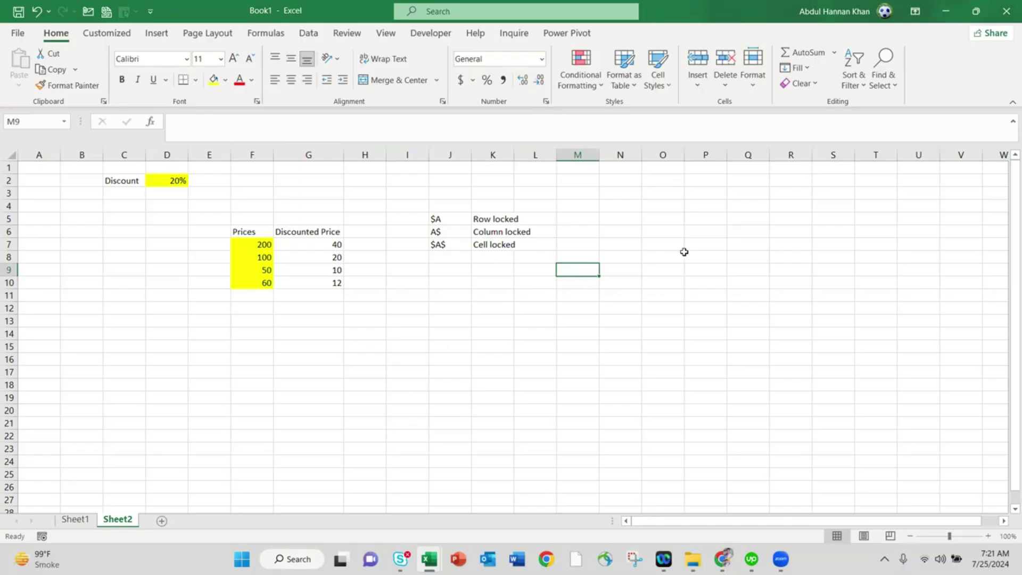
pyautogui.click(457, 441)
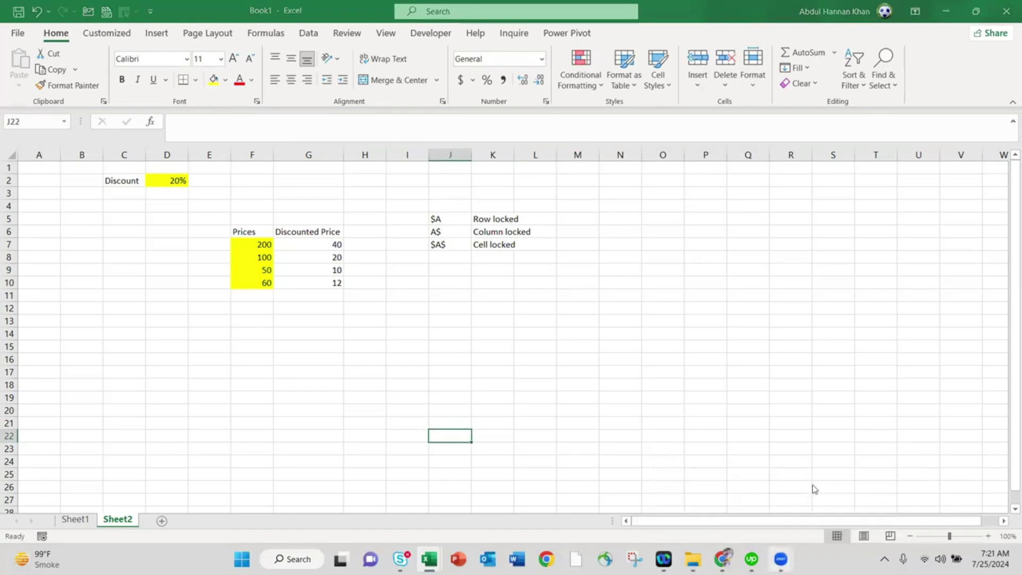
# Switch to the Unsolved Day 1.xlsx workbook in LibreOffice Calc
pyautogui.moveTo(751, 559)
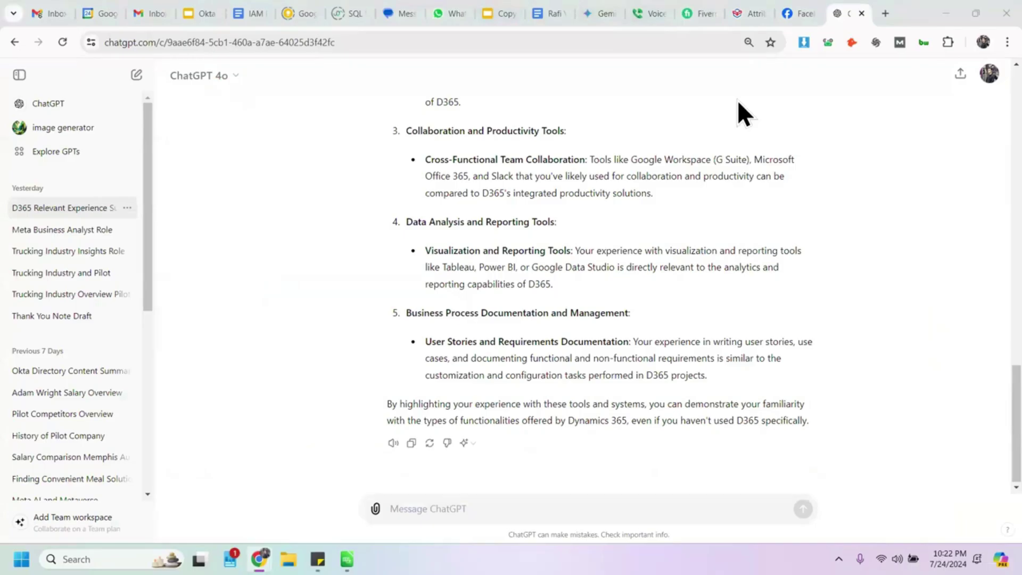
pyautogui.hotkey('alt', 'Tab')
pyautogui.click(387, 204)
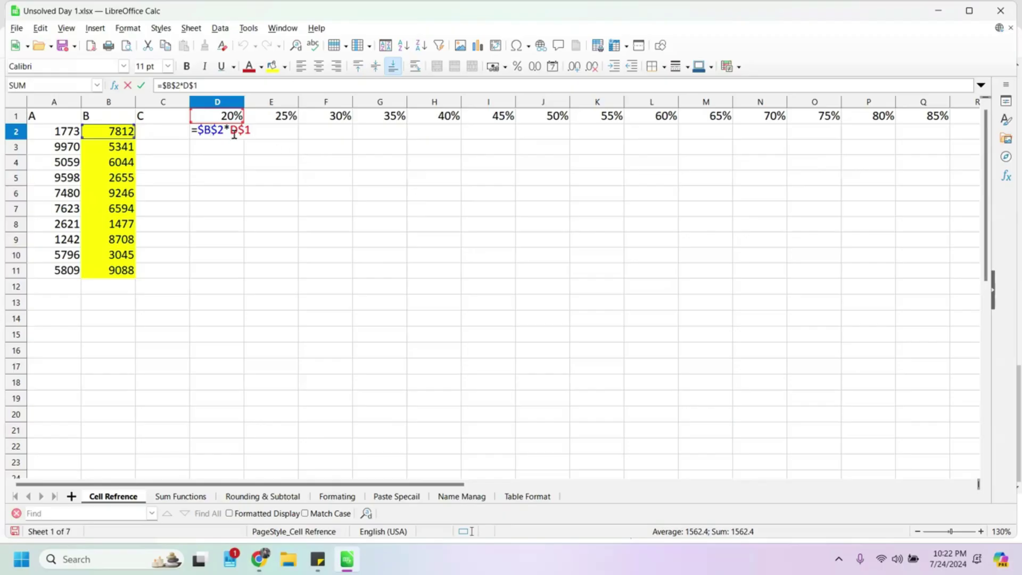
pyautogui.click(269, 137)
pyautogui.click(229, 132)
pyautogui.moveTo(184, 101); pyautogui.dragTo(216, 106)
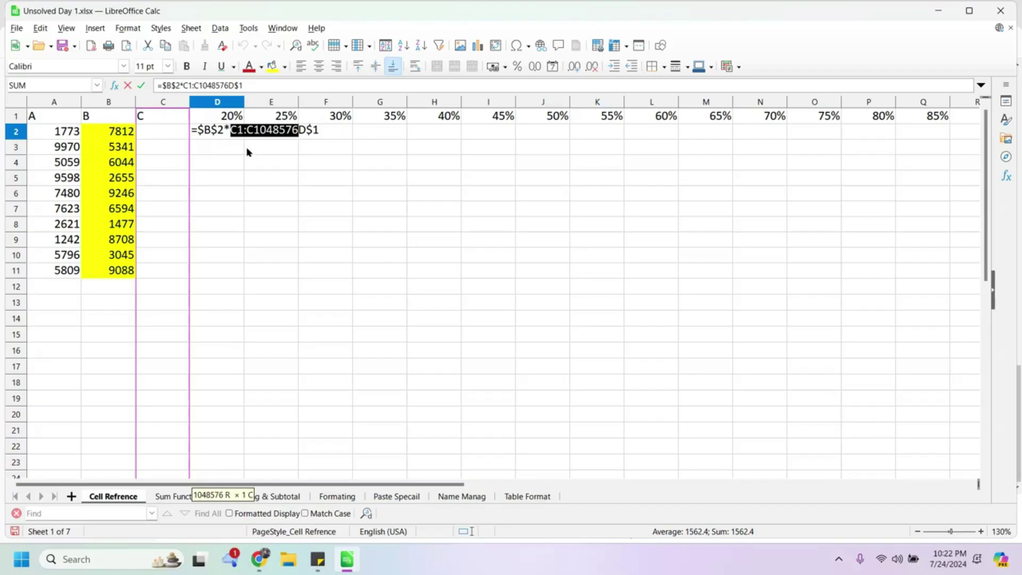
pyautogui.click(263, 87)
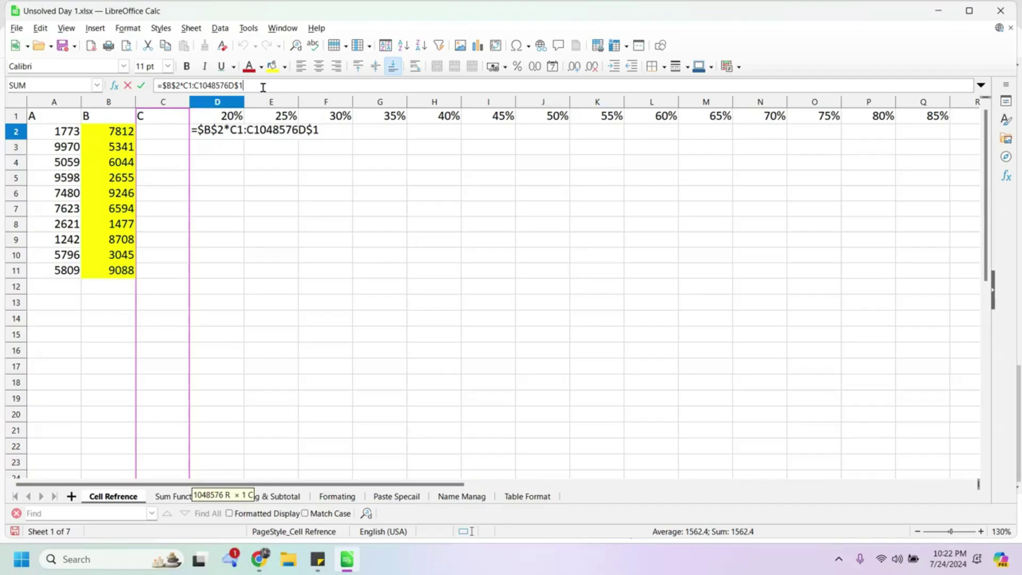
pyautogui.moveTo(263, 87); pyautogui.dragTo(155, 87)
pyautogui.click(155, 87)
pyautogui.click(314, 244)
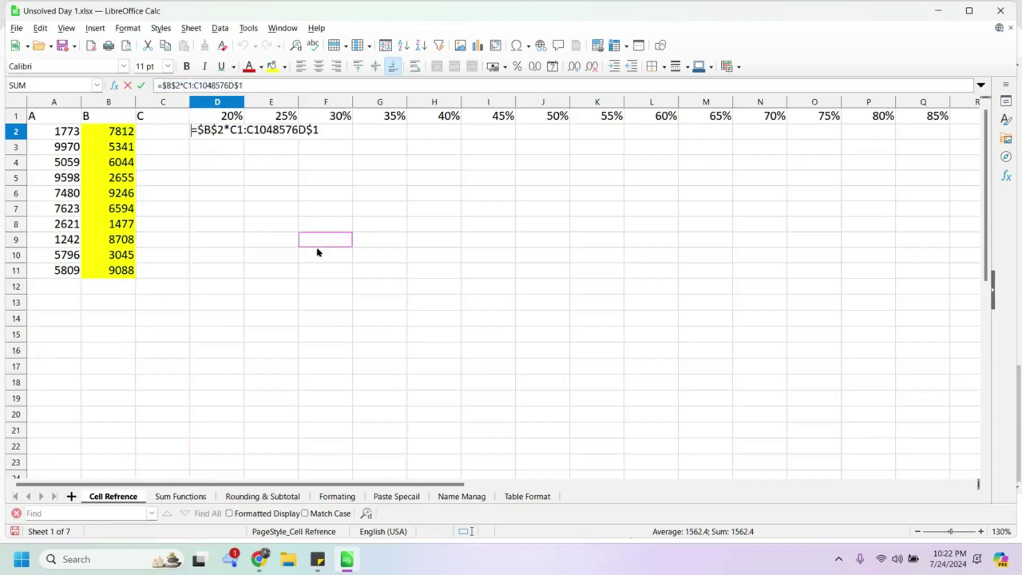
pyautogui.press('Right')
pyautogui.press('Right')
pyautogui.press('Right')
pyautogui.press('Right')
pyautogui.press('Right')
pyautogui.press('Right')
pyautogui.press('Escape')
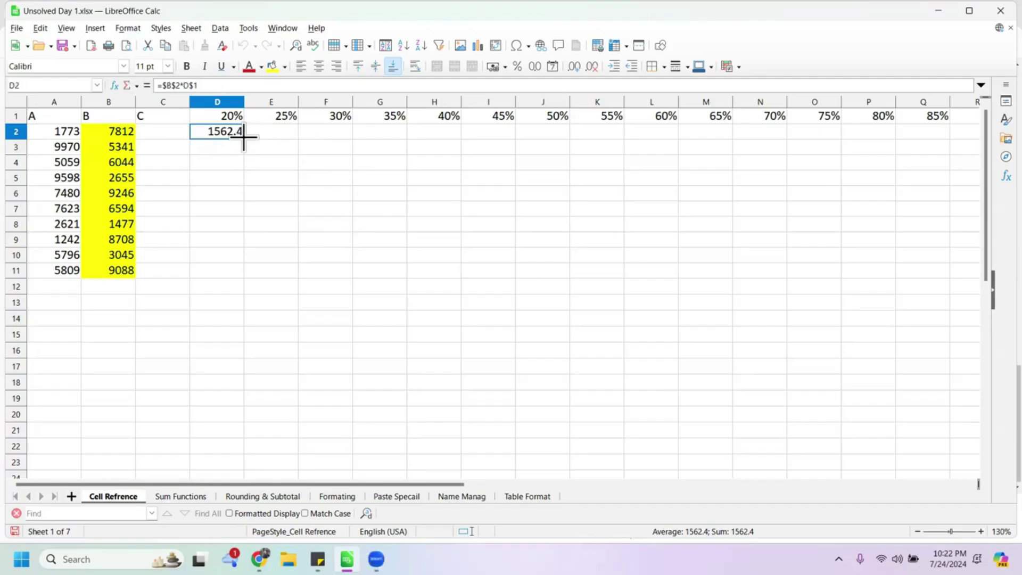
# Delete the existing formula from D2 on the Cell Refrence sheet
pyautogui.tripleClick(214, 86)
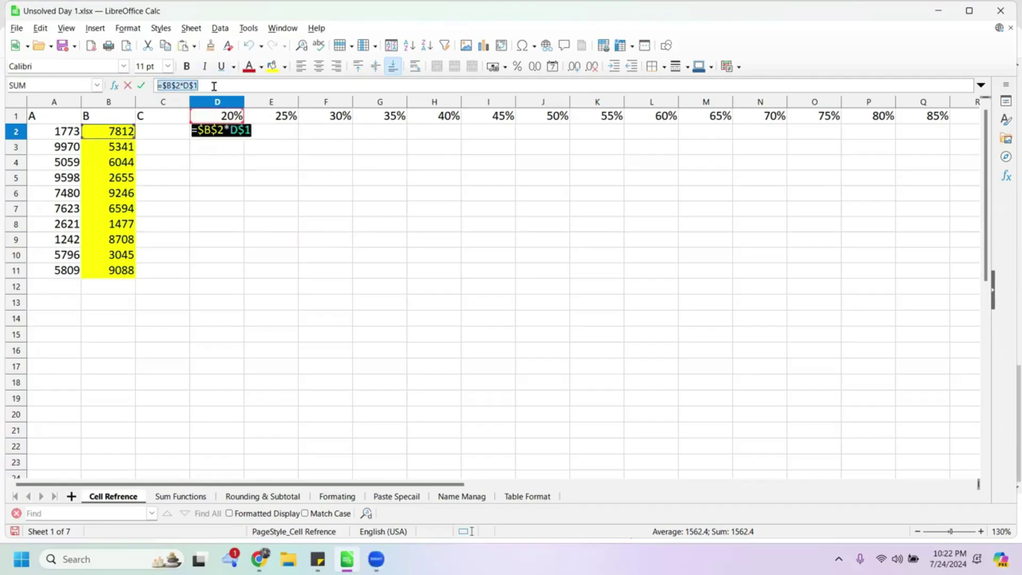
pyautogui.press('BackSpace')
pyautogui.click(218, 117)
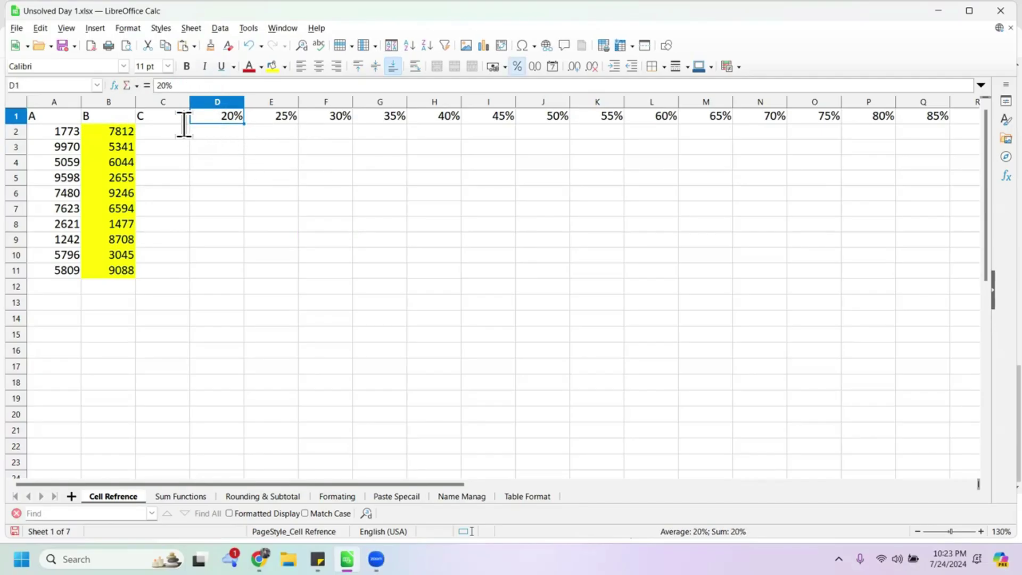
# Enter the mixed-reference formula =$A2*D$1 in D2
pyautogui.press('Down')
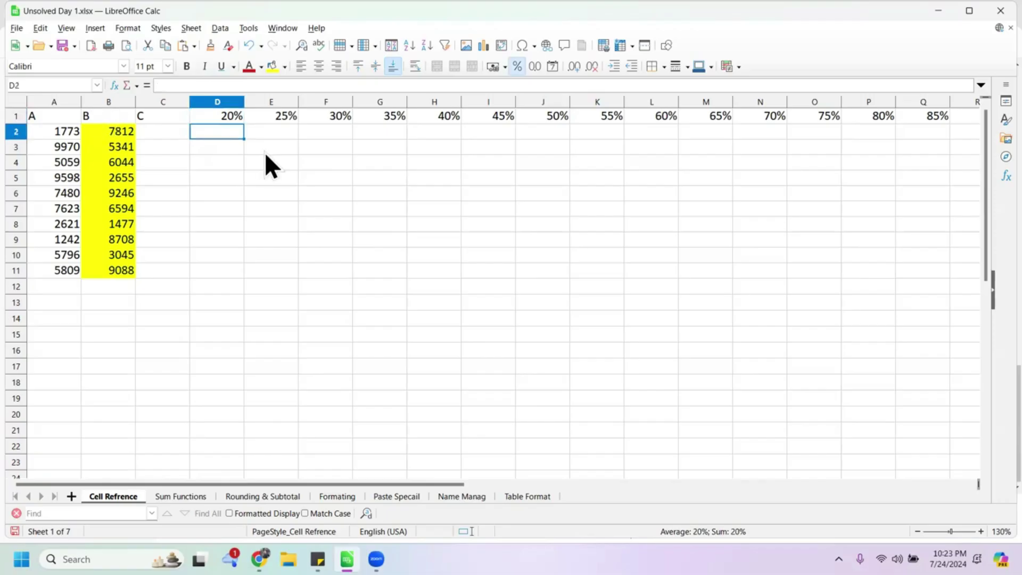
pyautogui.write('=')
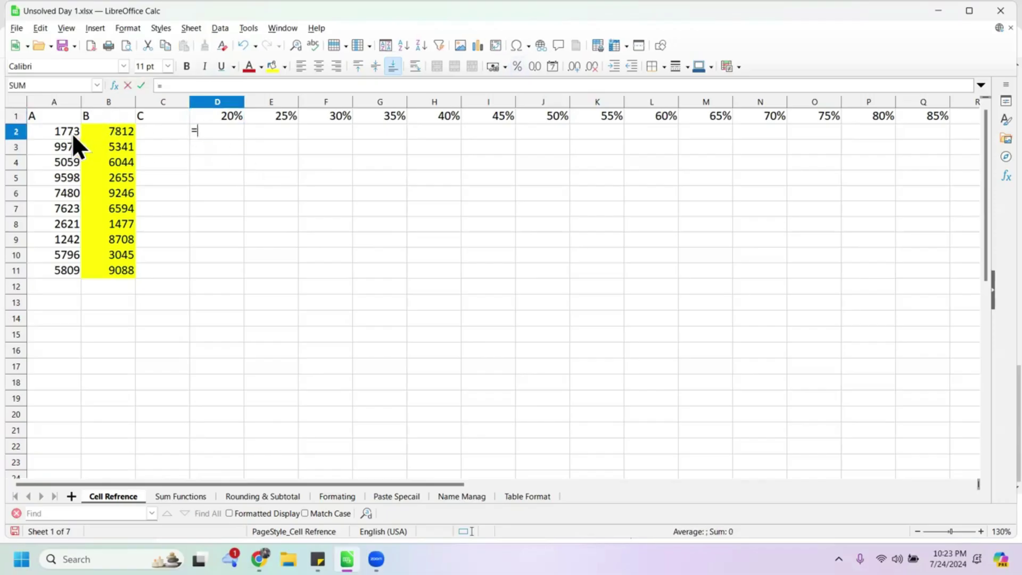
pyautogui.click(72, 132)
pyautogui.press('F4')
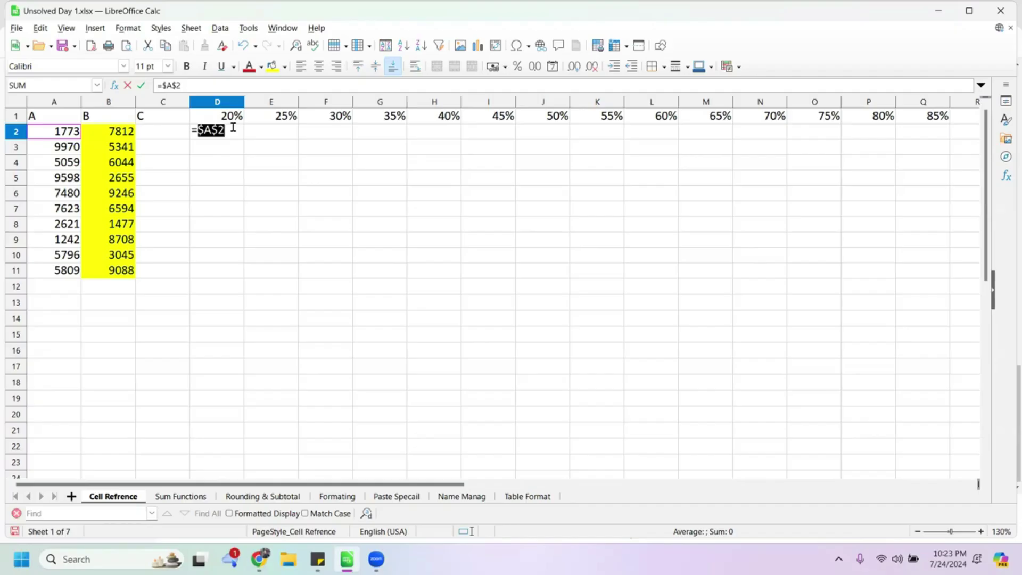
pyautogui.press('F4')
pyautogui.press('F4')
pyautogui.click(234, 128)
pyautogui.write('*')
pyautogui.click(210, 118)
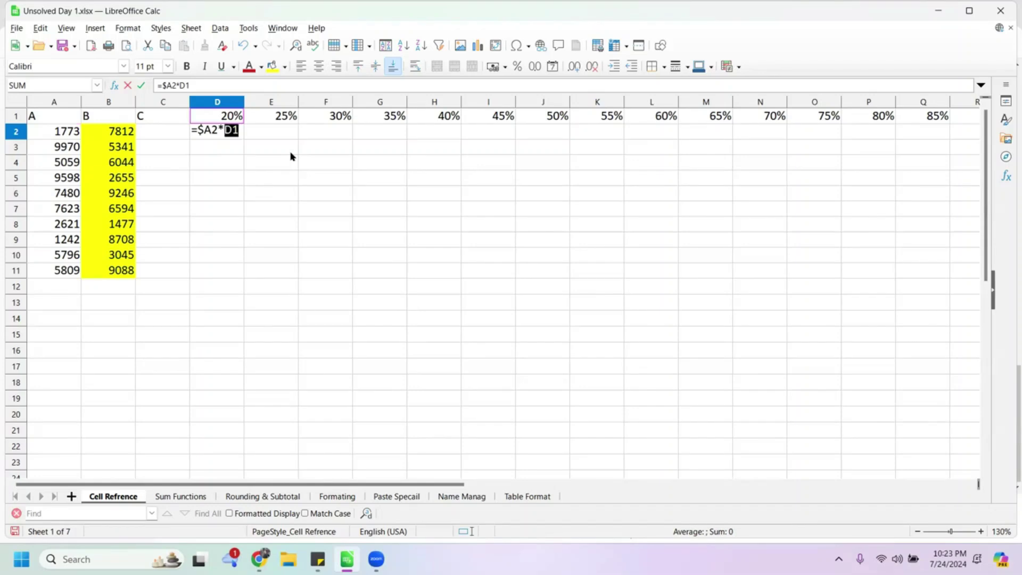
pyautogui.hotkey('shift', 'F4')
pyautogui.hotkey('shift', 'F4')
pyautogui.press('Return')
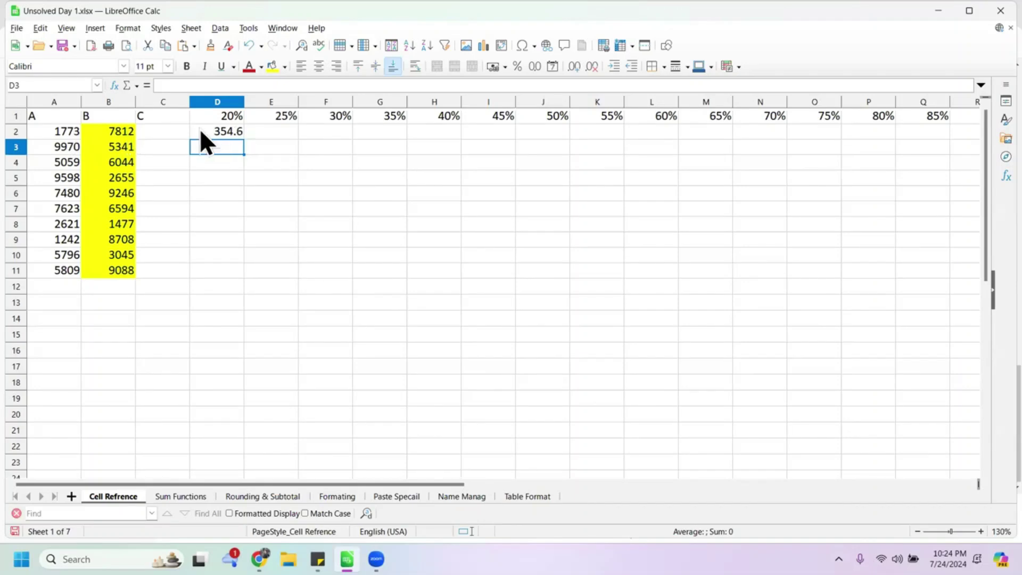
# Remove the yellow background fill from column B
pyautogui.click(116, 101)
pyautogui.click(279, 65)
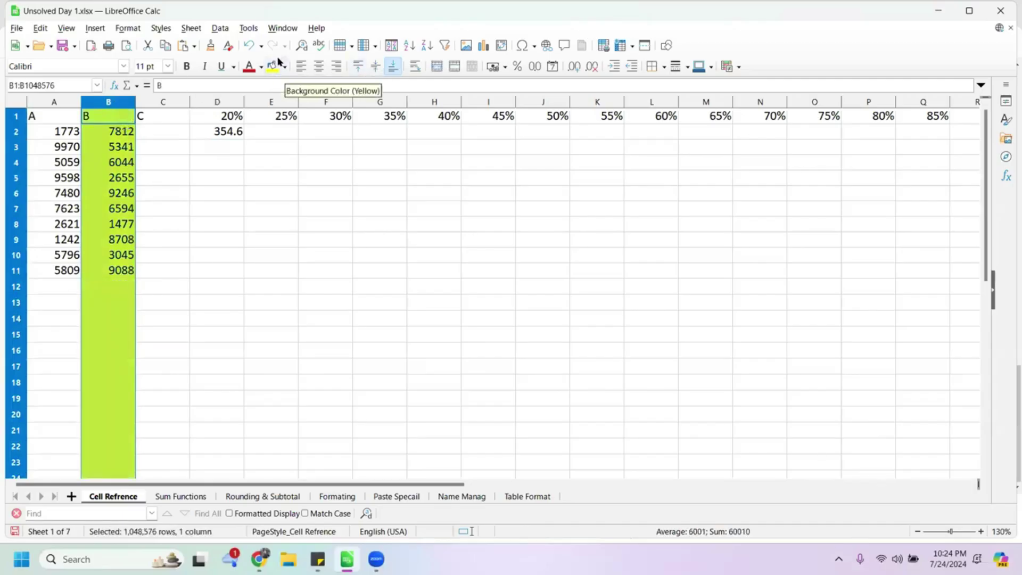
pyautogui.click(284, 66)
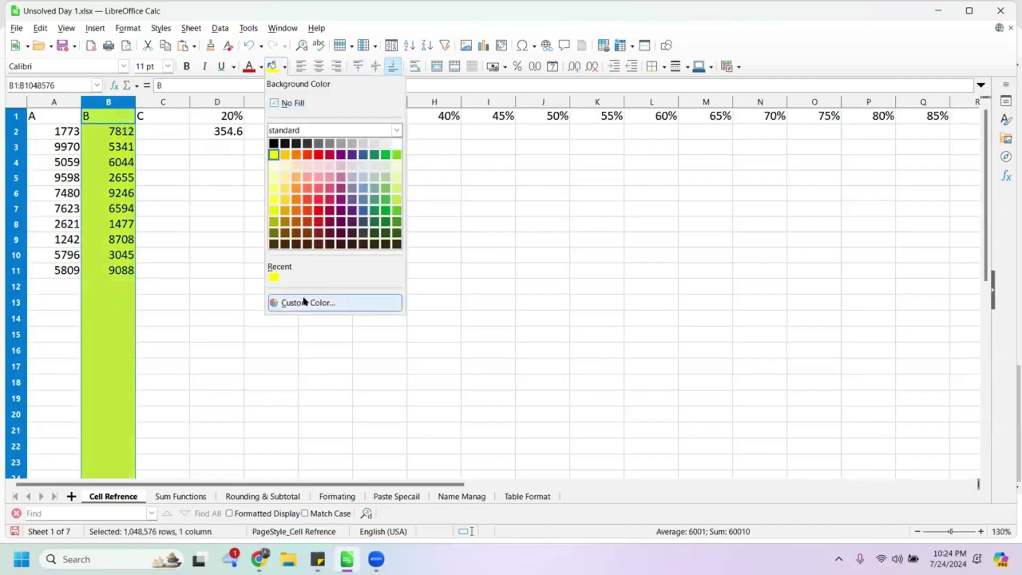
pyautogui.click(288, 103)
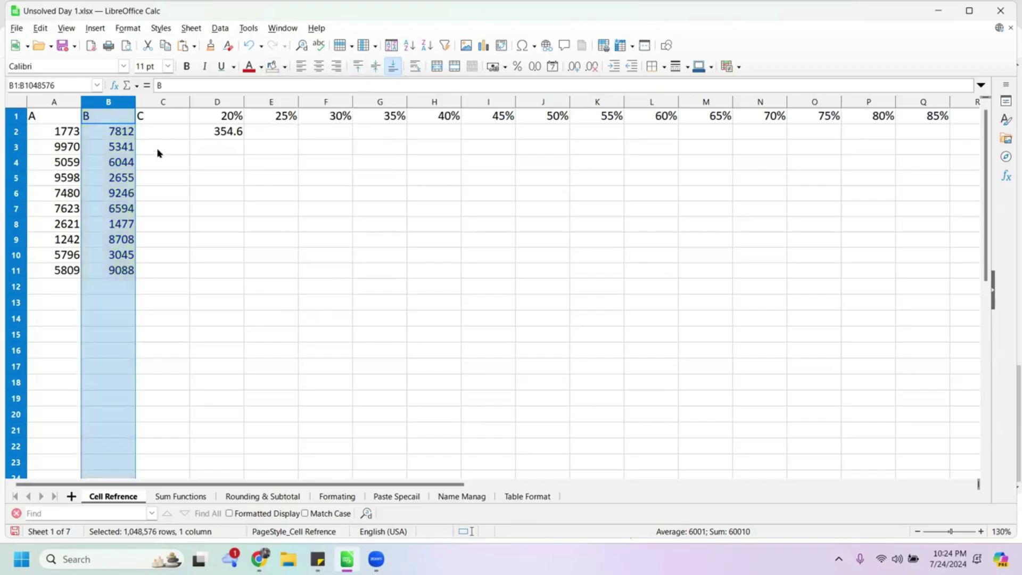
pyautogui.click(62, 102)
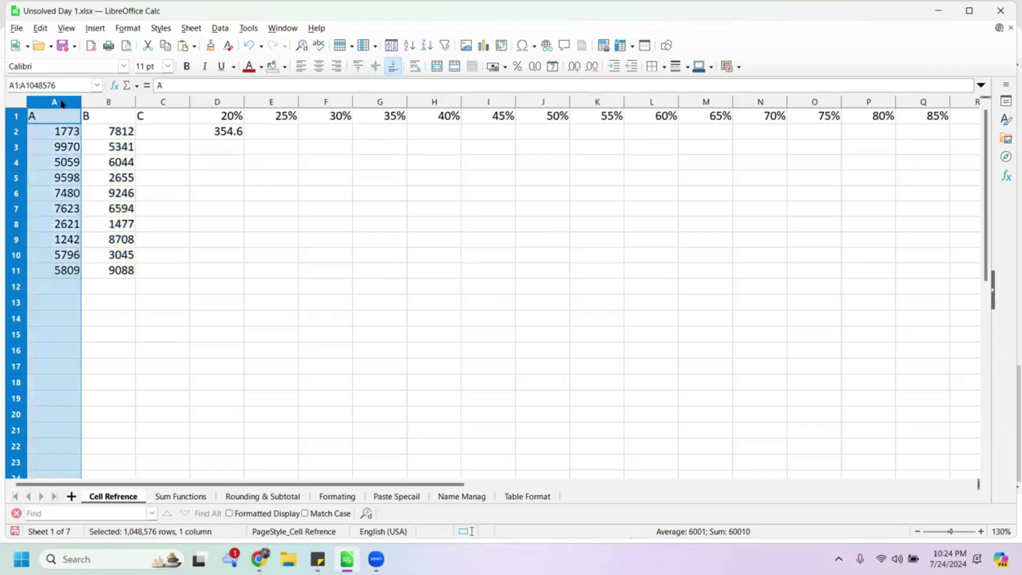
pyautogui.click(261, 67)
pyautogui.click(253, 157)
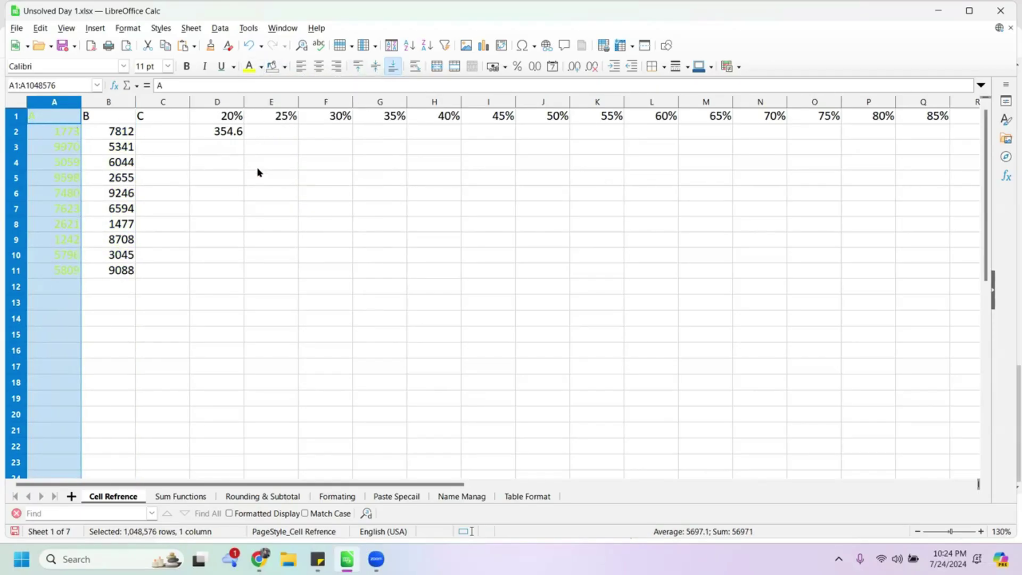
pyautogui.hotkey('ctrl', 'z')
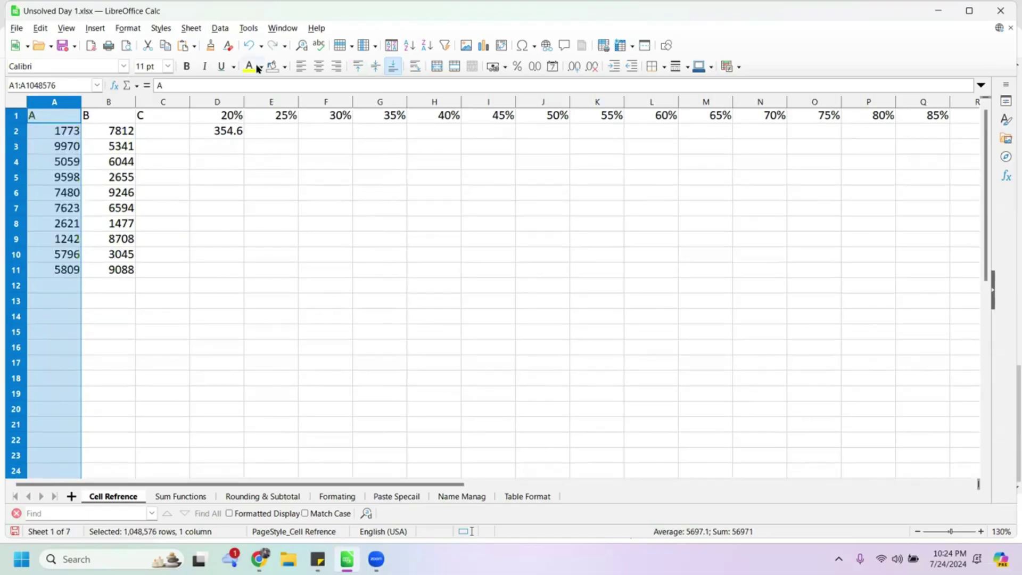
# Fill the background of column A with yellow and set its font color to black
pyautogui.click(285, 66)
pyautogui.click(274, 277)
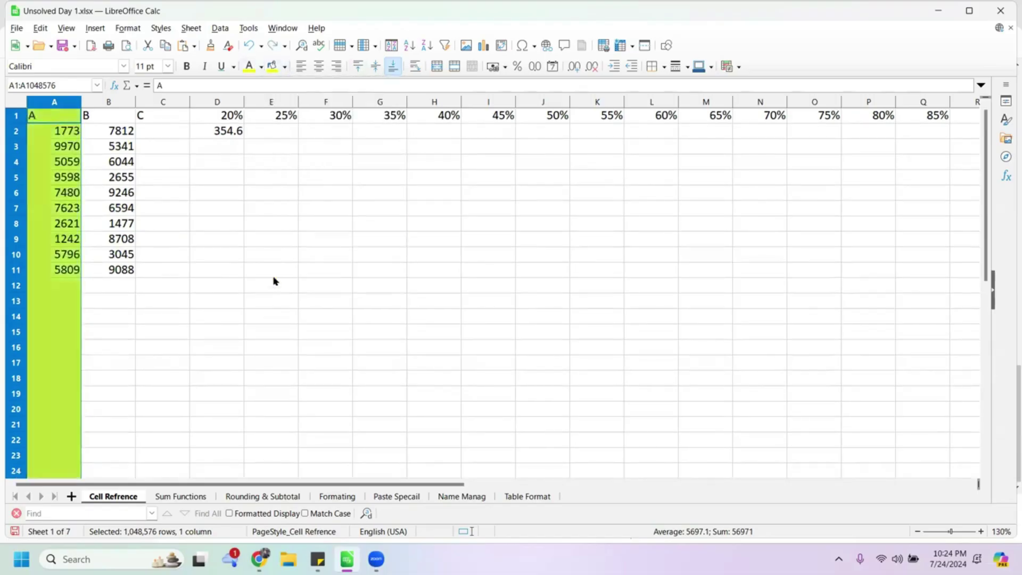
pyautogui.click(261, 67)
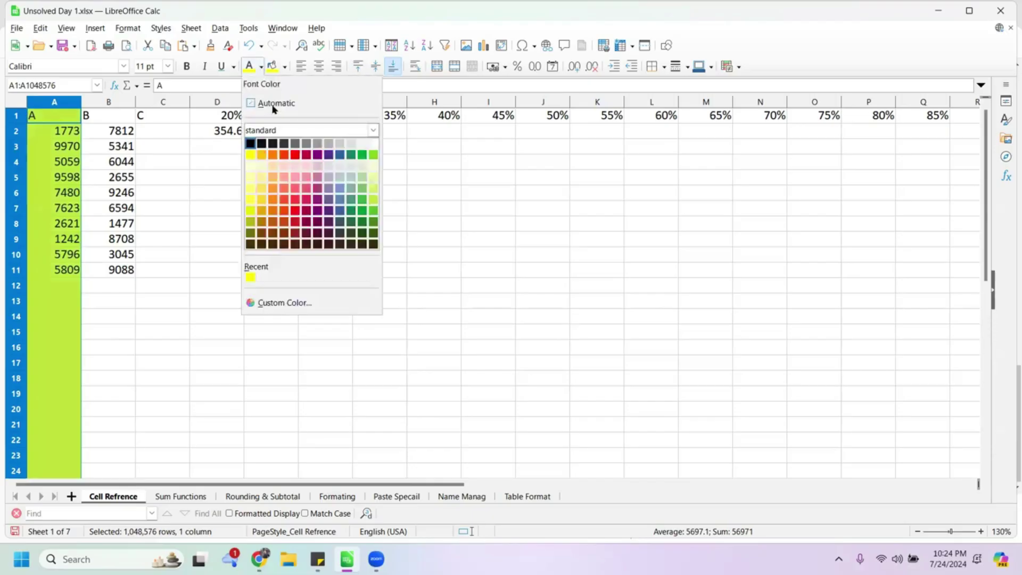
pyautogui.click(251, 143)
pyautogui.click(229, 194)
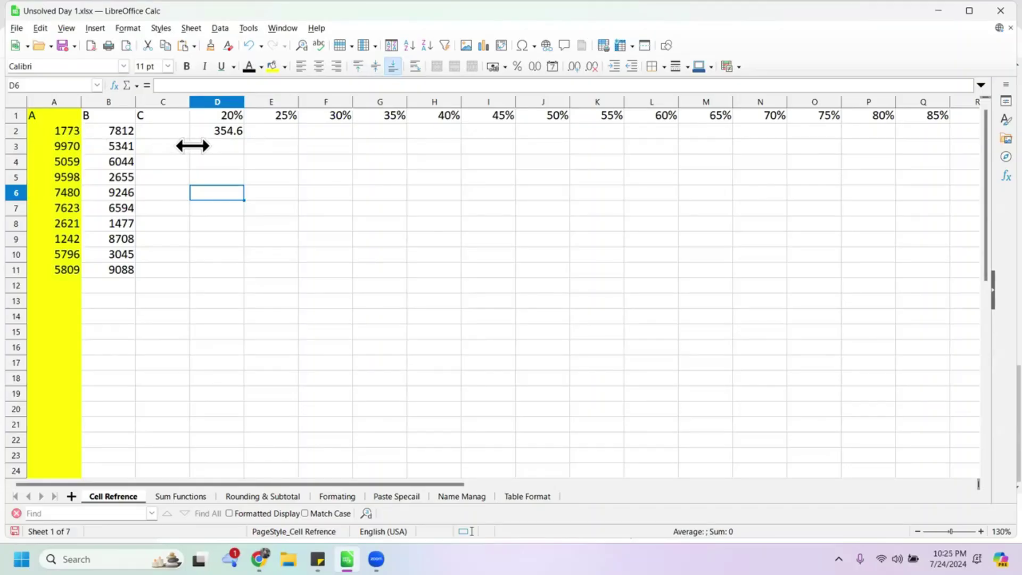
# Copy the D2 formula across row 2 through M2 and down column D through D5
pyautogui.click(237, 129)
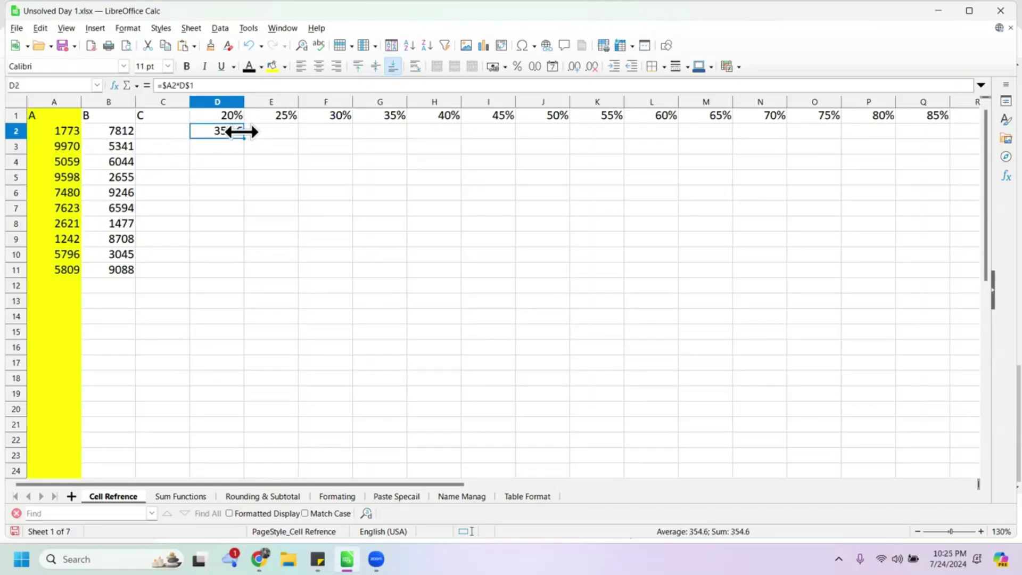
pyautogui.moveTo(244, 137); pyautogui.dragTo(296, 133)
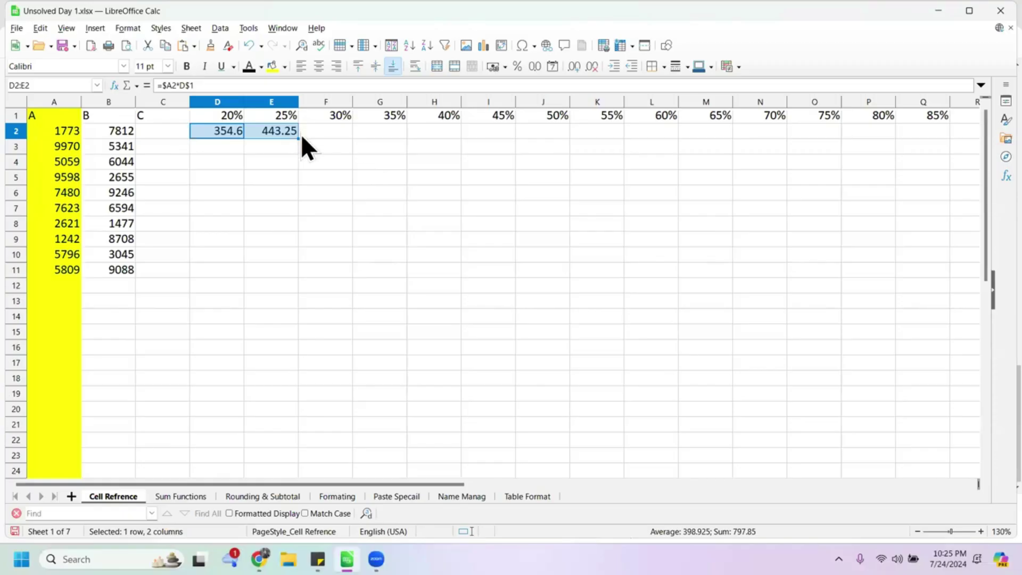
pyautogui.moveTo(298, 139); pyautogui.dragTo(725, 143)
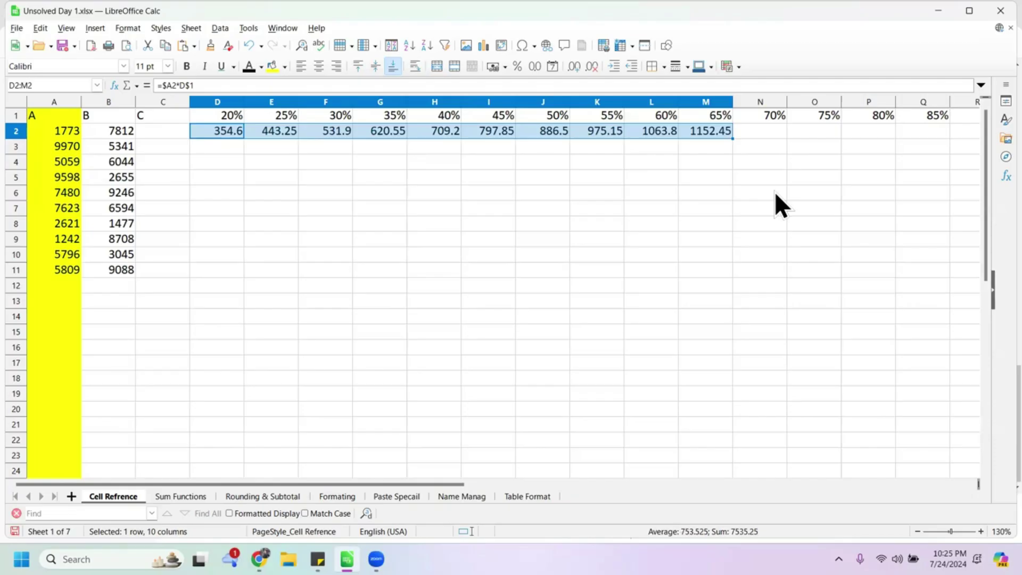
pyautogui.click(234, 133)
pyautogui.moveTo(245, 140); pyautogui.dragTo(249, 182)
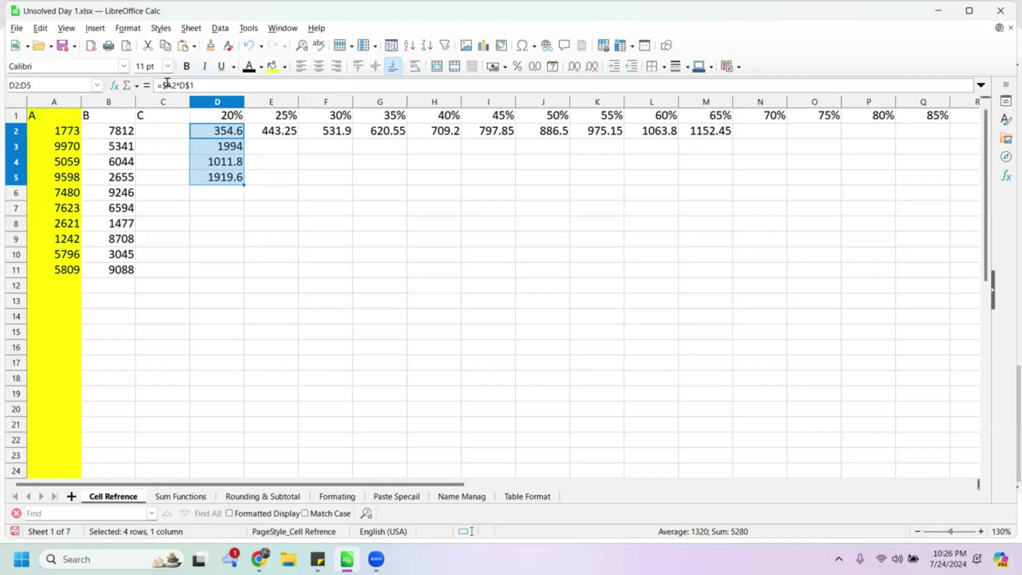
pyautogui.click(64, 131)
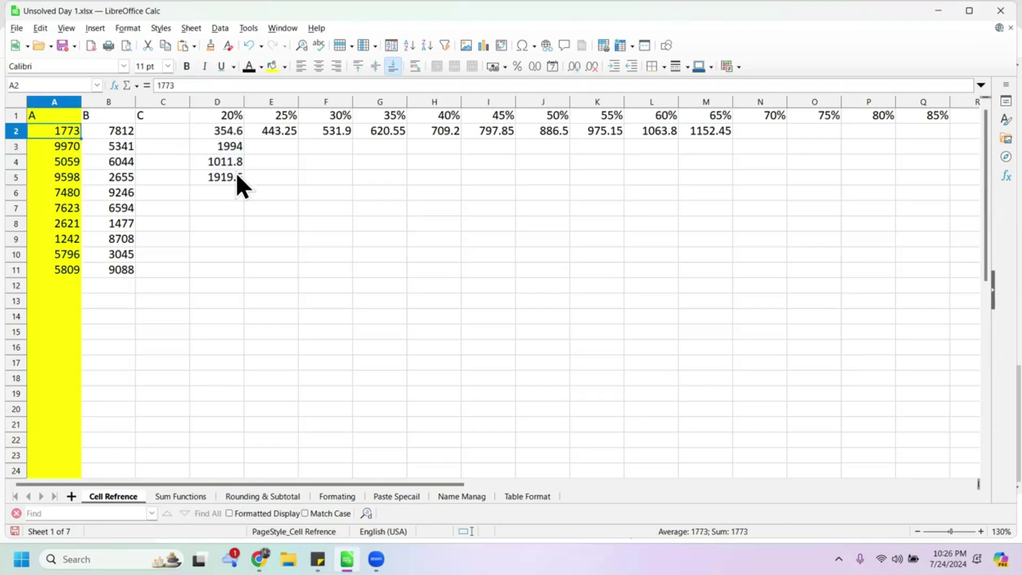
# Delete the copied percentage formulas from the range D2:M5
pyautogui.click(224, 133)
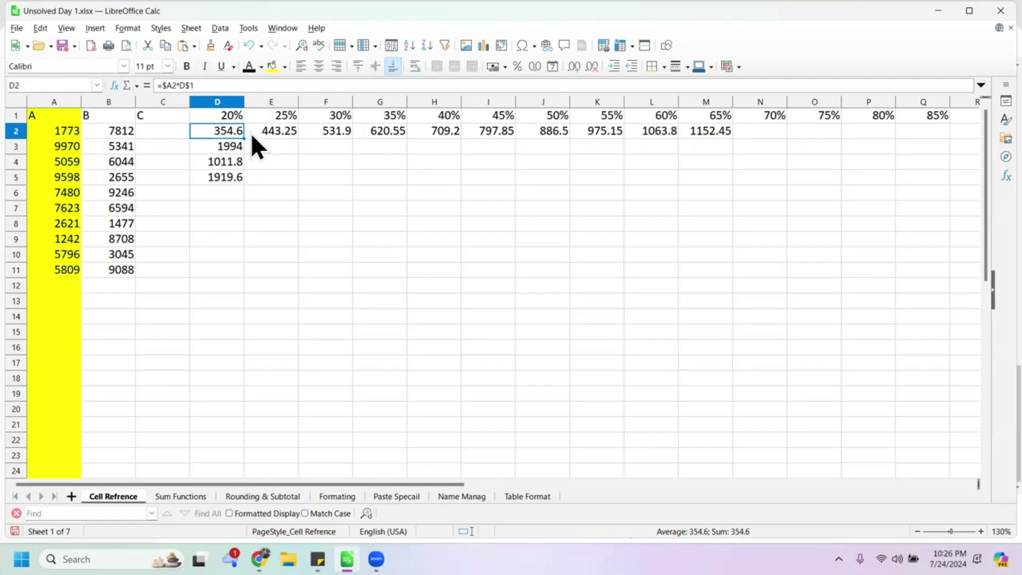
pyautogui.hotkey('shift', 'Right')
pyautogui.hotkey('shift', 'Right')
pyautogui.hotkey('shift', 'Right')
pyautogui.hotkey('shift', 'Right')
pyautogui.hotkey('shift', 'Right')
pyautogui.hotkey('shift', 'Right')
pyautogui.hotkey('shift', 'Right')
pyautogui.hotkey('shift', 'Right')
pyautogui.hotkey('shift', 'Right')
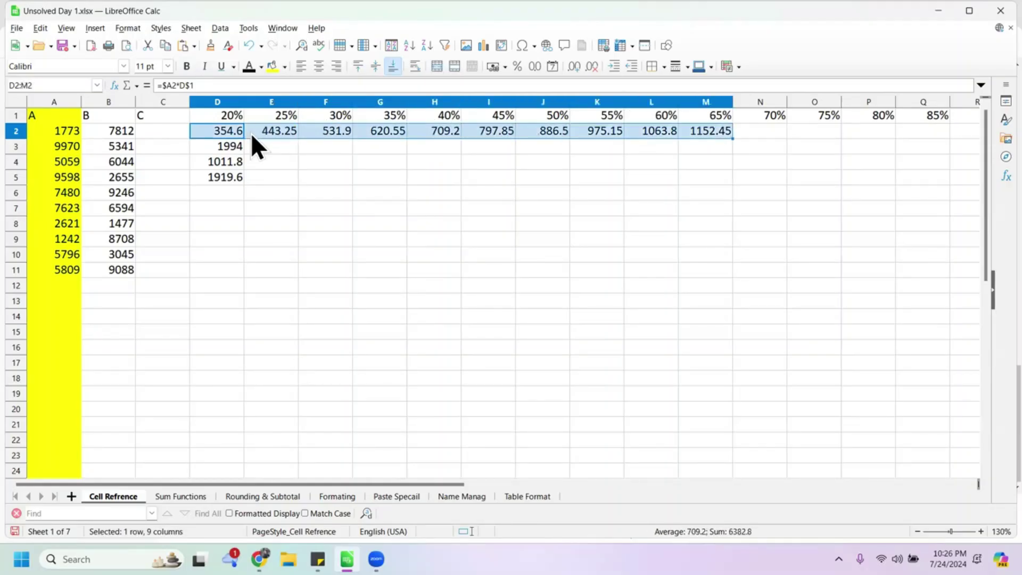
pyautogui.hotkey('shift', 'Down')
pyautogui.hotkey('shift', 'Down')
pyautogui.hotkey('shift', 'Down')
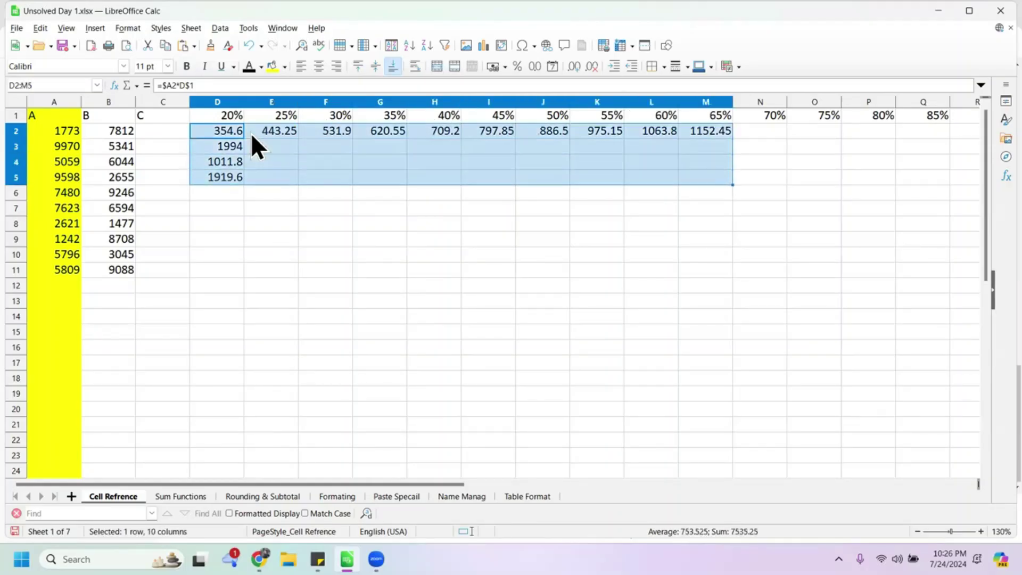
pyautogui.press('Delete')
# Reference A4 in D2, cycle it through the locked forms back to relative, and enter =A4
pyautogui.click(224, 130)
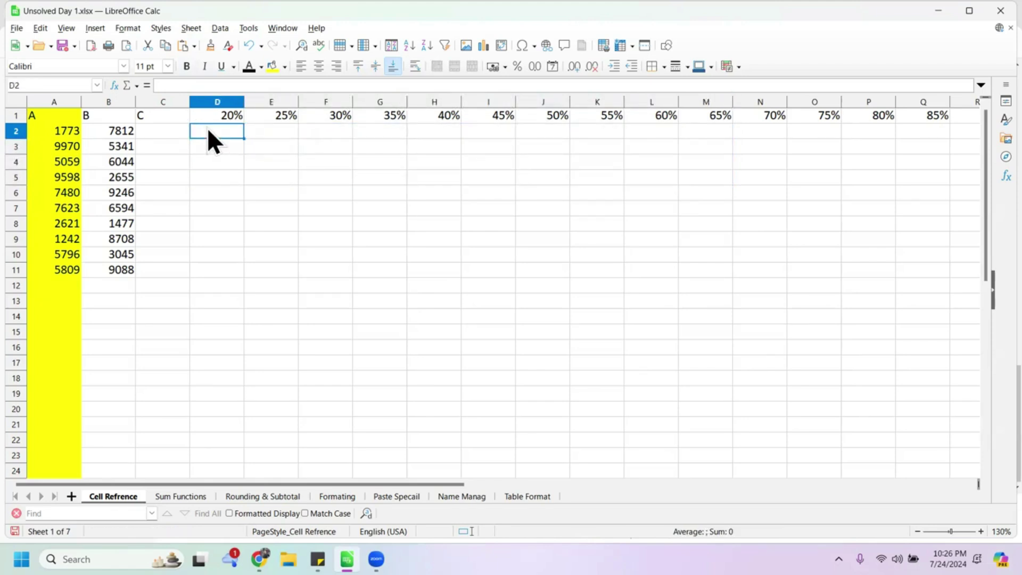
pyautogui.write('=')
pyautogui.click(59, 163)
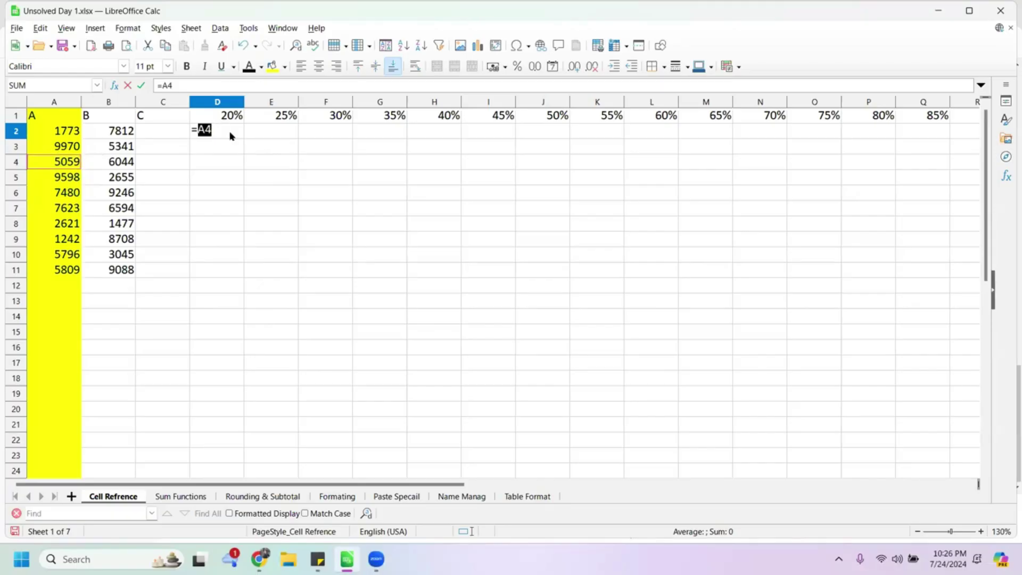
pyautogui.press('F4')
pyautogui.press('F4')
pyautogui.press('F4')
pyautogui.press('F4')
pyautogui.press('Return')
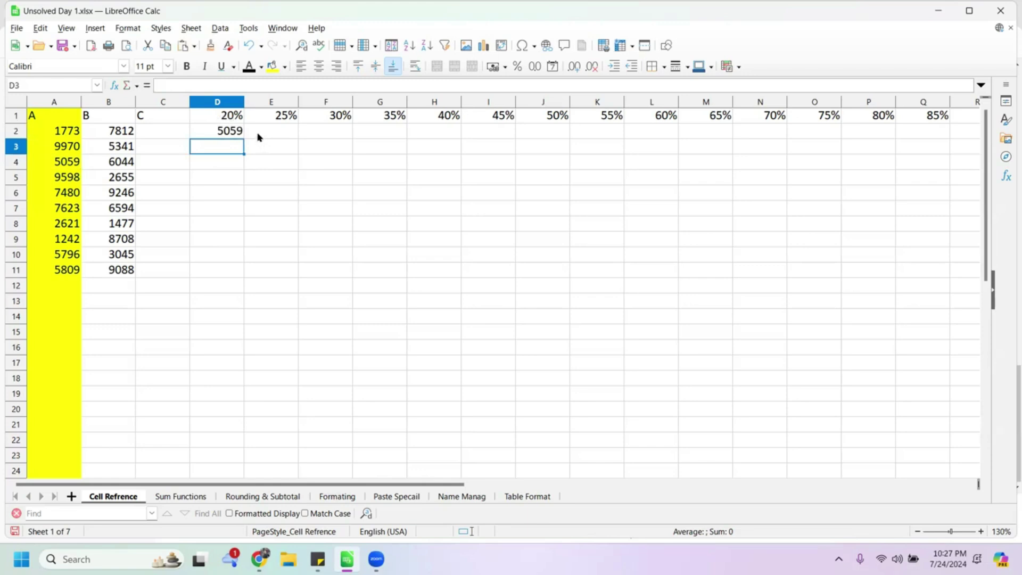
# Delete the A4 reference formula from D2, keeping the cell's formatting
pyautogui.click(228, 136)
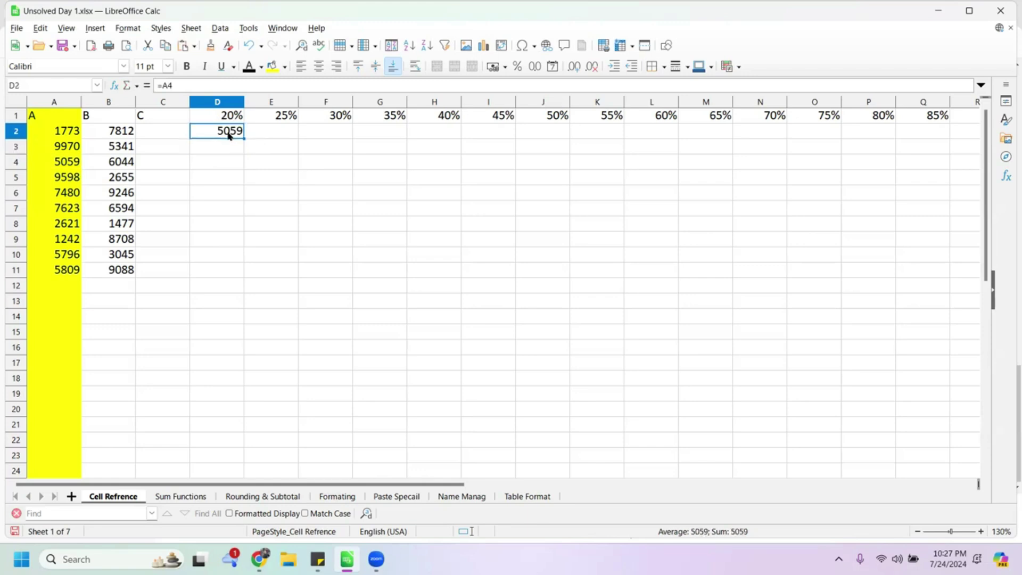
pyautogui.press('BackSpace')
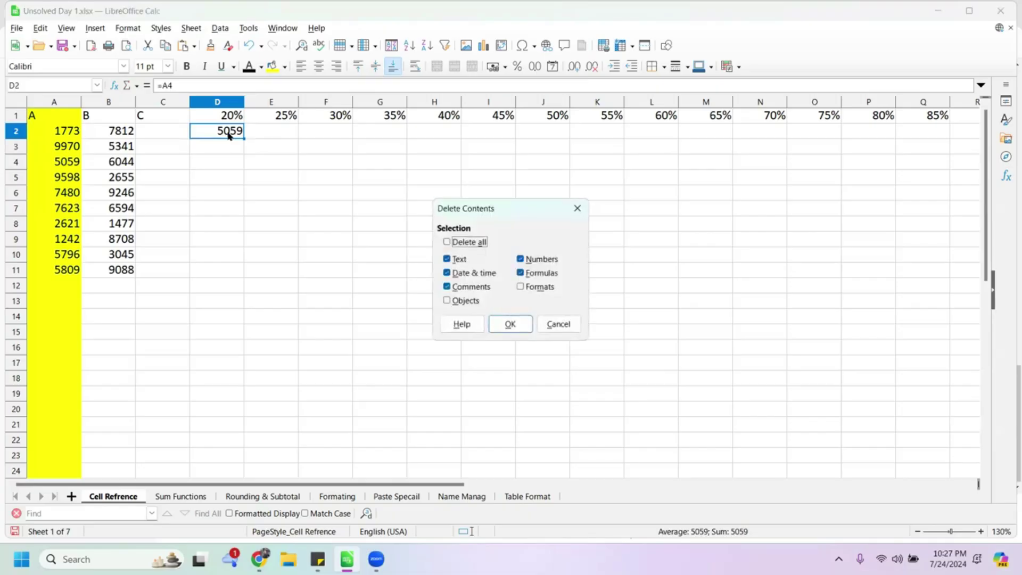
pyautogui.press('Return')
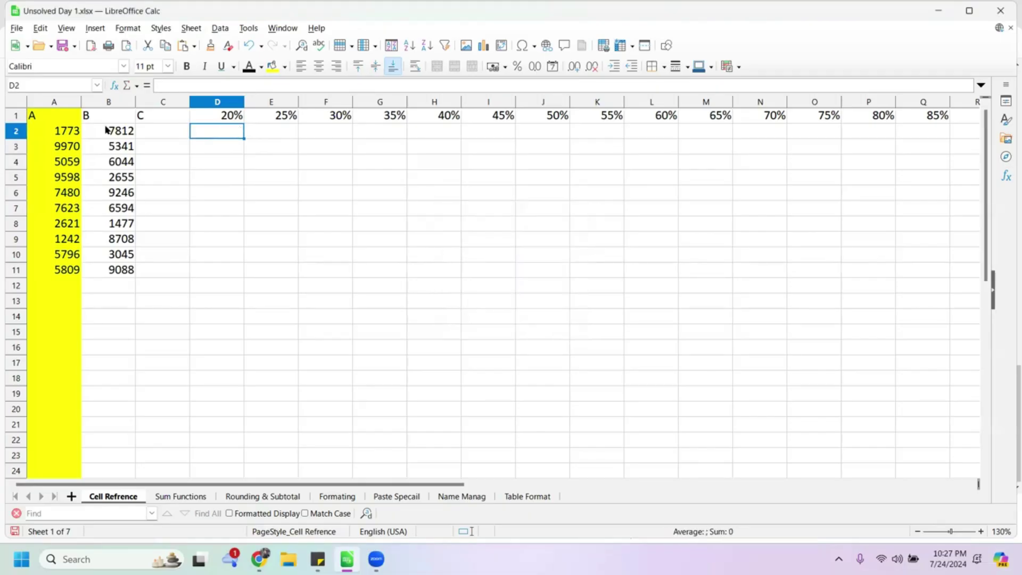
pyautogui.write('-=')
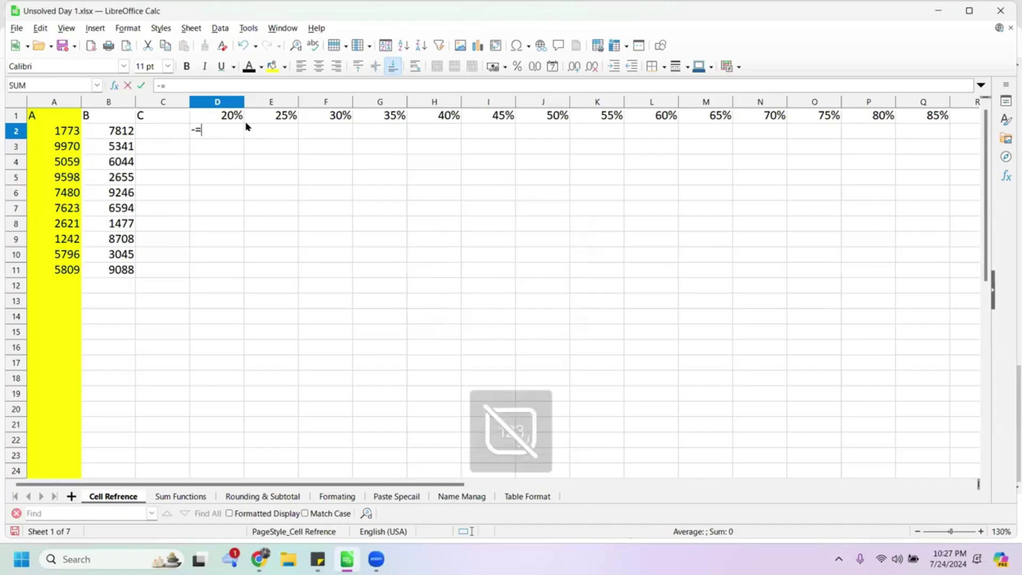
pyautogui.press('BackSpace')
pyautogui.press('BackSpace')
pyautogui.write('=')
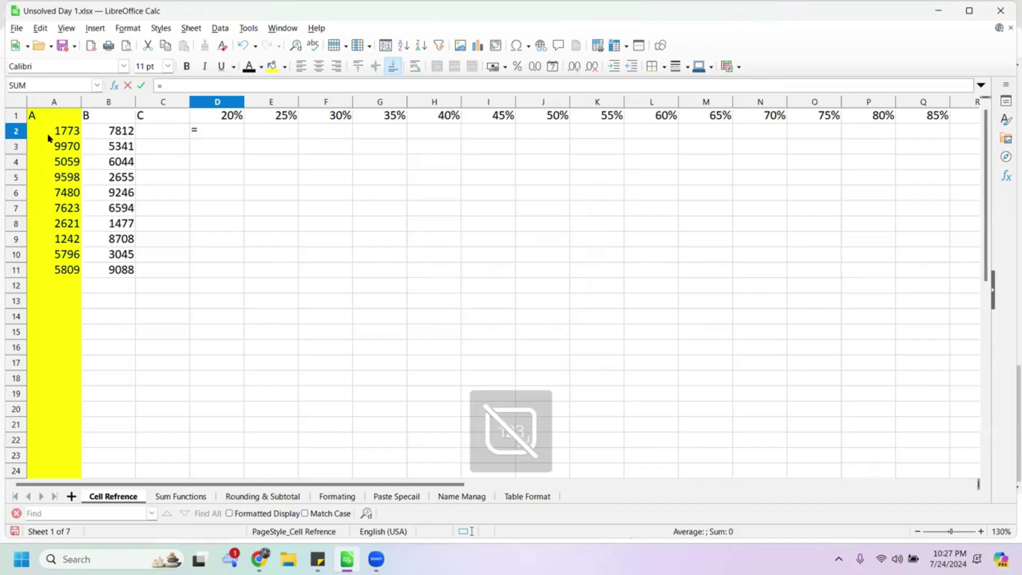
pyautogui.click(53, 273)
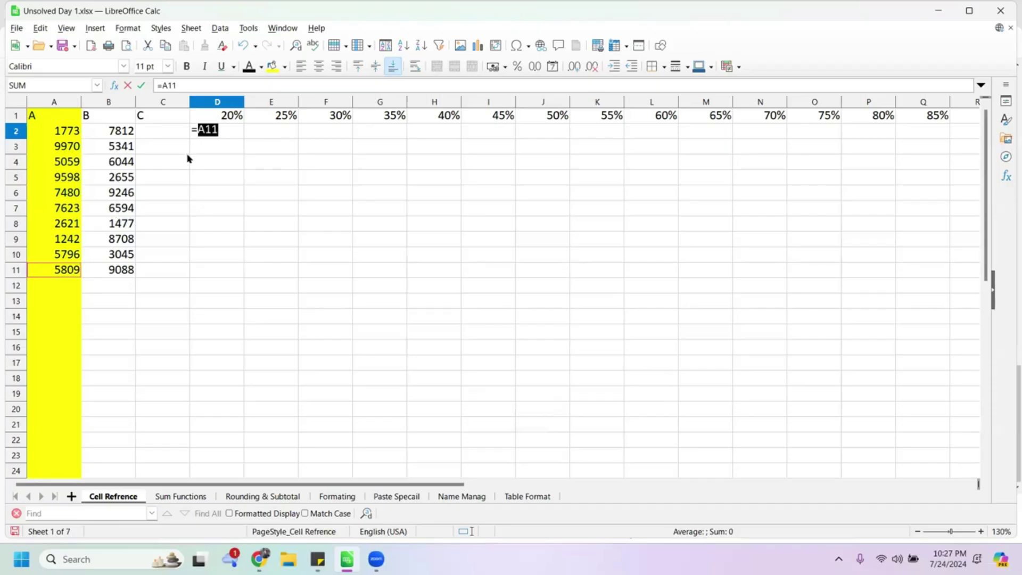
pyautogui.click(228, 126)
pyautogui.write('*')
pyautogui.click(239, 118)
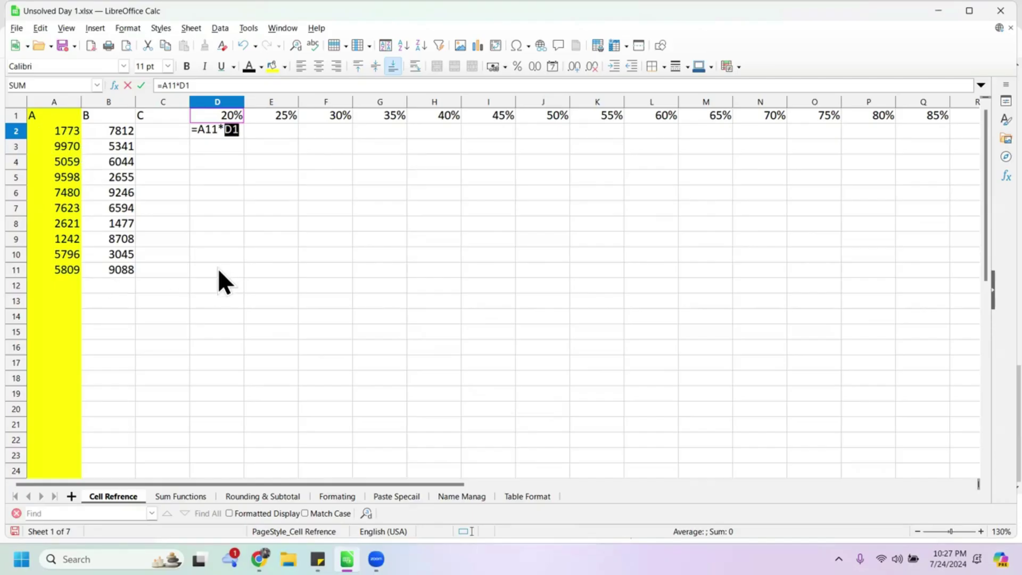
pyautogui.click(235, 130)
pyautogui.tripleClick(195, 85)
pyautogui.press('Escape')
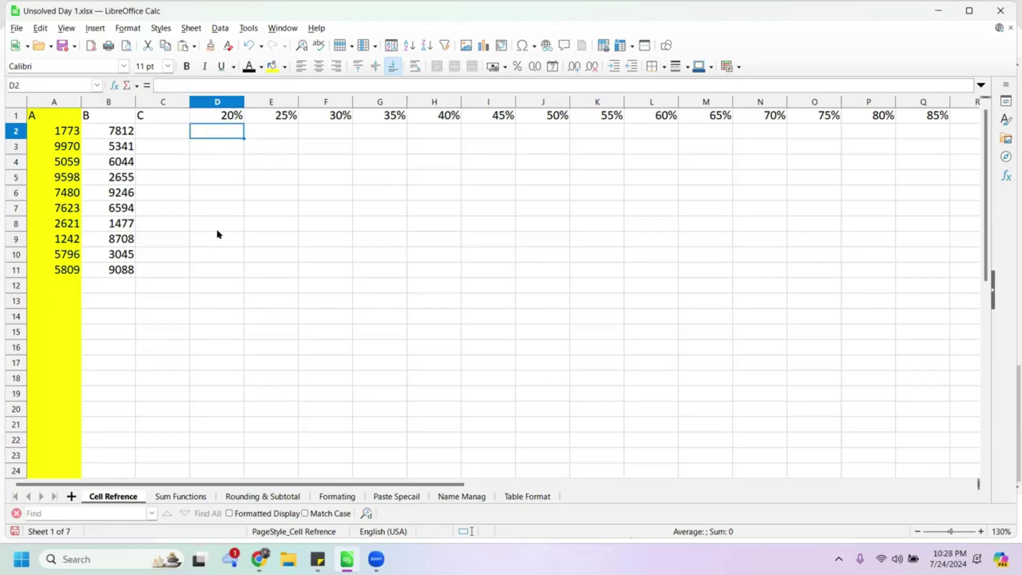
# Enter the formula =A11*D1 in cell D11 to multiply the column A amount by the 20% header
pyautogui.click(209, 272)
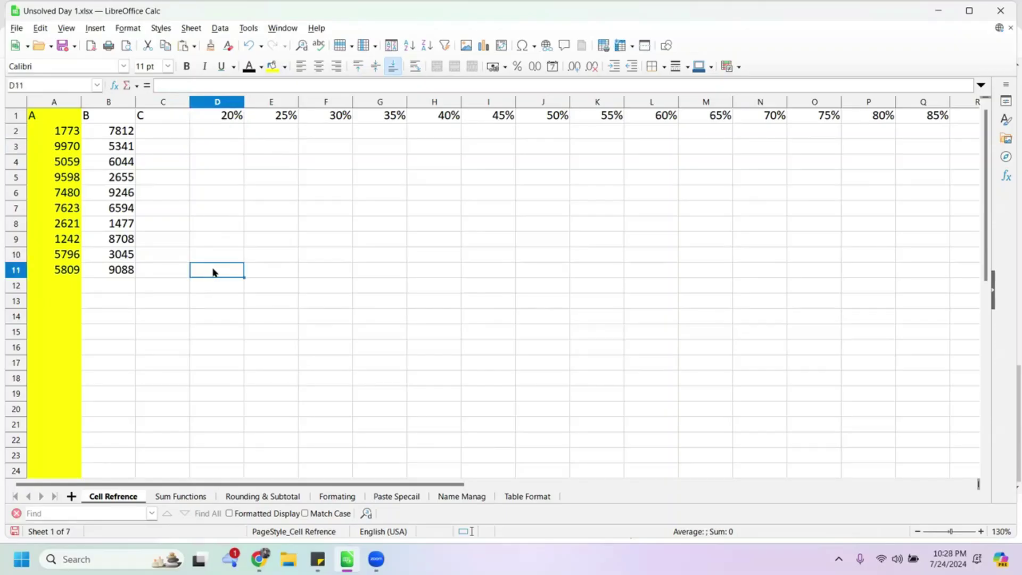
pyautogui.write('=')
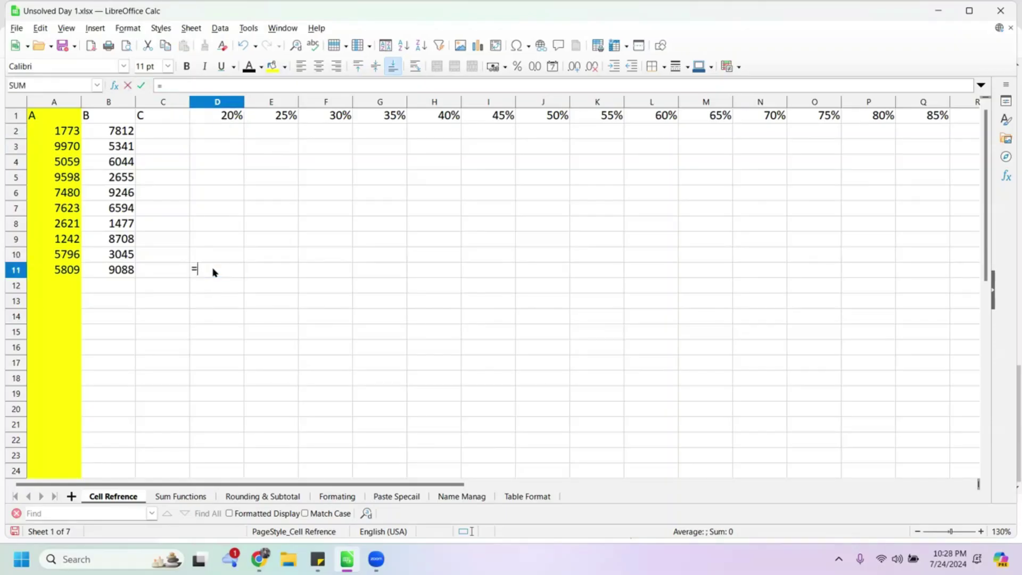
pyautogui.click(62, 269)
pyautogui.click(230, 268)
pyautogui.write('*')
pyautogui.click(219, 120)
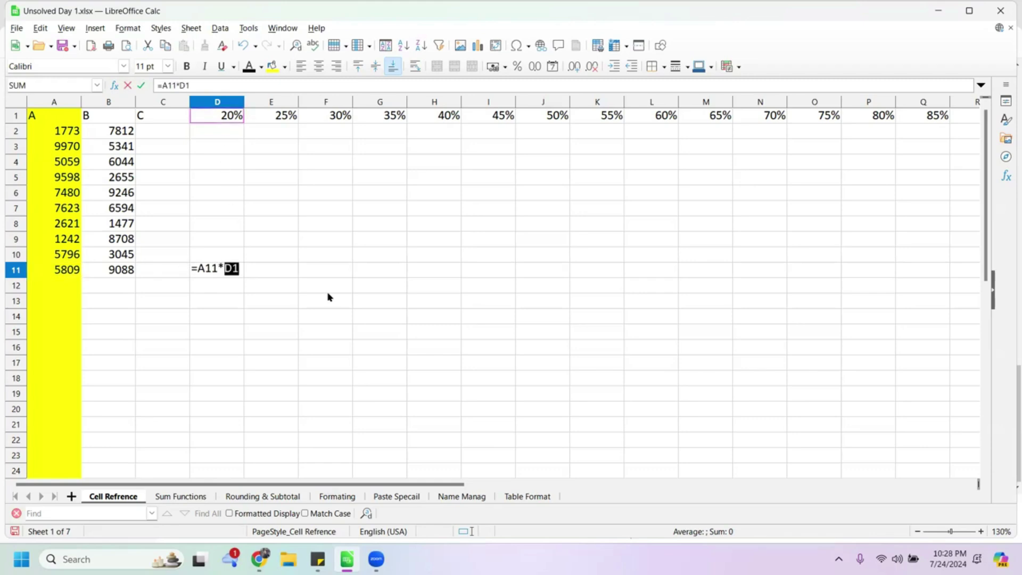
pyautogui.press('Return')
# Fill the D11 formula up into D10, and fill both cells across into E10:E11
pyautogui.click(224, 270)
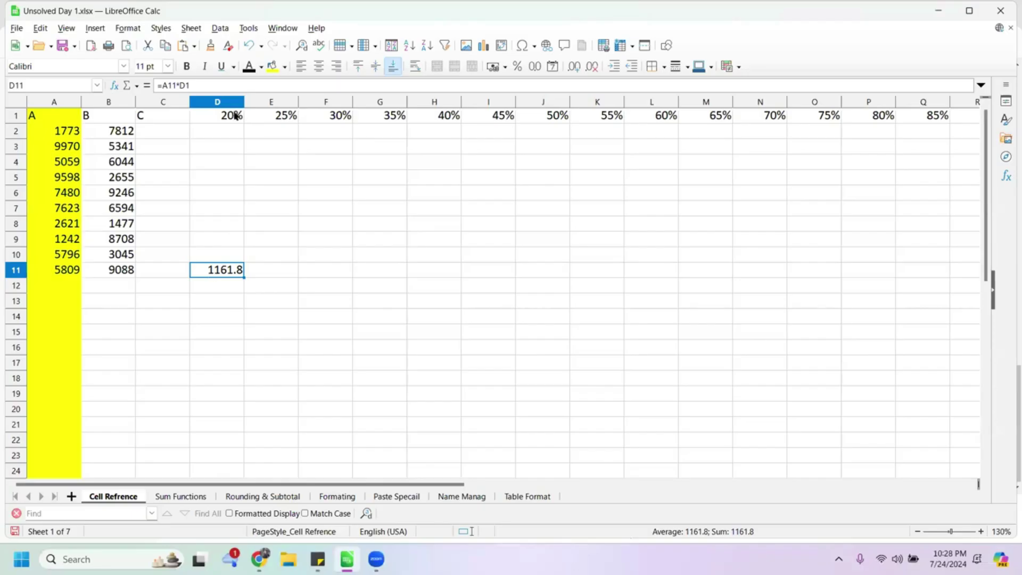
pyautogui.press('F2')
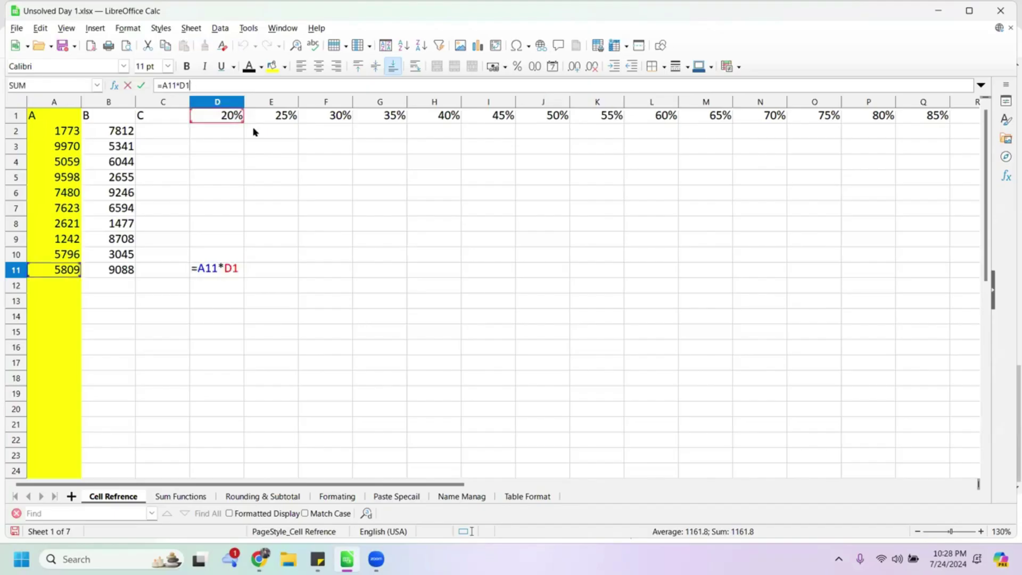
pyautogui.click(301, 255)
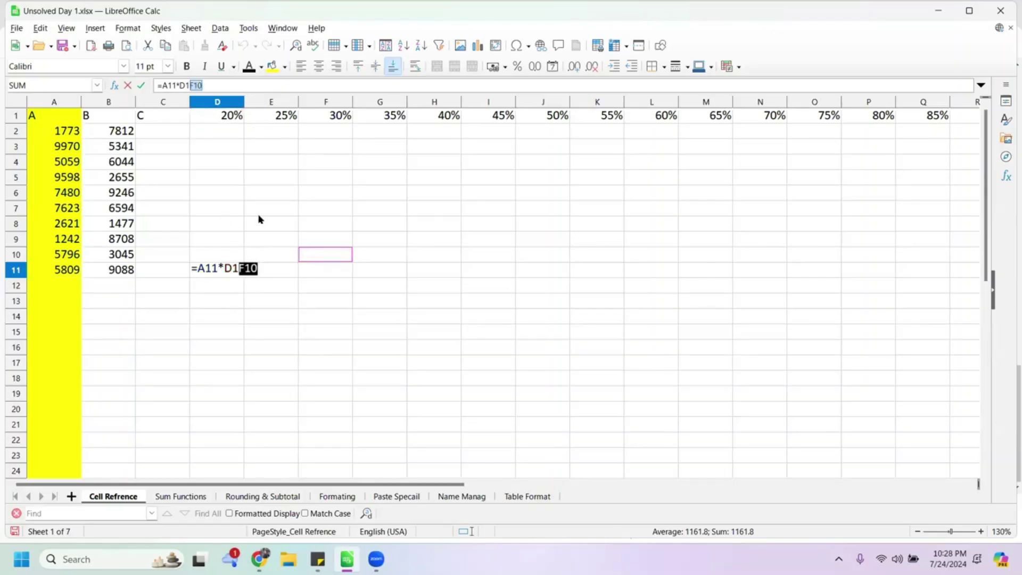
pyautogui.press('Escape')
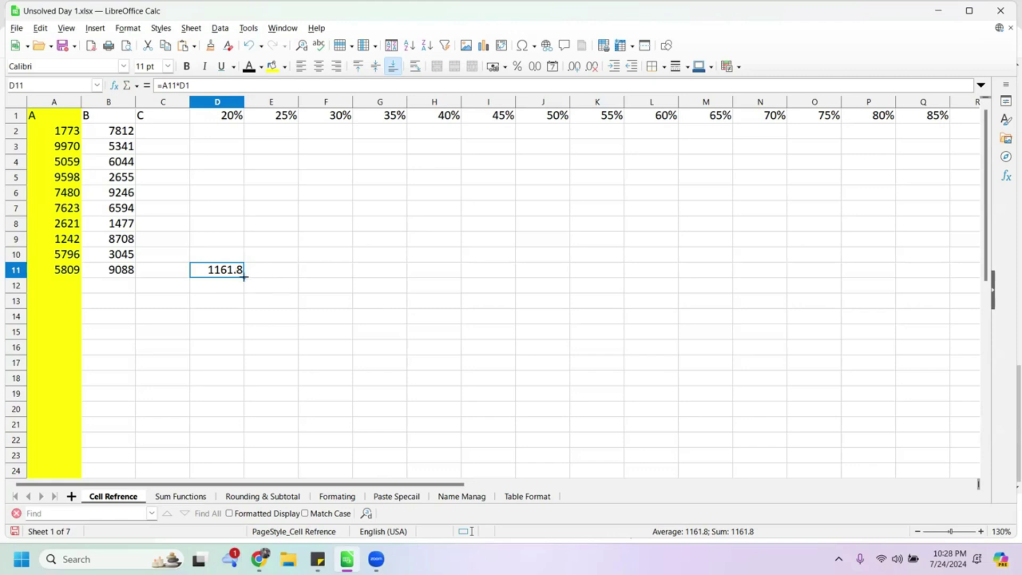
pyautogui.moveTo(244, 277); pyautogui.dragTo(215, 244)
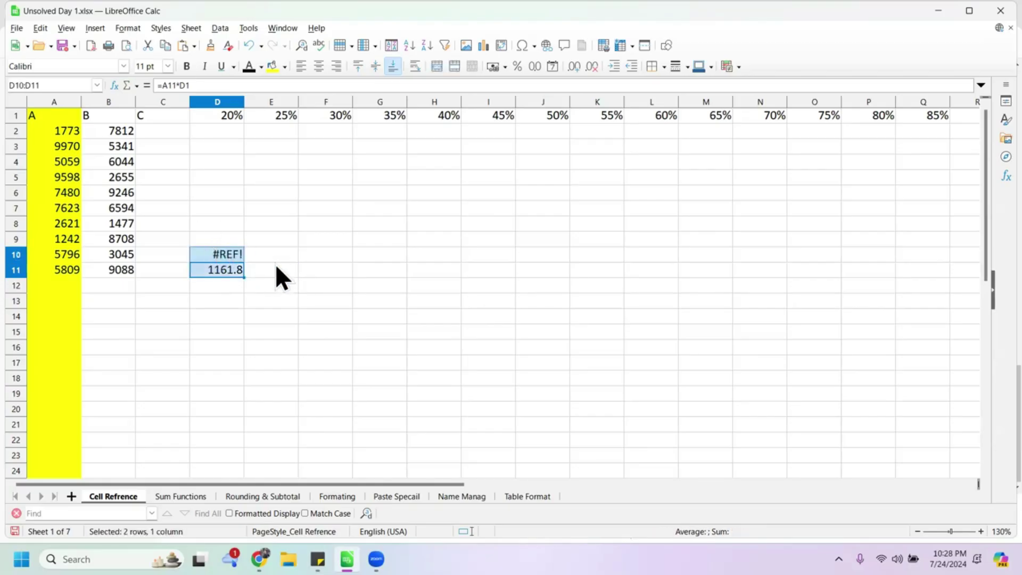
pyautogui.moveTo(243, 277); pyautogui.dragTo(289, 269)
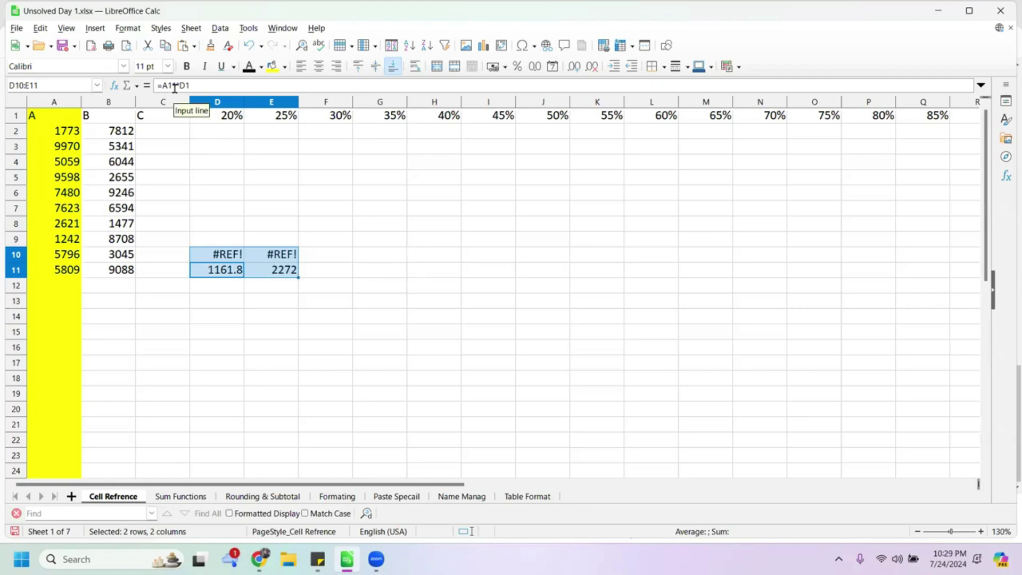
# Compare the formulas held in D10, D11 and E11 to see how their references shifted
pyautogui.click(231, 258)
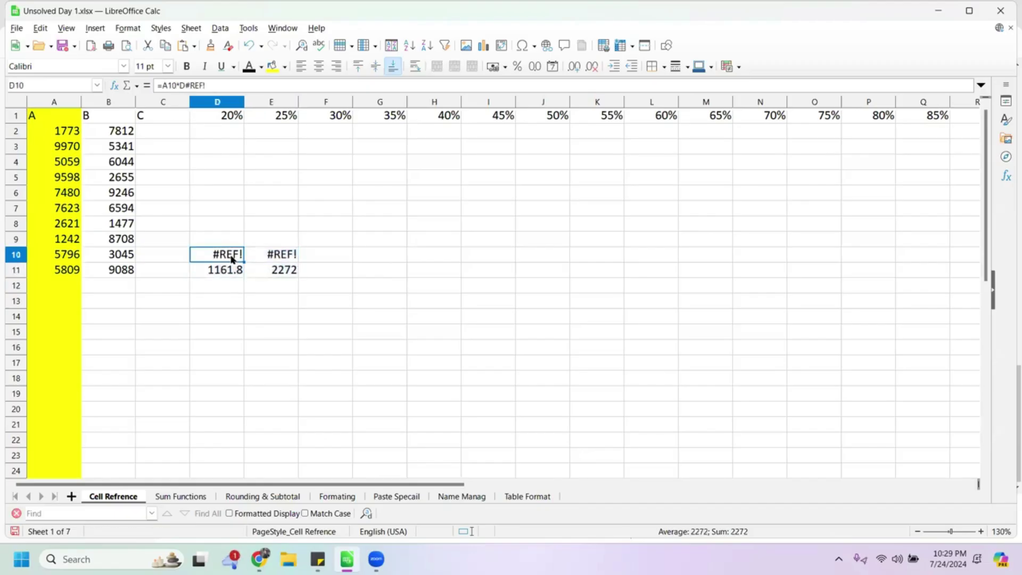
pyautogui.click(238, 270)
pyautogui.click(291, 271)
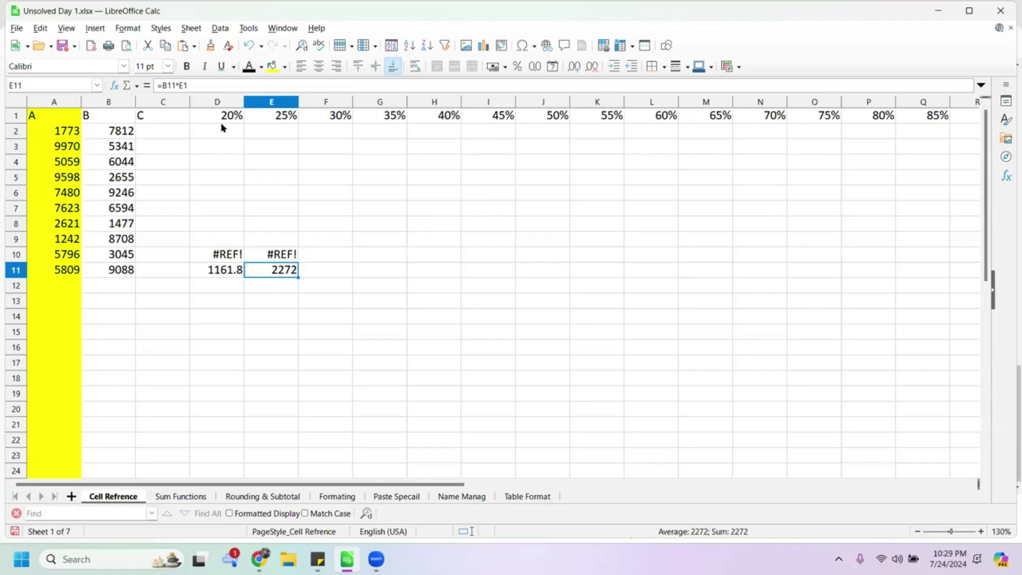
pyautogui.click(242, 256)
pyautogui.press('BackSpace')
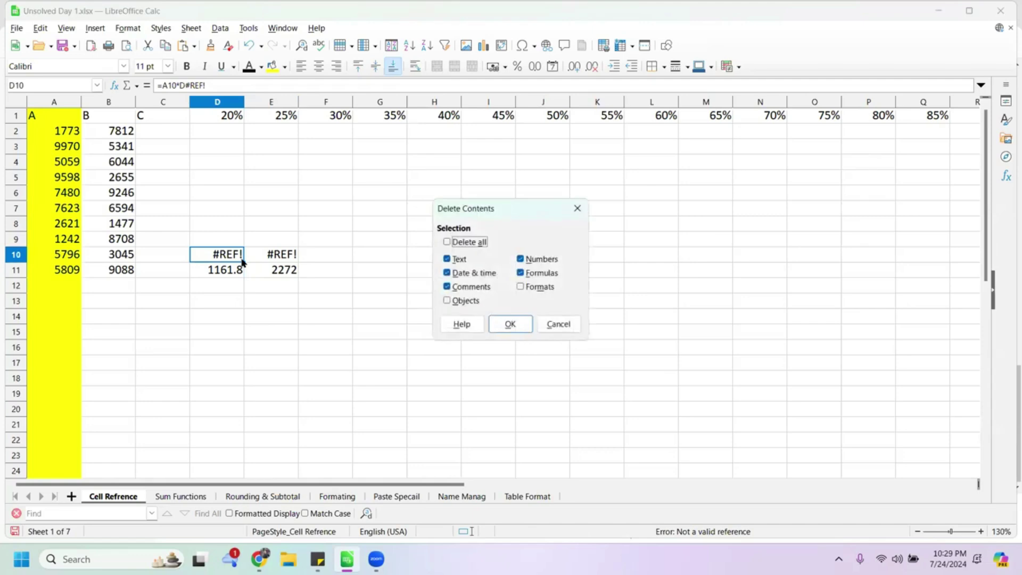
pyautogui.click(577, 208)
# Try to lock the header reference in D11 with a dollar sign placed after D1, and undo that edit
pyautogui.click(229, 275)
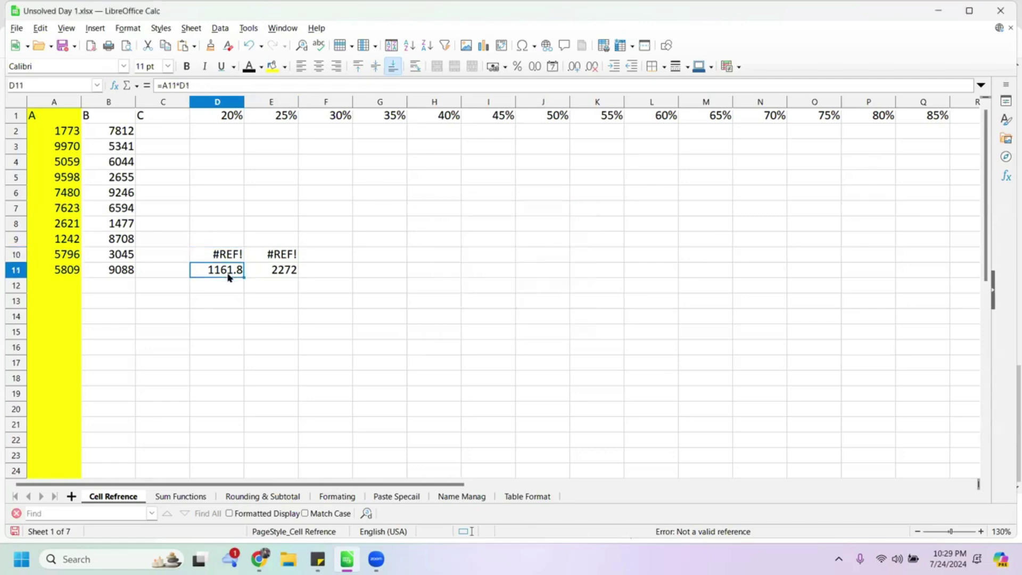
pyautogui.click(190, 86)
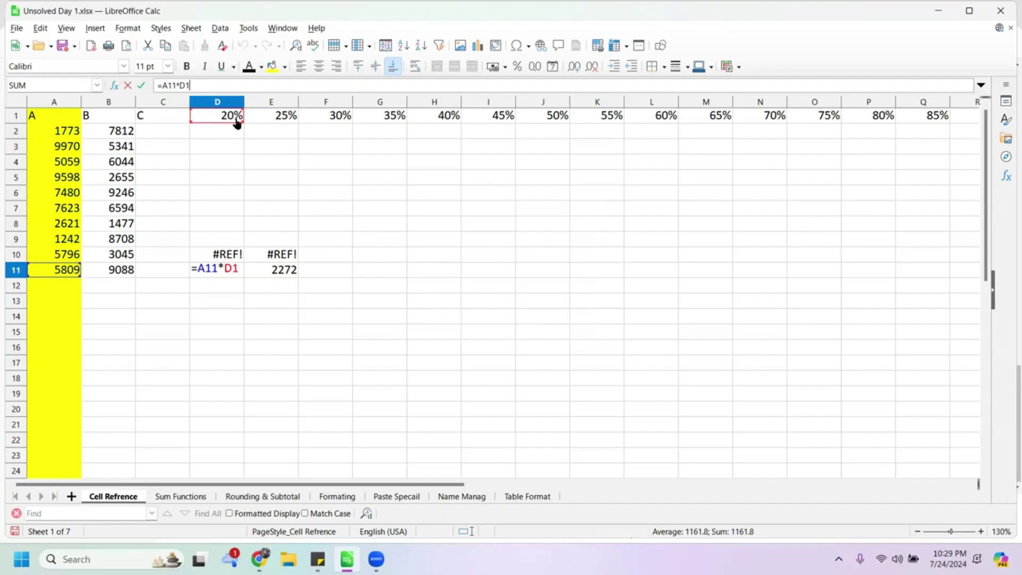
pyautogui.write('$')
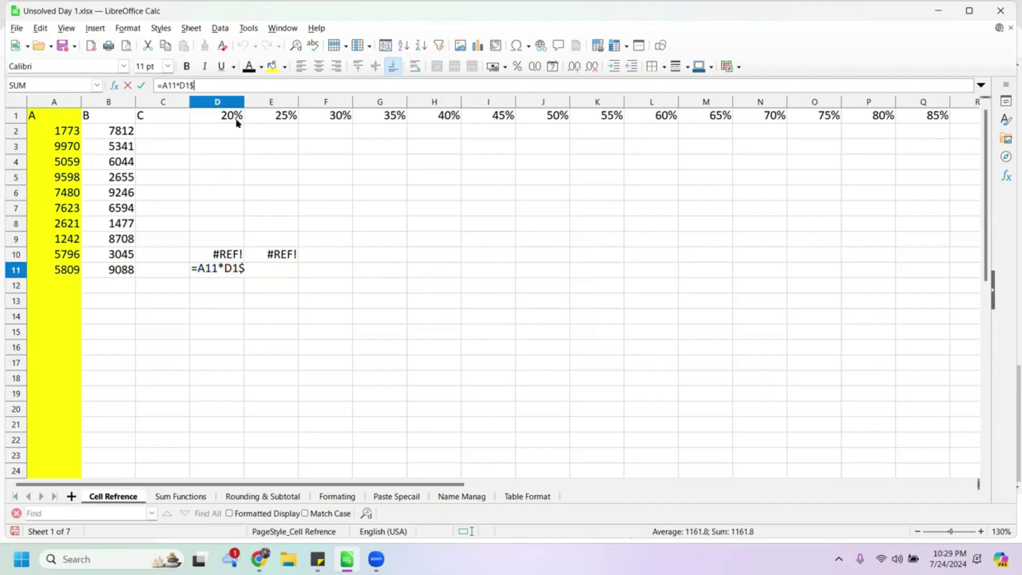
pyautogui.click(308, 241)
pyautogui.click(232, 89)
pyautogui.press('BackSpace')
pyautogui.press('BackSpace')
pyautogui.press('Return')
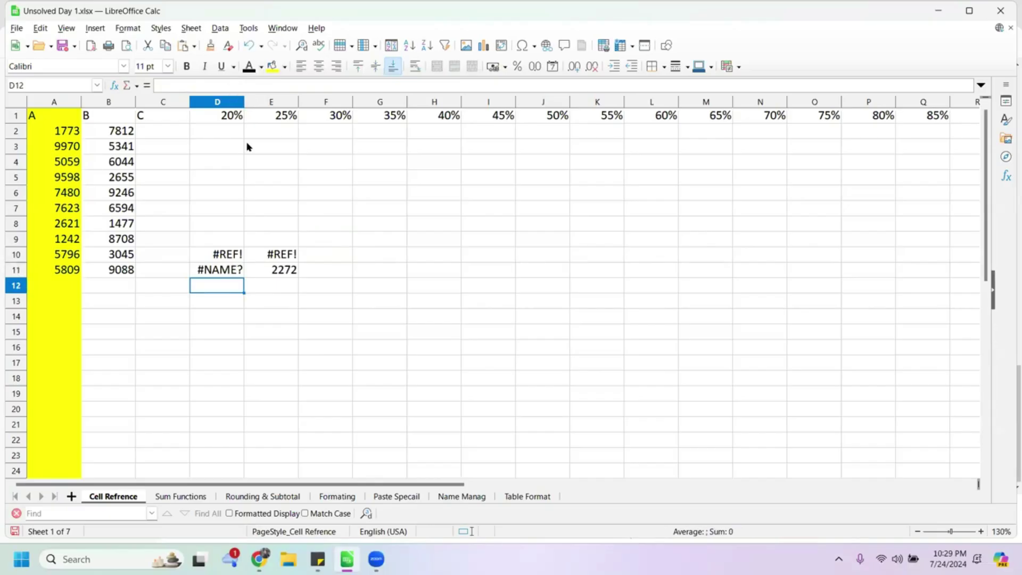
pyautogui.hotkey('ctrl', 'z')
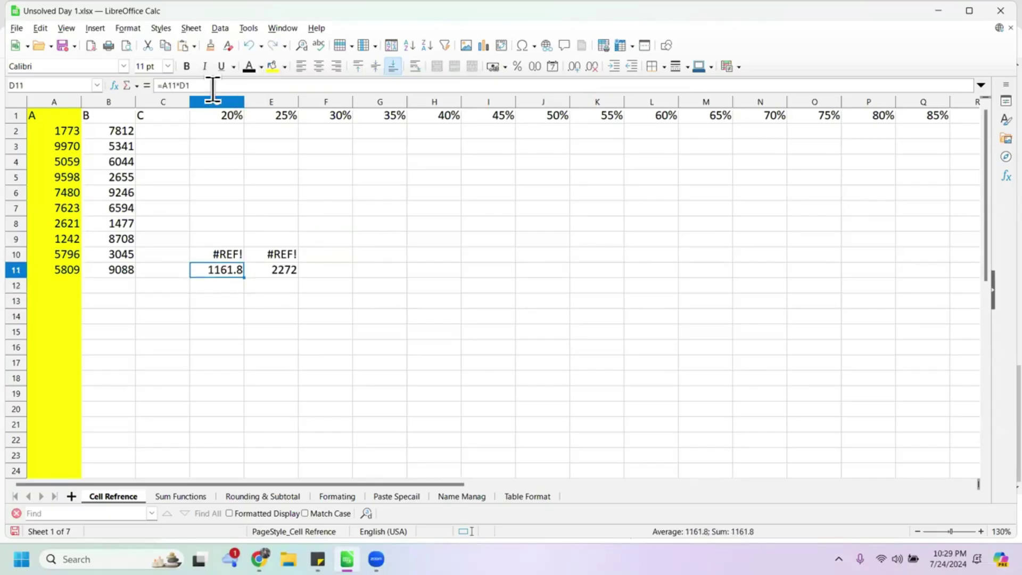
# Lock the row of the header reference in D11 by changing its formula to =A11*D$1
pyautogui.click(209, 86)
pyautogui.press('Left')
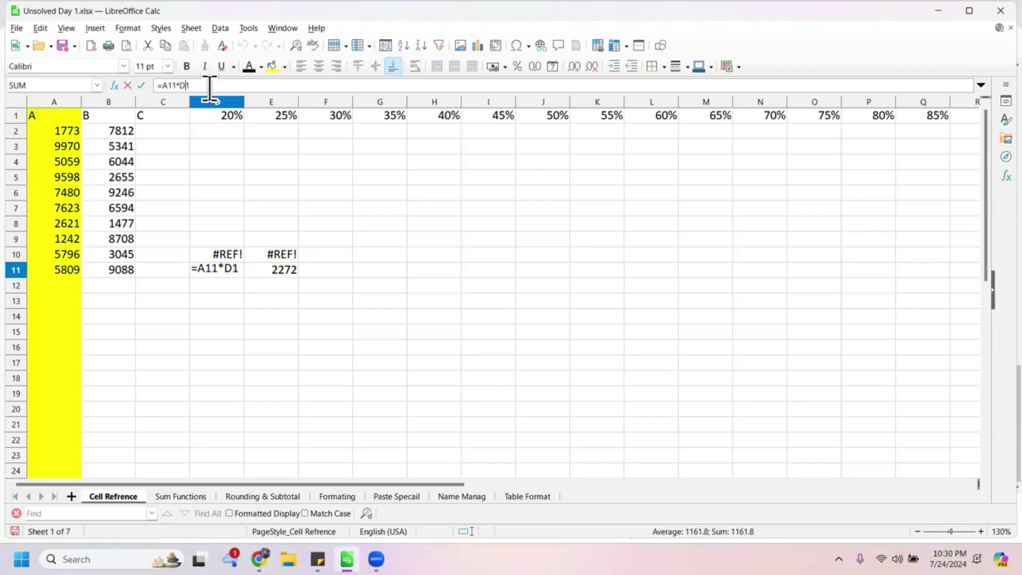
pyautogui.write('$')
pyautogui.press('Return')
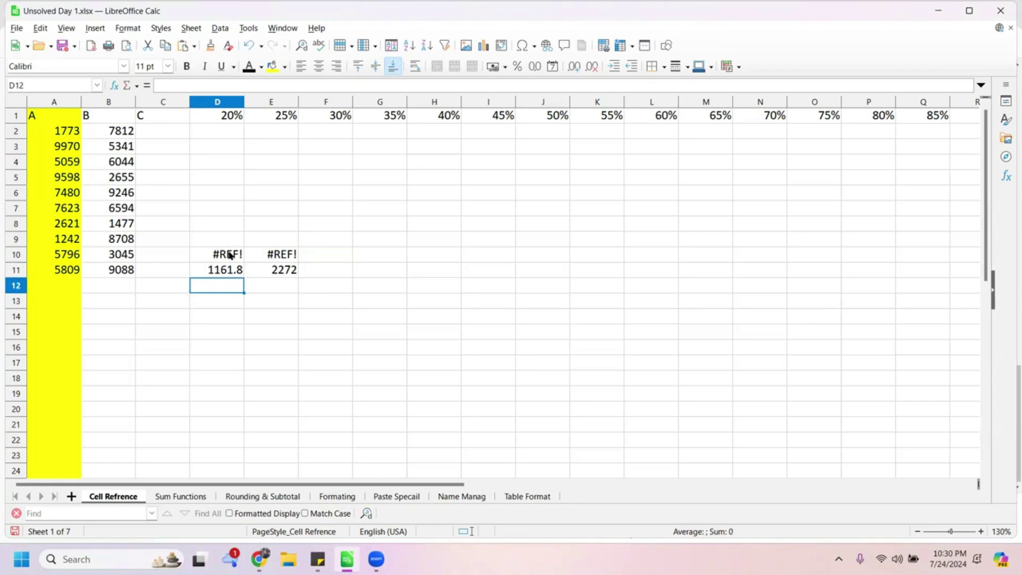
pyautogui.click(230, 256)
pyautogui.press('BackSpace')
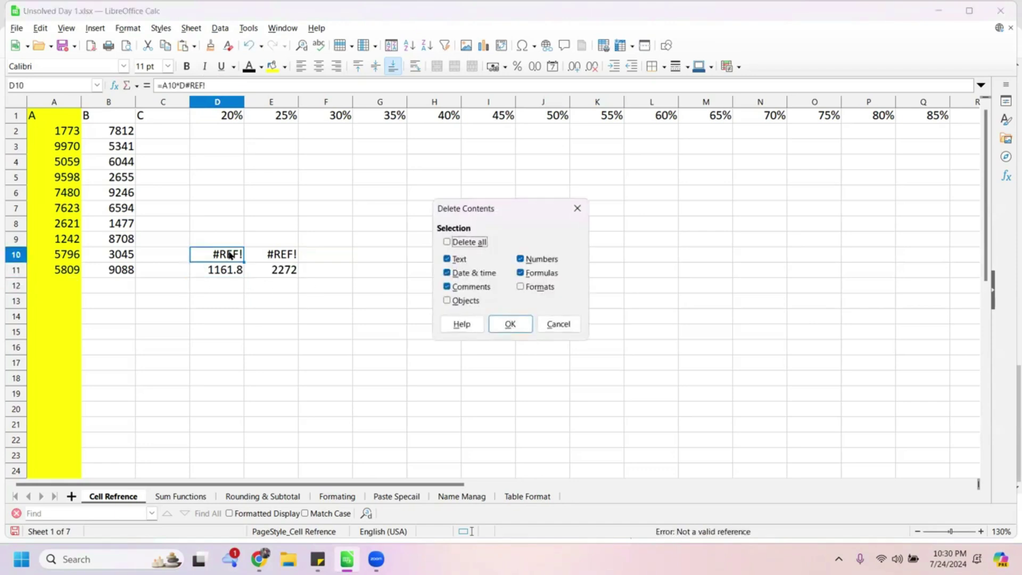
pyautogui.click(567, 322)
# Lock the column of the amount reference in D11 by changing its formula to =$A11*D$1
pyautogui.click(232, 270)
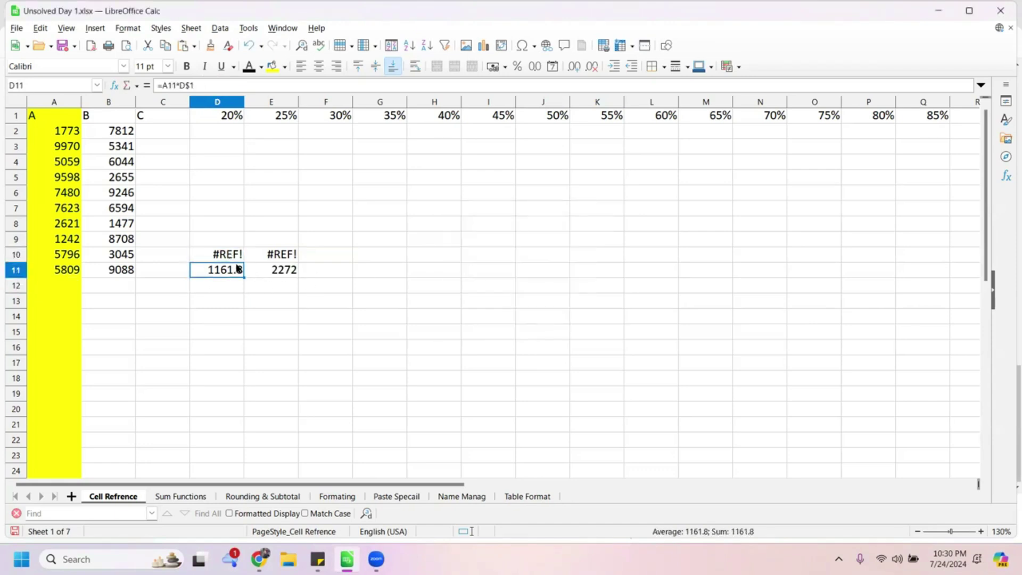
pyautogui.hotkey('alt', 'Tab')
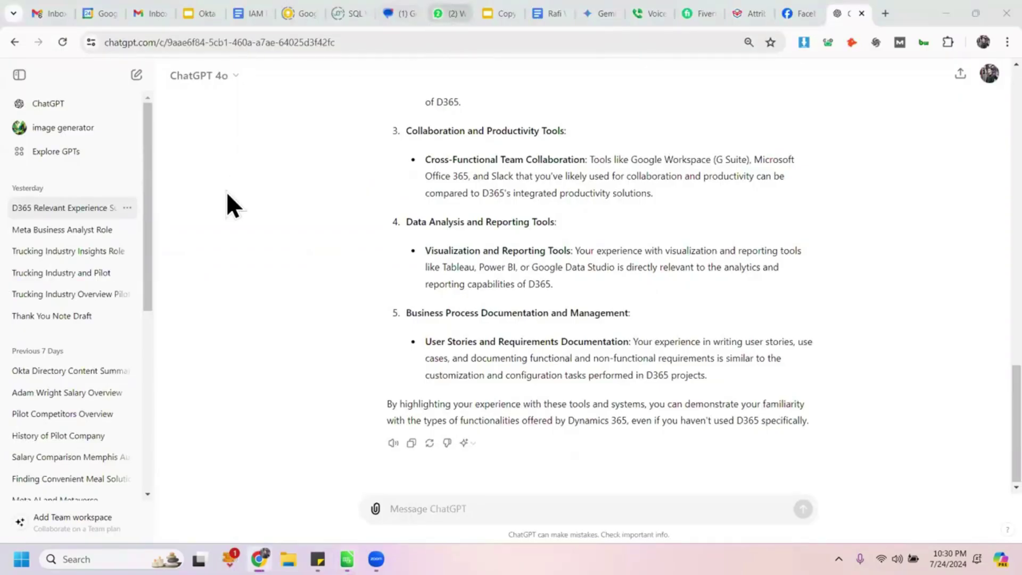
pyautogui.hotkey('alt', 'Tab')
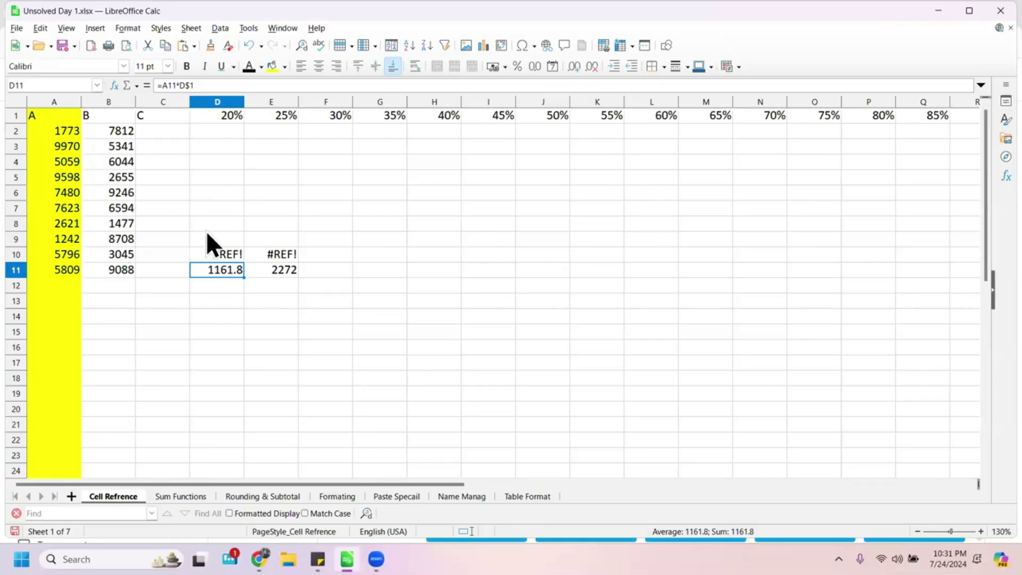
pyautogui.click(161, 85)
pyautogui.write('$')
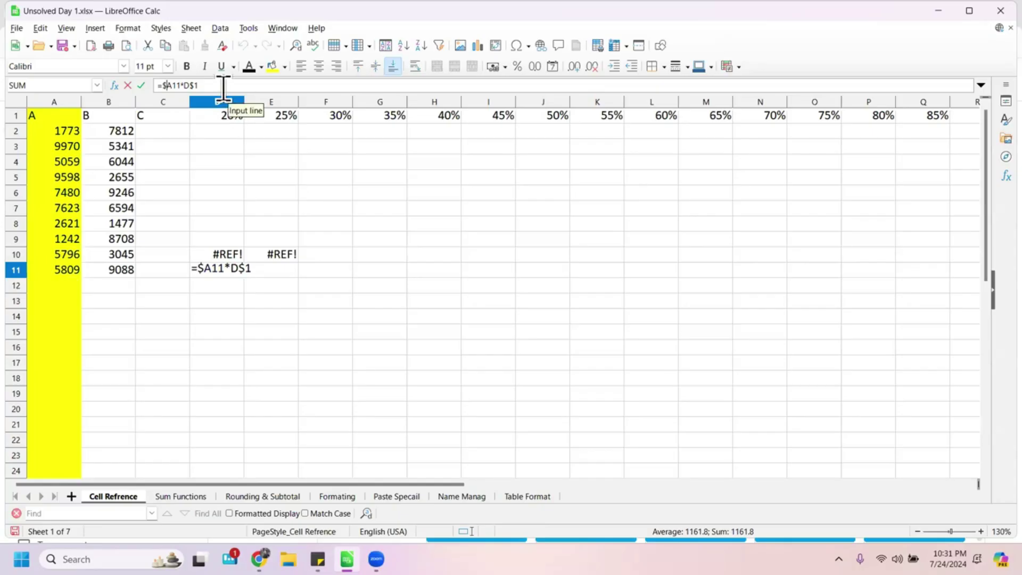
pyautogui.press('Return')
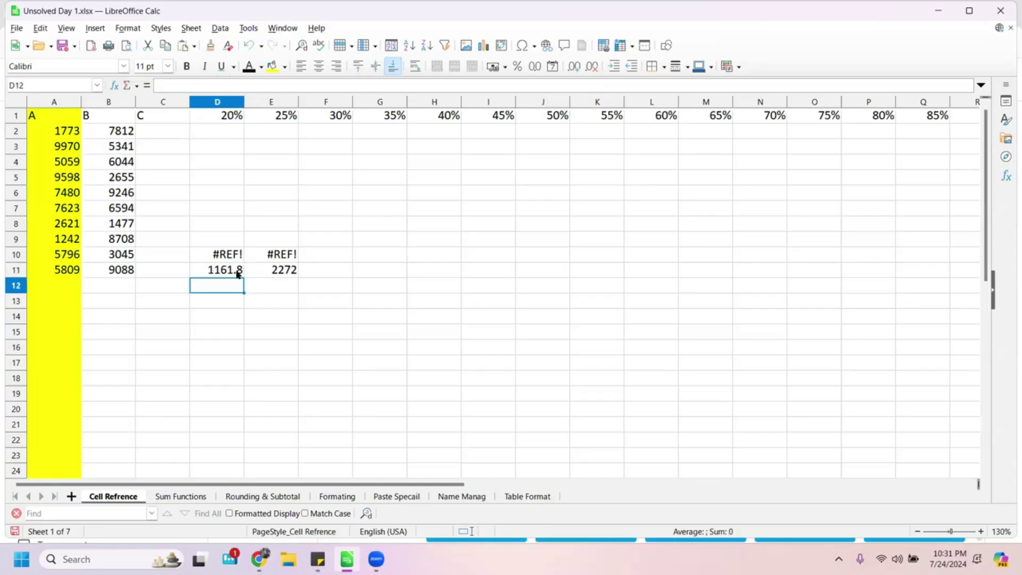
# Copy the mixed-reference formula from D11 into D10, overwriting the broken formula there
pyautogui.click(238, 272)
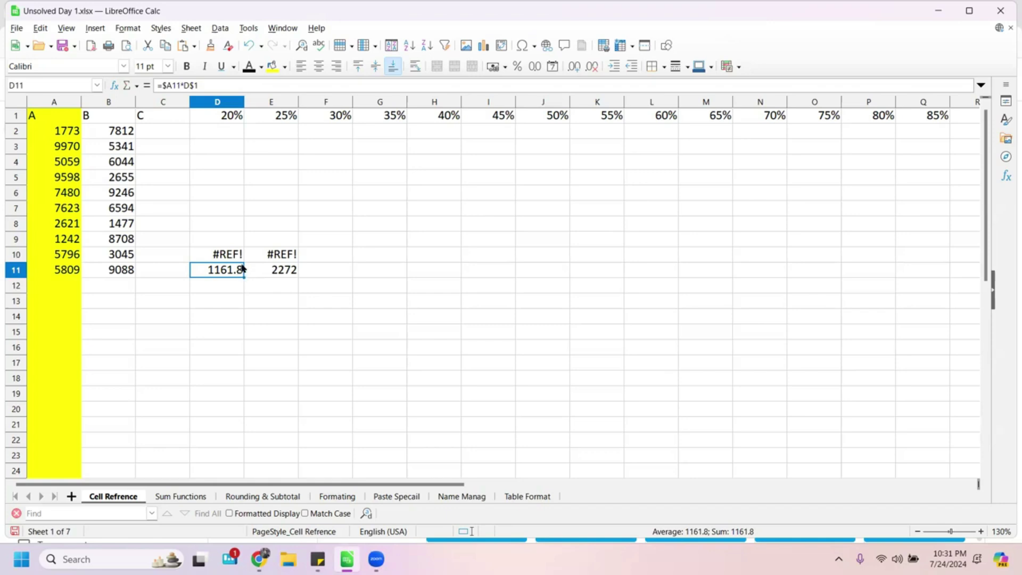
pyautogui.moveTo(239, 271); pyautogui.dragTo(235, 254)
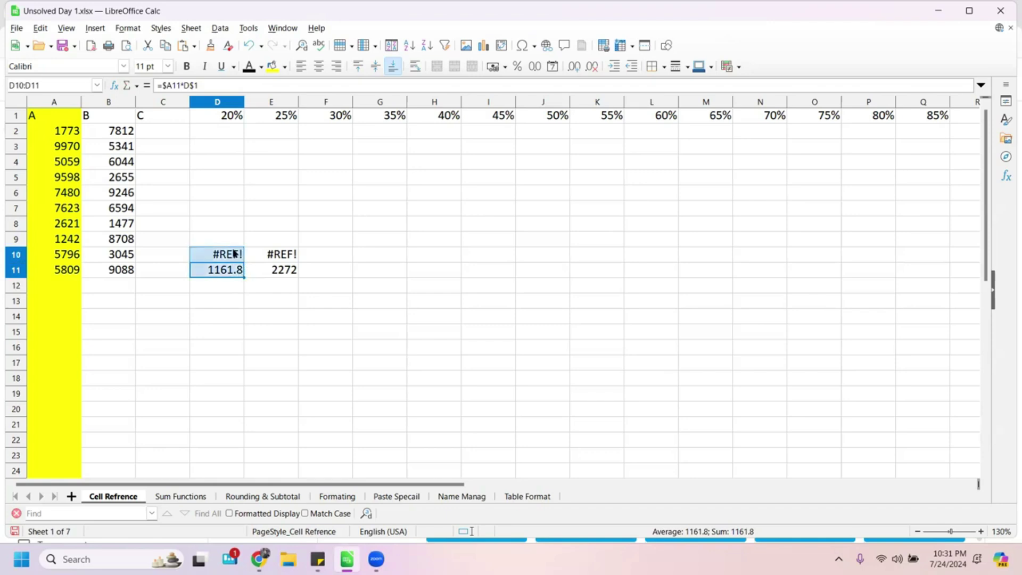
pyautogui.click(238, 270)
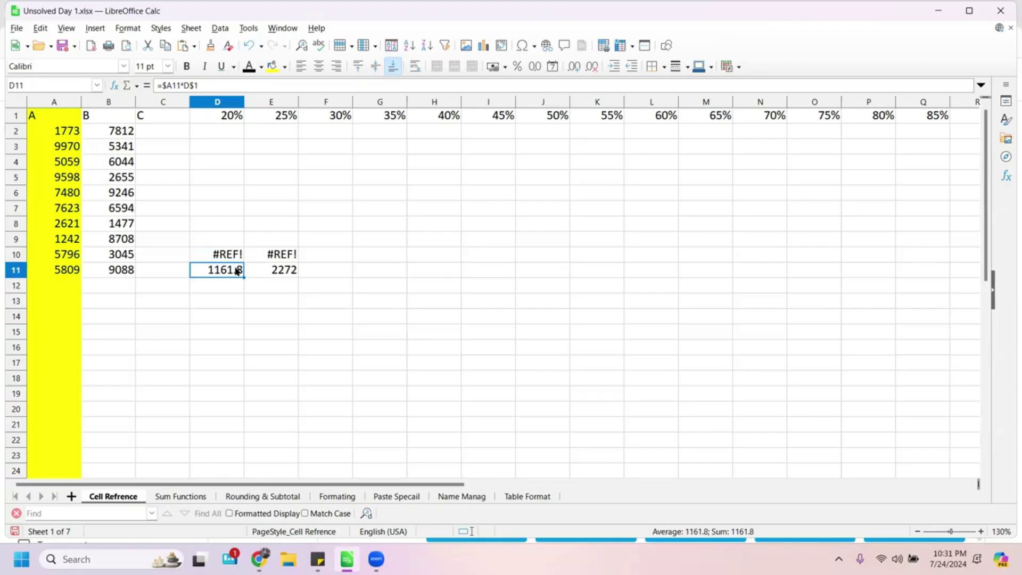
pyautogui.click(231, 254)
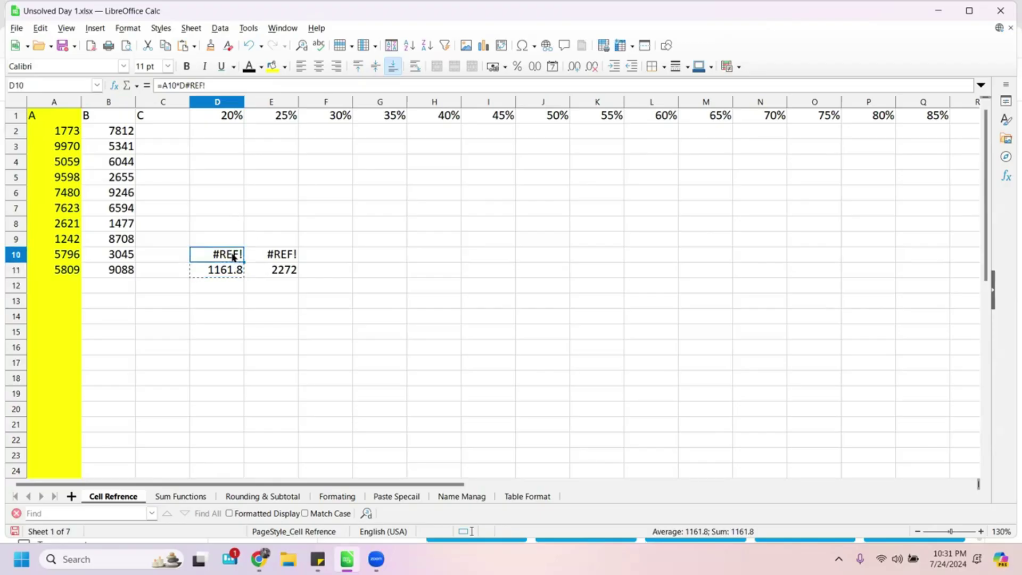
pyautogui.hotkey('ctrl', 'v')
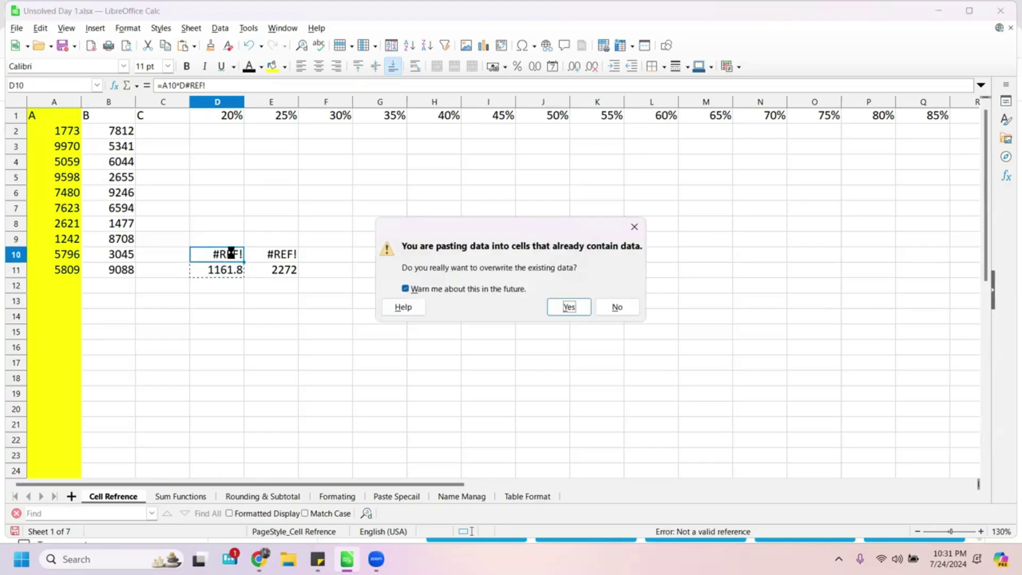
pyautogui.click(570, 305)
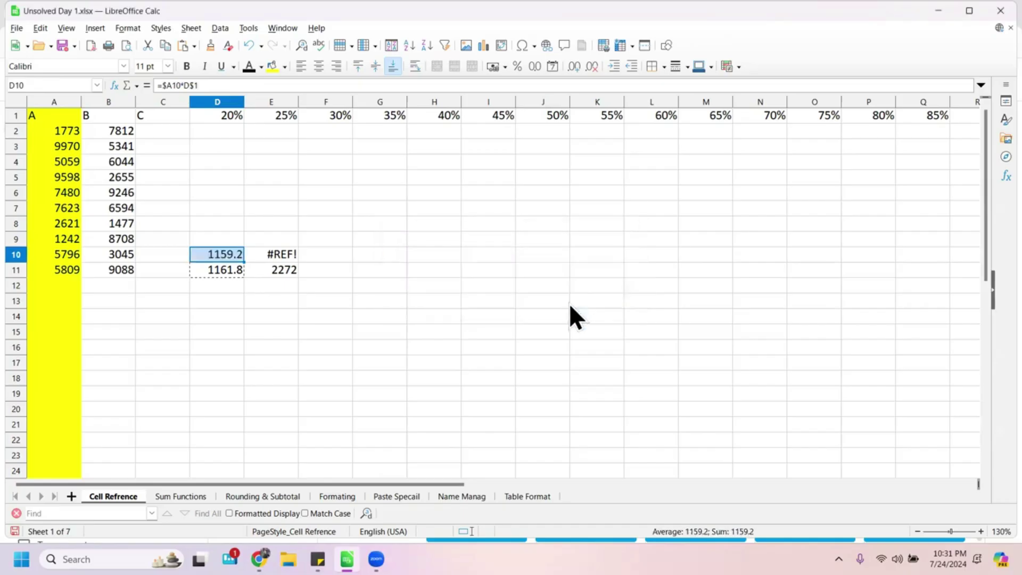
# Paste the copied D11 mixed-reference formula into the range D2:D9 to complete the 20% column
pyautogui.click(231, 254)
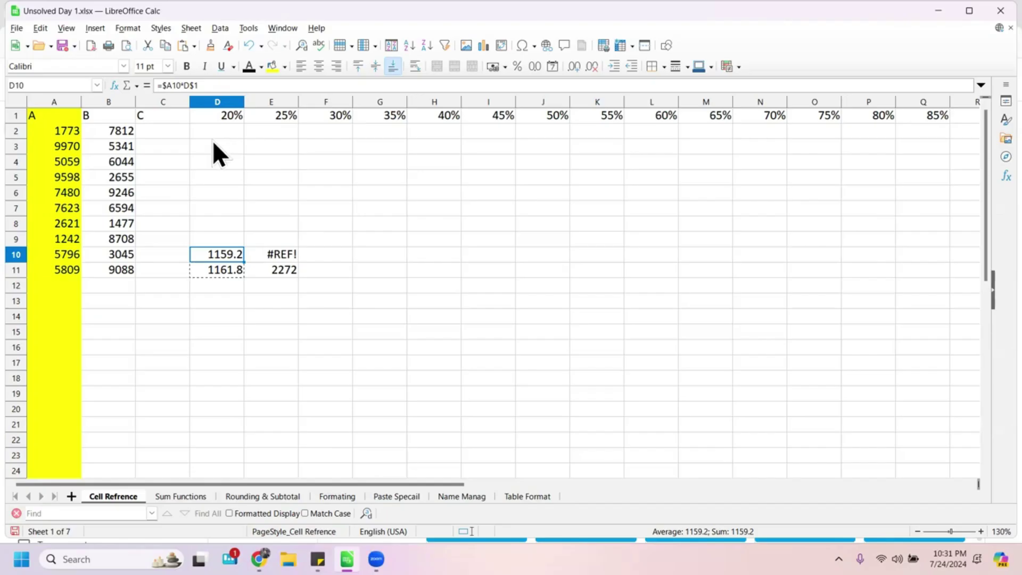
pyautogui.click(226, 239)
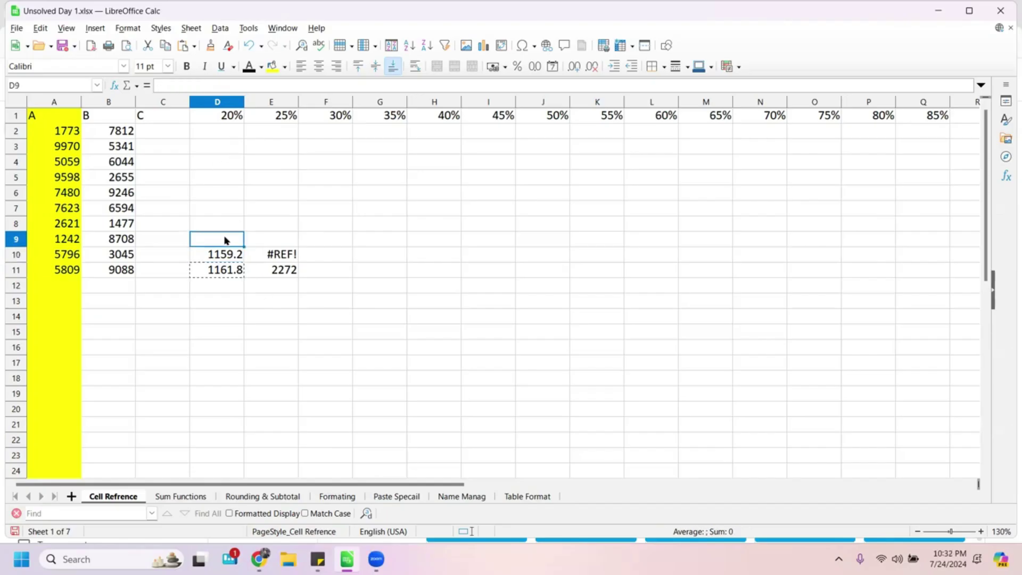
pyautogui.hotkey('shift', 'Up')
pyautogui.hotkey('shift', 'Up')
pyautogui.hotkey('shift', 'Up')
pyautogui.hotkey('shift', 'Up')
pyautogui.hotkey('shift', 'Up')
pyautogui.hotkey('shift', 'Up')
pyautogui.hotkey('shift', 'Up')
pyautogui.write('354.6 1994 1011.8 1919.6 1496 1524.6 524.2 248.4')
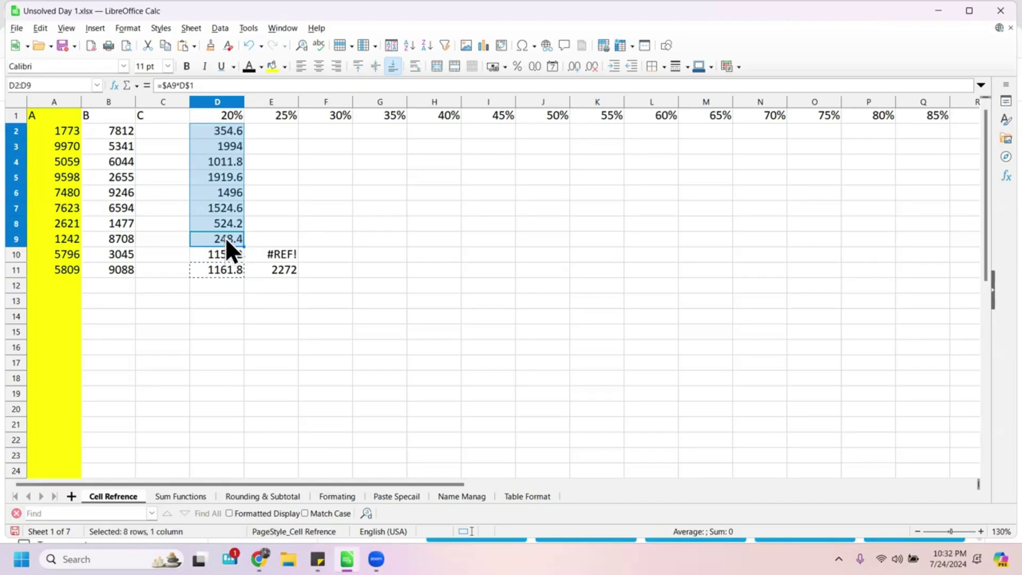
pyautogui.click(282, 252)
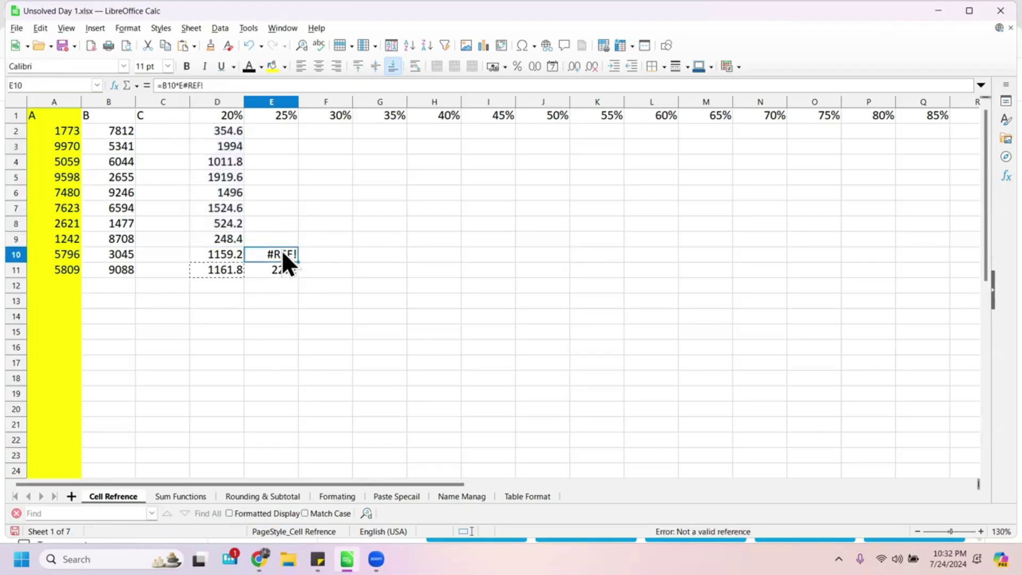
# Try to fill E2:E10 by copying the formula from E11 over the range, overwriting the broken formula in E10
pyautogui.click(295, 274)
pyautogui.hotkey('ctrl', 'c')
pyautogui.click(285, 256)
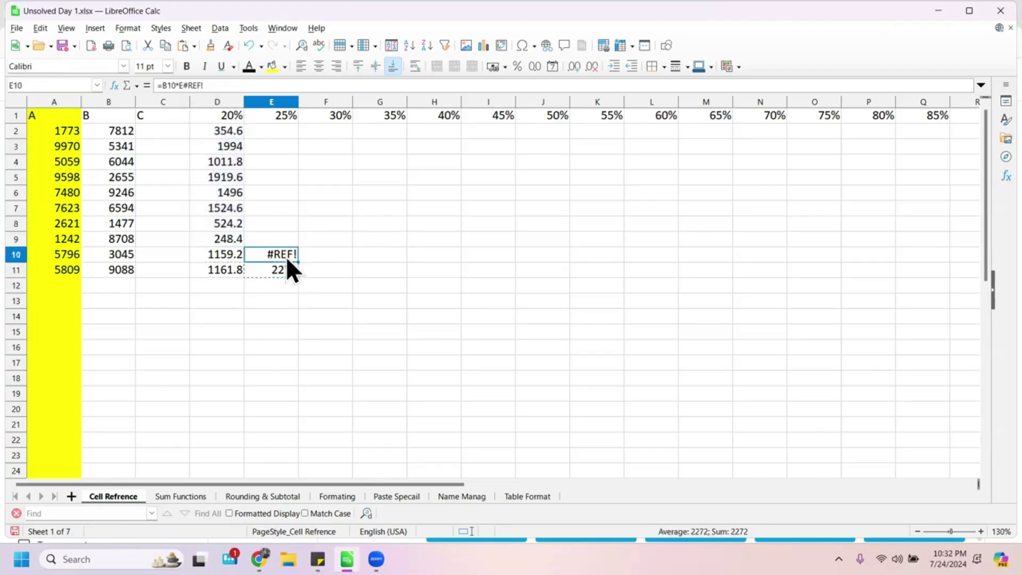
pyautogui.hotkey('shift', 'Up')
pyautogui.hotkey('shift', 'Up')
pyautogui.hotkey('shift', 'Up')
pyautogui.hotkey('shift', 'Up')
pyautogui.hotkey('shift', 'Up')
pyautogui.hotkey('shift', 'Up')
pyautogui.hotkey('shift', 'Up')
pyautogui.hotkey('shift', 'Up')
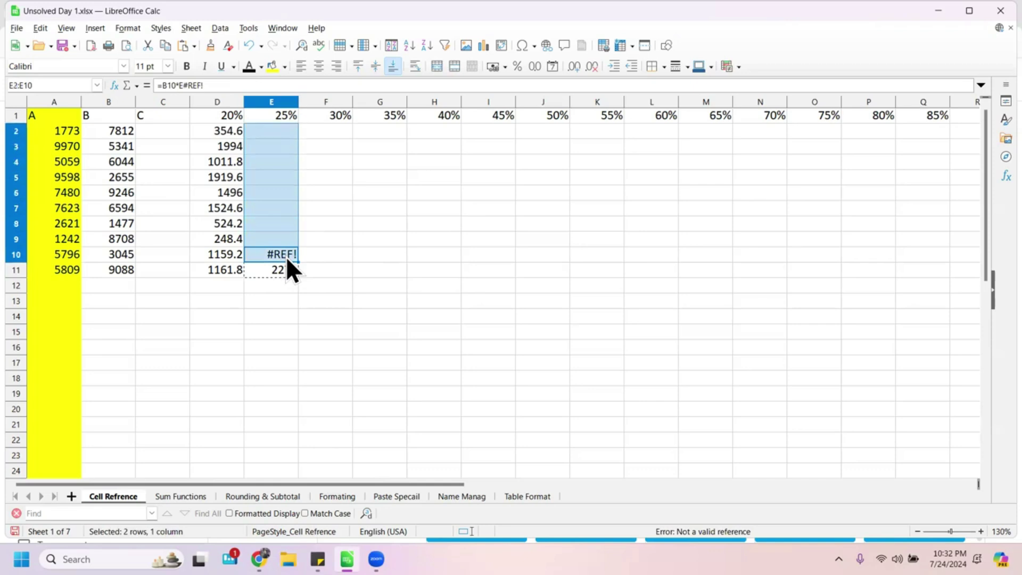
pyautogui.hotkey('ctrl', 'v')
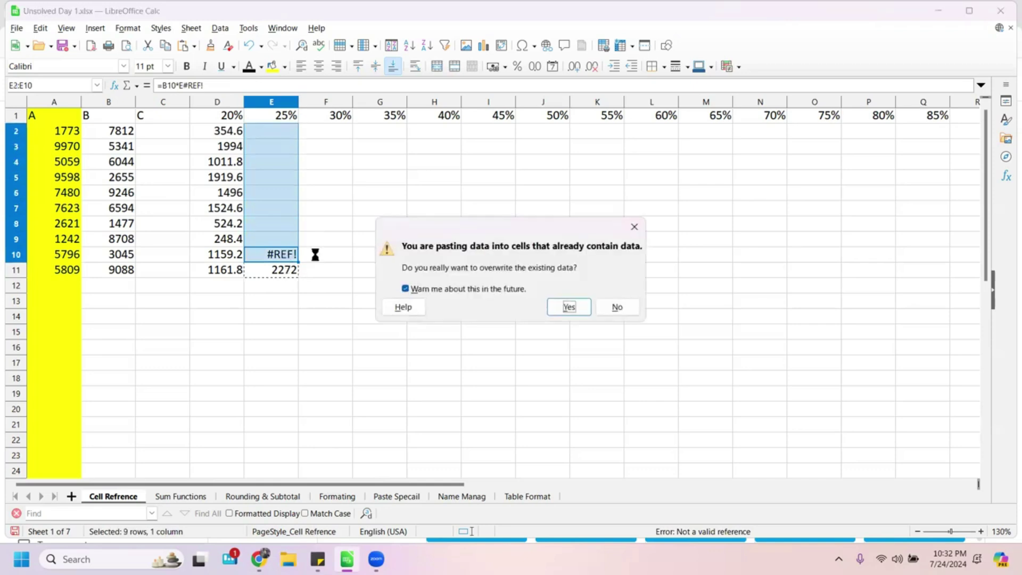
pyautogui.click(580, 312)
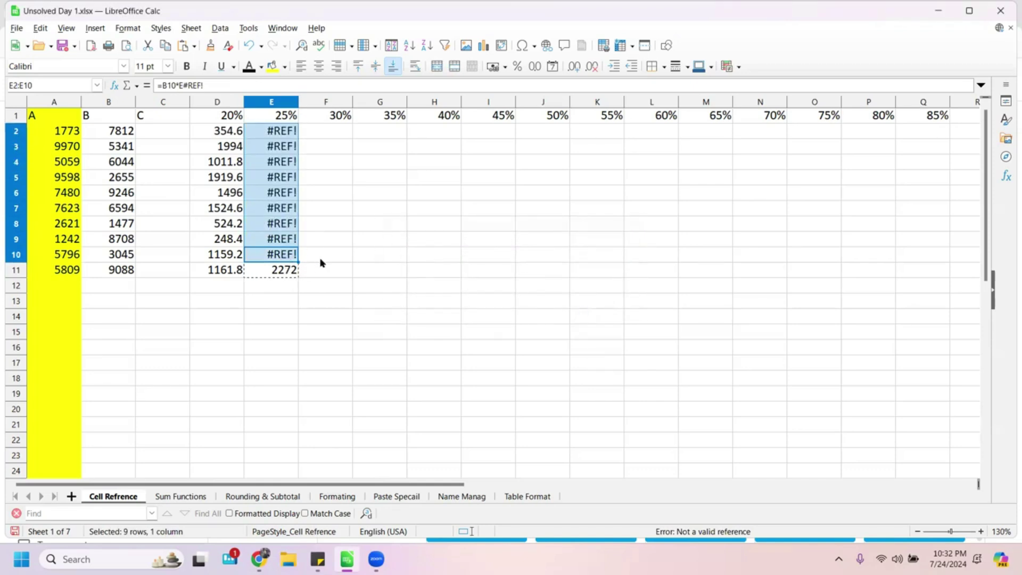
# Extend the D11 mixed-reference formula into E11, and copy it over E2:E10 to complete the 25% column
pyautogui.click(229, 274)
pyautogui.moveTo(244, 277); pyautogui.dragTo(297, 275)
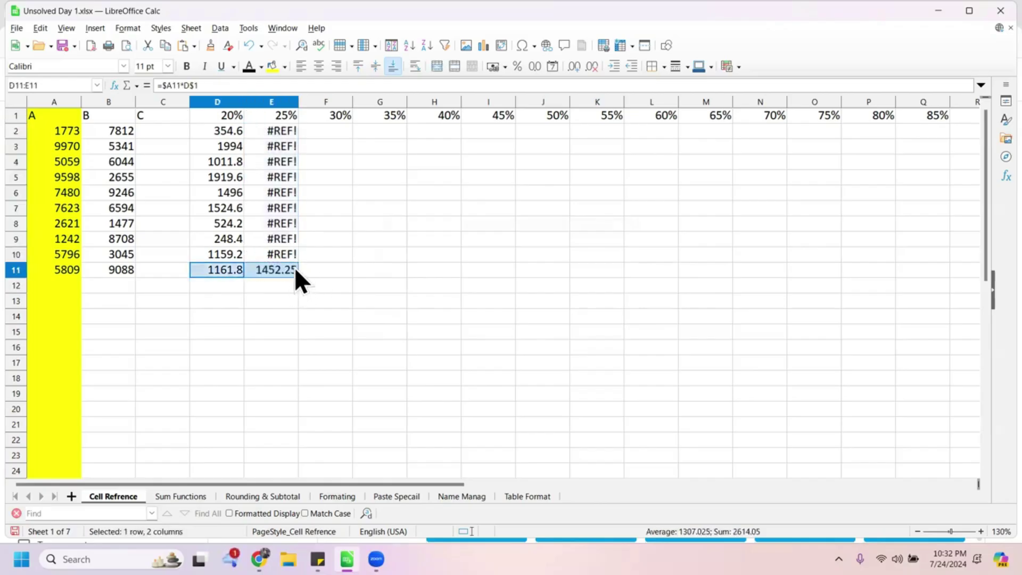
pyautogui.click(287, 269)
pyautogui.hotkey('ctrl', 'c')
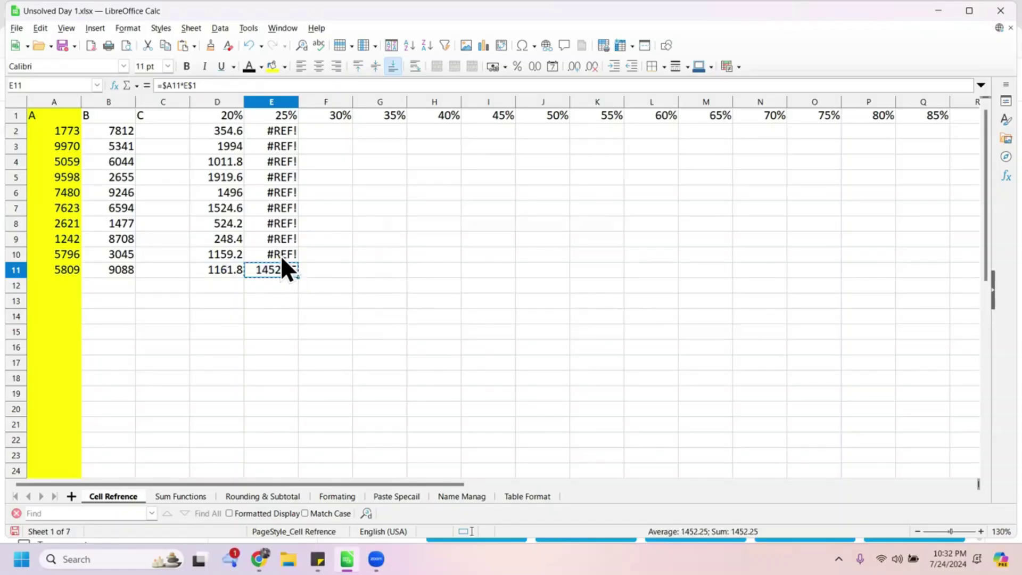
pyautogui.click(280, 254)
pyautogui.hotkey('shift', 'Up')
pyautogui.hotkey('shift', 'Up')
pyautogui.hotkey('shift', 'Up')
pyautogui.hotkey('shift', 'Up')
pyautogui.hotkey('shift', 'Up')
pyautogui.hotkey('shift', 'Up')
pyautogui.hotkey('shift', 'Up')
pyautogui.hotkey('shift', 'Up')
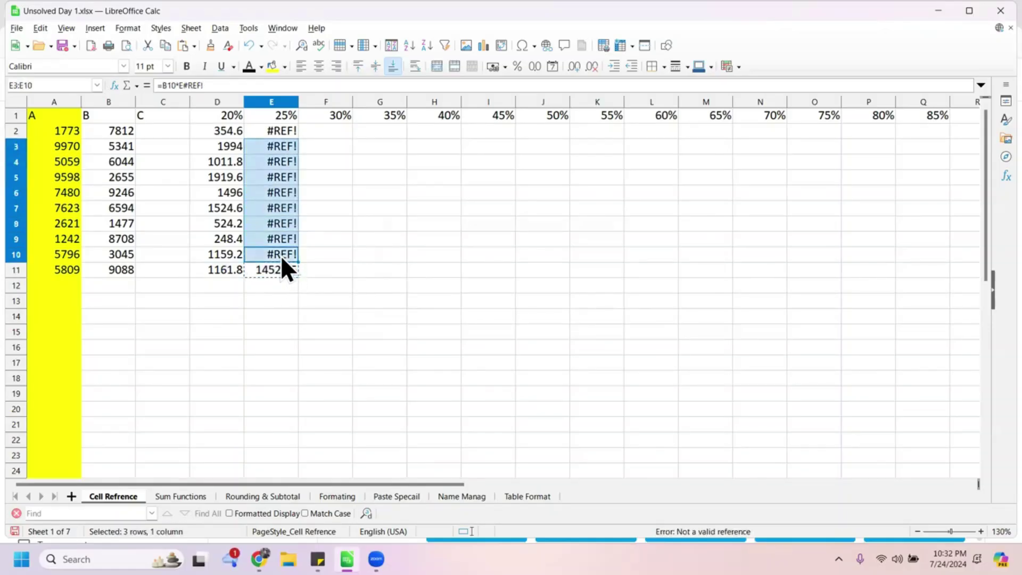
pyautogui.hotkey('ctrl', 'v')
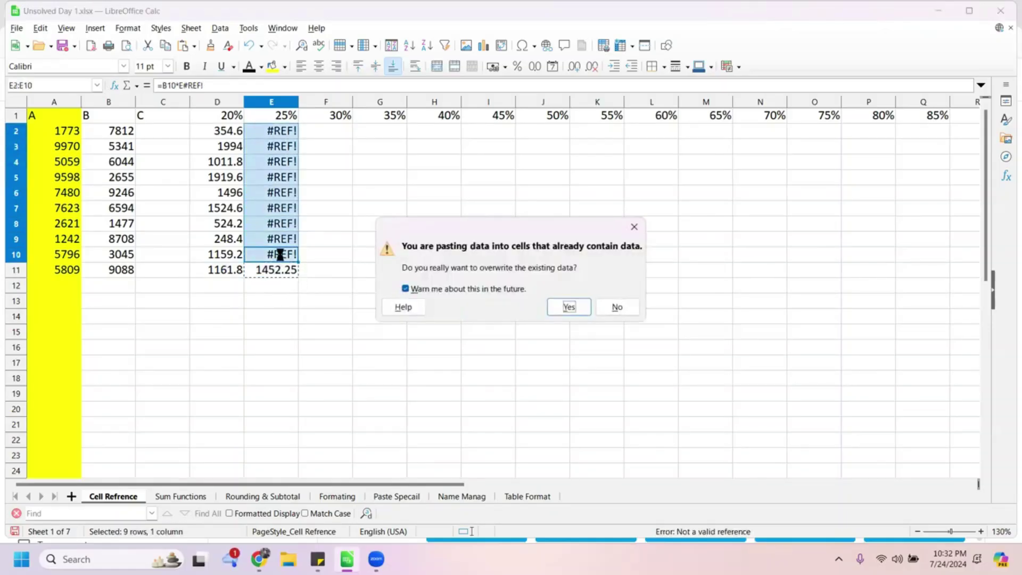
pyautogui.click(582, 309)
pyautogui.click(383, 241)
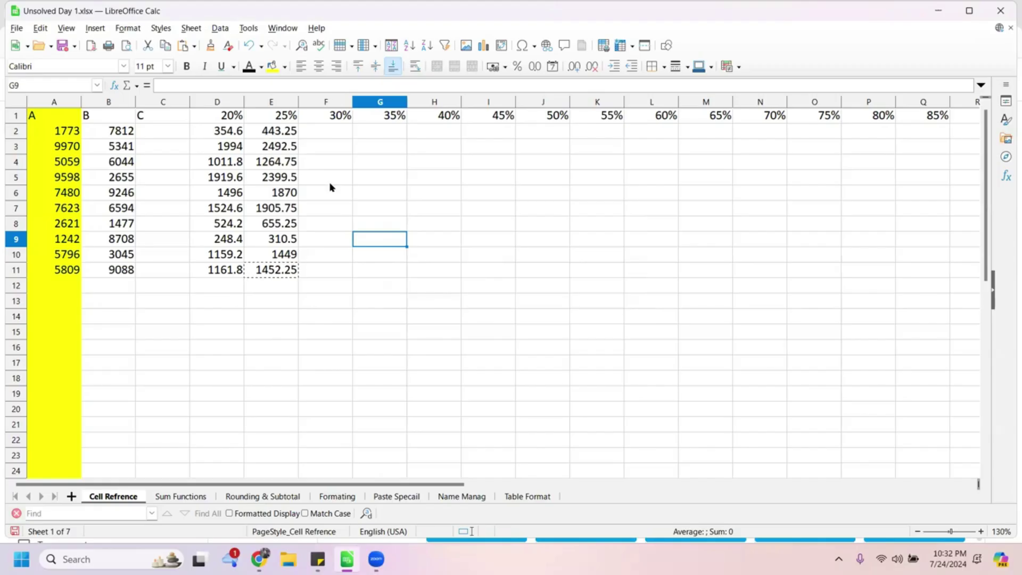
# Review the mixed-reference formula =$A2*E$1 in E2 and fill it across row 2 through Q2
pyautogui.click(267, 131)
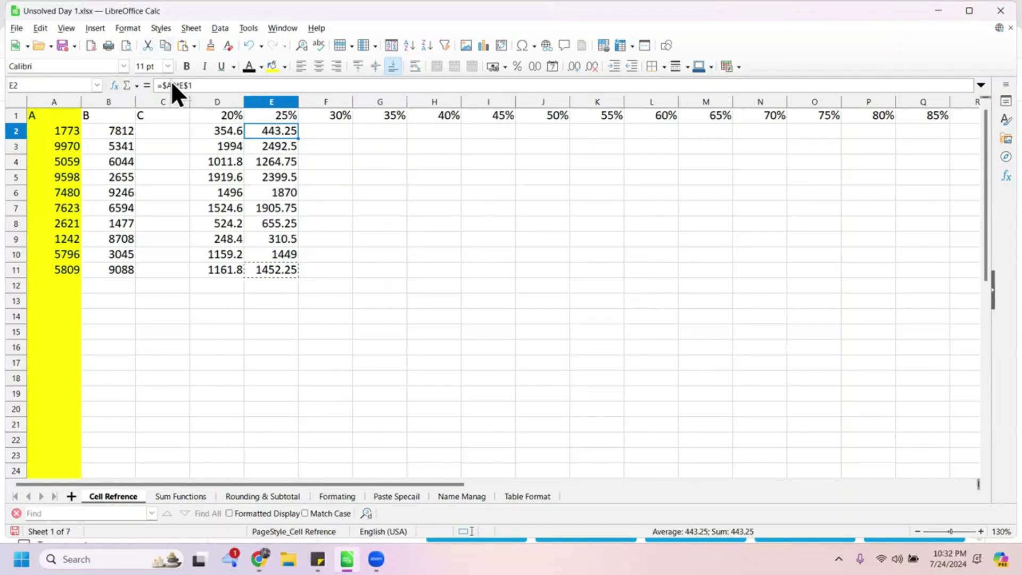
pyautogui.click(201, 85)
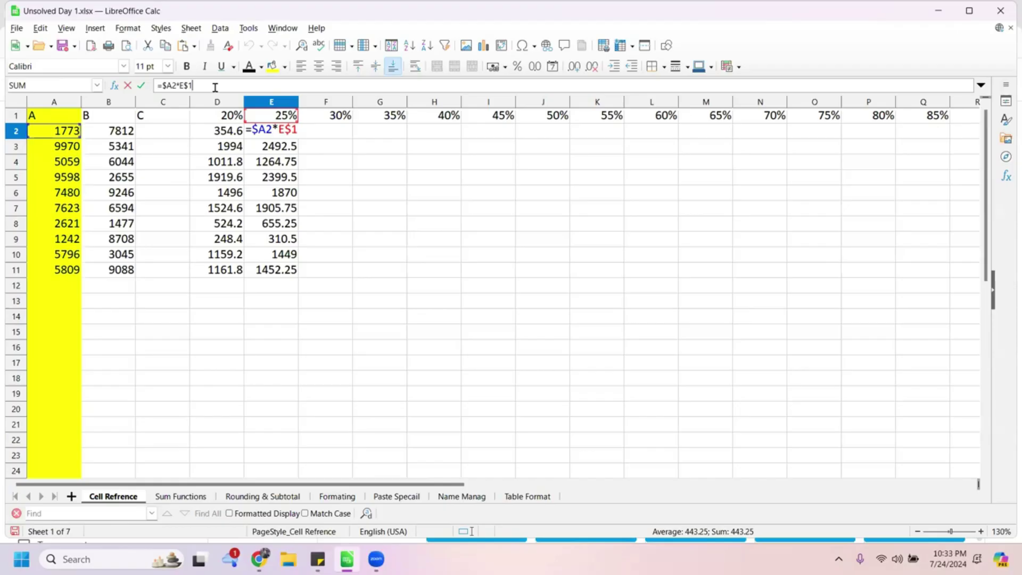
pyautogui.press('Return')
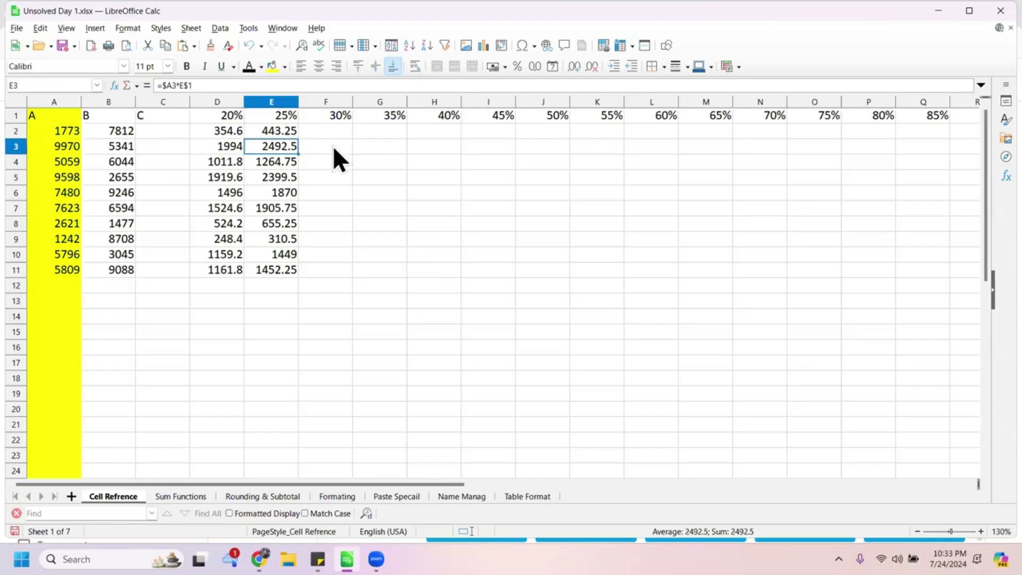
pyautogui.click(282, 131)
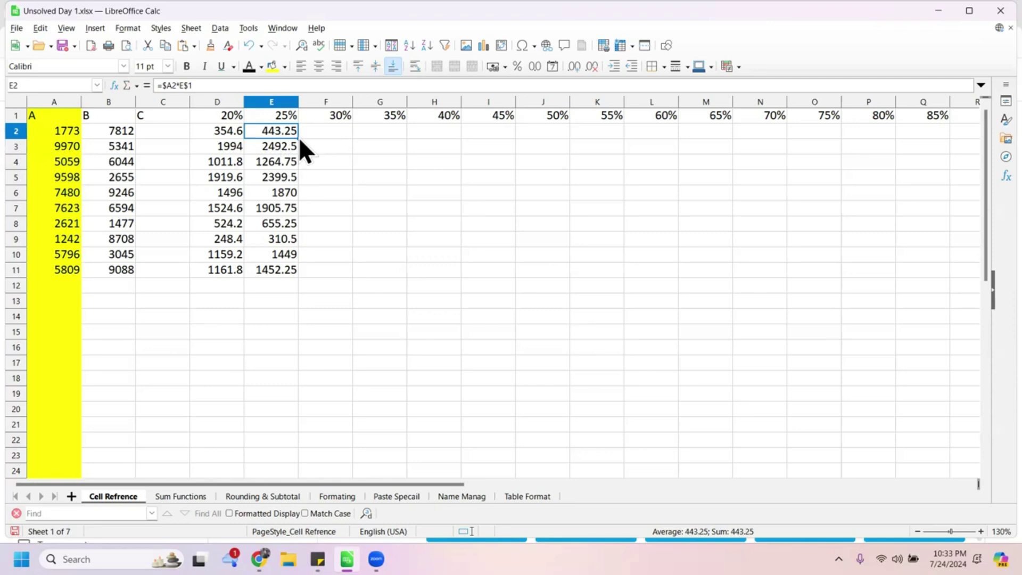
pyautogui.moveTo(298, 136); pyautogui.dragTo(939, 128)
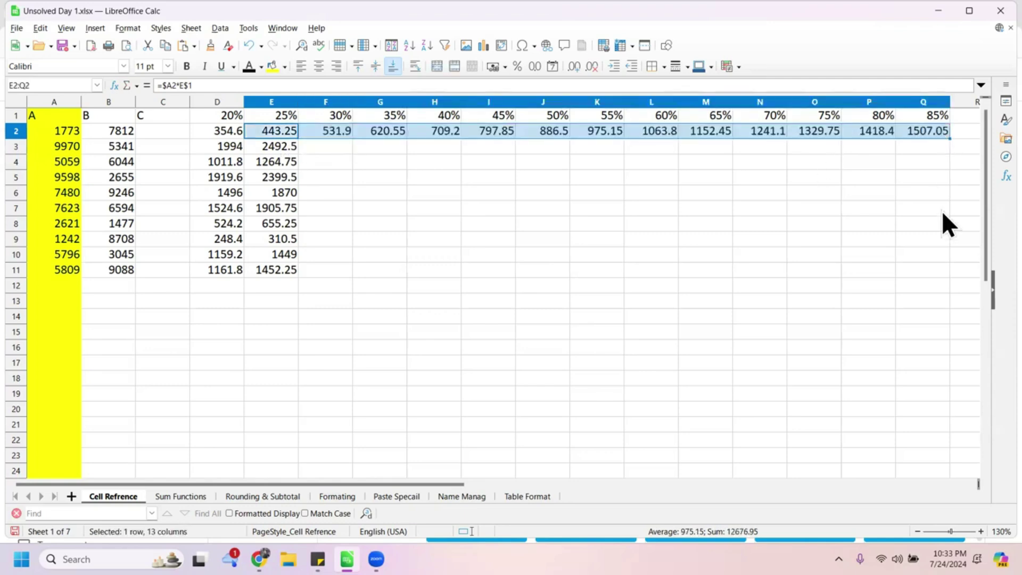
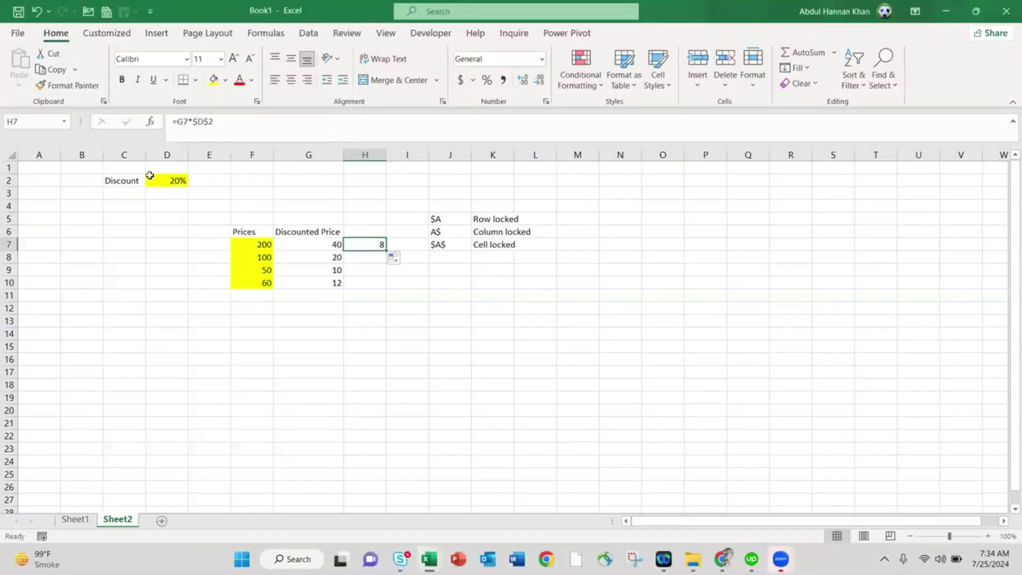
# Clear the contents of the range C1:M13 on Sheet2 of Book1 in Excel
pyautogui.moveTo(124, 167); pyautogui.dragTo(590, 327)
pyautogui.press('Delete')
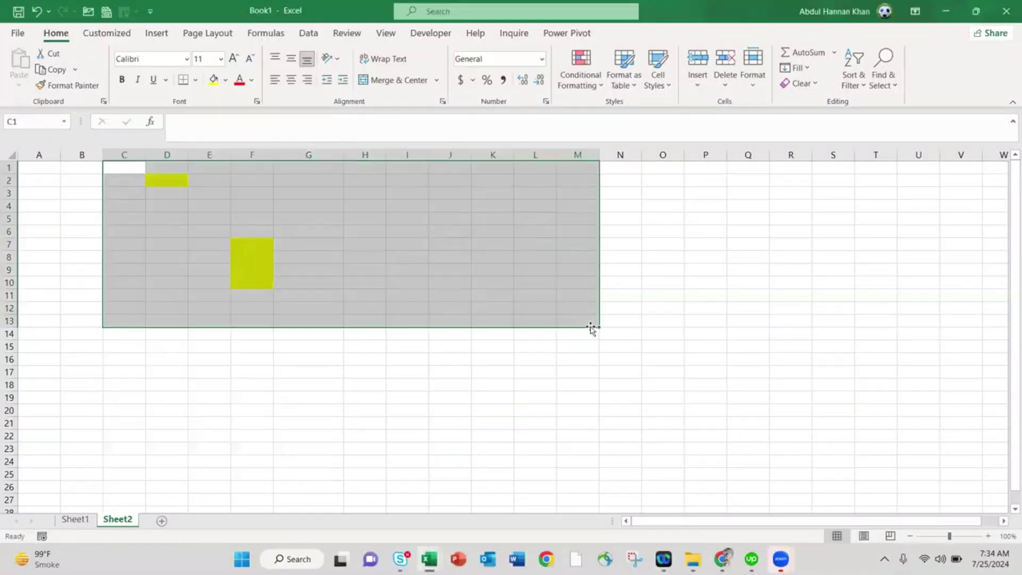
pyautogui.click(831, 359)
# Locate Unsolved Day 1.xlsx in the Training Day 1 folder and bring that workbook forward in Excel
pyautogui.moveTo(430, 559)
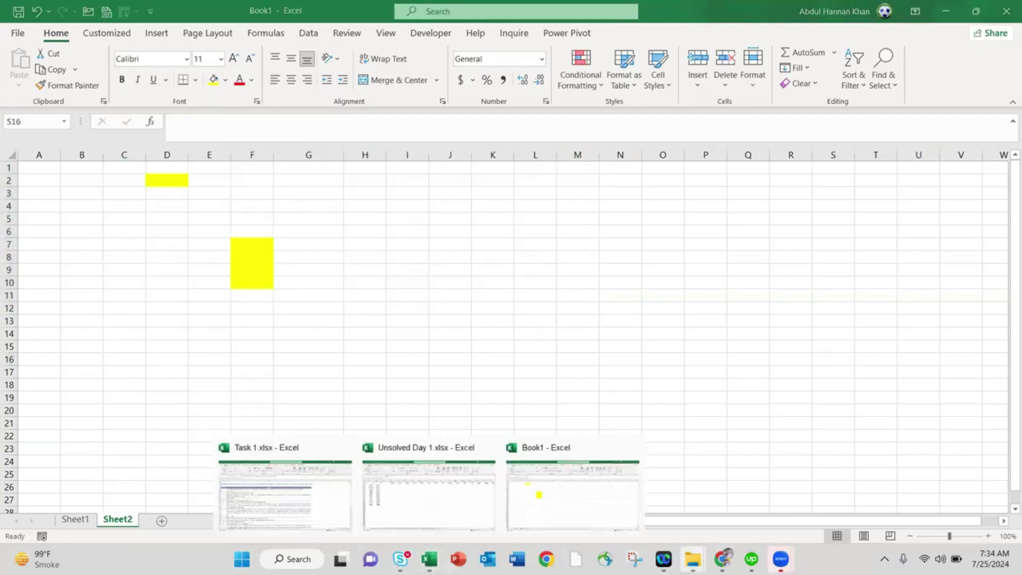
pyautogui.moveTo(693, 559)
pyautogui.click(754, 491)
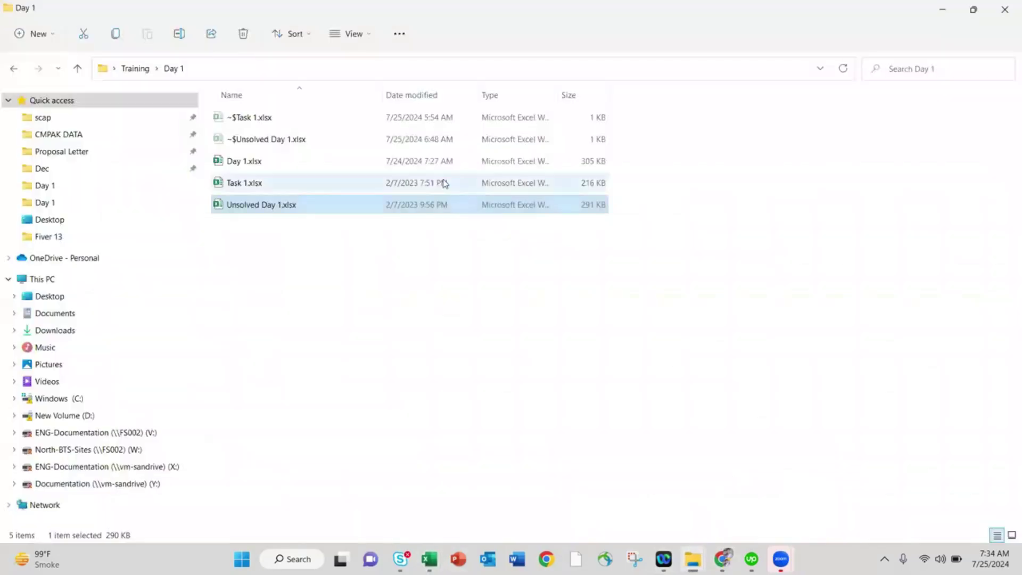
pyautogui.doubleClick(306, 207)
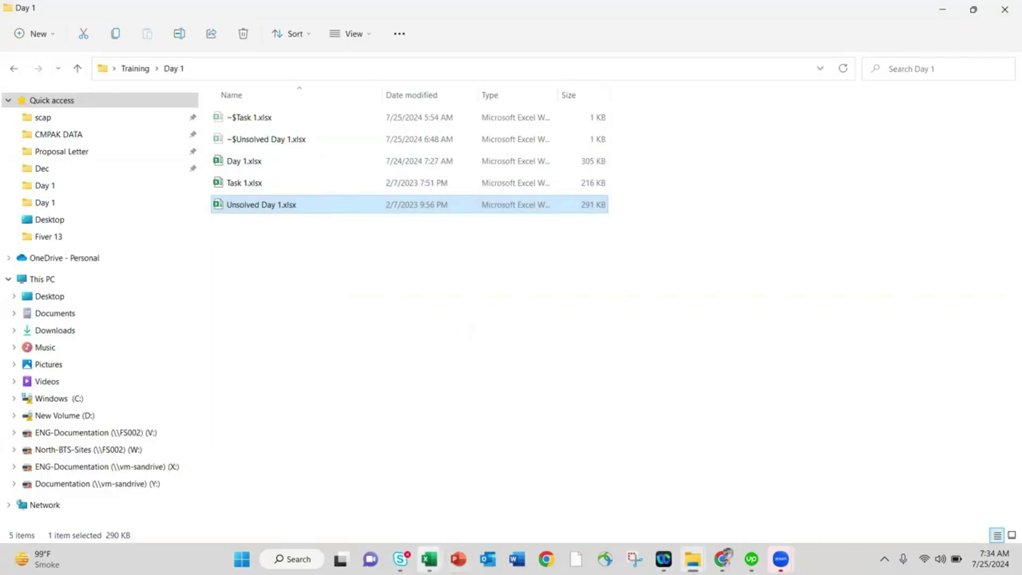
pyautogui.moveTo(429, 560)
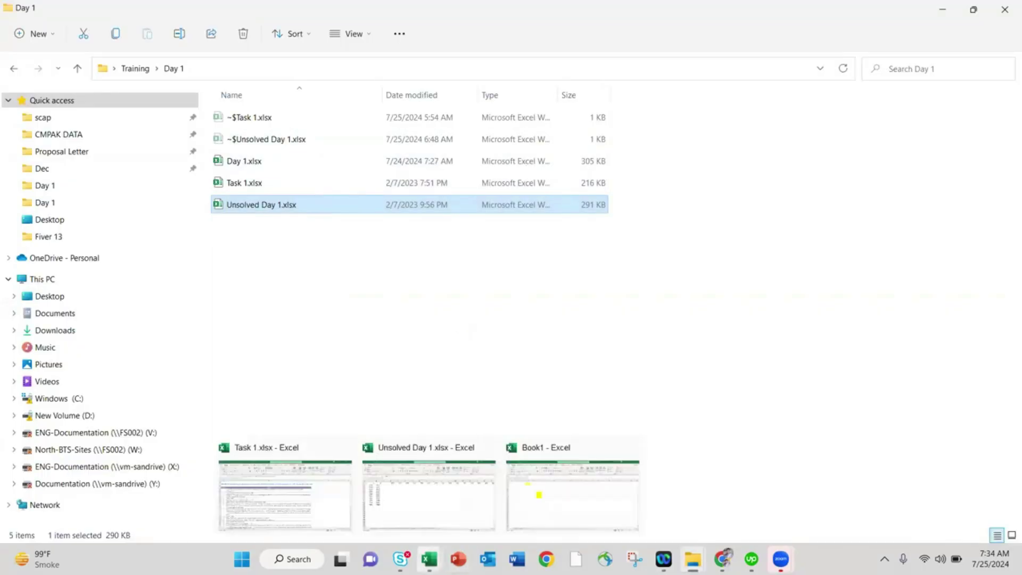
pyautogui.click(432, 495)
pyautogui.click(295, 244)
pyautogui.click(220, 191)
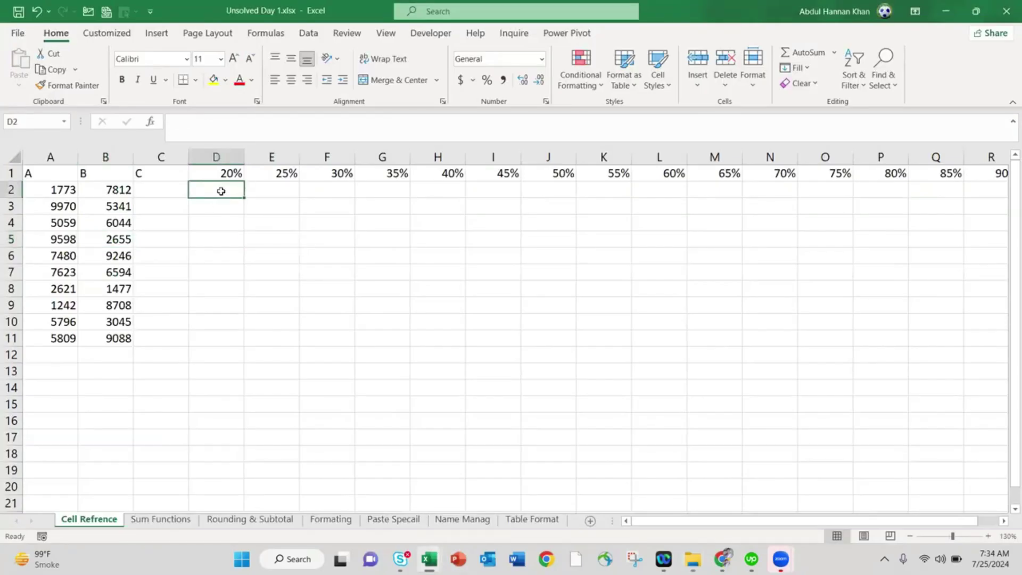
pyautogui.write('=')
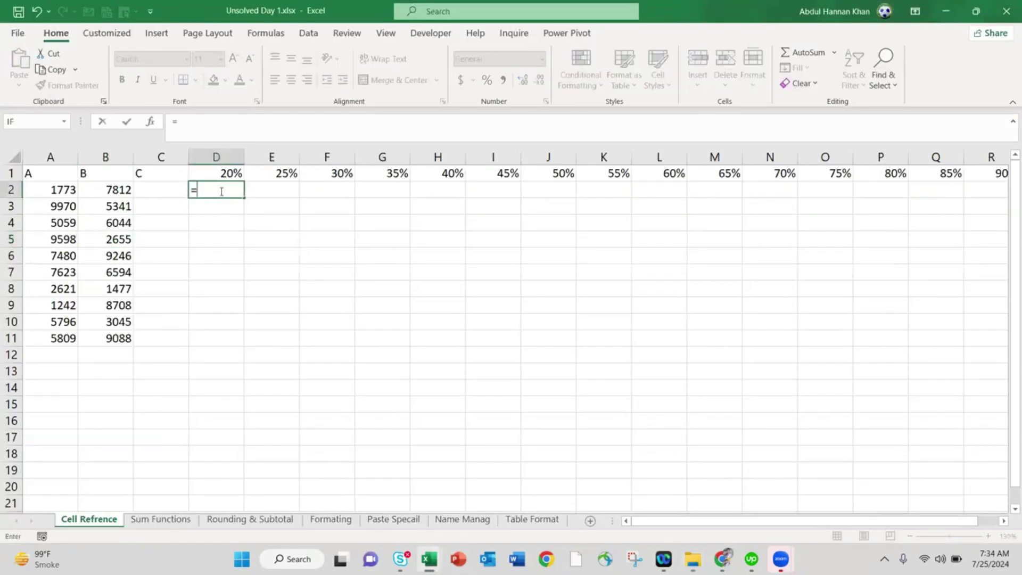
pyautogui.press('Left')
pyautogui.press('Left')
pyautogui.press('Left')
pyautogui.write('*')
pyautogui.press('Escape')
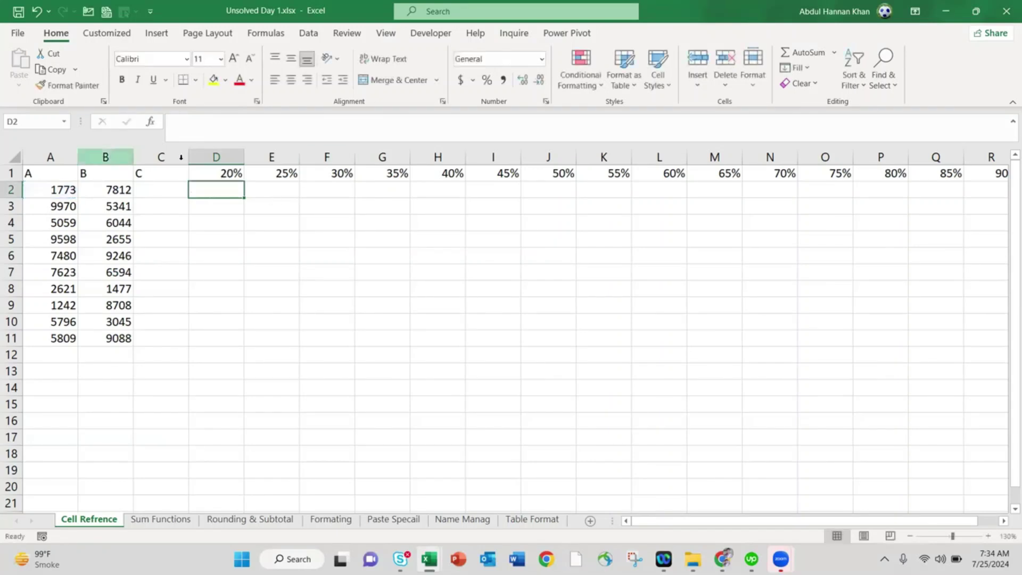
# Delete columns B and C so the percentage headers sit directly beside column A
pyautogui.moveTo(110, 157); pyautogui.dragTo(150, 170)
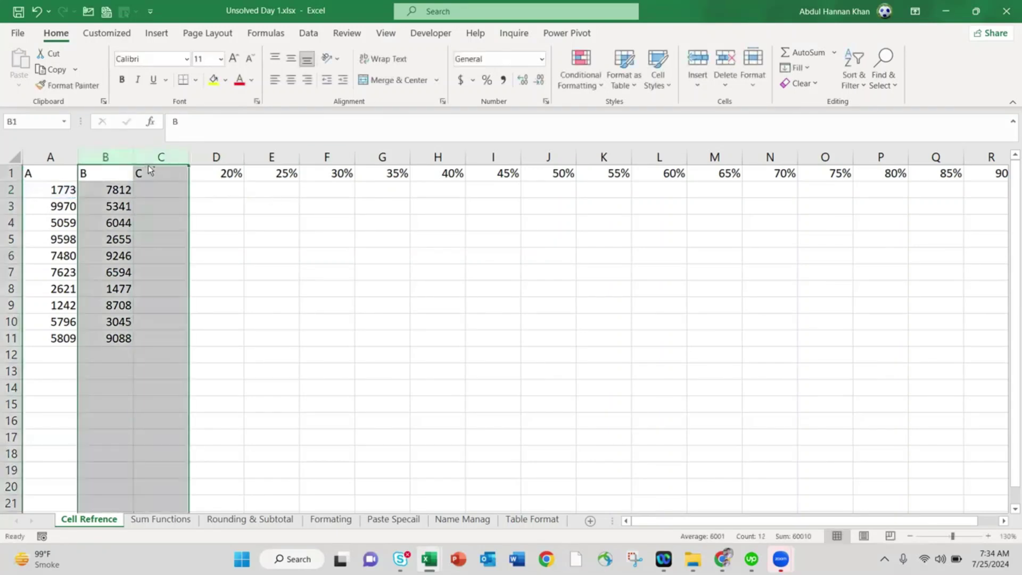
pyautogui.hotkey('ctrl', '-')
pyautogui.press('Down')
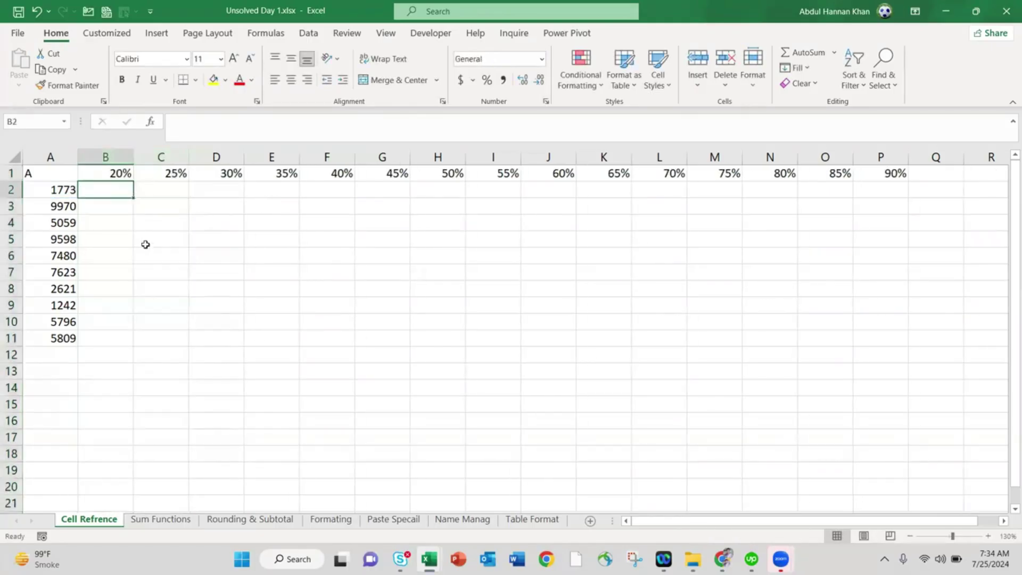
# Rename the header in A1 to Sales
pyautogui.click(50, 175)
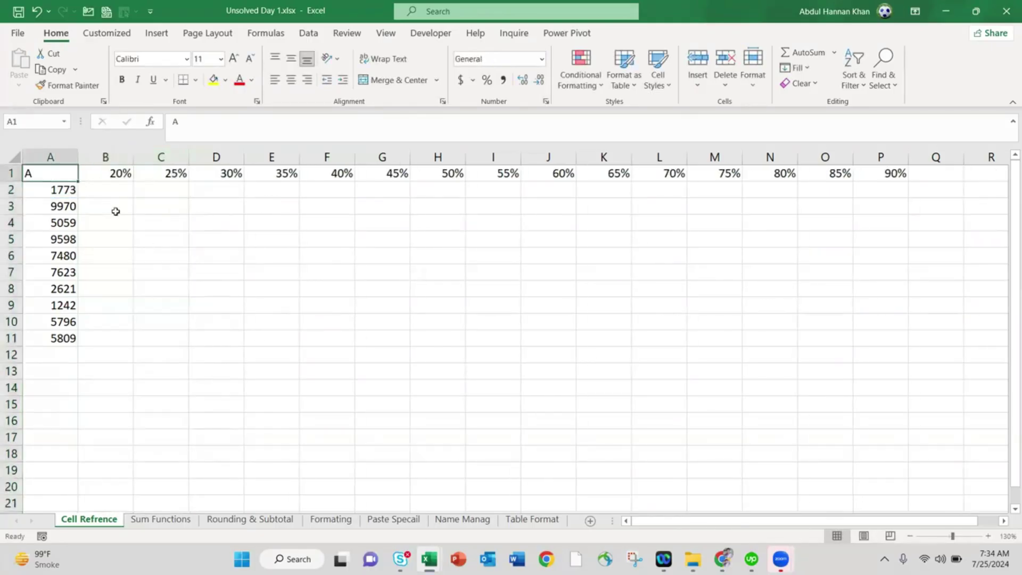
pyautogui.write('Sales')
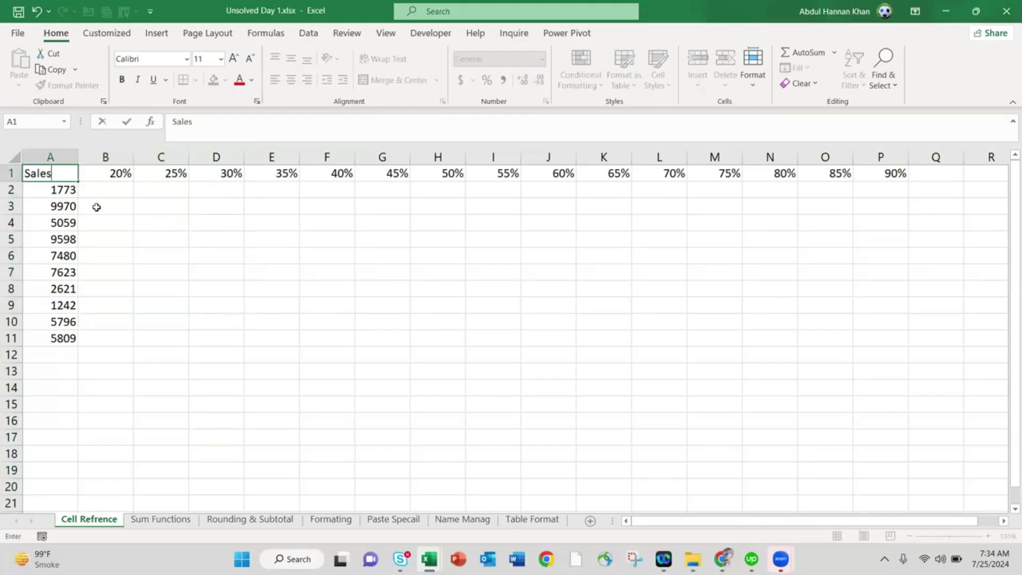
pyautogui.press('Return')
pyautogui.press('Up')
pyautogui.press('Right')
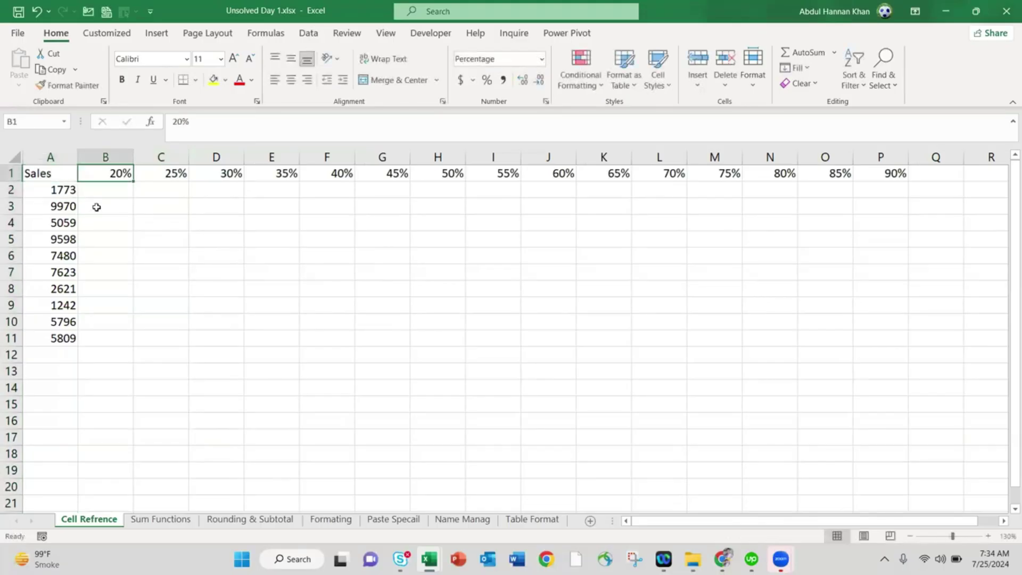
pyautogui.press('Left')
pyautogui.press('Right')
pyautogui.press('Right')
pyautogui.press('Left')
pyautogui.press('Left')
pyautogui.press('Down')
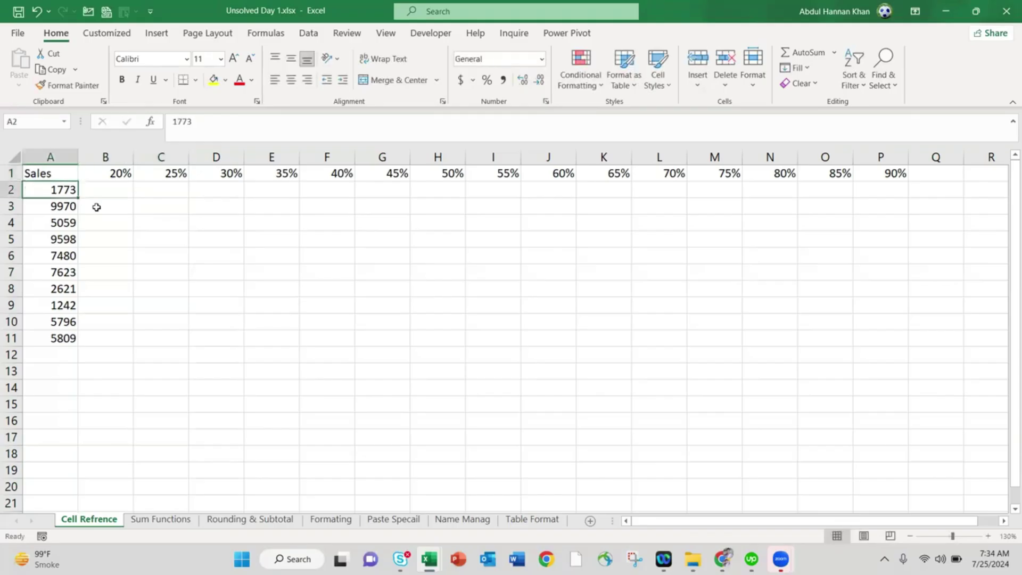
pyautogui.press('Right')
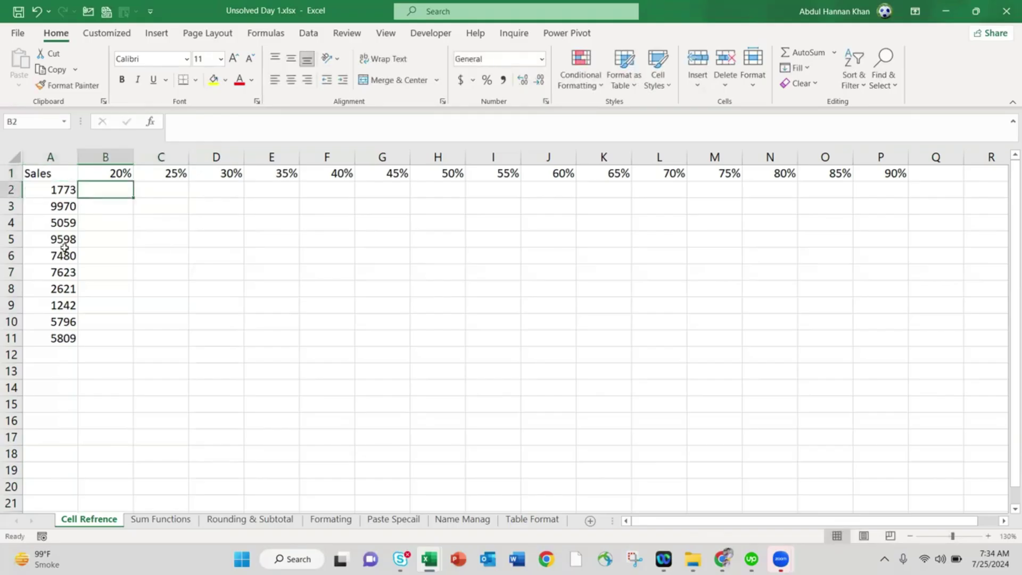
# Widen column A and shade the header row A1:P1 with a light blue fill
pyautogui.moveTo(78, 158); pyautogui.dragTo(781, 168)
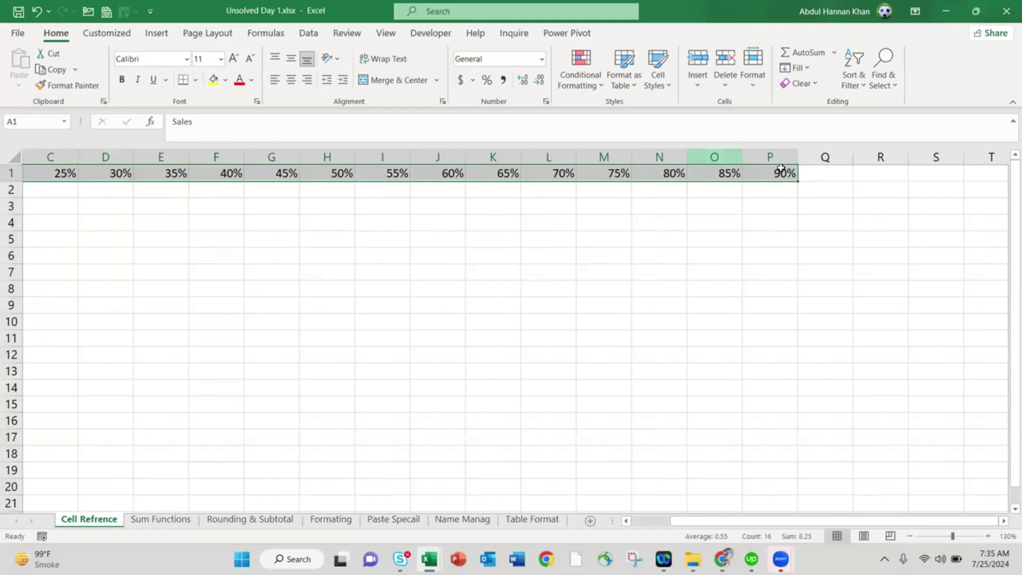
pyautogui.click(226, 80)
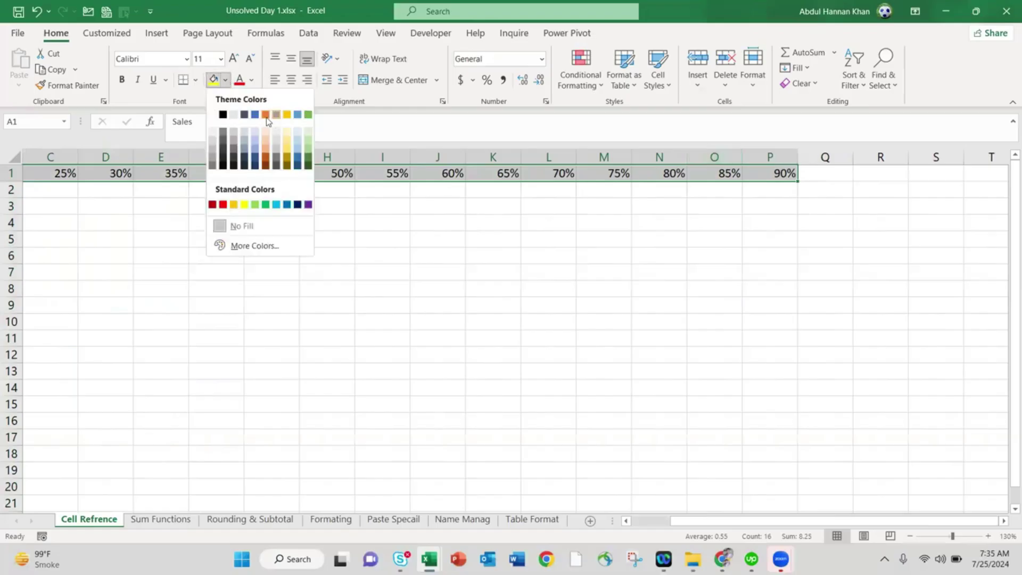
pyautogui.click(297, 139)
# Shade the sales figures in A2:A11 with a light green fill
pyautogui.moveTo(104, 191); pyautogui.dragTo(99, 337)
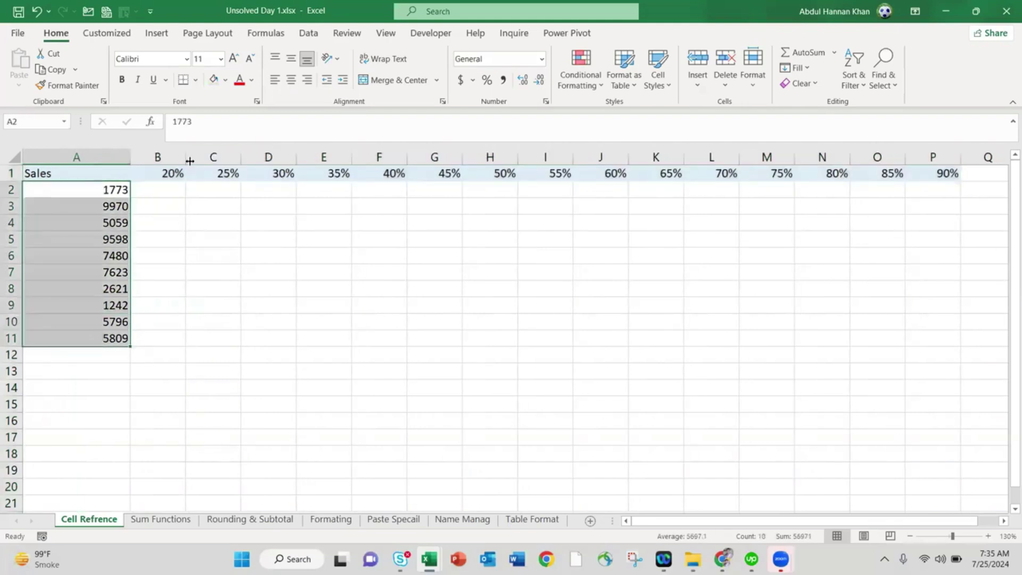
pyautogui.click(226, 80)
pyautogui.click(301, 138)
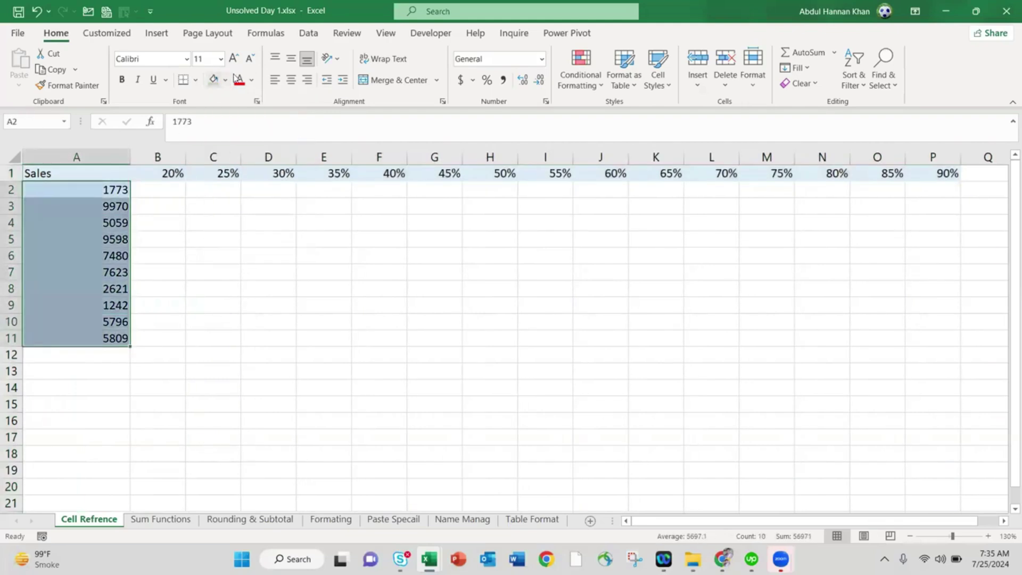
pyautogui.click(226, 80)
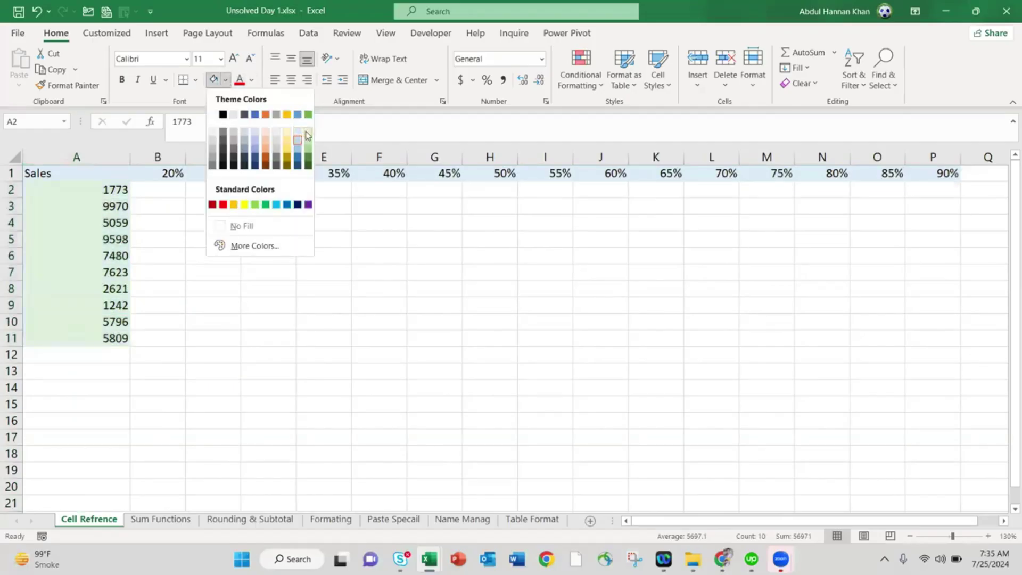
pyautogui.click(302, 137)
# Shade the empty results area B2:P11 with a light orange fill
pyautogui.click(178, 187)
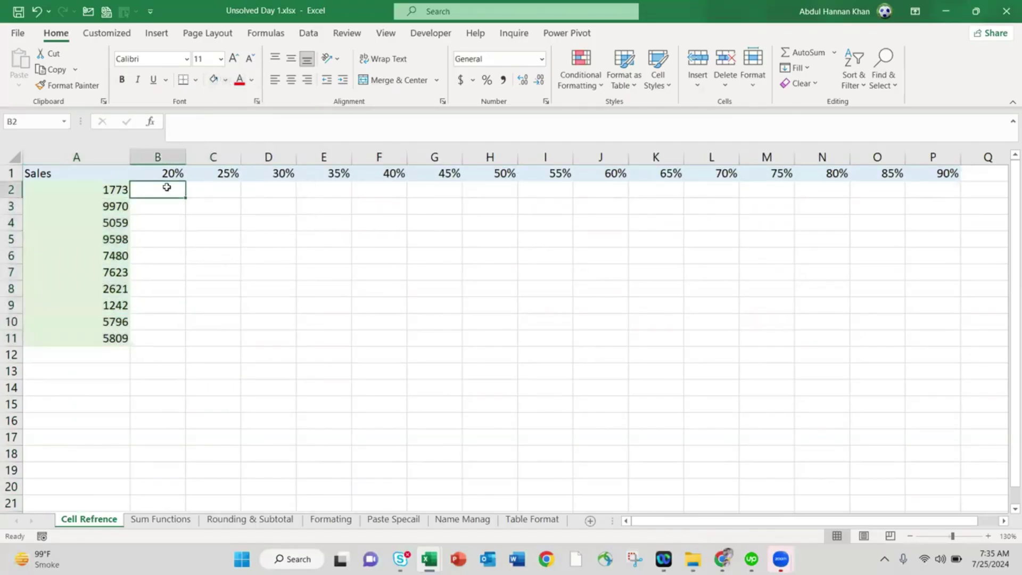
pyautogui.moveTo(173, 189); pyautogui.dragTo(920, 340)
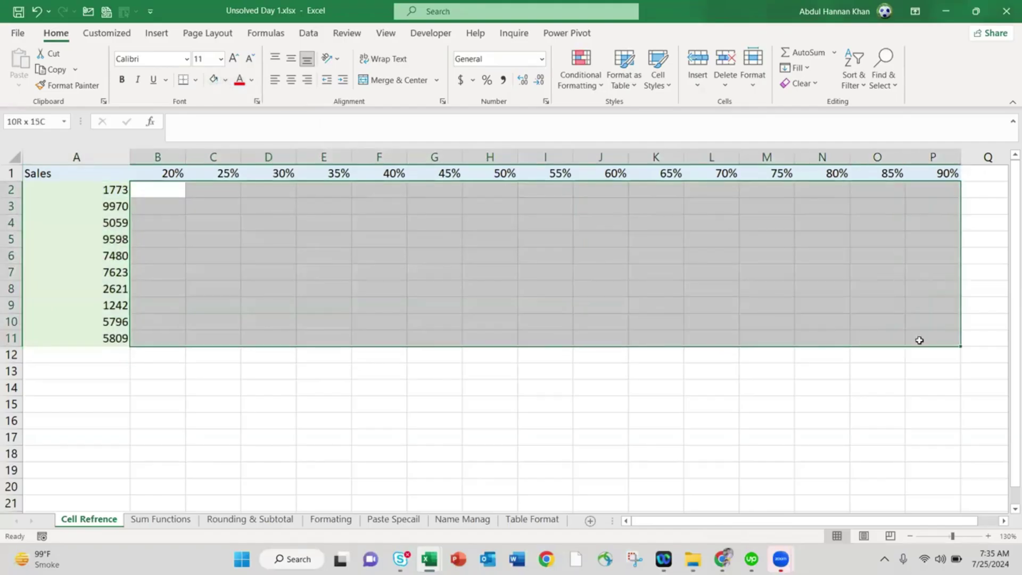
pyautogui.click(226, 80)
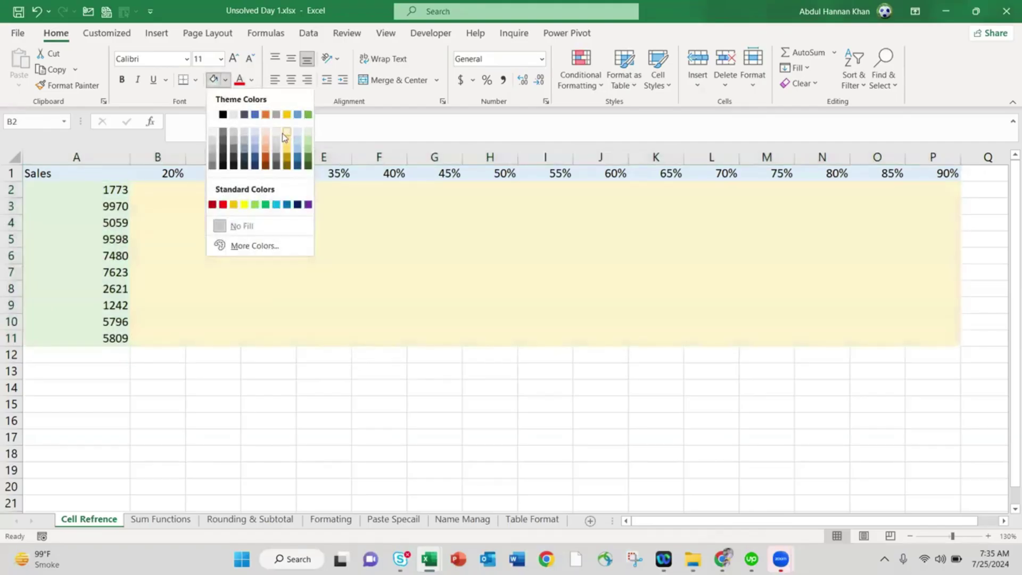
pyautogui.click(265, 133)
pyautogui.click(213, 206)
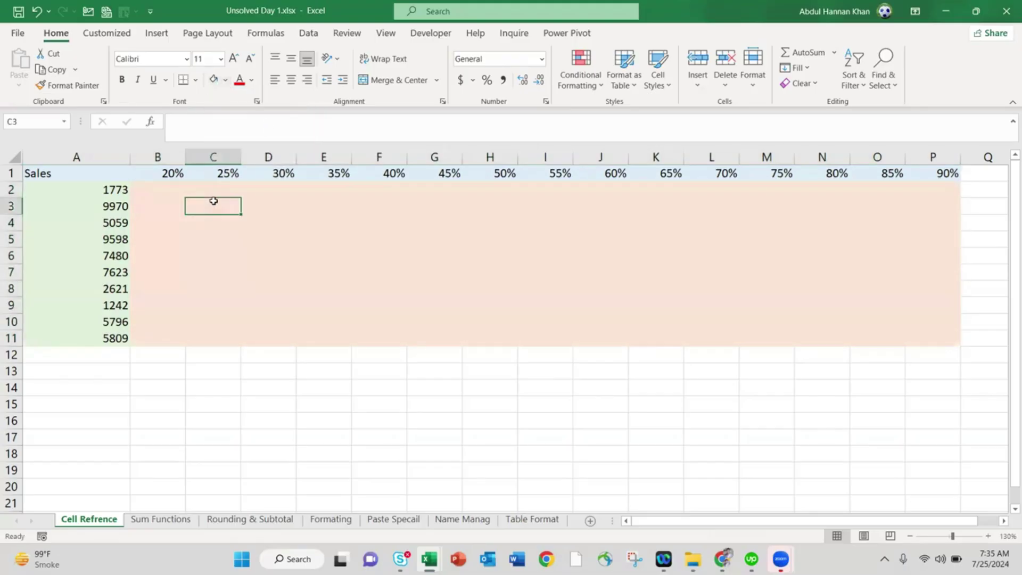
# Apply all borders to the whole table A1:P11
pyautogui.click(123, 184)
pyautogui.hotkey('ctrl', 'a')
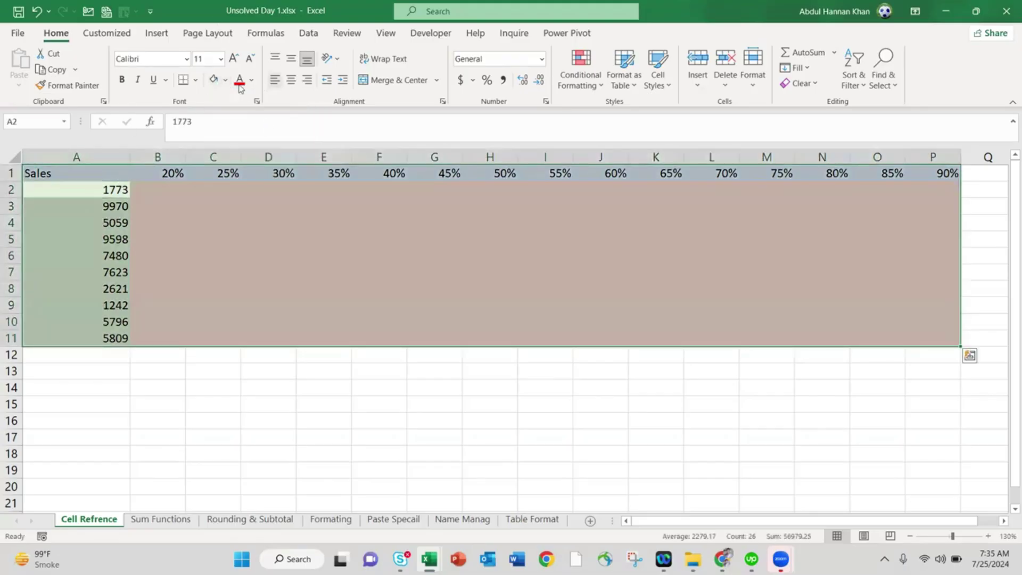
pyautogui.click(196, 80)
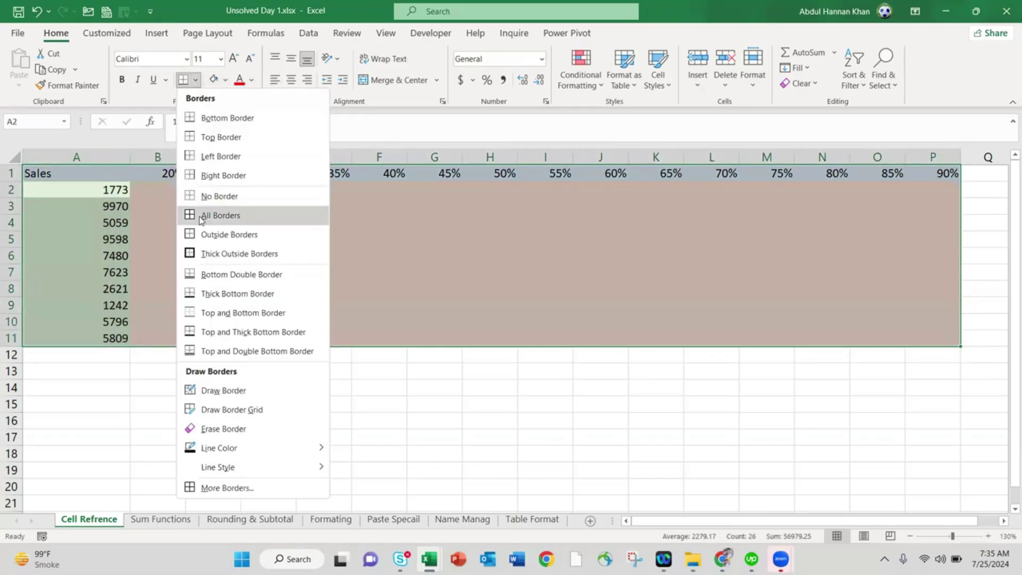
pyautogui.click(201, 215)
# Enter the relative-reference formula =A2*B1 in B2 to multiply the first sales figure by its percentage
pyautogui.click(172, 188)
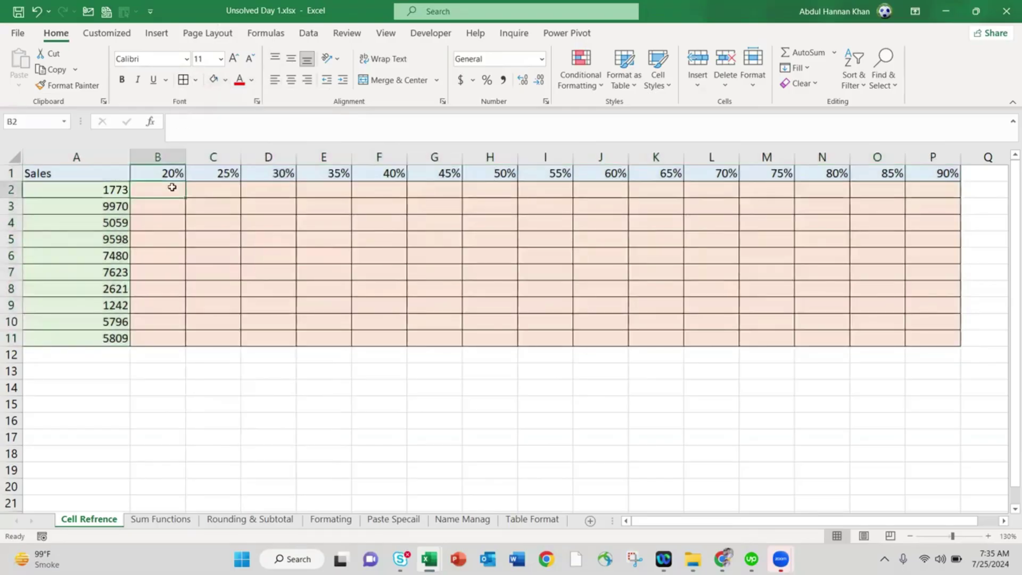
pyautogui.write('=')
pyautogui.press('Left')
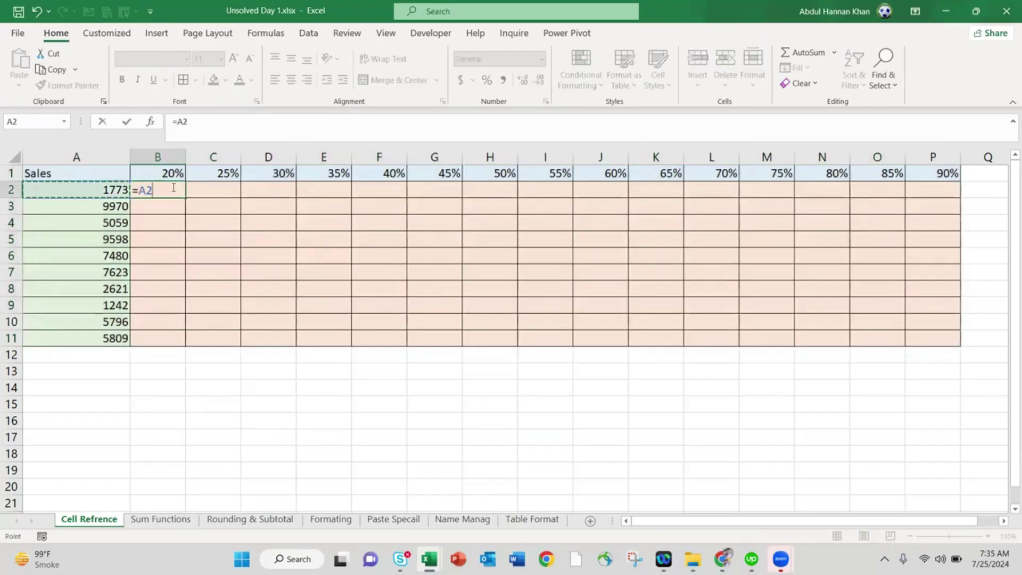
pyautogui.write('*')
pyautogui.click(220, 173)
pyautogui.press('Left')
pyautogui.press('Return')
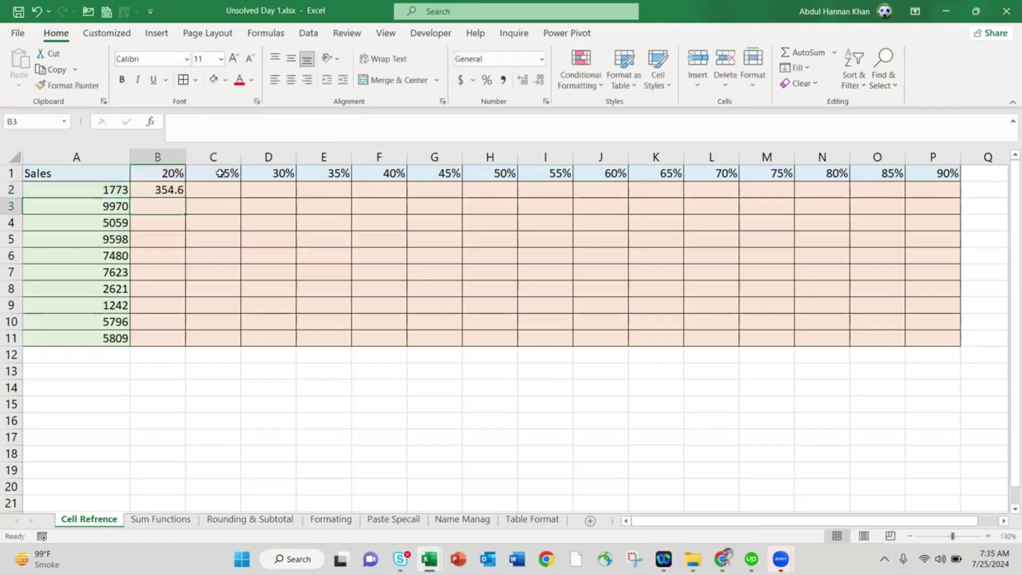
pyautogui.press('Up')
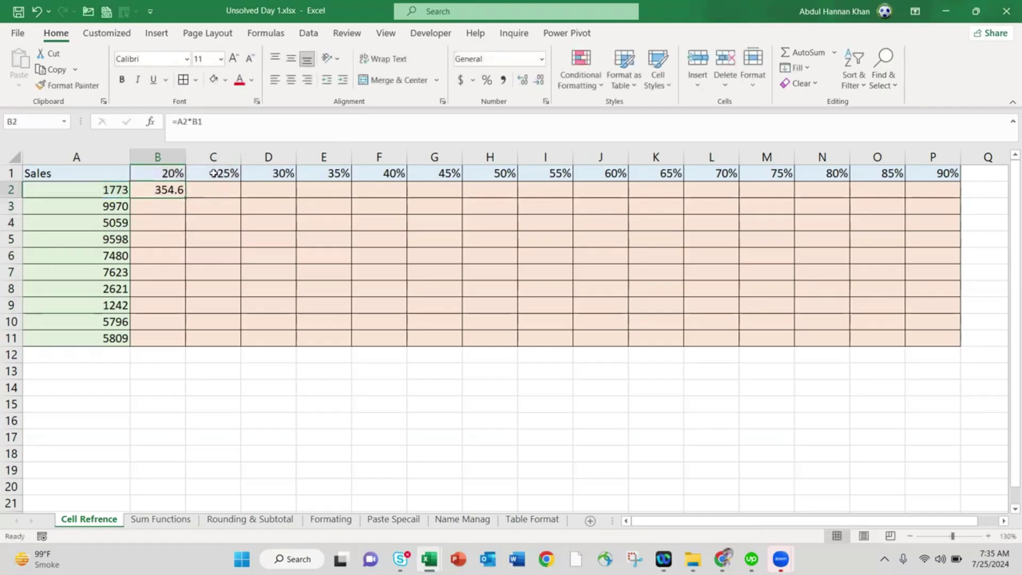
# Fill the B2 formula across to G2 and check the cell references in the first copied formulas
pyautogui.click(181, 121)
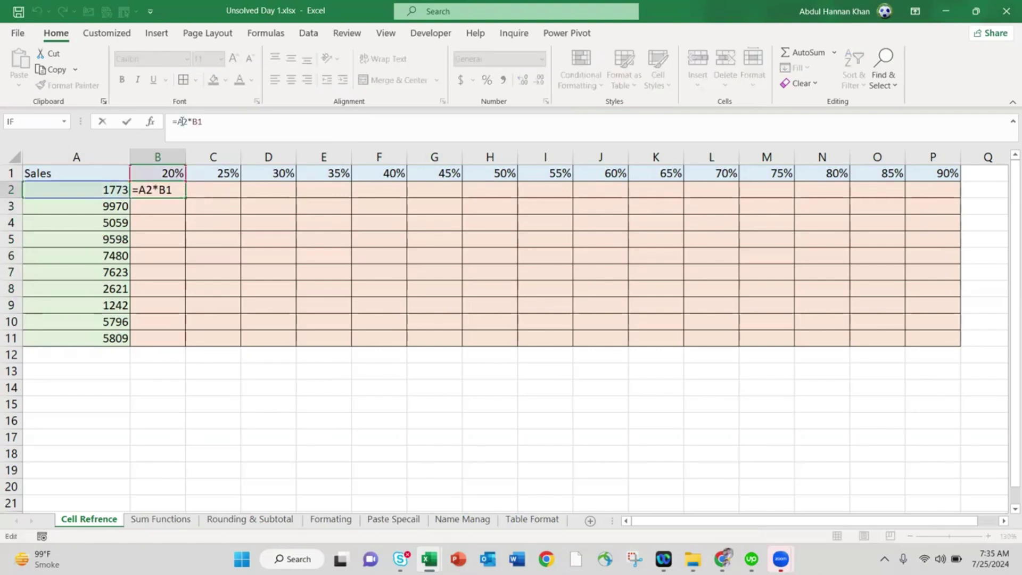
pyautogui.press('Escape')
pyautogui.moveTo(188, 195); pyautogui.dragTo(435, 192)
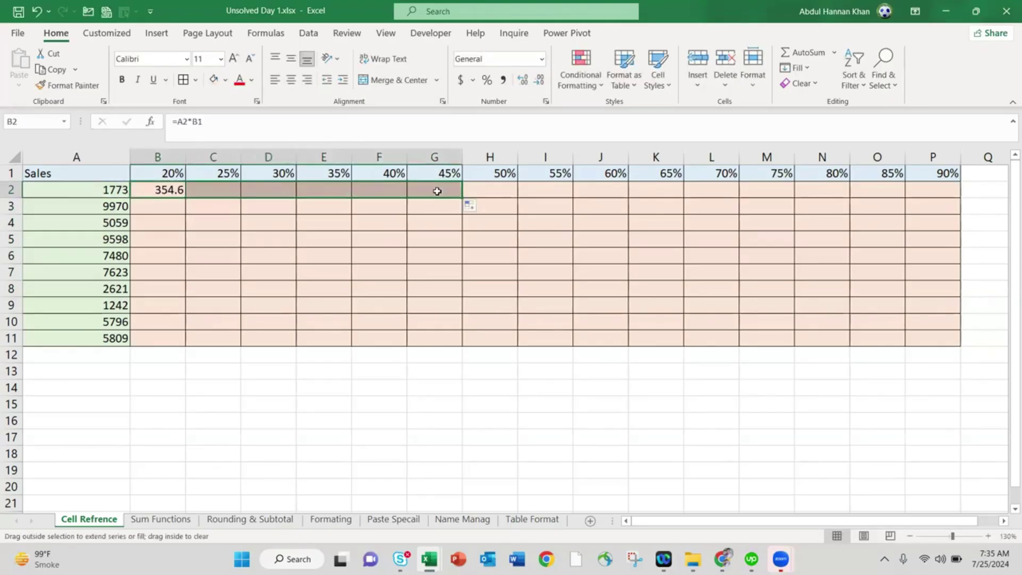
pyautogui.click(171, 190)
pyautogui.press('Right')
pyautogui.click(170, 190)
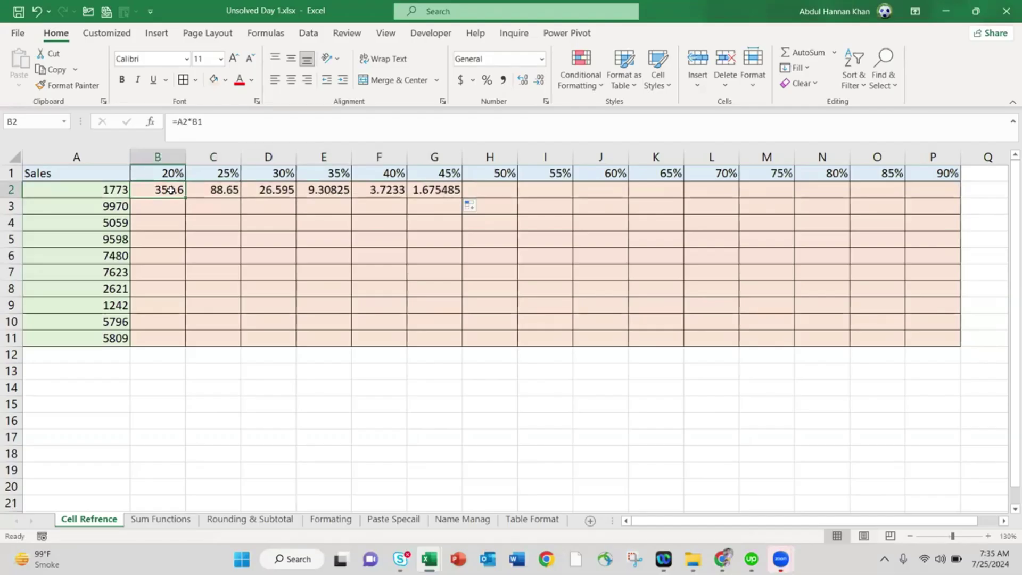
pyautogui.click(215, 194)
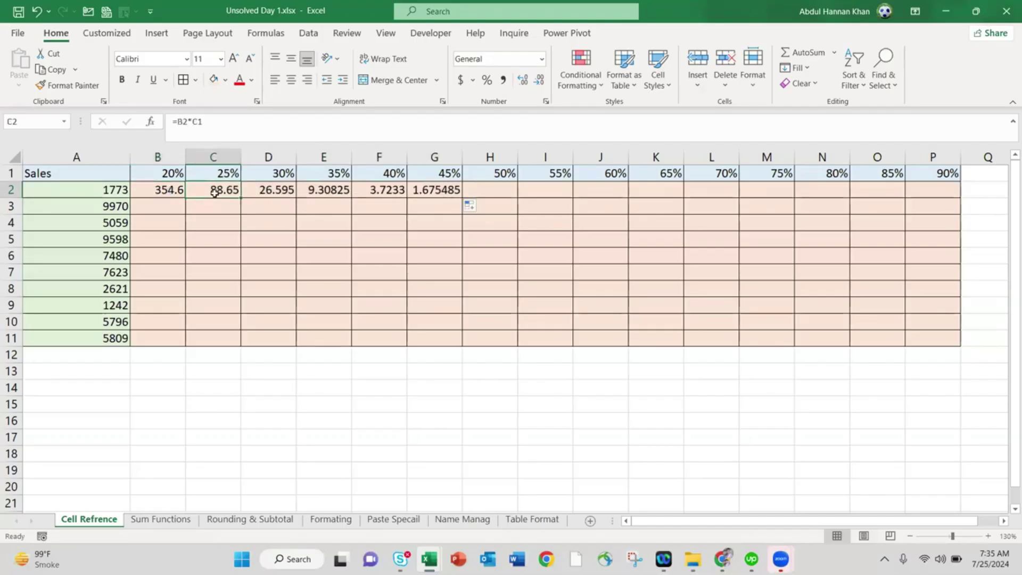
pyautogui.press('Right')
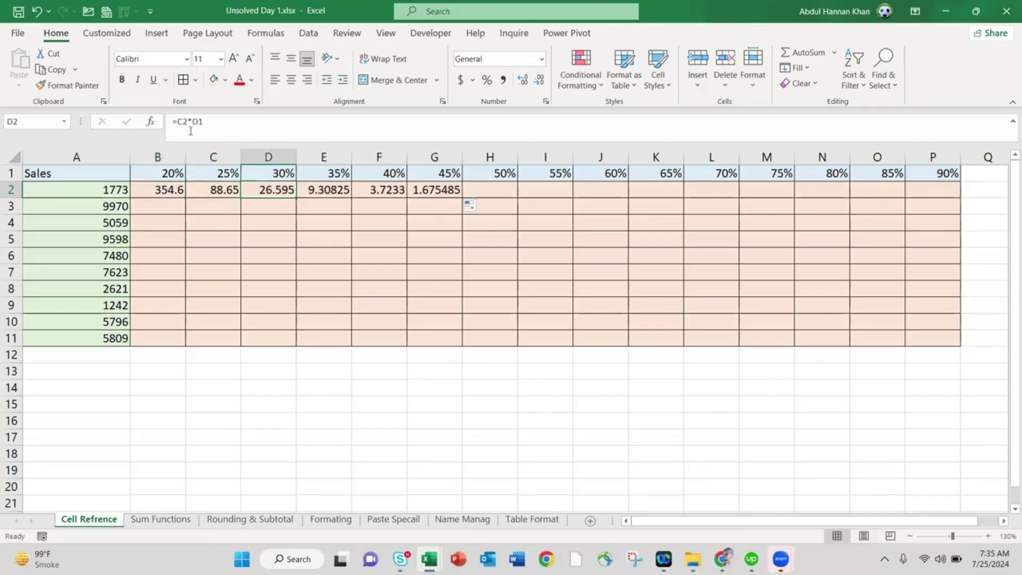
pyautogui.press('Right')
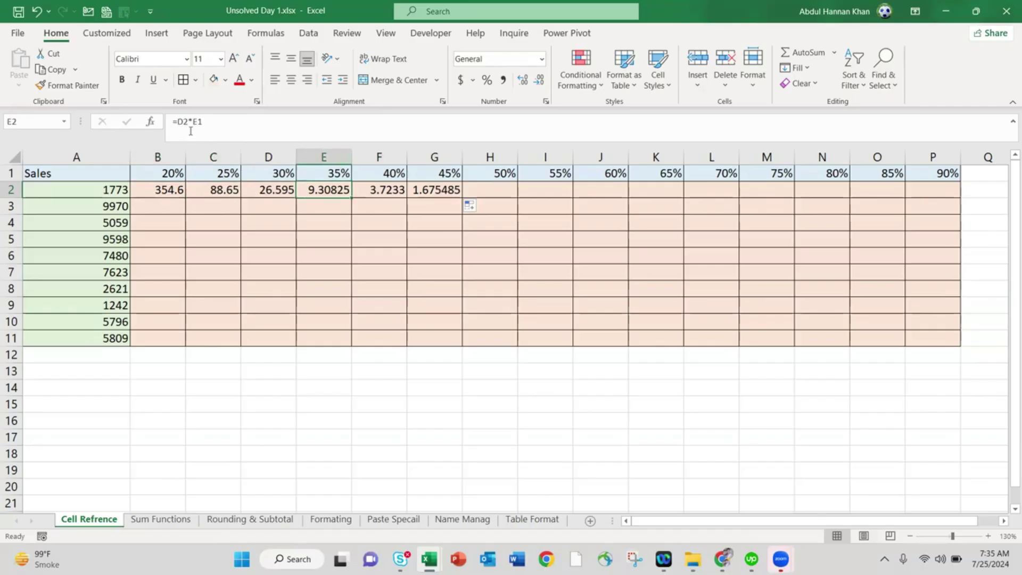
# Clear the trial formulas from B2:G2
pyautogui.press('Left')
pyautogui.press('Left')
pyautogui.press('Left')
pyautogui.hotkey('shift', 'Right')
pyautogui.hotkey('shift', 'Right')
pyautogui.hotkey('shift', 'Right')
pyautogui.hotkey('shift', 'Right')
pyautogui.hotkey('shift', 'Right')
pyautogui.press('Delete')
# Enter =A2 in B2 and fill the formula across row 2 to I2
pyautogui.hotkey('shift', 'Left')
pyautogui.hotkey('shift', 'Left')
pyautogui.hotkey('shift', 'Left')
pyautogui.hotkey('shift', 'Left')
pyautogui.hotkey('shift', 'Left')
pyautogui.write('=')
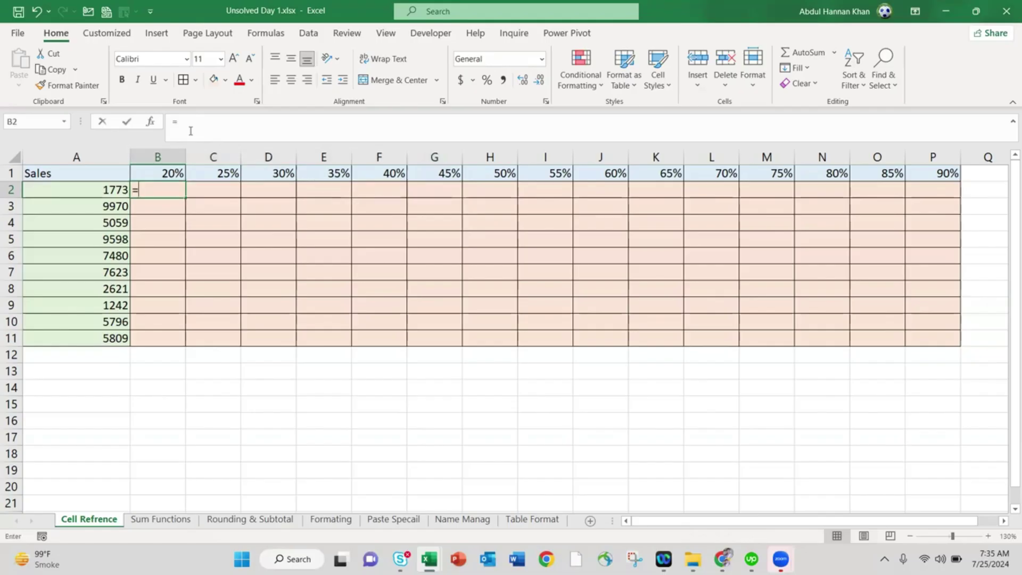
pyautogui.press('Left')
pyautogui.press('Return')
pyautogui.press('Up')
pyautogui.moveTo(186, 198); pyautogui.dragTo(551, 221)
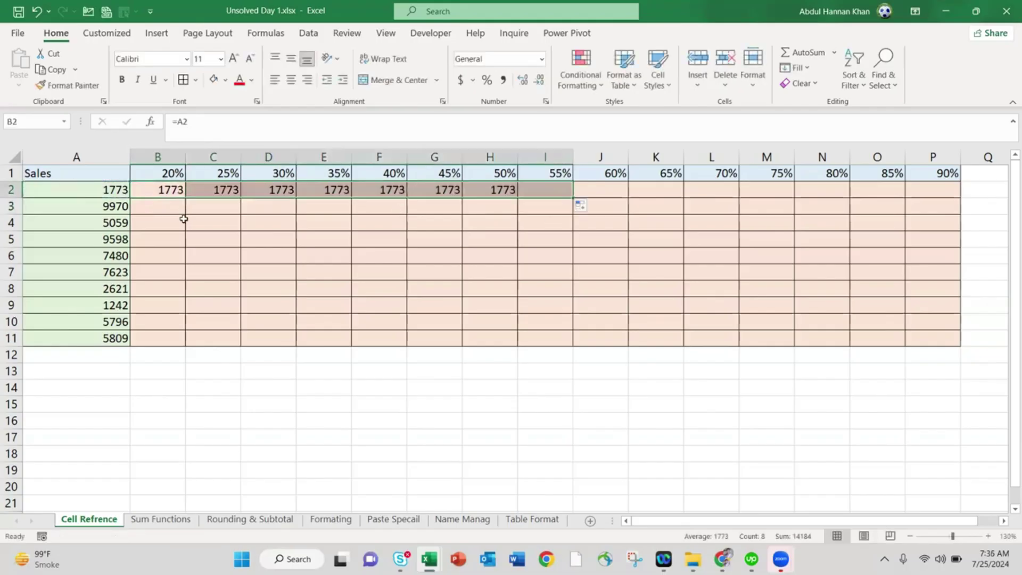
# Examine the formulas across row 2 from B2 to G2 to see how copying sideways affects the column letter
pyautogui.click(183, 190)
pyautogui.press('Right')
pyautogui.press('Right')
pyautogui.press('Left')
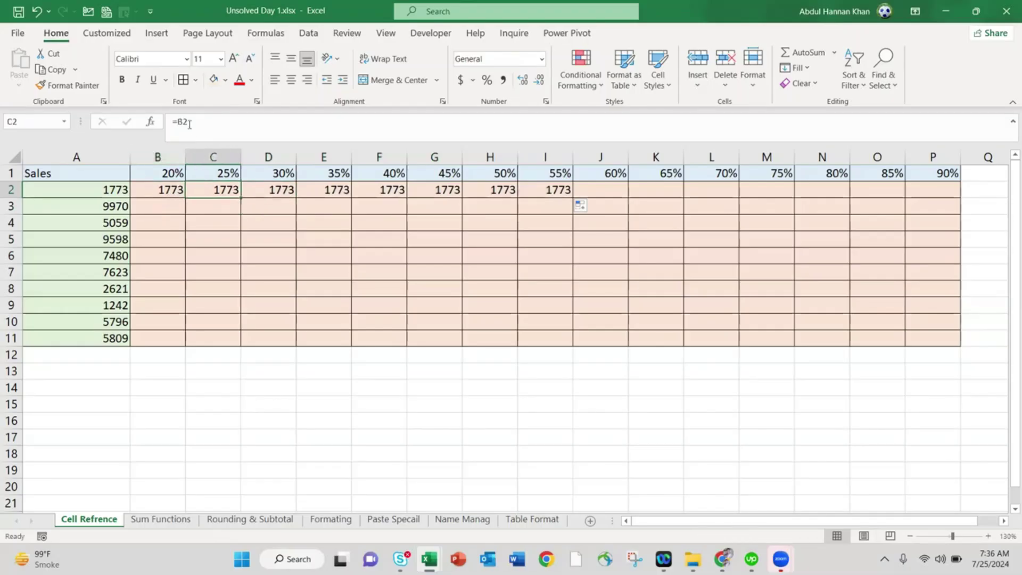
pyautogui.press('Right')
pyautogui.press('Left')
pyautogui.press('Left')
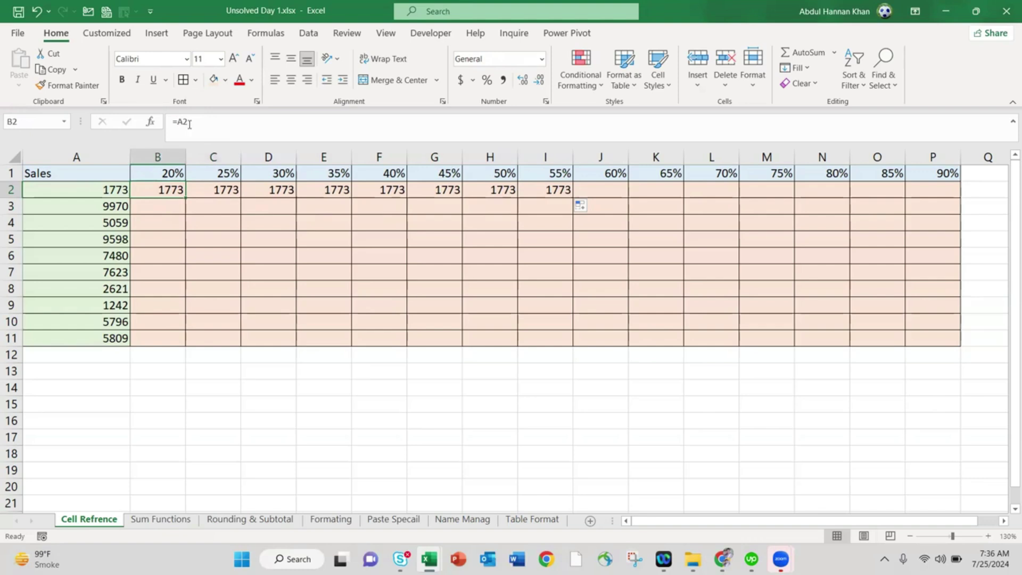
pyautogui.press('Right')
pyautogui.press('Right')
pyautogui.press('Left')
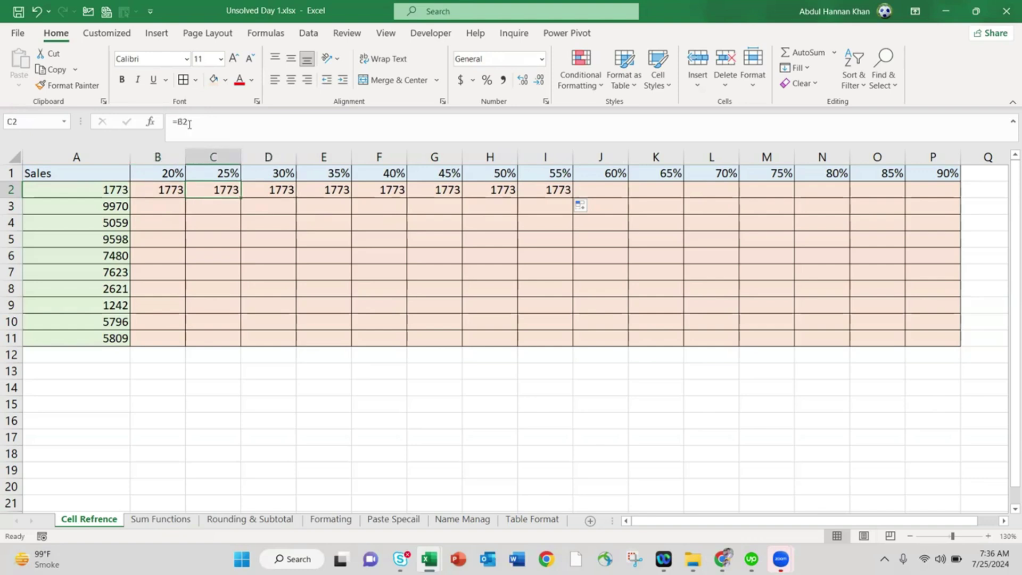
pyautogui.press('Right')
pyautogui.press('Right')
pyautogui.press('Right')
pyautogui.press('Right')
pyautogui.press('Right')
pyautogui.press('Right')
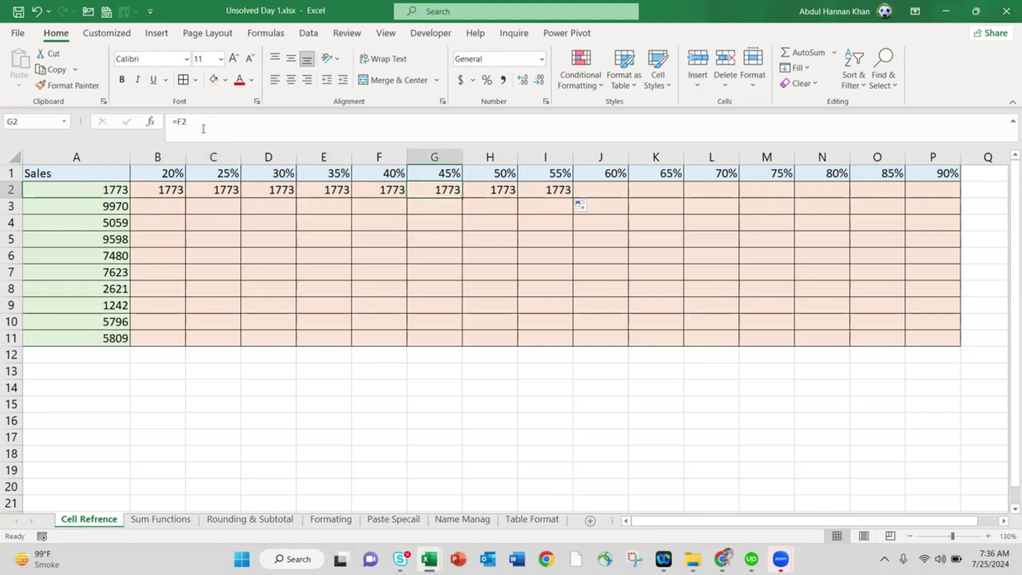
pyautogui.press('Left')
pyautogui.press('Left')
pyautogui.press('Left')
pyautogui.press('Left')
pyautogui.press('Left')
pyautogui.press('Left')
pyautogui.press('Left')
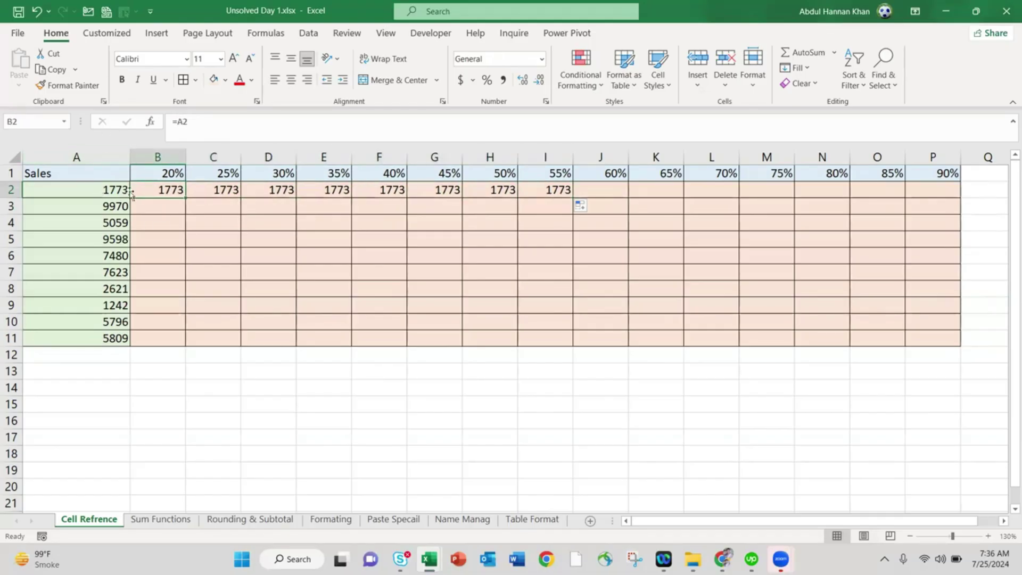
# Fill the B2 formula down to B9 and check how the row number behaves in the copied formulas
pyautogui.moveTo(186, 198); pyautogui.dragTo(183, 313)
pyautogui.click(168, 221)
pyautogui.press('Up')
pyautogui.press('Up')
pyautogui.press('Down')
pyautogui.press('Down')
pyautogui.press('Down')
pyautogui.press('Down')
pyautogui.press('Down')
pyautogui.press('Down')
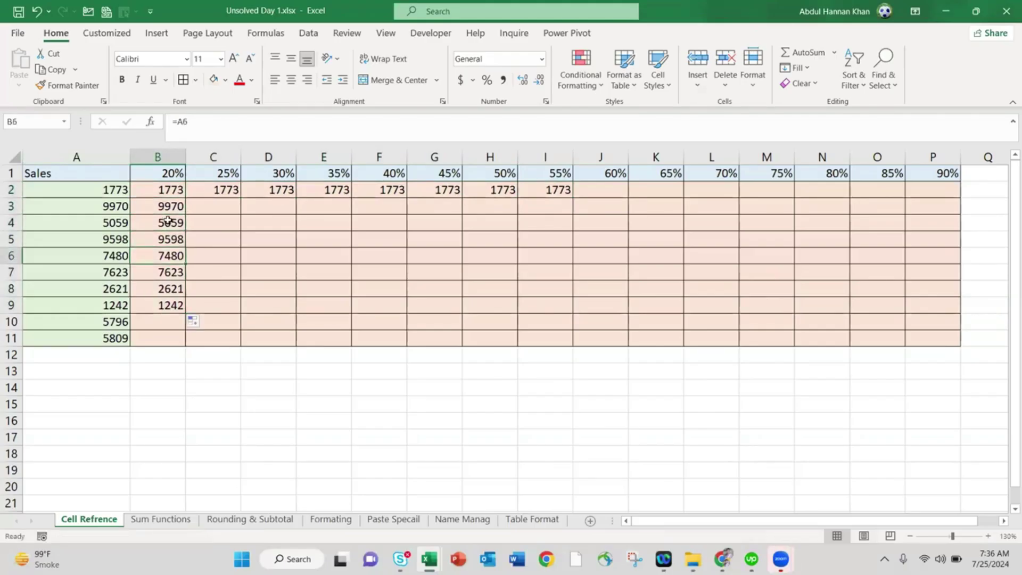
pyautogui.press('Down')
pyautogui.press('Up')
pyautogui.press('Up')
pyautogui.press('Up')
pyautogui.press('Up')
pyautogui.press('Up')
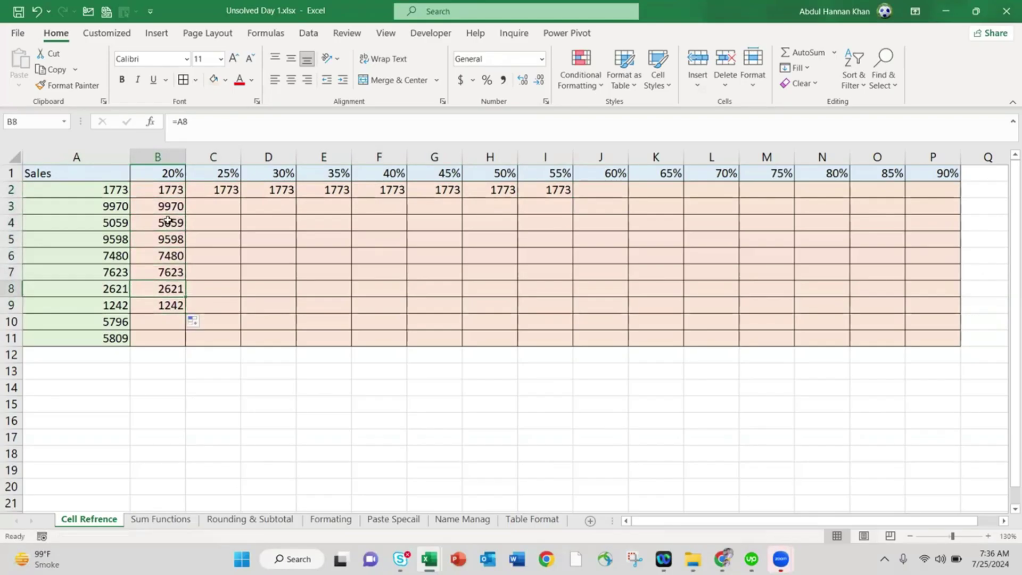
pyautogui.press('Down')
pyautogui.press('Down')
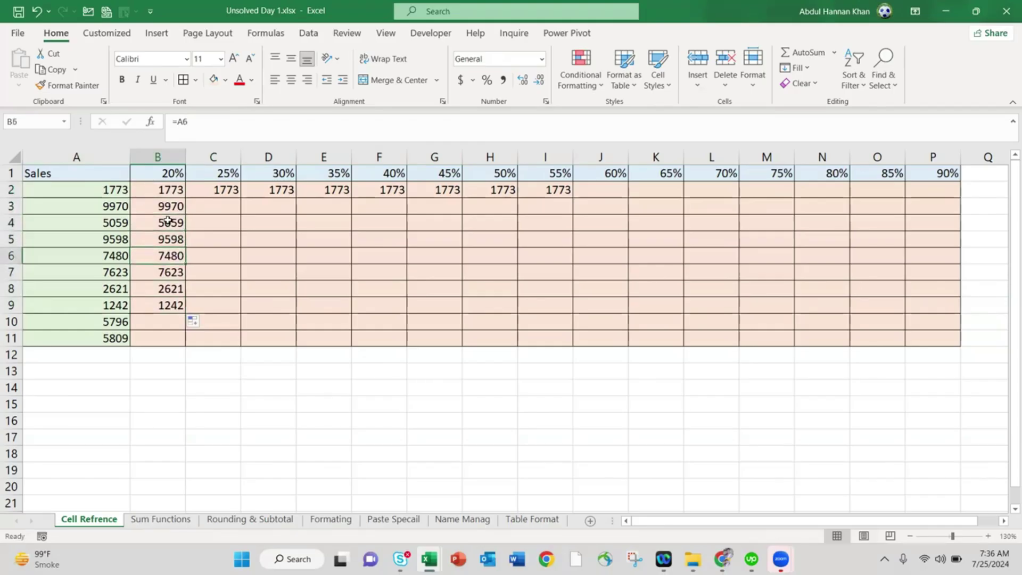
# Compare the row 2 formulas again, moving back and forth between B2 and G2 to review their column references
pyautogui.click(182, 190)
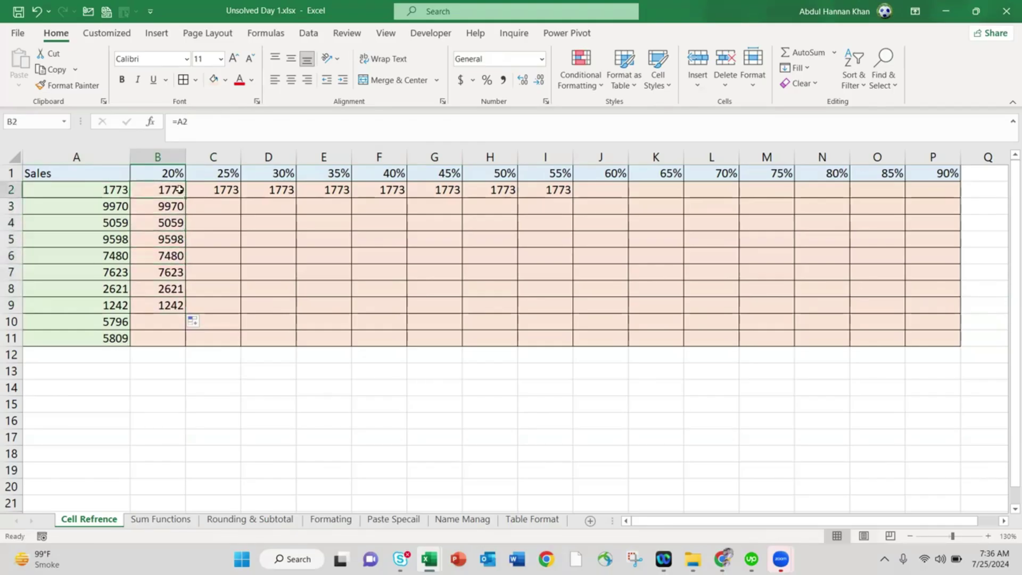
pyautogui.press('Right')
pyautogui.press('Right')
pyautogui.press('Right')
pyautogui.press('Right')
pyautogui.press('Right')
pyautogui.press('Right')
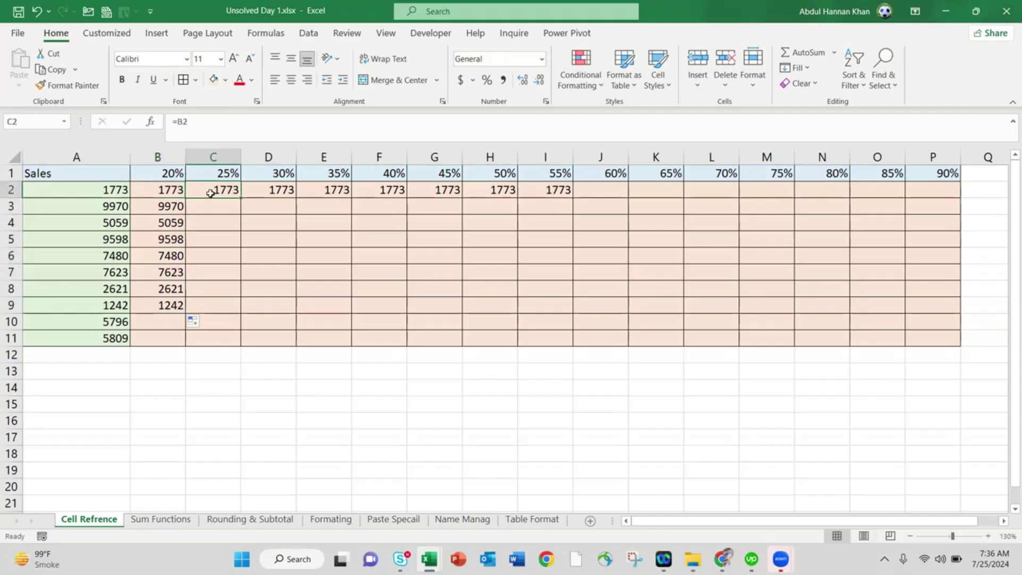
pyautogui.press('Left')
pyautogui.press('Left')
pyautogui.press('Left')
pyautogui.press('Left')
pyautogui.press('Left')
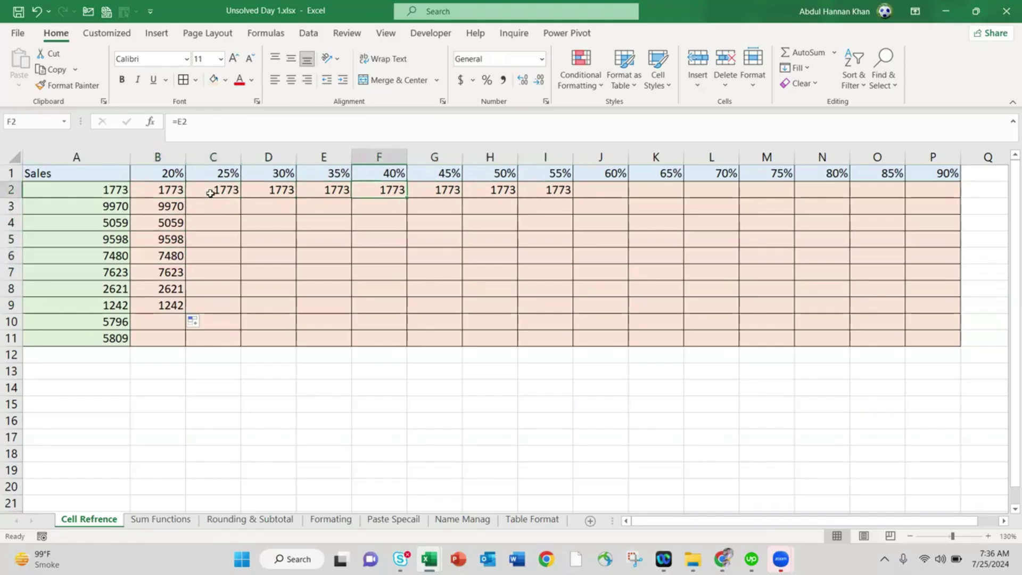
pyautogui.press('Left')
pyautogui.press('Right')
pyautogui.press('Left')
pyautogui.press('Right')
pyautogui.press('Right')
pyautogui.press('Right')
pyautogui.press('Right')
pyautogui.press('Right')
pyautogui.press('Right')
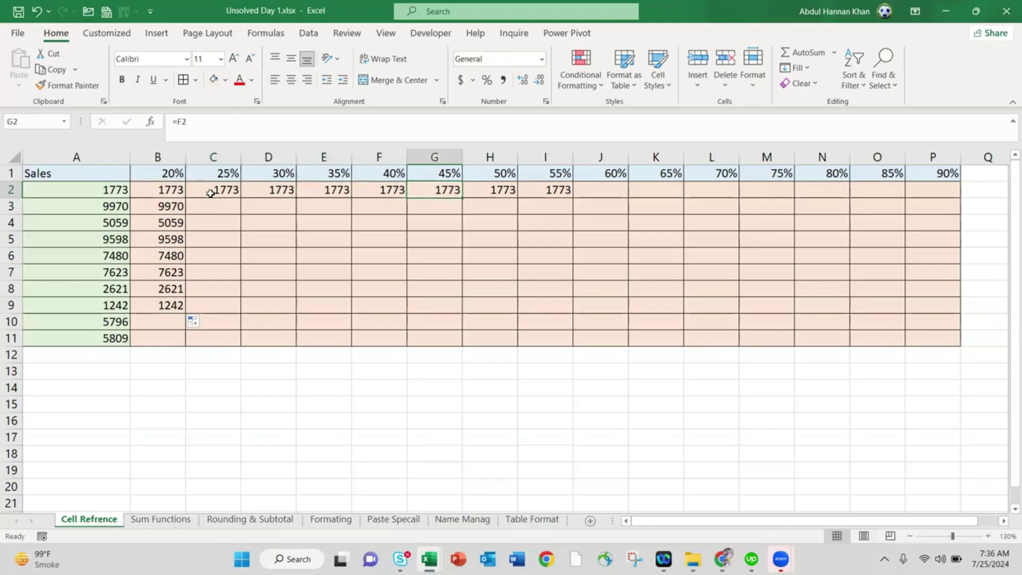
pyautogui.press('Left')
pyautogui.press('Left')
# Insert three blank columns between the Sales column and the 20% column
pyautogui.click(152, 154)
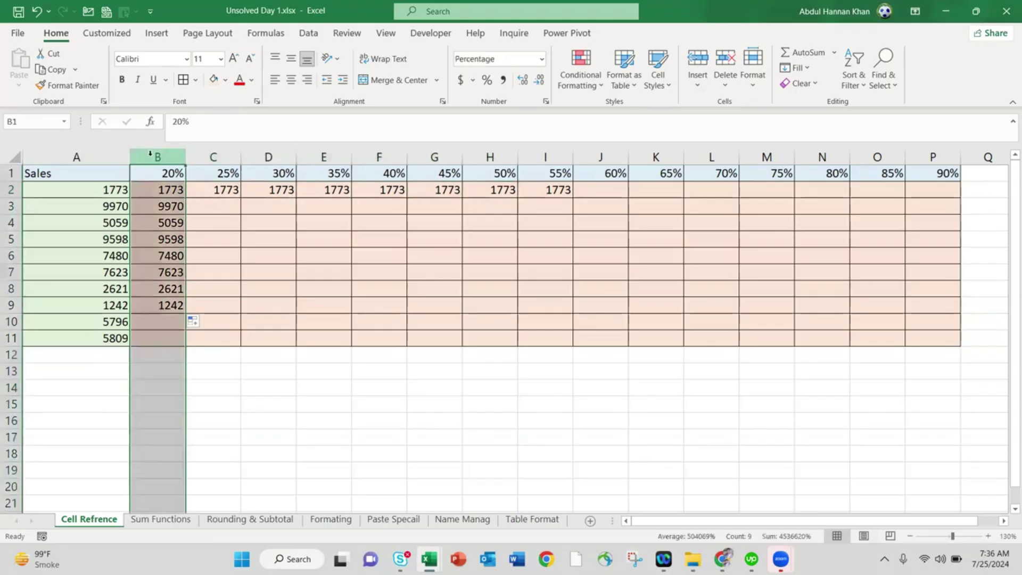
pyautogui.hotkey('ctrl', 'shift', '+')
pyautogui.hotkey('ctrl', 'shift', '+')
pyautogui.press('Left')
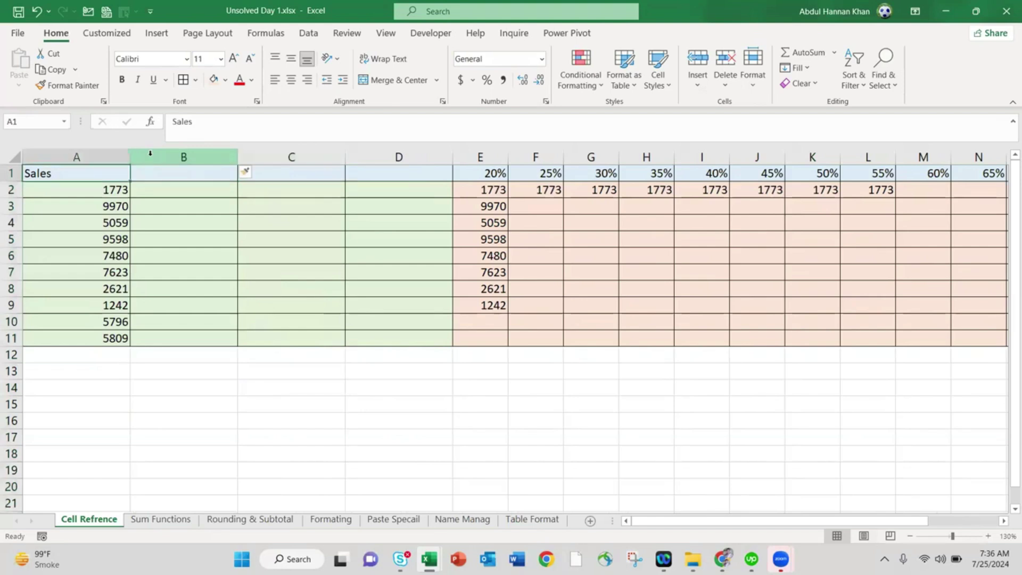
# Fill the =A2 formula from E2 across row 2 to L2
pyautogui.press('Down')
pyautogui.click(500, 195)
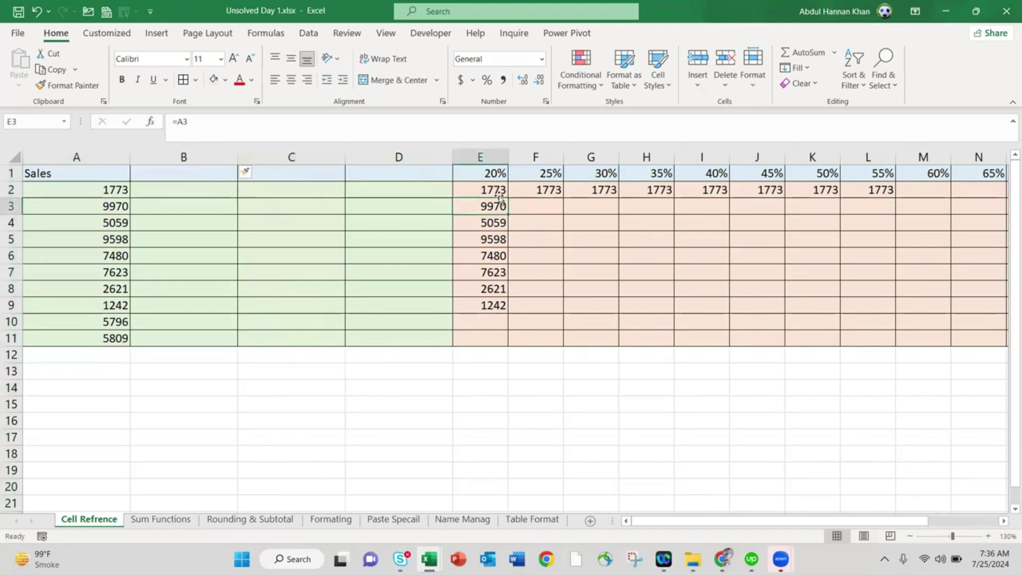
pyautogui.moveTo(508, 197); pyautogui.dragTo(894, 194)
pyautogui.click(594, 226)
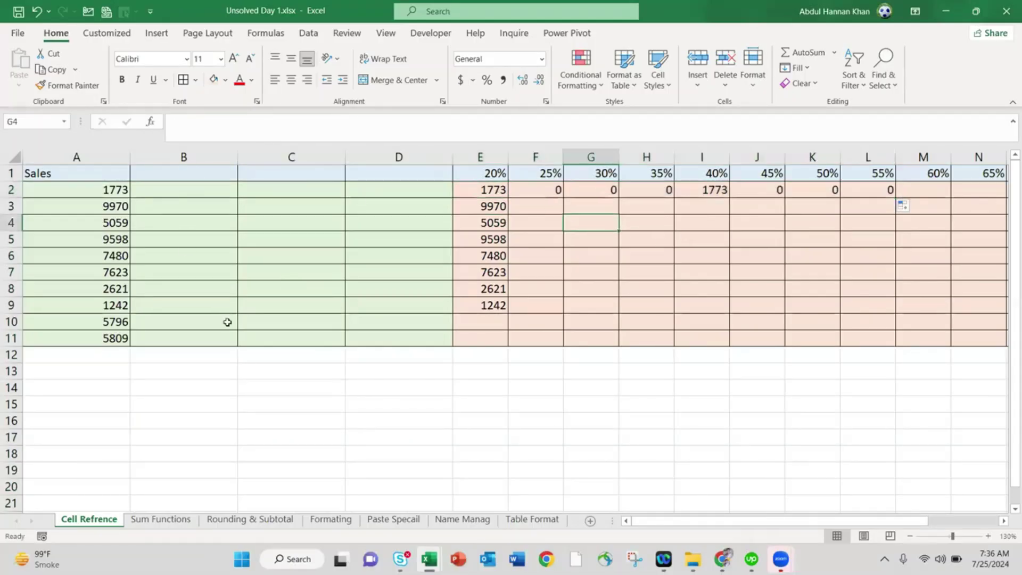
# Compare the filled formulas in F2, G2 and H2 with the cells they reference, B2 and C2
pyautogui.click(562, 191)
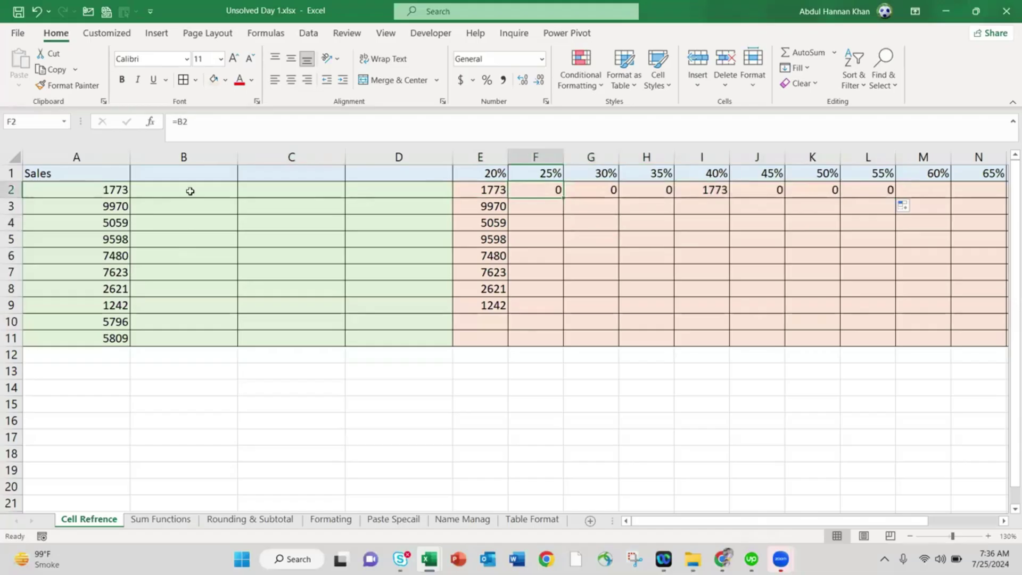
pyautogui.click(190, 191)
pyautogui.click(303, 192)
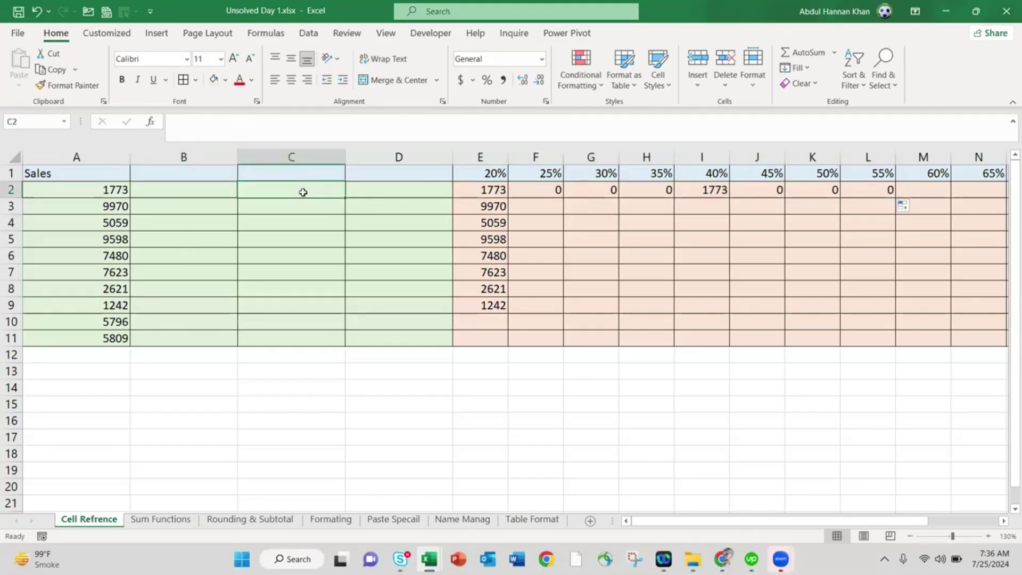
pyautogui.click(614, 191)
pyautogui.click(664, 193)
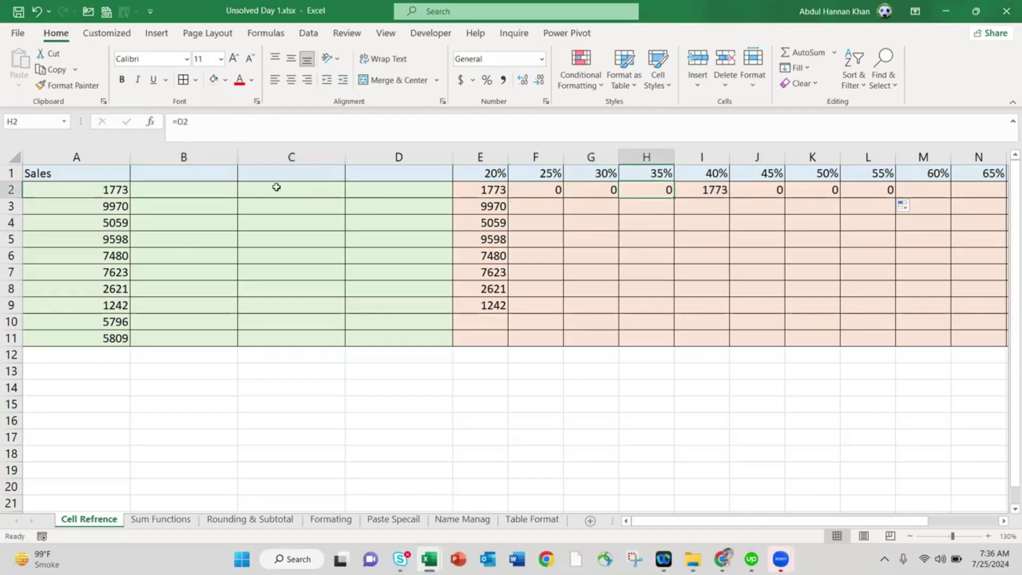
# Narrow columns B to D together to the same smaller width
pyautogui.moveTo(229, 156); pyautogui.dragTo(400, 157)
pyautogui.moveTo(246, 153); pyautogui.dragTo(197, 155)
pyautogui.click(301, 292)
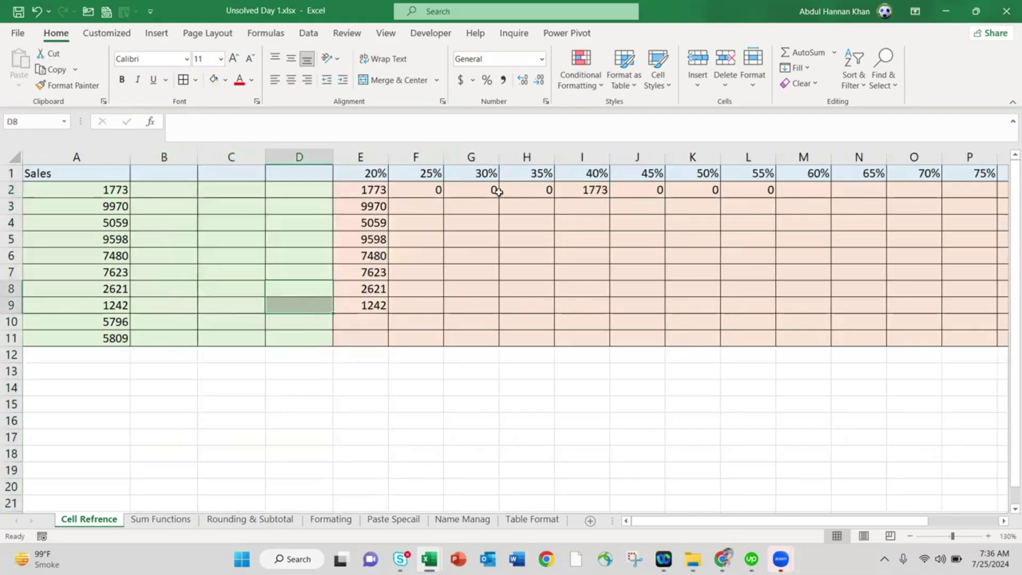
# Change the formula in E2 to =$A2 so the column is locked, and fill it across to P2
pyautogui.click(497, 192)
pyautogui.click(379, 188)
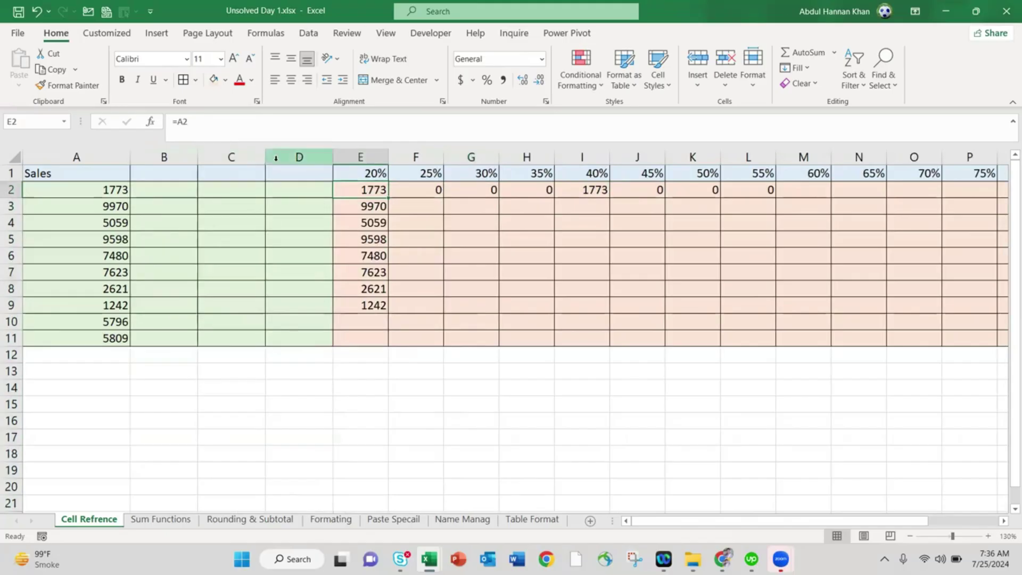
pyautogui.click(179, 123)
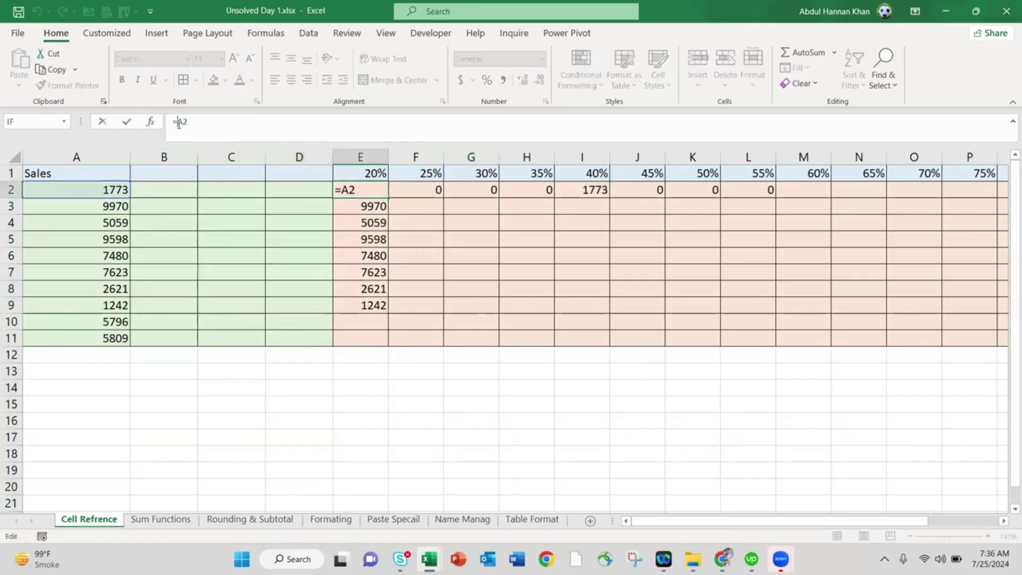
pyautogui.write('$')
pyautogui.hotkey('ctrl', 'Return')
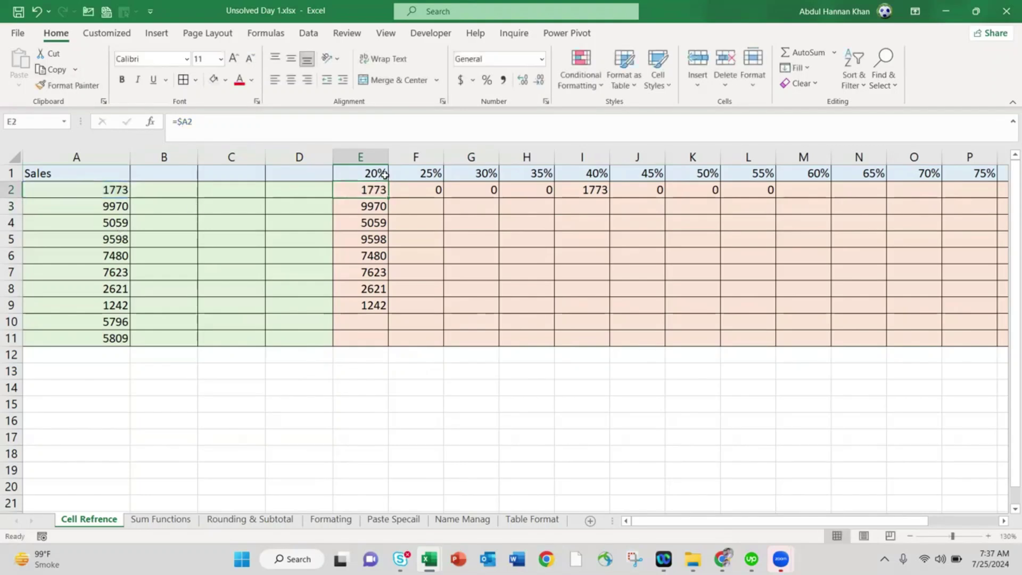
pyautogui.moveTo(388, 194); pyautogui.dragTo(991, 192)
# Check the formulas along row 2 from F2 to the end of the percentage columns
pyautogui.click(435, 190)
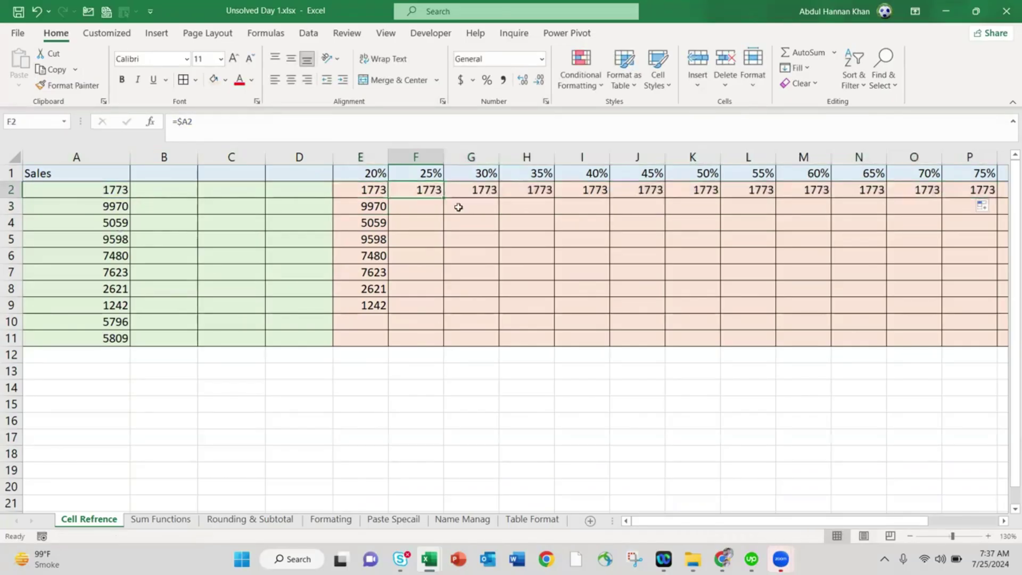
pyautogui.press('Right')
pyautogui.press('Right')
pyautogui.press('Right')
pyautogui.press('Right')
pyautogui.press('Right')
pyautogui.press('Right')
pyautogui.press('Right')
pyautogui.press('Right')
pyautogui.press('Right')
pyautogui.press('Right')
pyautogui.press('Right')
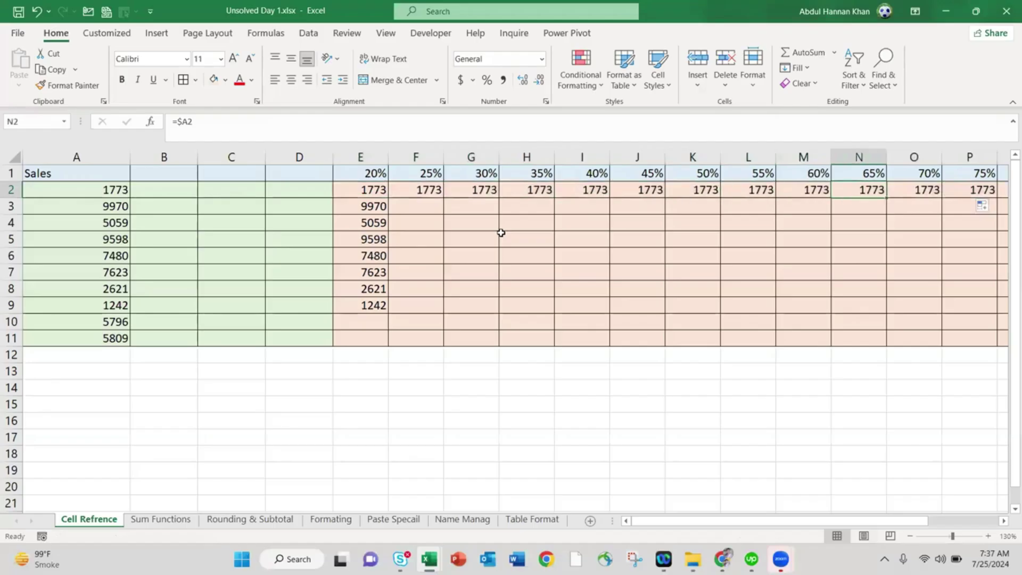
pyautogui.press('Right')
pyautogui.press('Right')
pyautogui.press('Right')
pyautogui.press('Left')
pyautogui.press('Left')
pyautogui.press('Left')
pyautogui.press('Left')
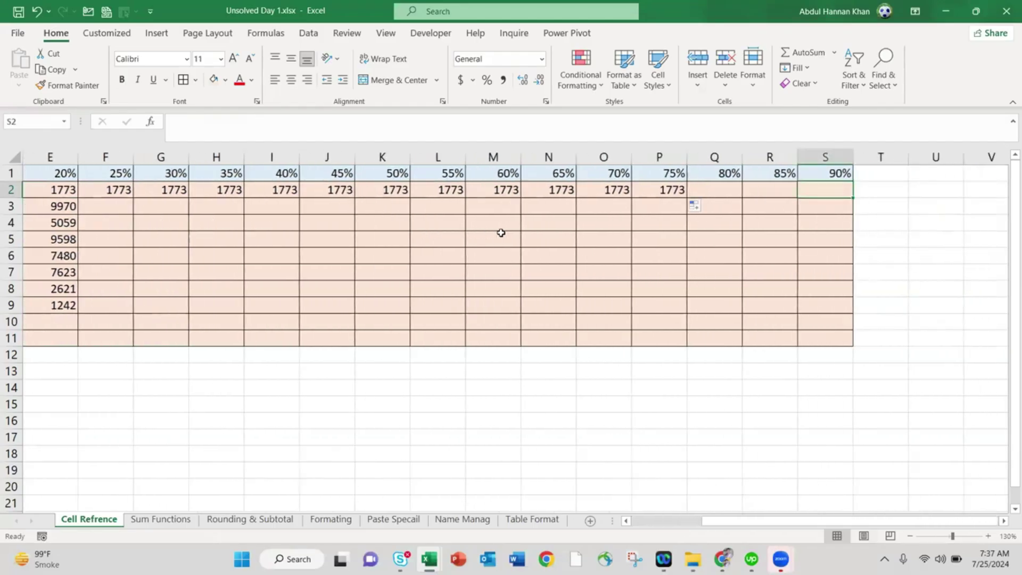
# Fill the =$A2 formula from E2 across to S2, under the 90% header
pyautogui.click(61, 190)
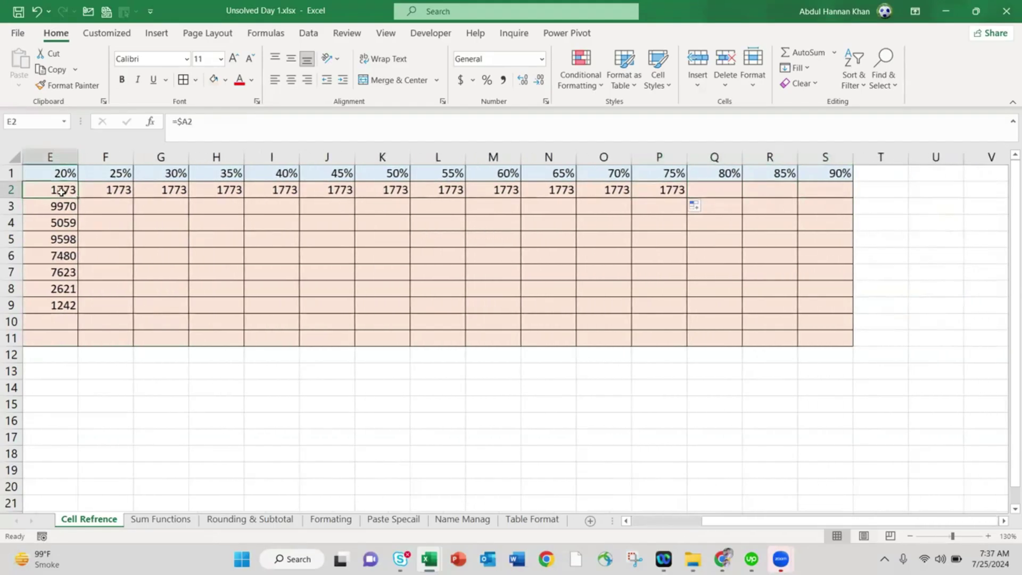
pyautogui.moveTo(78, 198); pyautogui.dragTo(844, 191)
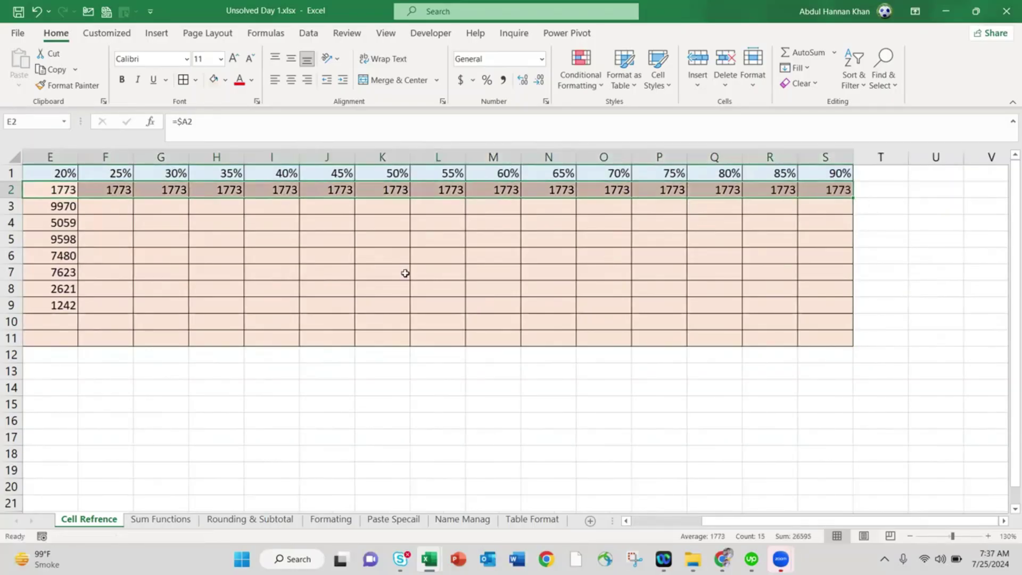
pyautogui.hscroll(-2, 405, 273)
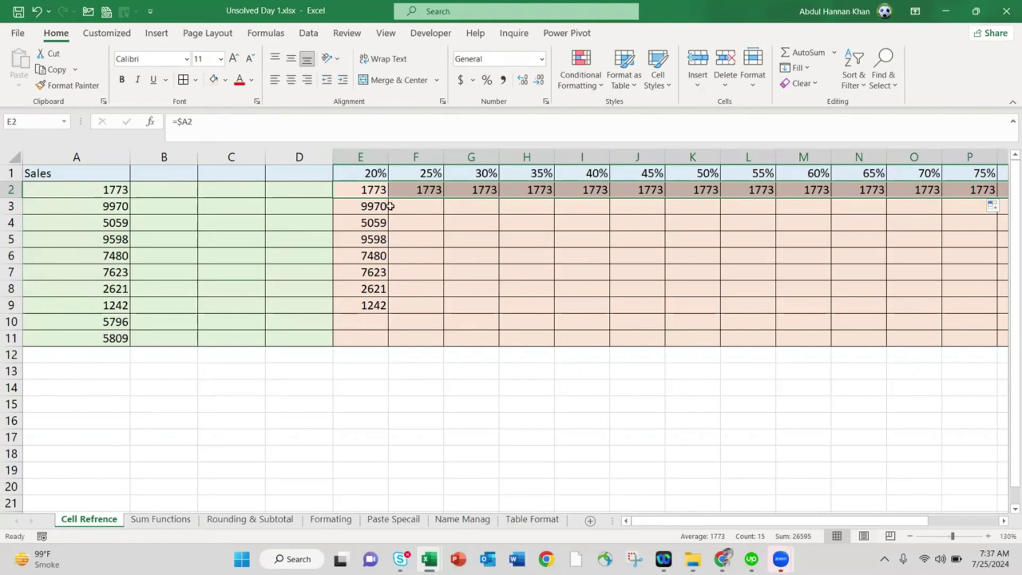
# Clear the contents of E2:R11 beneath the percentage headers
pyautogui.click(363, 192)
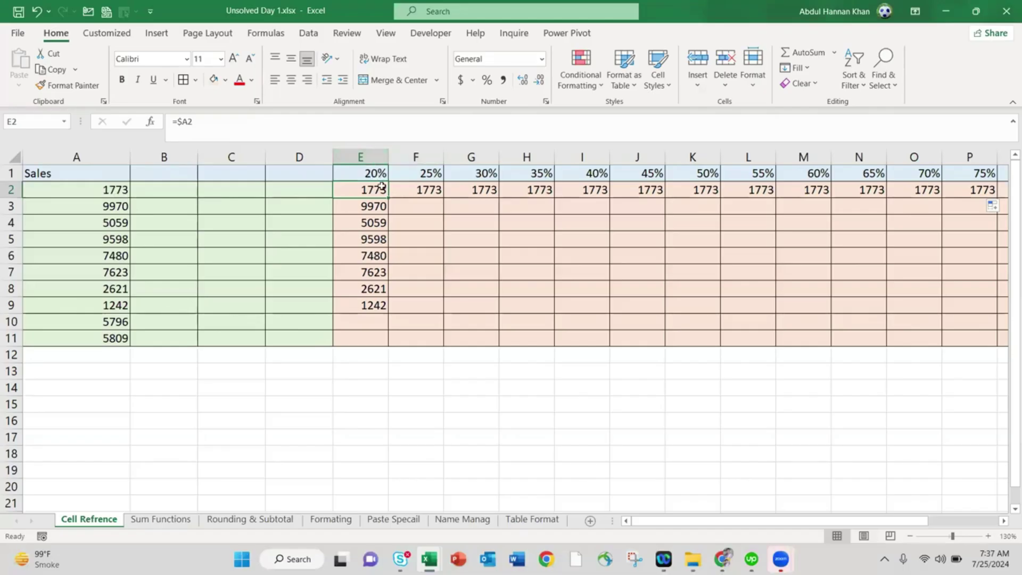
pyautogui.hotkey('shift', 'Right')
pyautogui.hotkey('shift', 'Right')
pyautogui.hotkey('shift', 'Right')
pyautogui.hotkey('shift', 'Right')
pyautogui.hotkey('shift', 'Right')
pyautogui.hotkey('shift', 'Right')
pyautogui.hotkey('shift', 'Right')
pyautogui.hotkey('shift', 'Right')
pyautogui.hotkey('shift', 'Right')
pyautogui.hotkey('shift', 'Right')
pyautogui.hotkey('shift', 'Right')
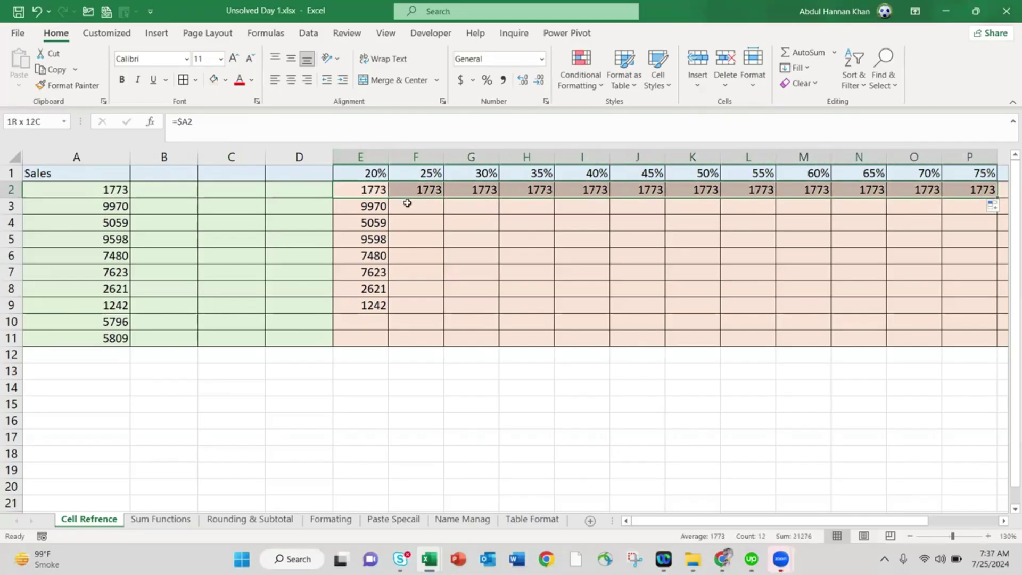
pyautogui.hotkey('shift', 'Right')
pyautogui.hotkey('shift', 'Right')
pyautogui.press('ctrl')
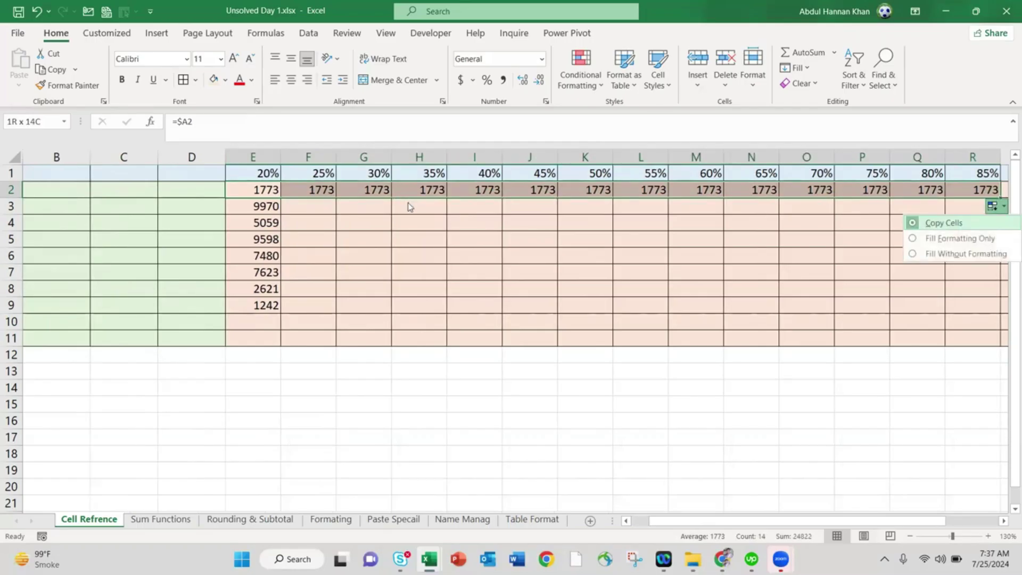
pyautogui.press('Escape')
pyautogui.hotkey('shift', 'Down')
pyautogui.hotkey('shift', 'Down')
pyautogui.hotkey('shift', 'Down')
pyautogui.hotkey('shift', 'Down')
pyautogui.hotkey('shift', 'Down')
pyautogui.hotkey('shift', 'Down')
pyautogui.hotkey('shift', 'Down')
pyautogui.hotkey('shift', 'Down')
pyautogui.hotkey('shift', 'Down')
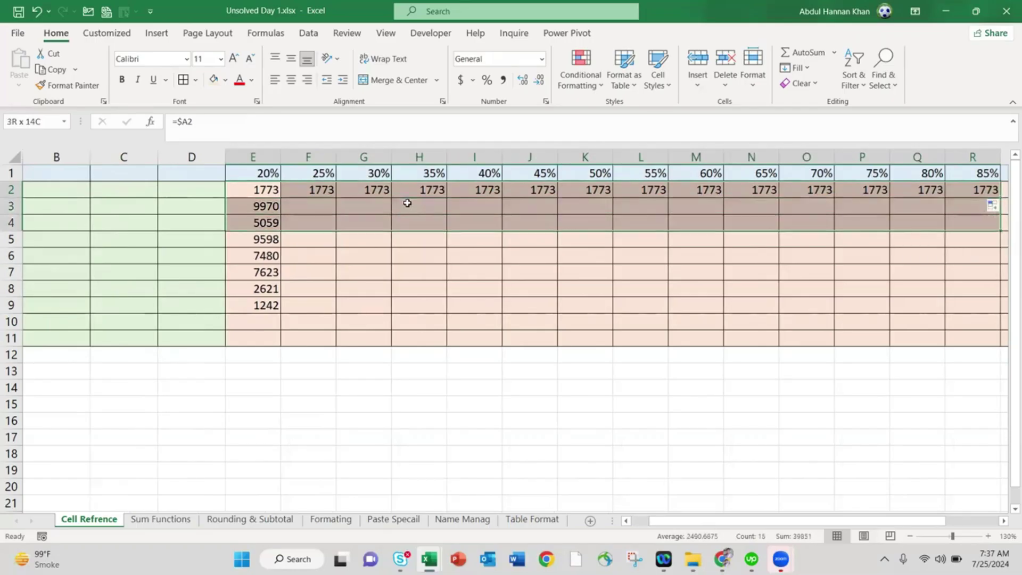
pyautogui.press('Delete')
pyautogui.press('Up')
pyautogui.press('Down')
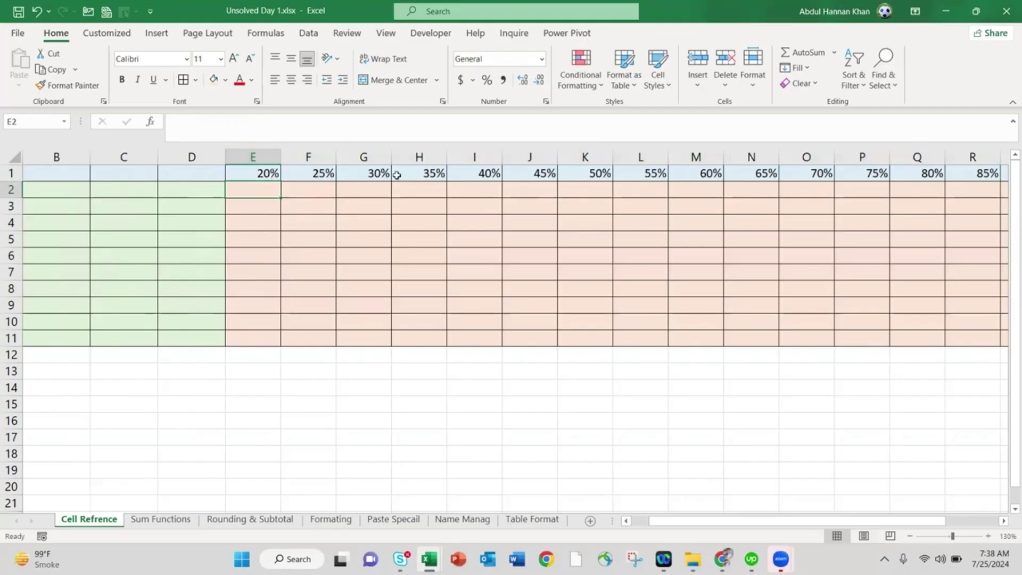
# Enter the formula =E1 in E2 and fill it down to E10
pyautogui.write('=E1')
pyautogui.press('Return')
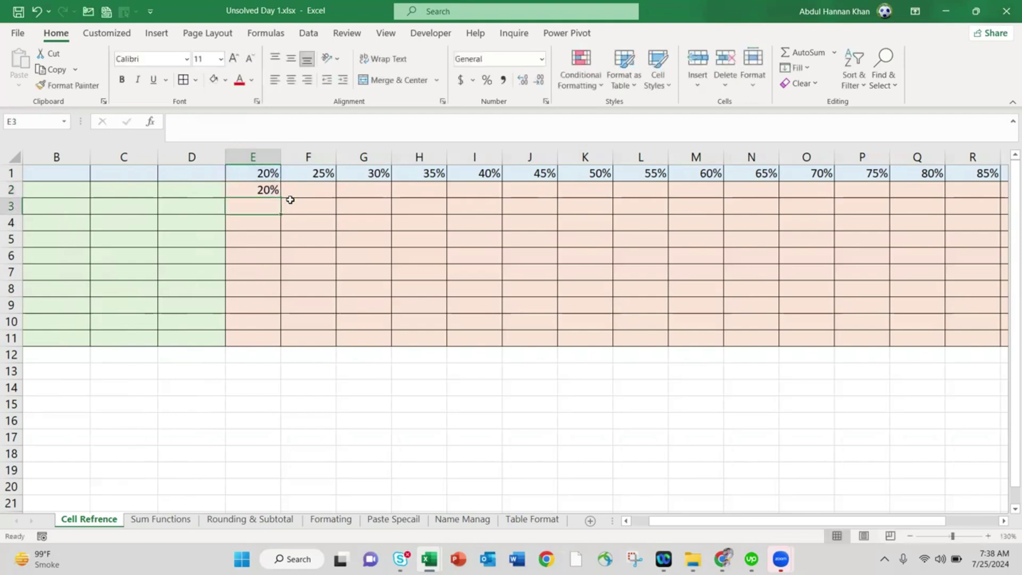
pyautogui.press('Up')
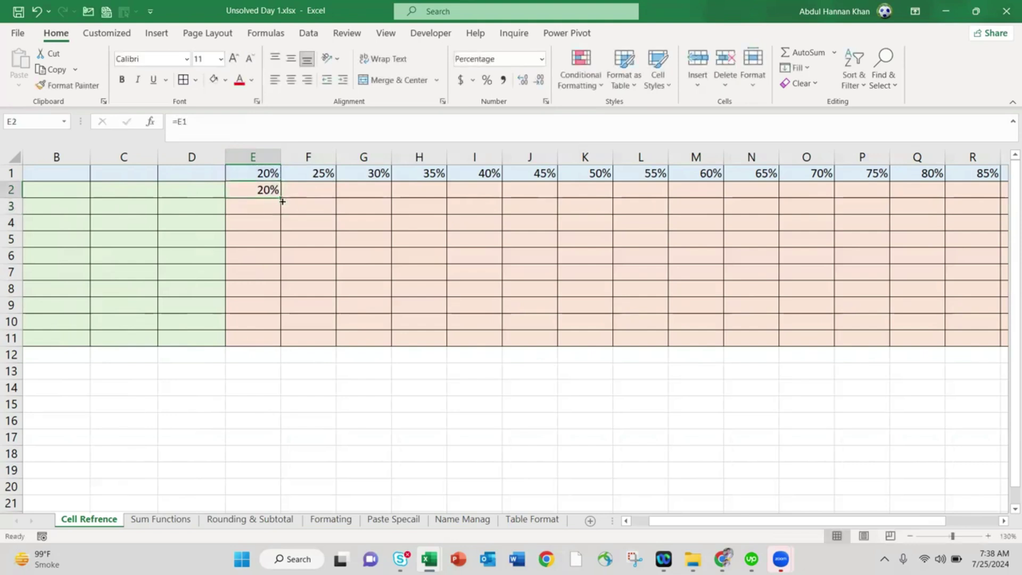
pyautogui.moveTo(281, 197); pyautogui.dragTo(278, 325)
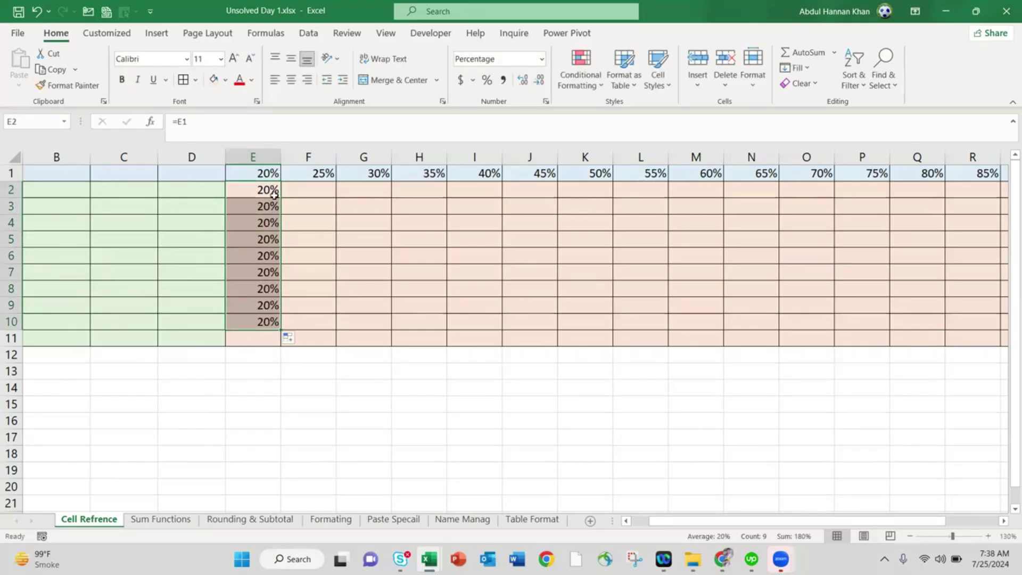
# Fill the =E1 formula from E2 across row 2 to J2
pyautogui.click(277, 196)
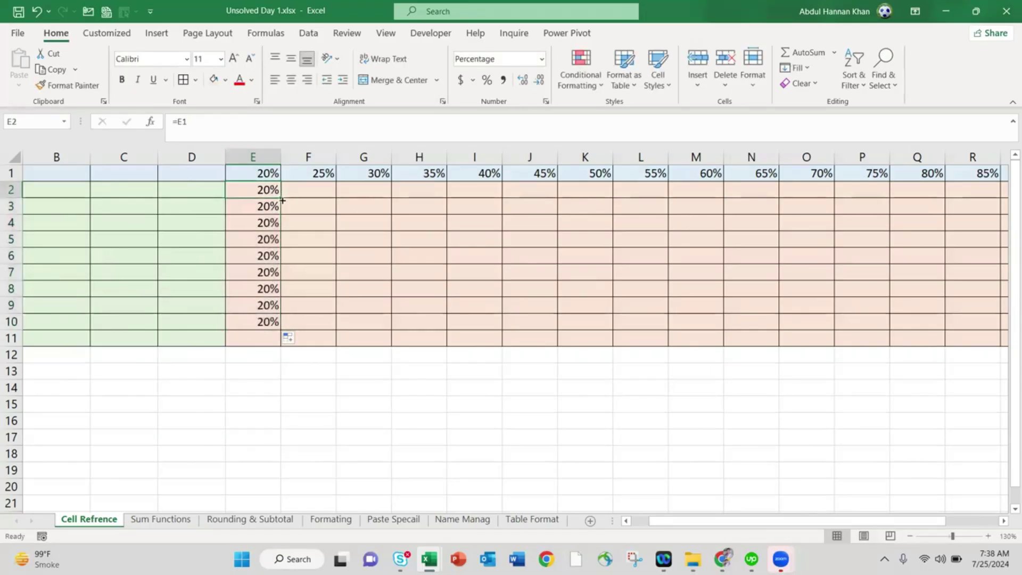
pyautogui.moveTo(280, 198); pyautogui.dragTo(561, 203)
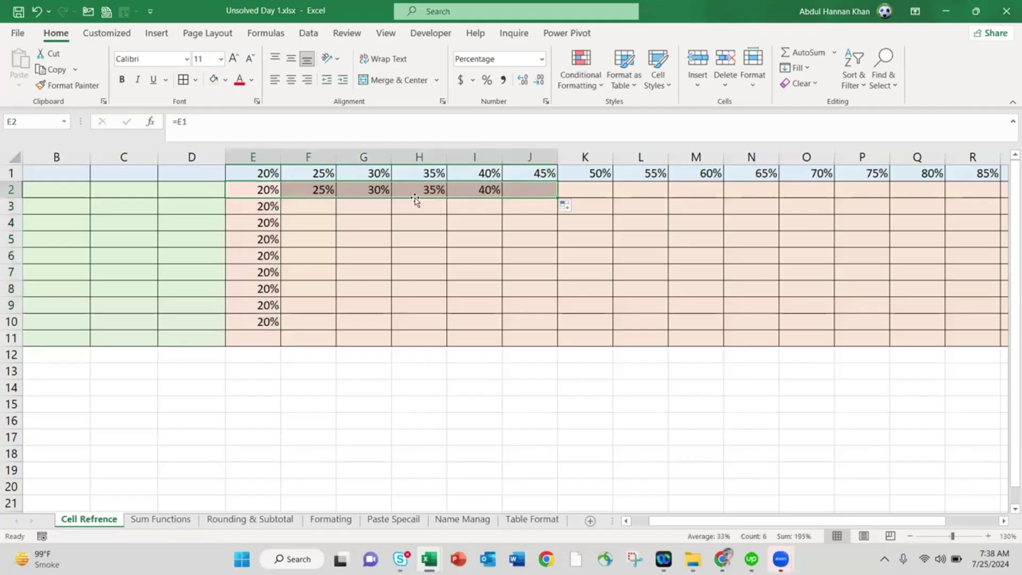
pyautogui.click(312, 190)
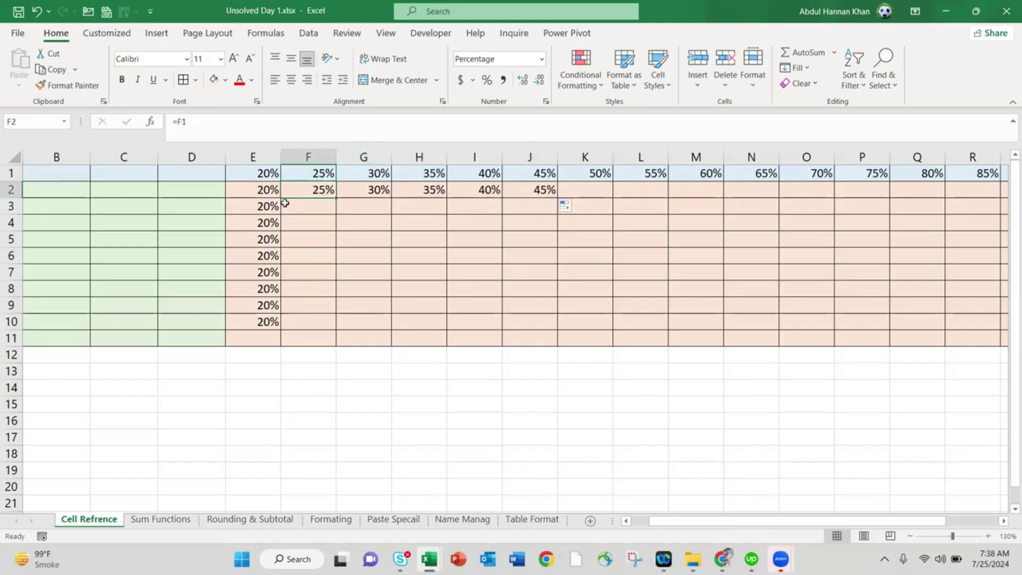
# Enter the formula =F2 in F3 and review it against the formulas in F2 and E2
pyautogui.click(272, 189)
pyautogui.click(311, 206)
pyautogui.write('25%')
pyautogui.press('F2')
pyautogui.press('Escape')
pyautogui.press('F2')
pyautogui.press('Escape')
pyautogui.press('Right')
pyautogui.press('Left')
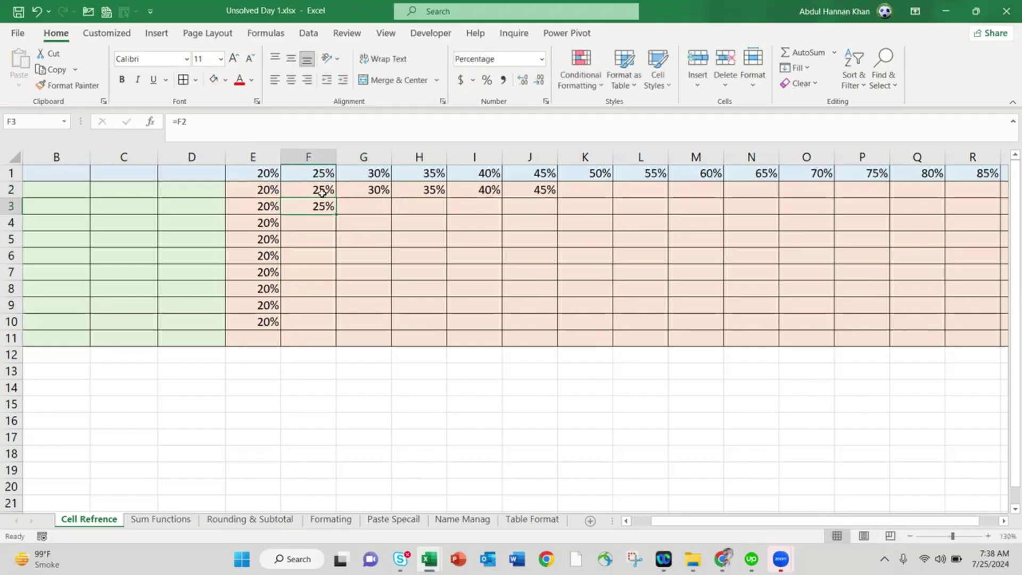
pyautogui.click(312, 191)
pyautogui.click(274, 194)
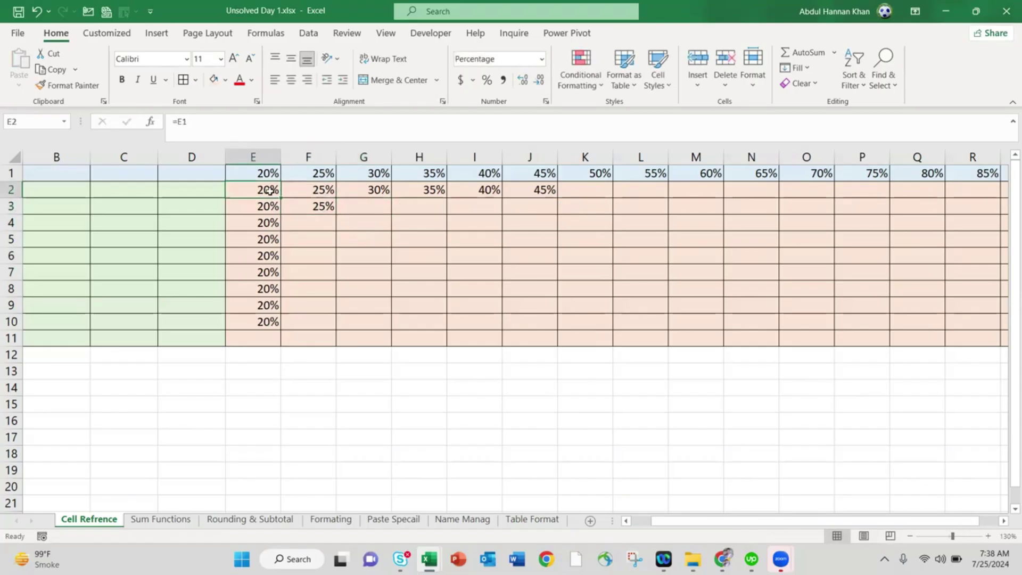
# Fill the =F2 formula from F3 down to F10
pyautogui.click(322, 207)
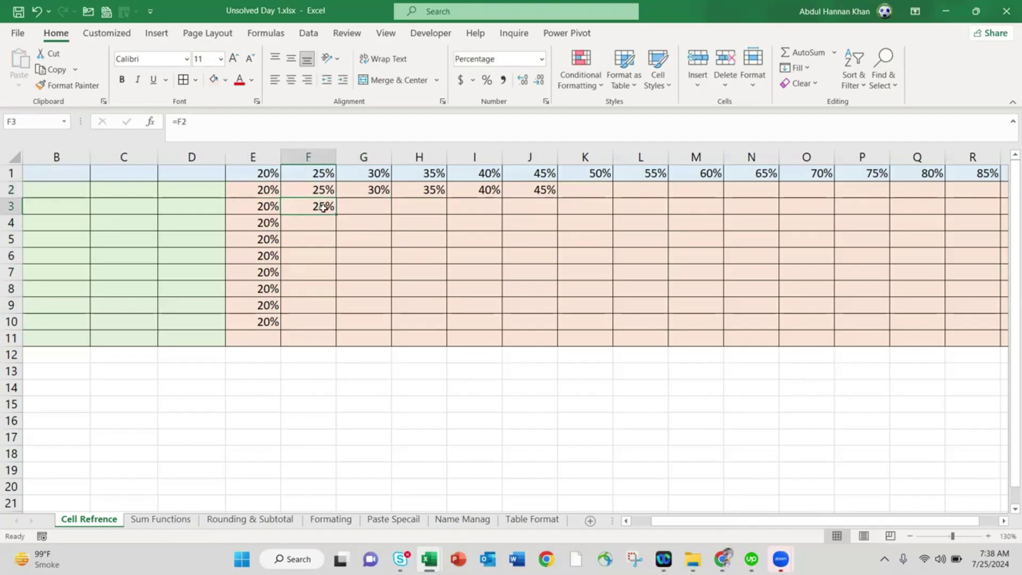
pyautogui.click(202, 123)
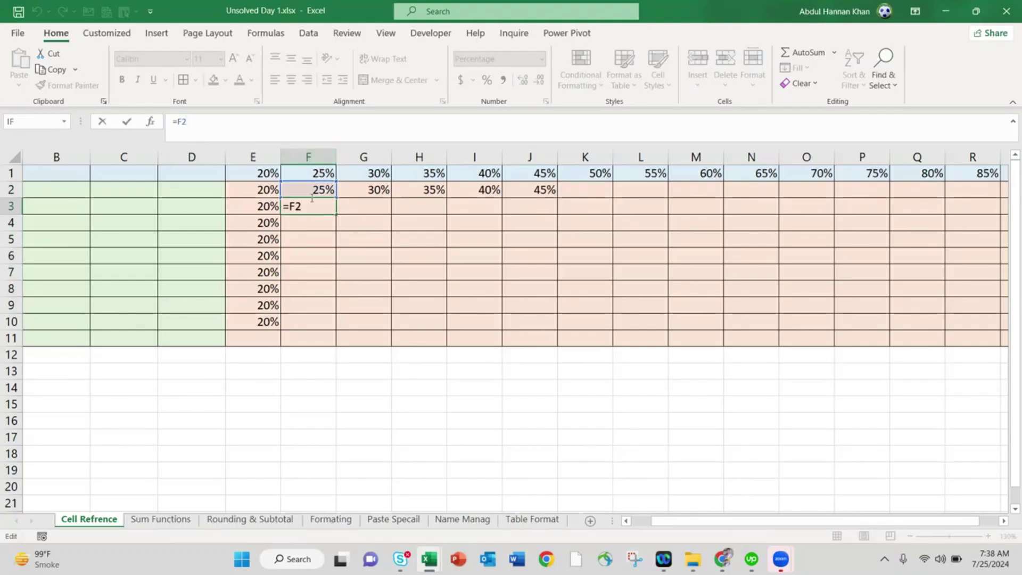
pyautogui.hotkey('ctrl', 'Return')
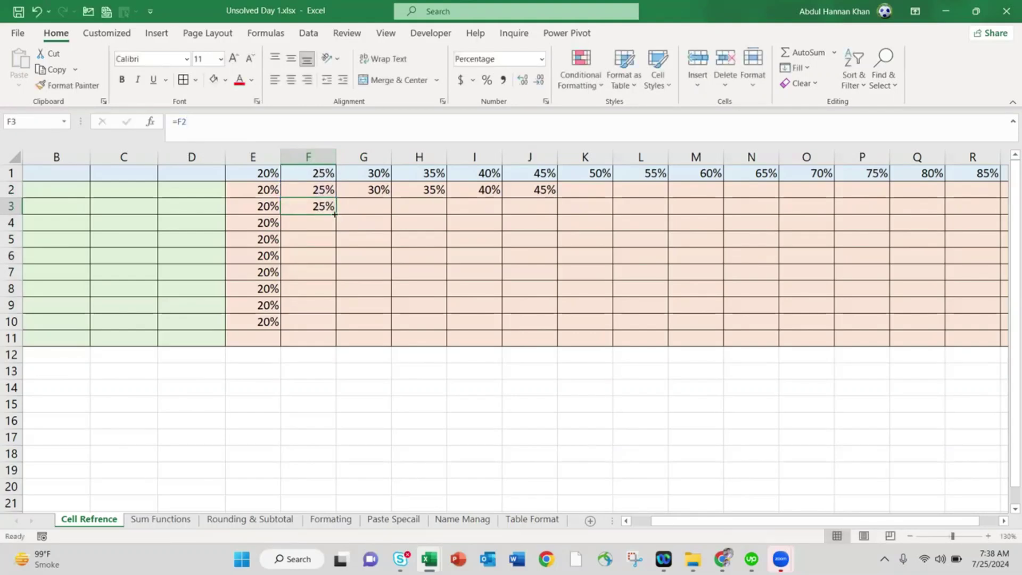
pyautogui.moveTo(336, 214); pyautogui.dragTo(338, 329)
pyautogui.click(323, 222)
# Compare the cell references used by the formulas in F2 and F3
pyautogui.click(323, 190)
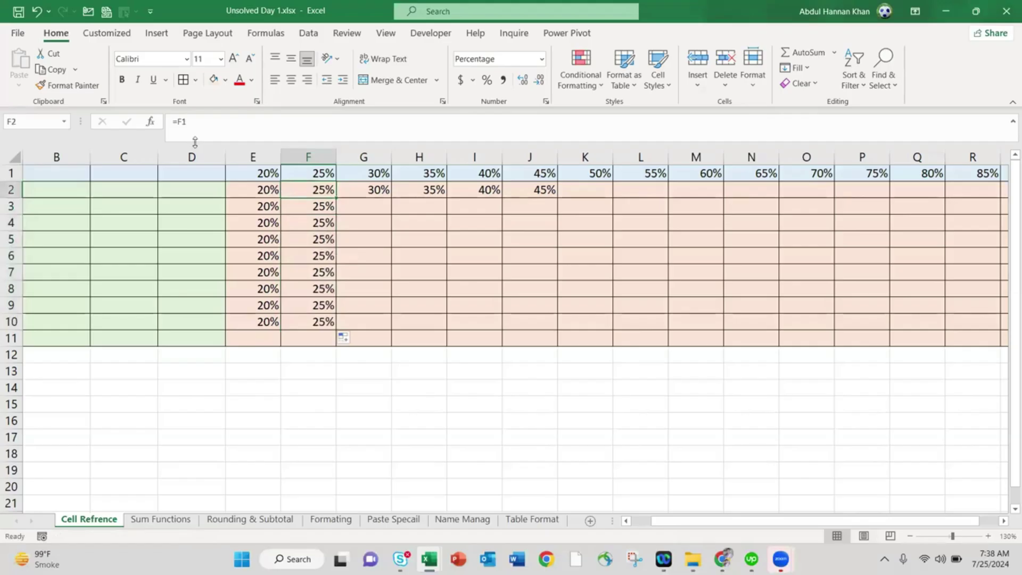
pyautogui.click(185, 124)
pyautogui.press('Escape')
pyautogui.click(322, 211)
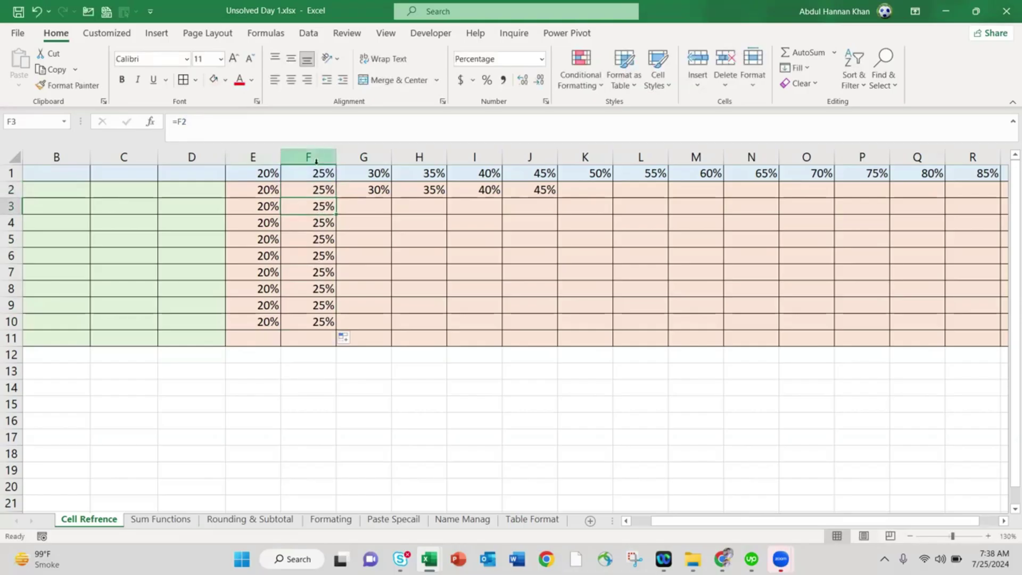
pyautogui.press('F2')
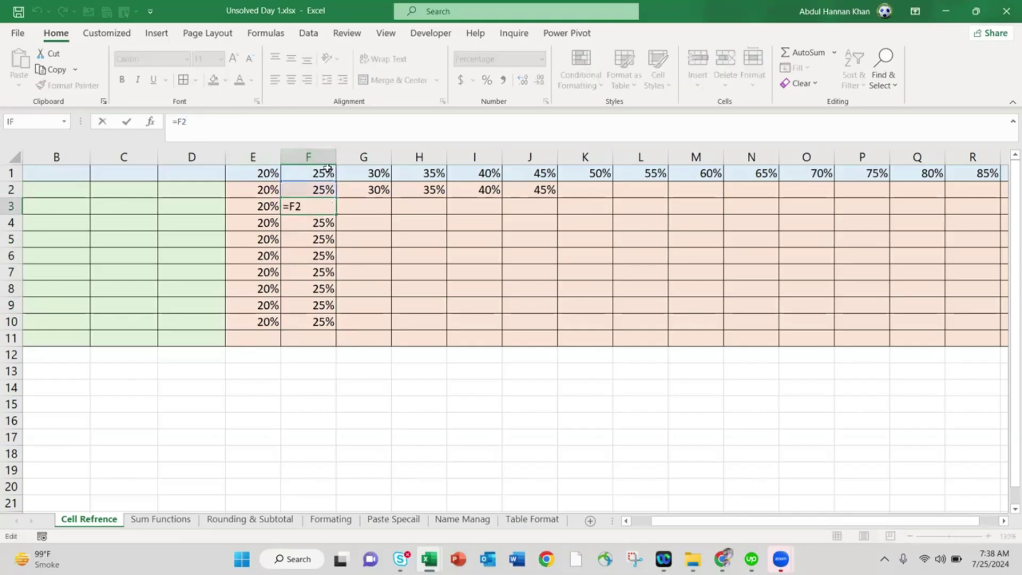
pyautogui.press('Escape')
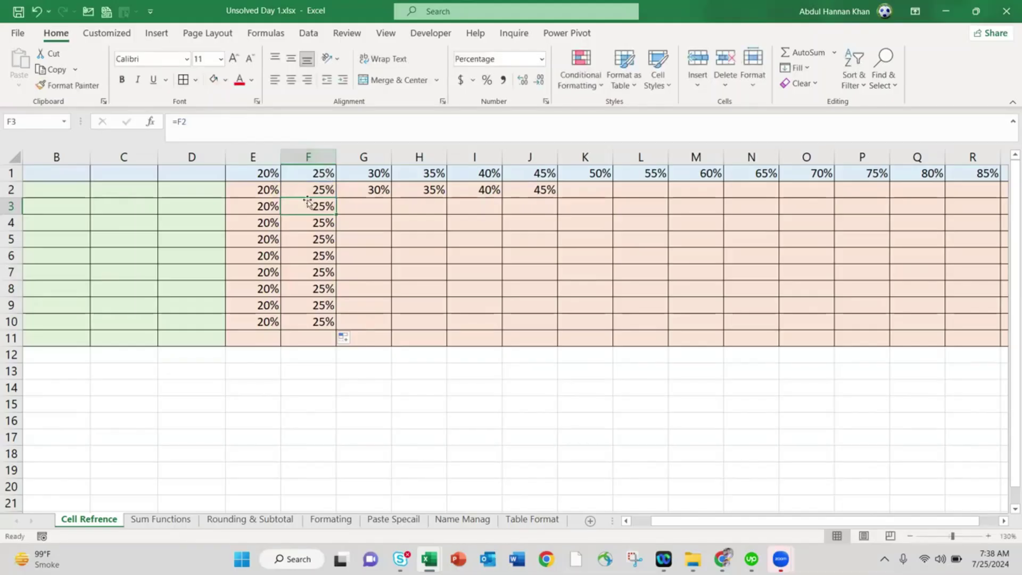
# Clear the formulas from F2:J10 and review the references used in E4 and E2
pyautogui.moveTo(301, 188); pyautogui.dragTo(552, 327)
pyautogui.press('Delete')
pyautogui.press('Left')
pyautogui.press('Down')
pyautogui.press('Down')
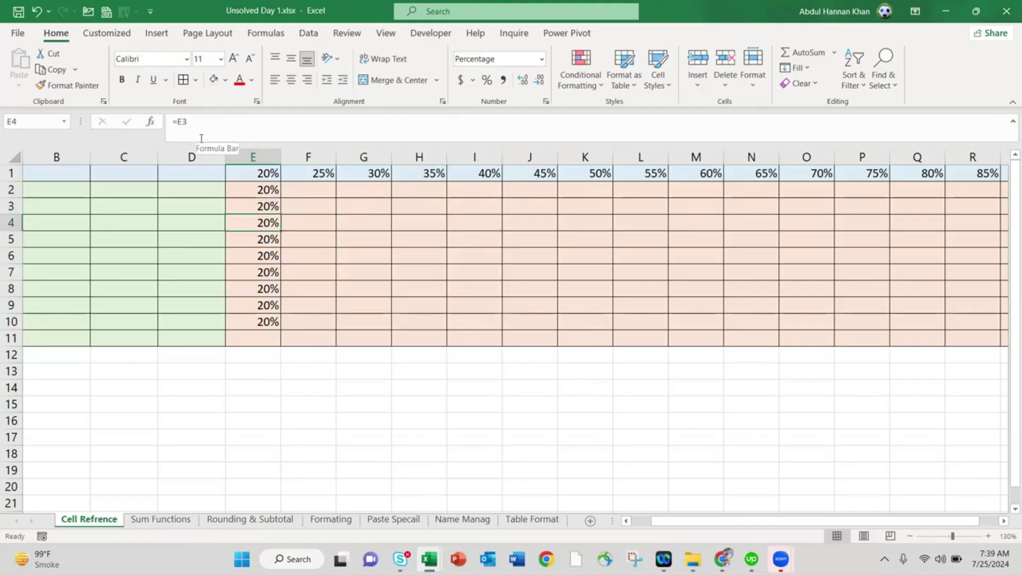
pyautogui.press('Up')
pyautogui.press('Up')
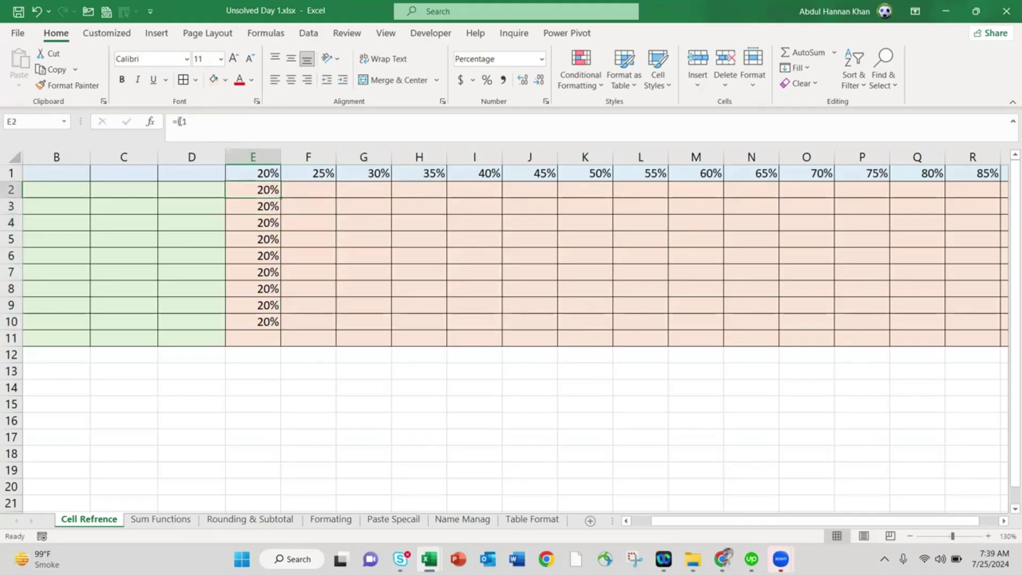
# Clear the filled formulas from E2 down to E10 and reselect E2
pyautogui.click(180, 122)
pyautogui.press('Escape')
pyautogui.hotkey('ctrl', 'shift', 'Down')
pyautogui.press('Delete')
pyautogui.click(281, 191)
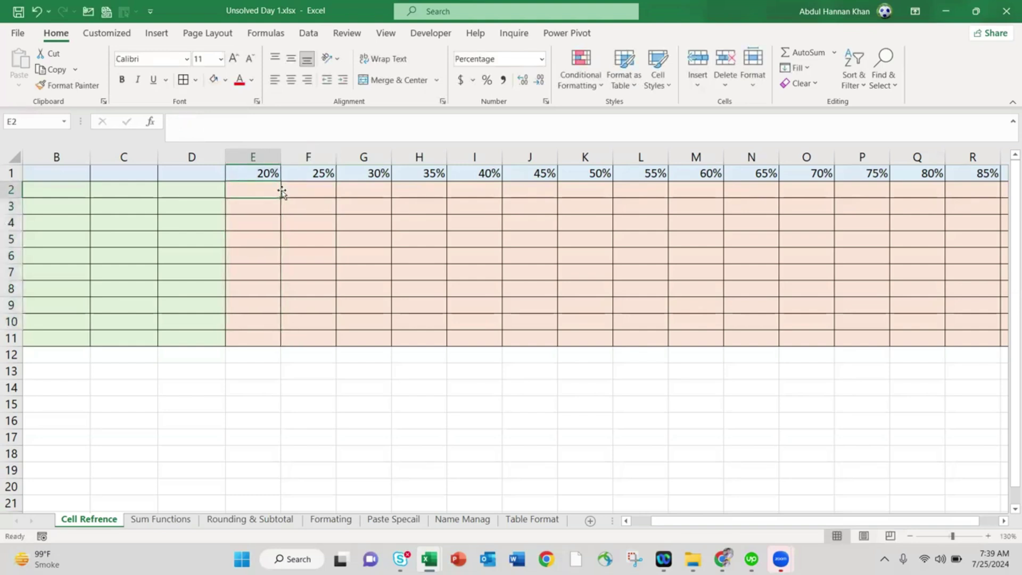
# Enter the formula =E1 in E2
pyautogui.write('=E1')
pyautogui.press('Return')
pyautogui.press('Up')
# Insert three blank rows between the percentage header row and the row holding the =E1 formula
pyautogui.hotkey('shift', 'space')
pyautogui.hotkey('ctrl', 'shift', '+')
pyautogui.hotkey('ctrl', 'shift', '+')
pyautogui.hotkey('ctrl', 'shift', '+')
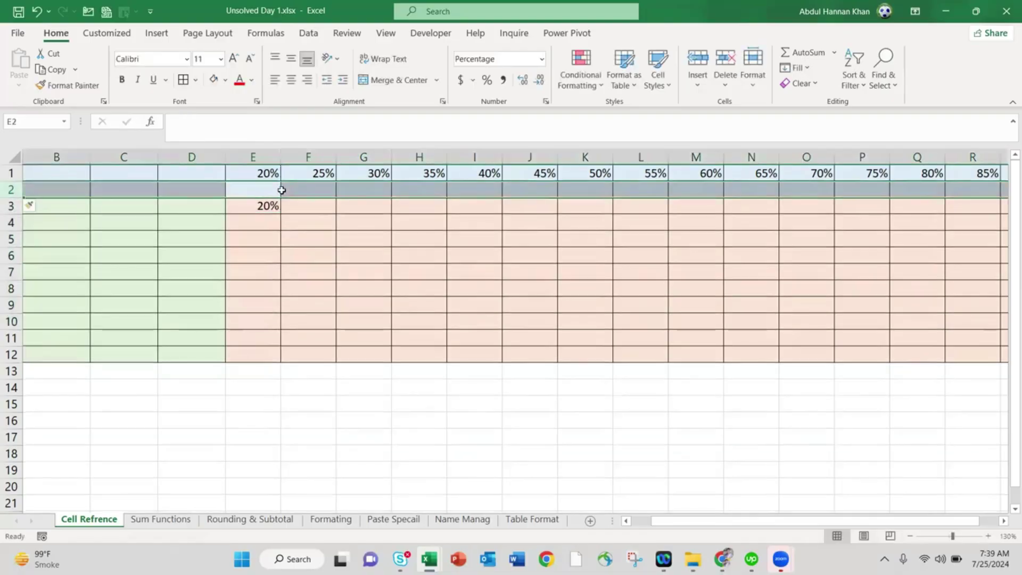
pyautogui.press('Right')
pyautogui.press('Left')
pyautogui.press('Down')
pyautogui.press('Down')
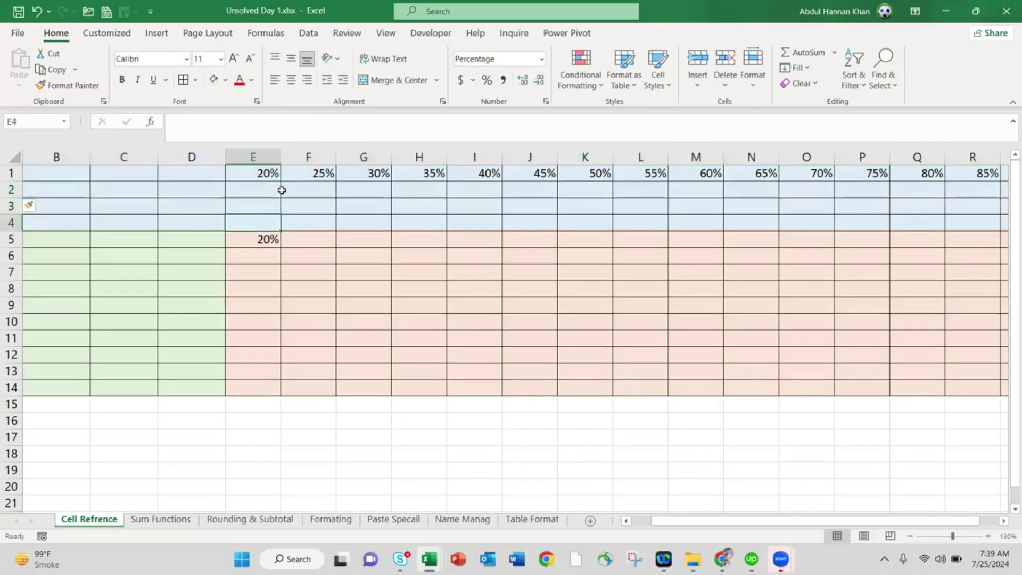
# Fill the =E1 formula from E5 down to E11 and check the reference in E7
pyautogui.click(277, 242)
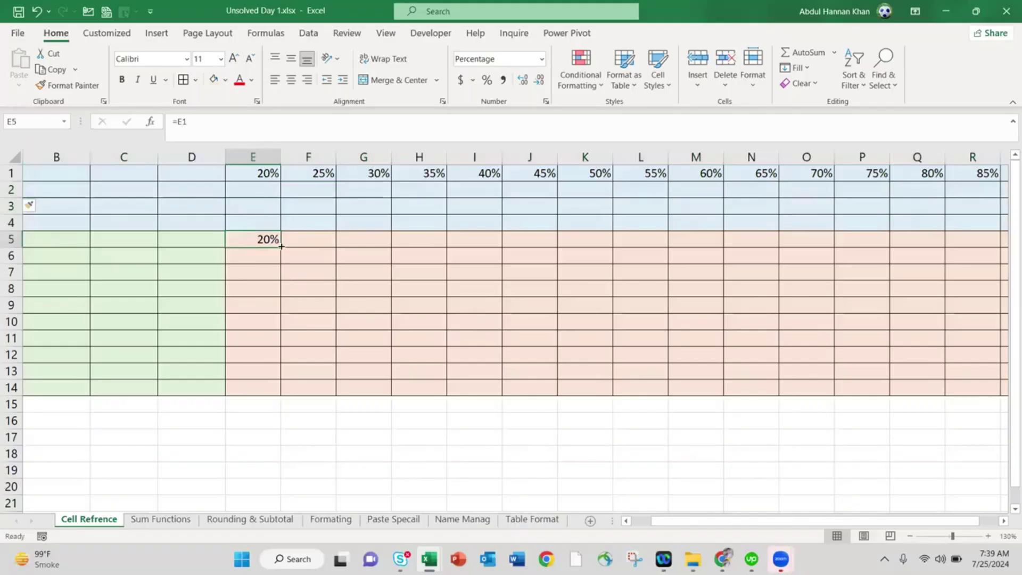
pyautogui.moveTo(282, 249); pyautogui.dragTo(282, 345)
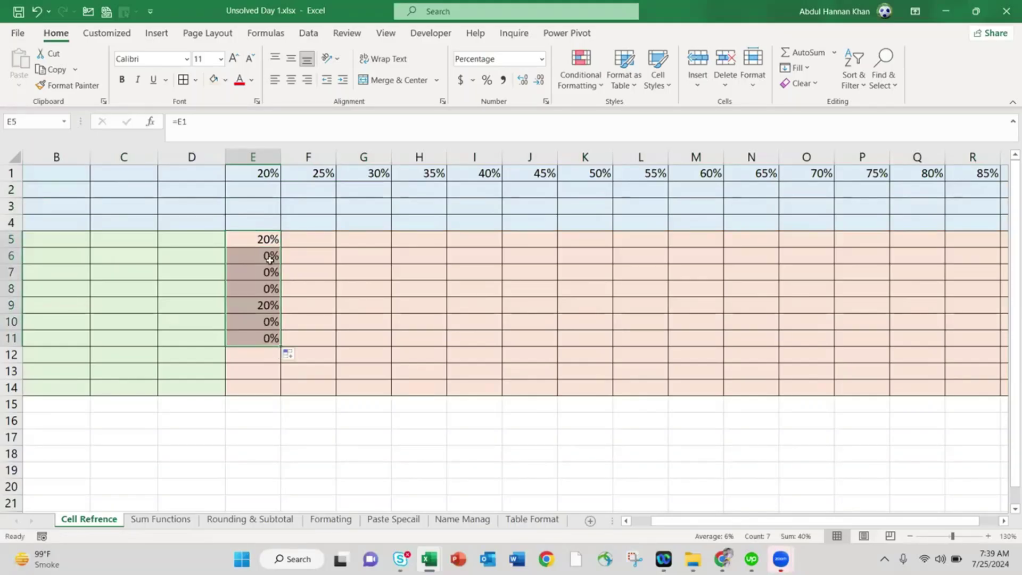
pyautogui.click(260, 280)
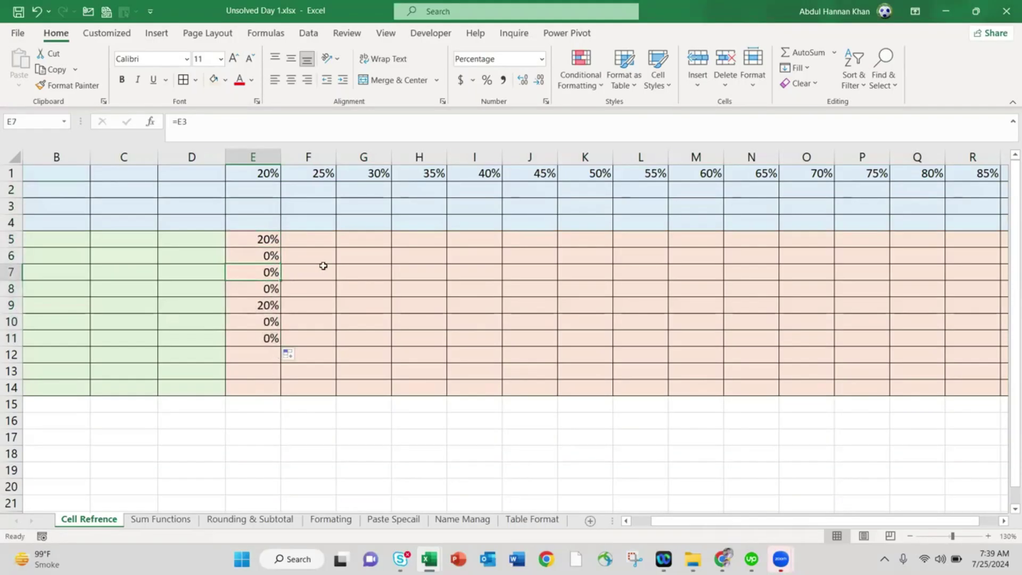
# Inspect the blank cells E2, E3 and E4 that the filled relative formulas refer to
pyautogui.hscroll(-2, 163, 232)
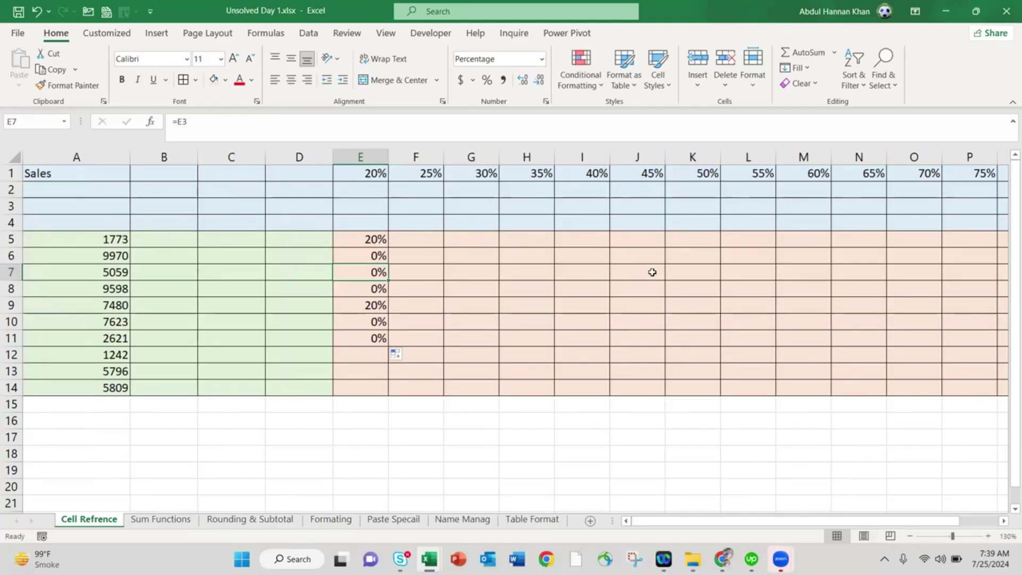
pyautogui.click(375, 192)
pyautogui.click(375, 205)
pyautogui.click(373, 220)
pyautogui.click(372, 190)
# Lock the row in the E5 formula so that it reads =E$1
pyautogui.click(375, 241)
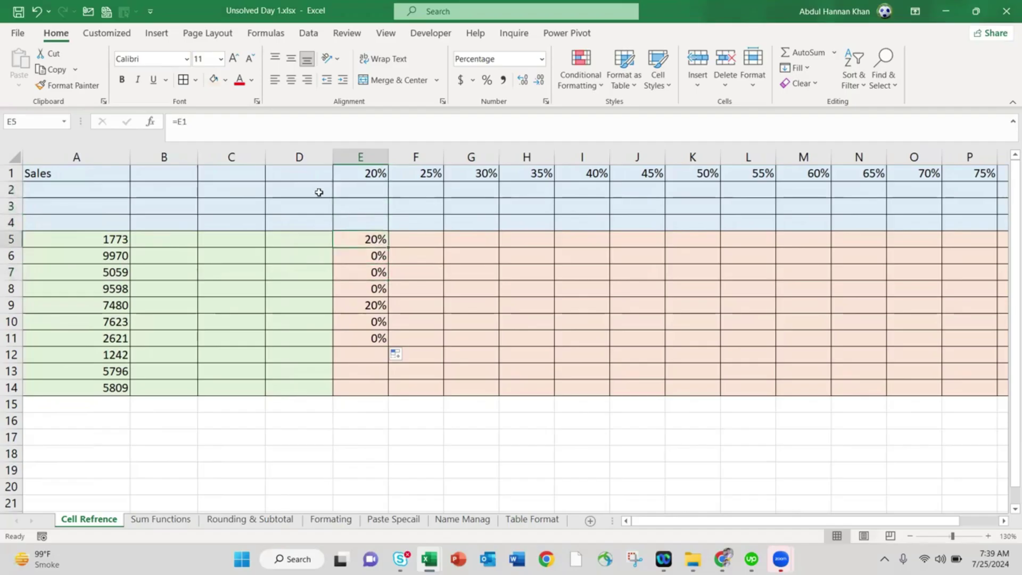
pyautogui.click(184, 122)
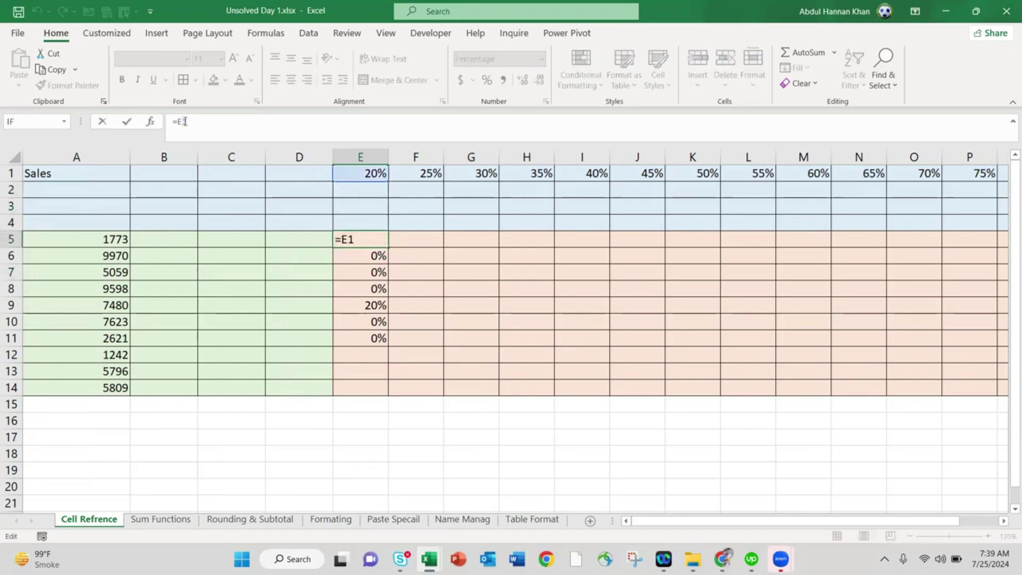
pyautogui.write('$')
pyautogui.press('Return')
pyautogui.press('Up')
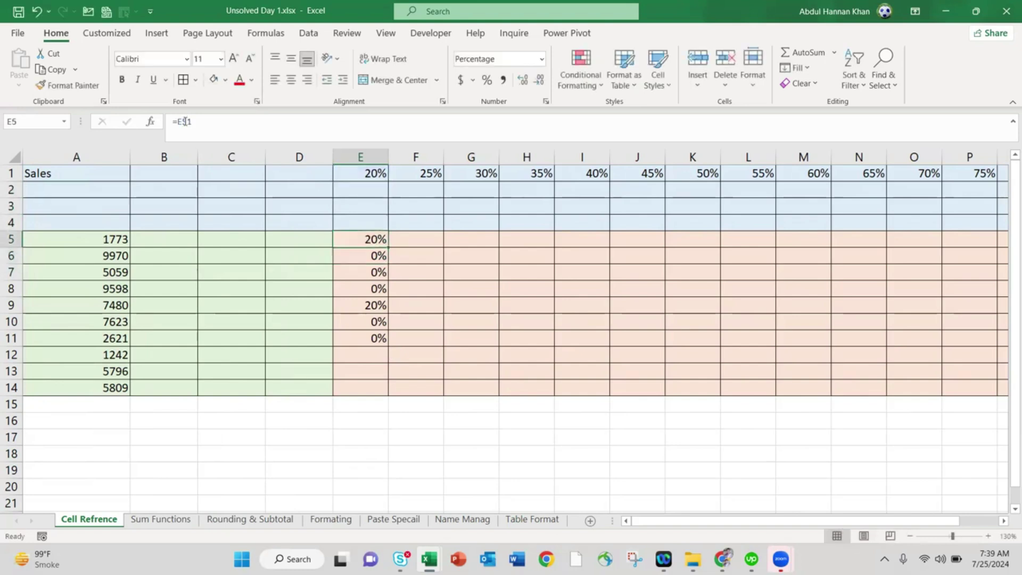
# Fill the =E$1 formula from E5 down to E14 and check the references in the copied cells
pyautogui.moveTo(389, 250); pyautogui.dragTo(392, 395)
pyautogui.click(374, 246)
pyautogui.press('Down')
pyautogui.press('Down')
pyautogui.click(375, 336)
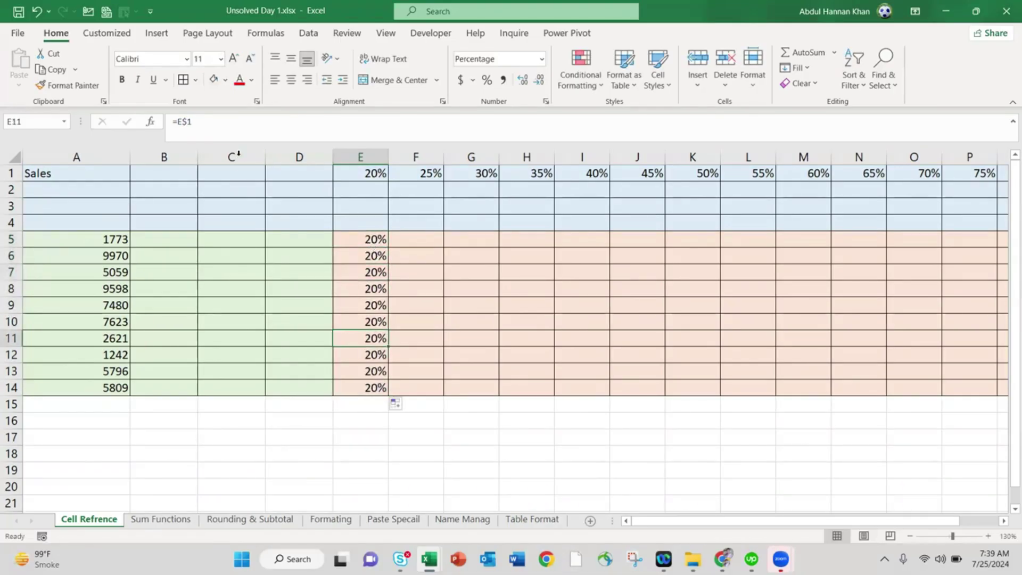
pyautogui.press('F2')
pyautogui.press('Escape')
pyautogui.press('Up')
pyautogui.press('Up')
pyautogui.press('Up')
pyautogui.press('Up')
pyautogui.press('Up')
pyautogui.press('Up')
pyautogui.hotkey('ctrl', 'c')
pyautogui.press('Right')
pyautogui.hotkey('shift', 'Right')
pyautogui.hotkey('shift', 'Right')
pyautogui.hotkey('shift', 'Right')
pyautogui.hotkey('shift', 'Right')
pyautogui.hotkey('shift', 'Right')
pyautogui.hotkey('shift', 'Right')
pyautogui.hotkey('shift', 'Right')
pyautogui.hotkey('shift', 'Right')
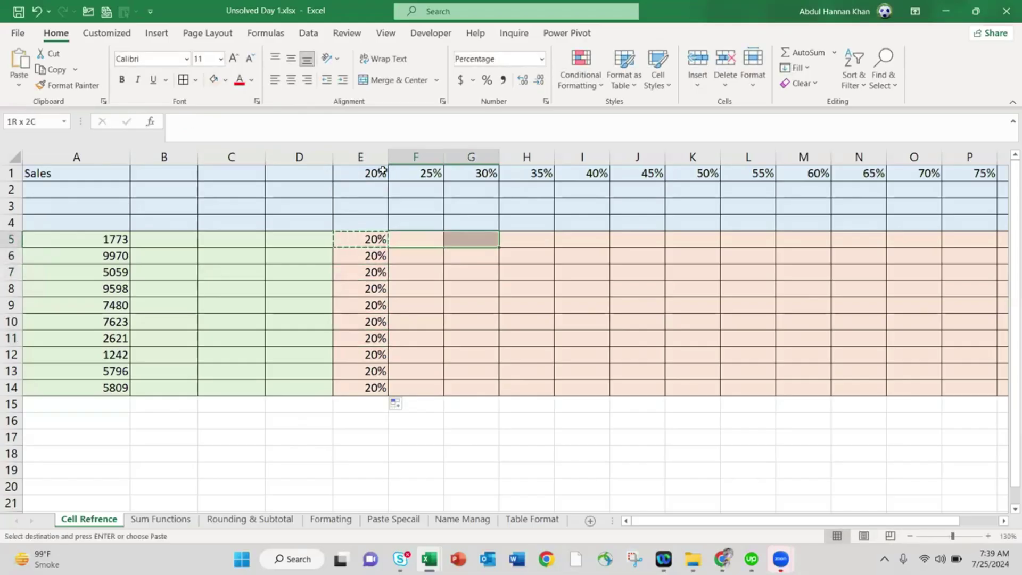
pyautogui.hotkey('shift', 'Down')
pyautogui.hotkey('shift', 'Down')
pyautogui.hotkey('shift', 'Down')
pyautogui.hotkey('shift', 'Down')
pyautogui.hotkey('shift', 'Down')
pyautogui.hotkey('shift', 'Down')
pyautogui.hotkey('shift', 'Down')
pyautogui.hotkey('shift', 'Down')
pyautogui.hotkey('shift', 'Down')
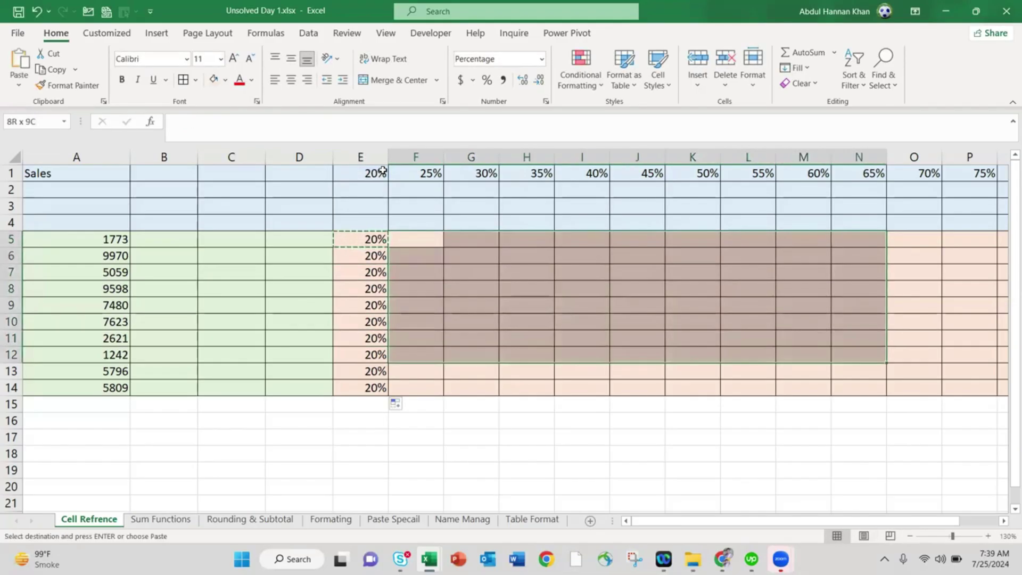
pyautogui.hotkey('ctrl', 'c')
pyautogui.press('Escape')
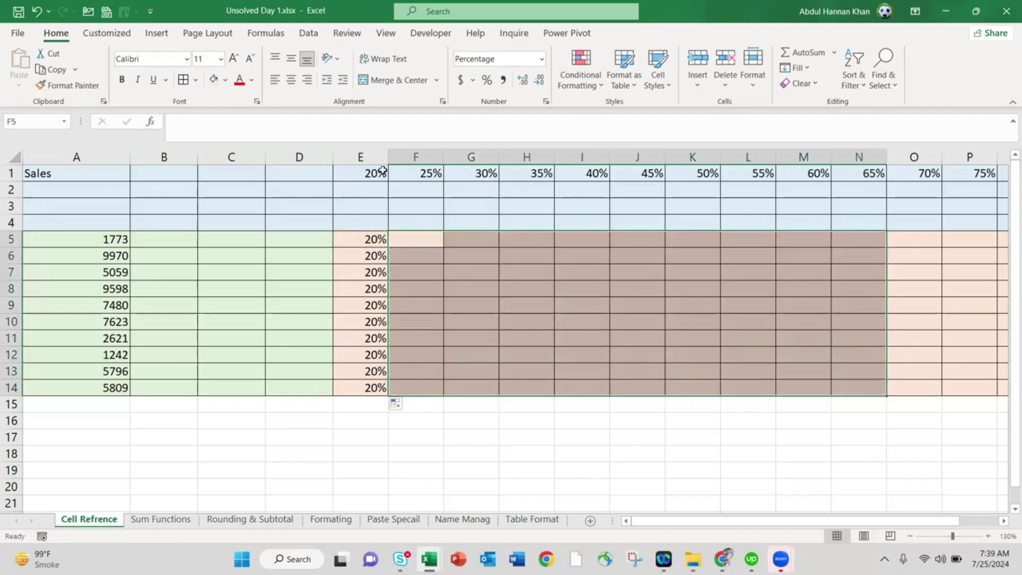
# Copy the =E$1 formula from E5 into the range F5:N14
pyautogui.press('Left')
pyautogui.hotkey('ctrl', 'c')
pyautogui.press('Right')
pyautogui.hotkey('shift', 'Right')
pyautogui.hotkey('shift', 'Right')
pyautogui.hotkey('shift', 'Right')
pyautogui.hotkey('shift', 'Right')
pyautogui.hotkey('shift', 'Right')
pyautogui.hotkey('shift', 'Right')
pyautogui.hotkey('shift', 'Right')
pyautogui.hotkey('shift', 'Right')
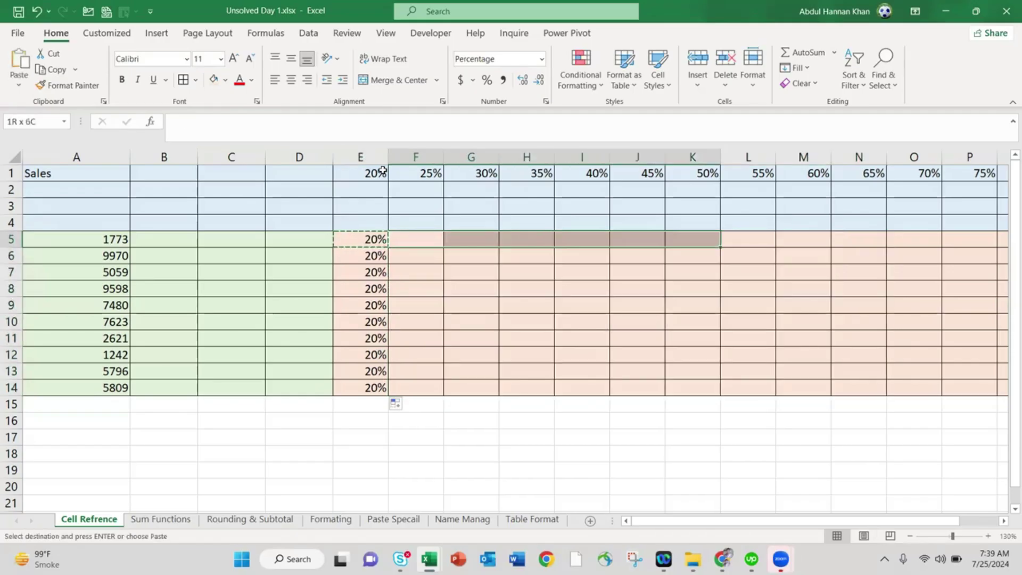
pyautogui.hotkey('shift', 'Down')
pyautogui.hotkey('shift', 'Down')
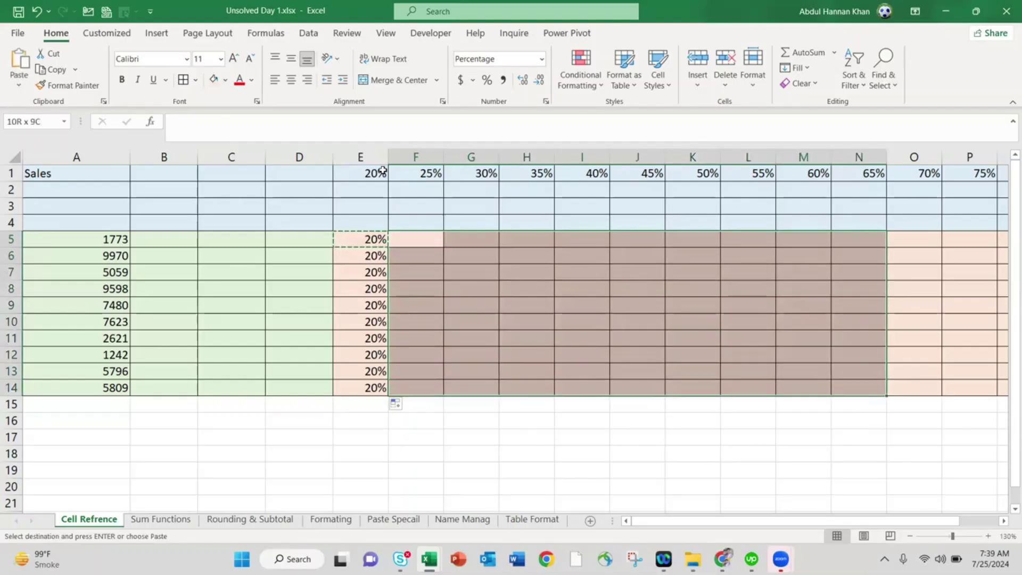
pyautogui.hotkey('ctrl', 'v')
pyautogui.press('Escape')
# Compare the mixed references in G5 to G7 with the formula in E5
pyautogui.press('Up')
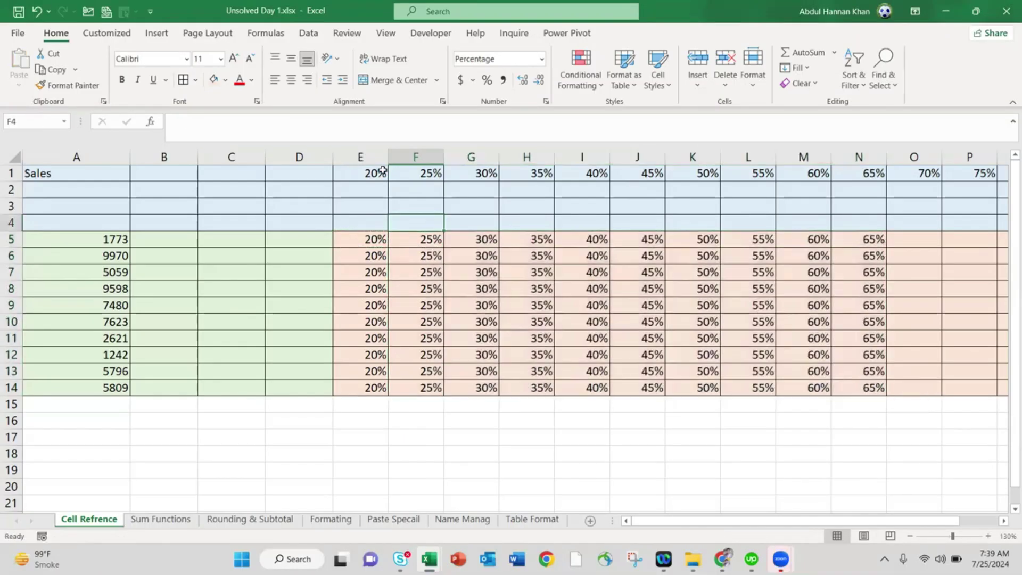
pyautogui.press('Right')
pyautogui.press('Down')
pyautogui.press('Down')
pyautogui.press('Down')
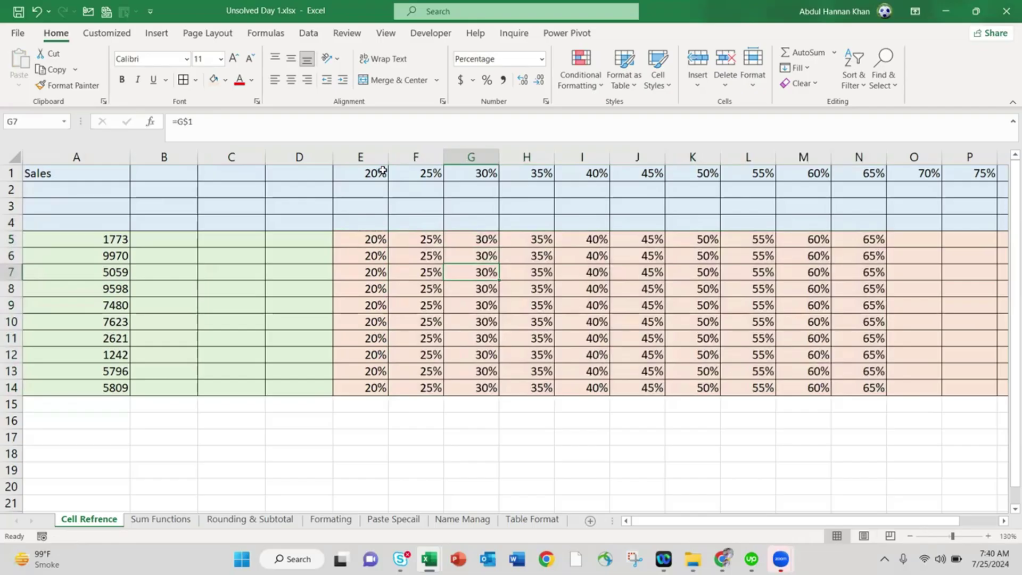
pyautogui.press('Up')
pyautogui.press('Up')
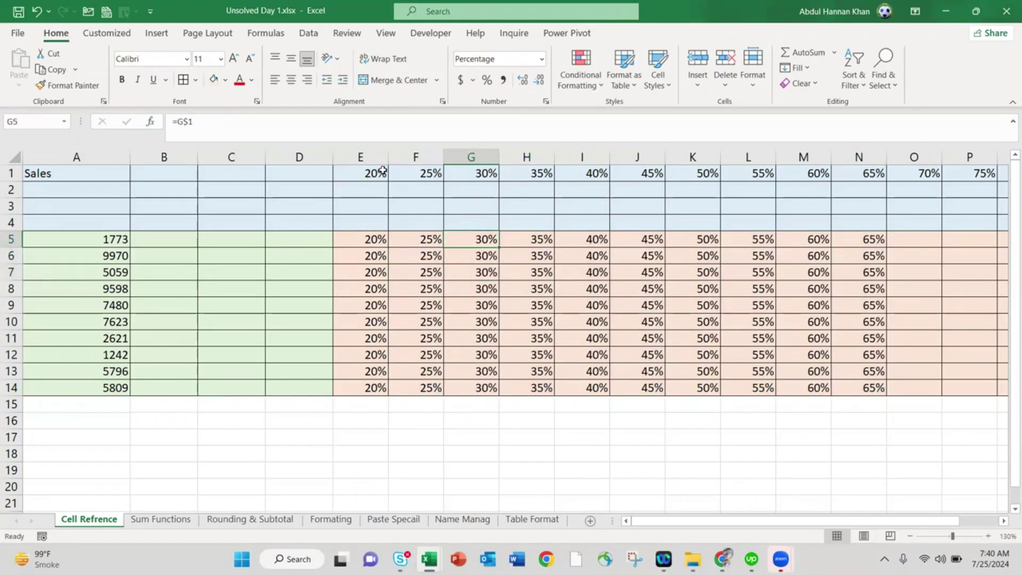
pyautogui.press('Left')
pyautogui.press('Left')
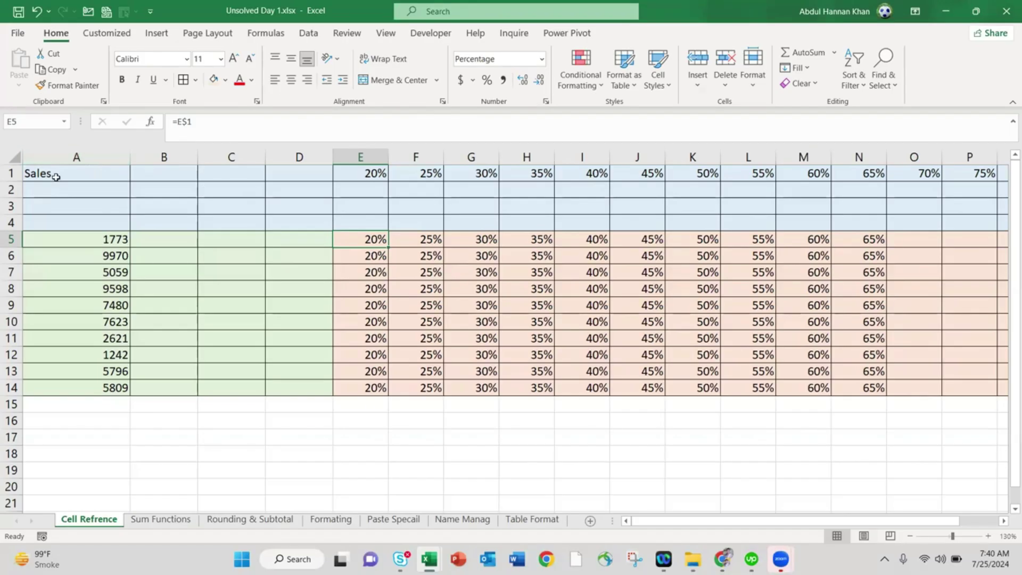
# Examine how the column letter changes across row 5 and relate the formulas to the Sales column
pyautogui.press('Right')
pyautogui.press('Right')
pyautogui.press('Right')
pyautogui.press('Down')
pyautogui.press('Down')
pyautogui.press('Down')
pyautogui.press('Up')
pyautogui.press('Up')
pyautogui.press('Up')
pyautogui.press('Left')
pyautogui.press('Left')
pyautogui.press('Left')
pyautogui.press('Left')
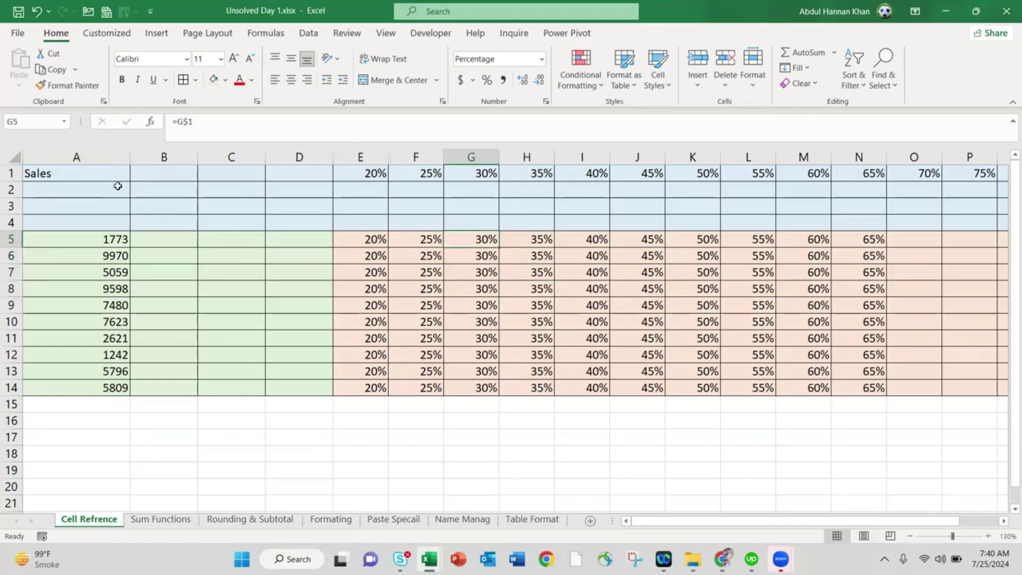
pyautogui.press('Right')
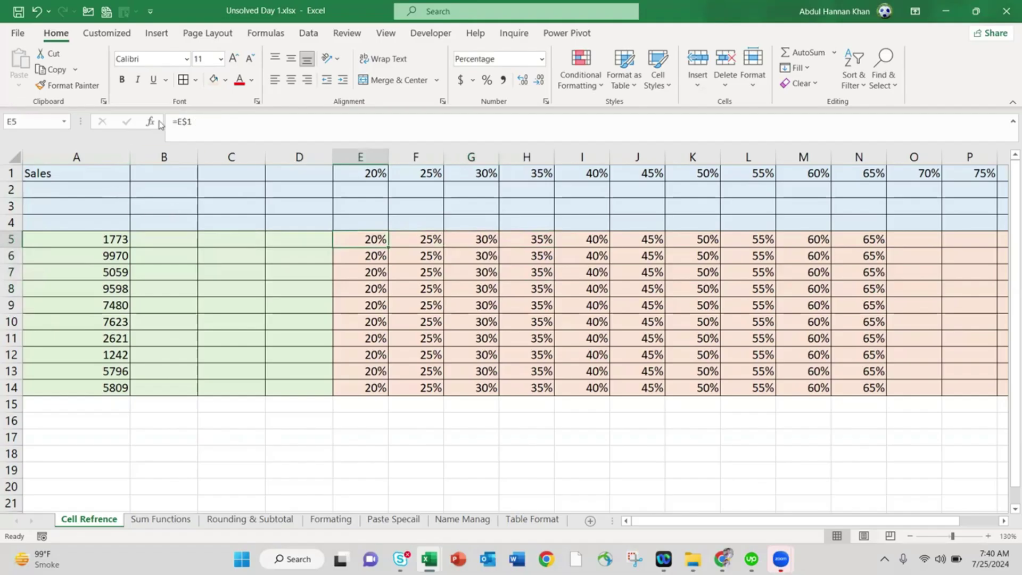
pyautogui.click(74, 156)
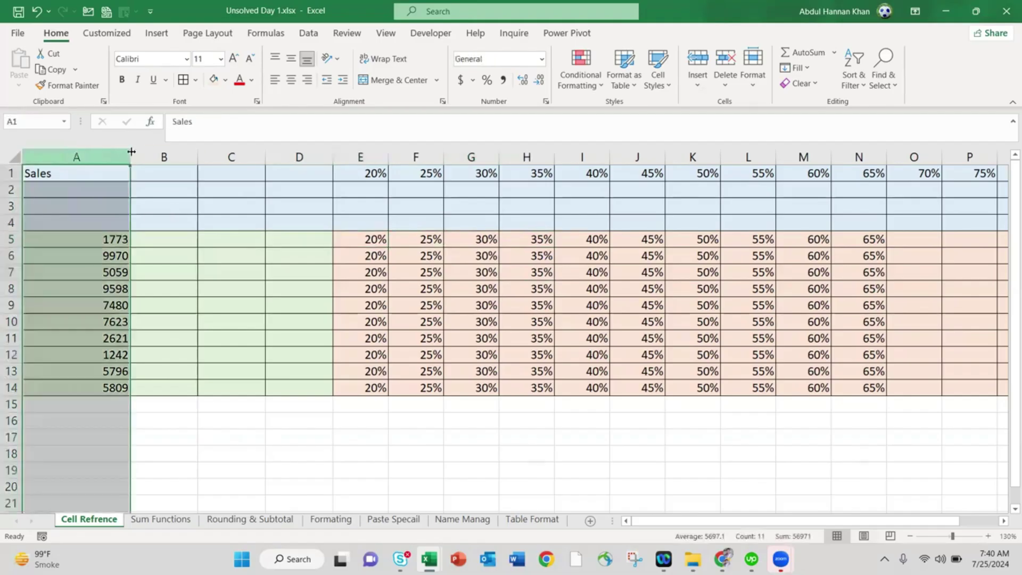
pyautogui.click(367, 239)
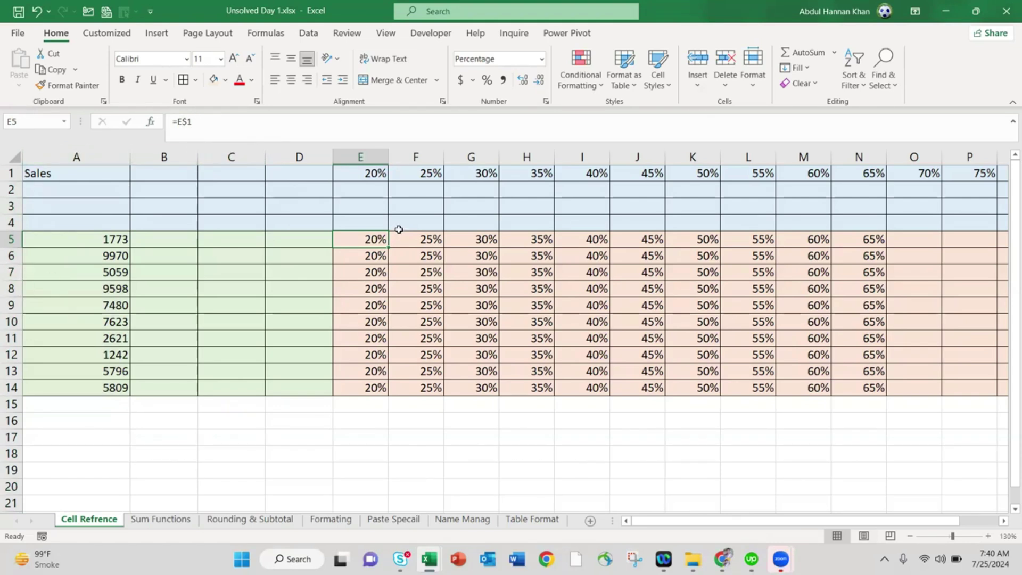
# Examine the locked row reference in the formulas down column H and return to E5
pyautogui.press('Right')
pyautogui.press('Right')
pyautogui.press('Right')
pyautogui.press('Down')
pyautogui.press('Down')
pyautogui.press('Down')
pyautogui.press('Down')
pyautogui.press('Down')
pyautogui.press('Down')
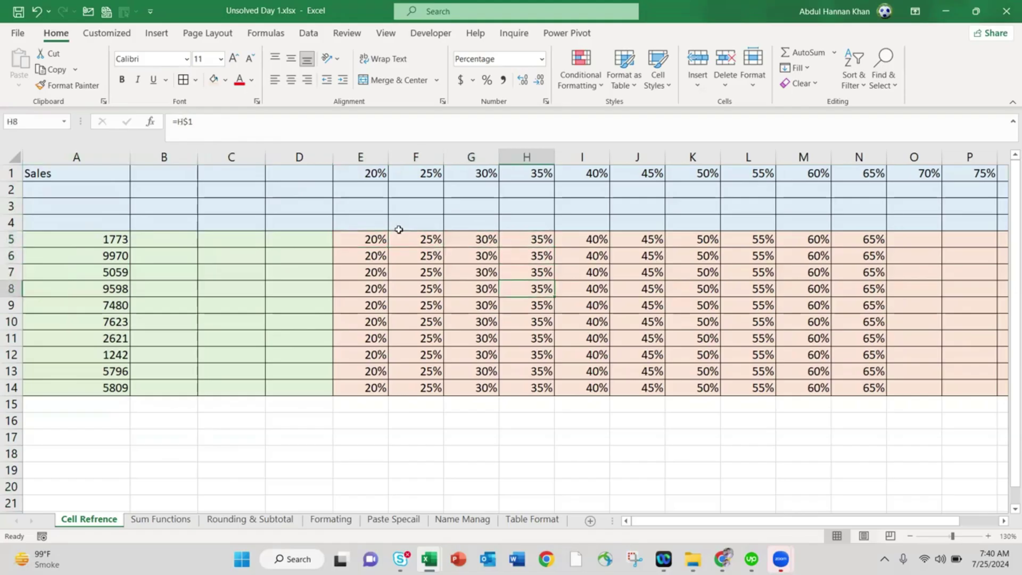
pyautogui.press('Up')
pyautogui.press('Up')
pyautogui.press('Up')
pyautogui.press('Up')
pyautogui.press('Up')
pyautogui.press('Up')
pyautogui.press('Left')
pyautogui.press('Left')
pyautogui.press('Left')
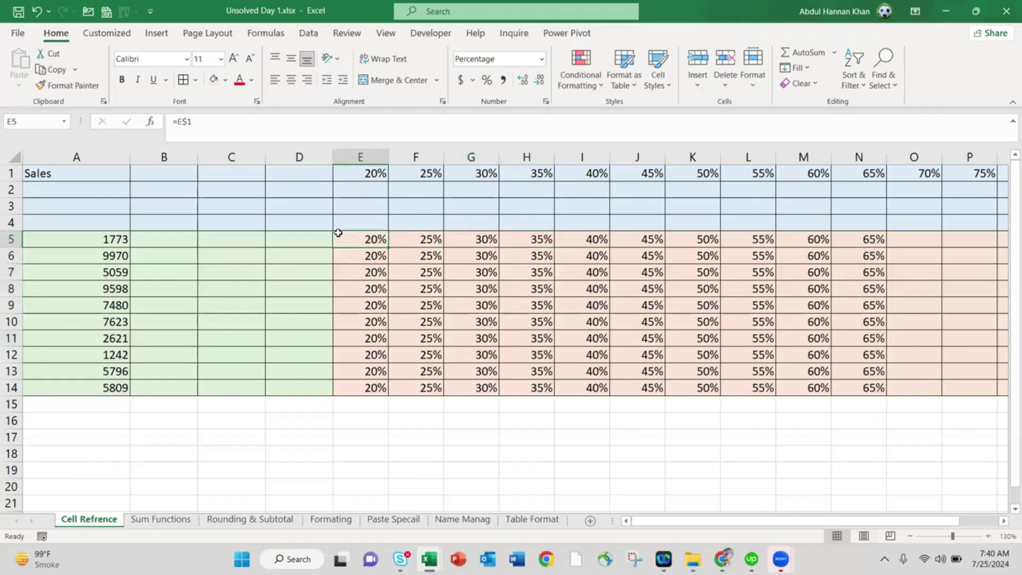
# Extend the E5 formula to multiply the sales value by the percentage, as =A5*E$1
pyautogui.click(179, 121)
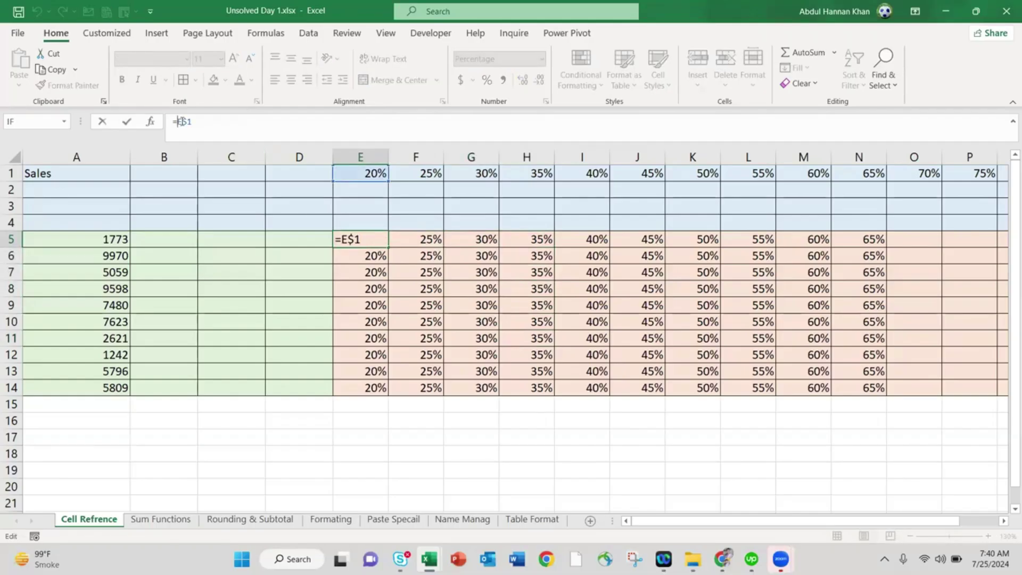
pyautogui.click(108, 241)
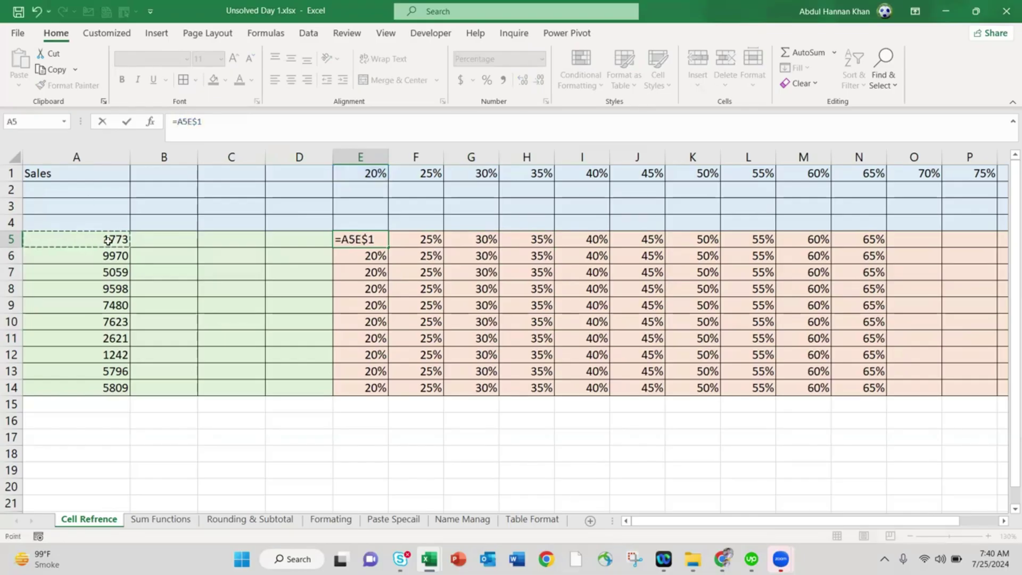
pyautogui.write('*')
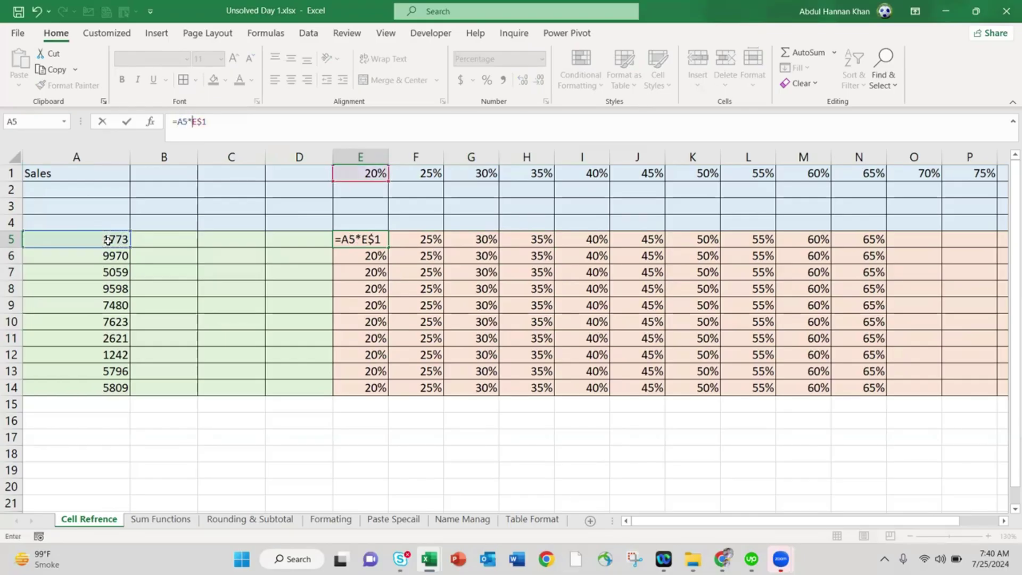
pyautogui.press('Return')
pyautogui.press('Up')
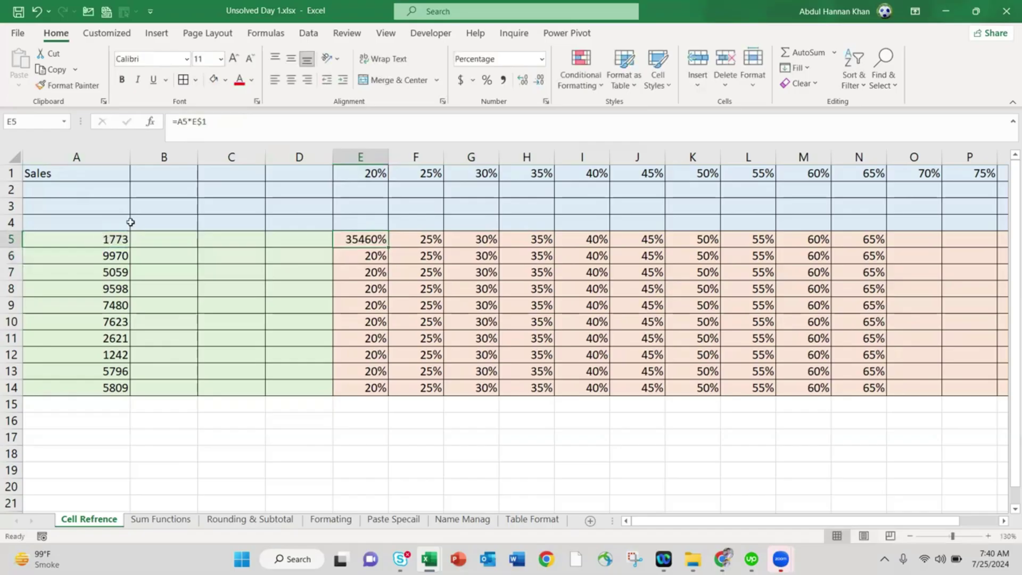
# Lock the sales column in the E5 formula so that it reads =$A5*E$1
pyautogui.click(180, 123)
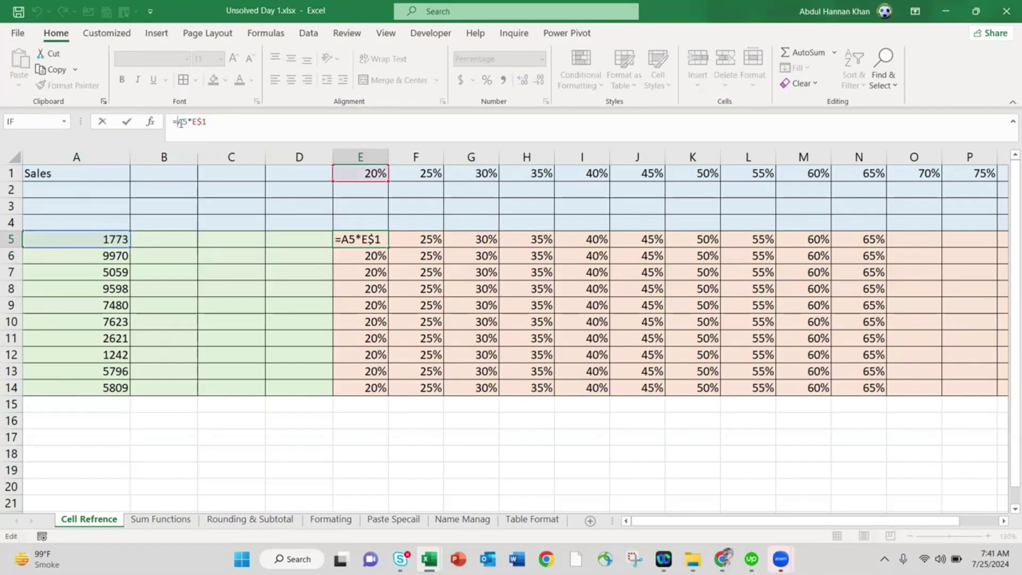
pyautogui.write('$')
pyautogui.press('Return')
pyautogui.press('Up')
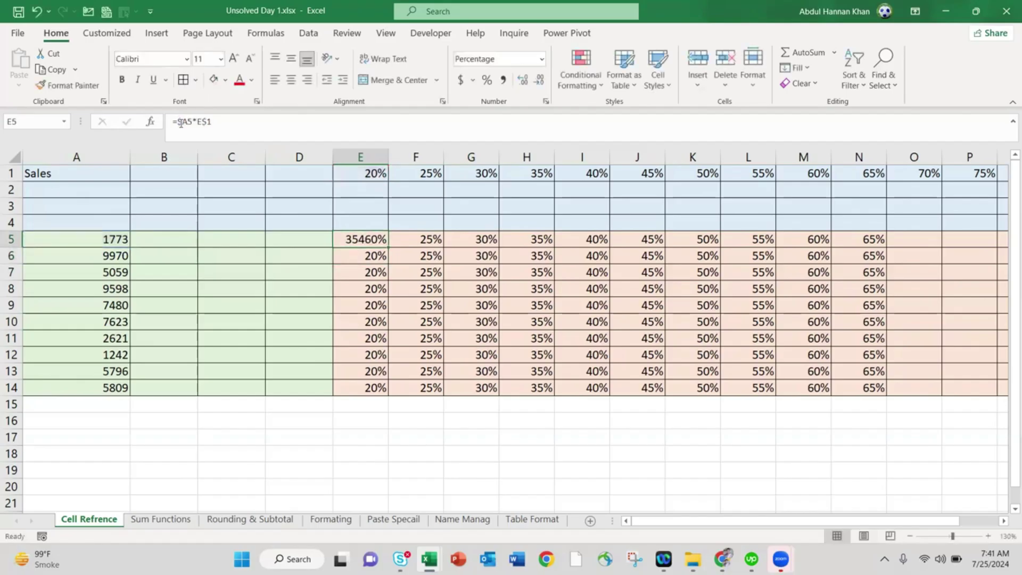
# Change the number format of cell E5 from percentage to Number
pyautogui.hotkey('ctrl', 'c')
pyautogui.click(498, 58)
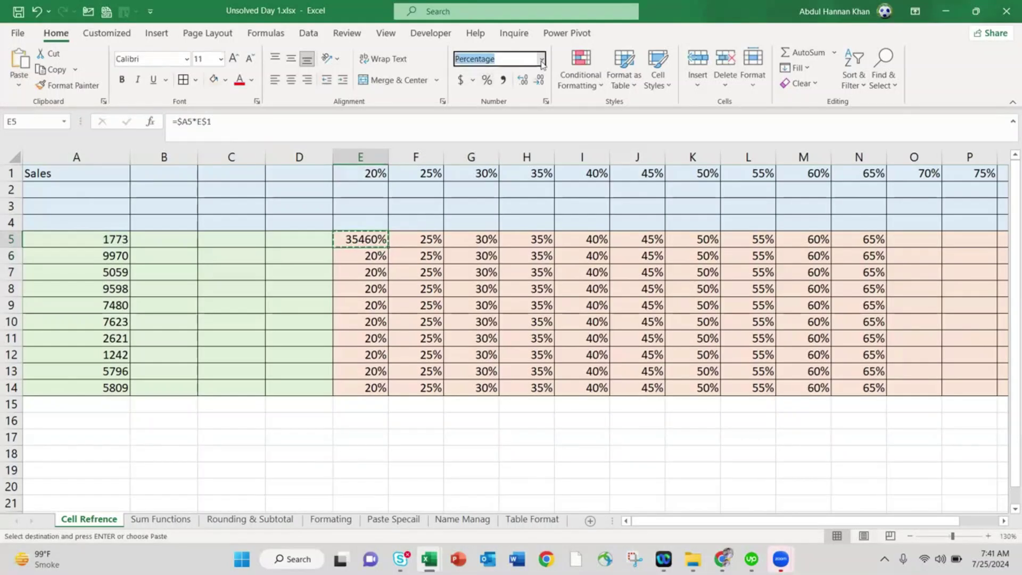
pyautogui.click(542, 59)
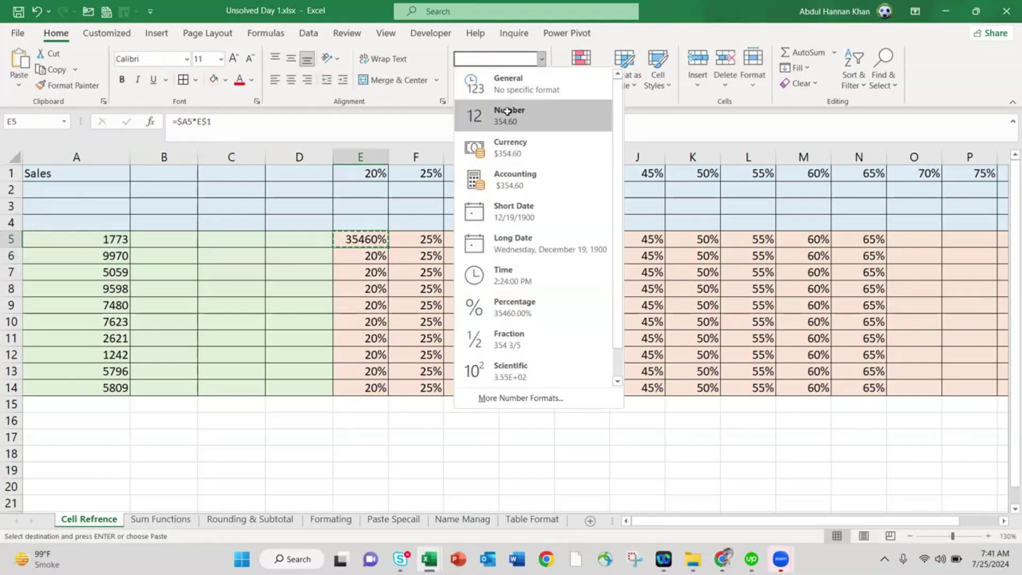
pyautogui.click(503, 109)
pyautogui.hotkey('shift', 'Right')
pyautogui.hotkey('shift', 'Right')
pyautogui.hotkey('shift', 'Right')
pyautogui.hotkey('shift', 'Right')
pyautogui.hotkey('shift', 'Right')
pyautogui.hotkey('shift', 'Right')
pyautogui.hotkey('shift', 'Right')
pyautogui.hotkey('shift', 'Right')
pyautogui.hotkey('shift', 'Right')
pyautogui.hotkey('shift', 'Right')
pyautogui.hotkey('shift', 'Right')
pyautogui.hotkey('shift', 'Right')
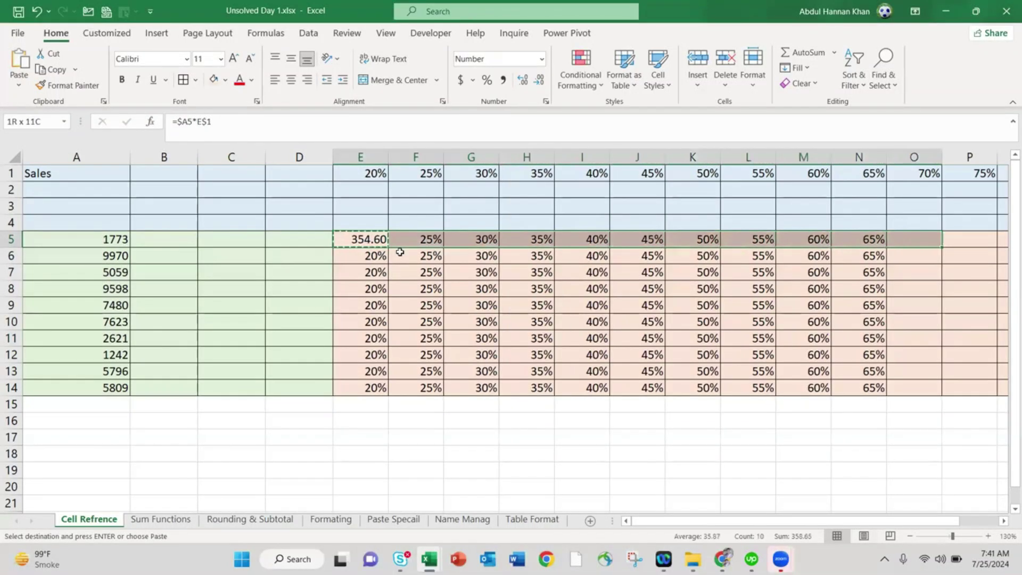
pyautogui.hotkey('shift', 'Right')
pyautogui.hotkey('shift', 'Right')
pyautogui.hotkey('shift', 'Down')
pyautogui.hotkey('shift', 'Down')
pyautogui.hotkey('shift', 'Down')
pyautogui.hotkey('shift', 'Down')
pyautogui.hotkey('shift', 'Down')
pyautogui.hotkey('shift', 'Down')
pyautogui.hotkey('shift', 'Down')
pyautogui.hotkey('shift', 'Down')
pyautogui.hotkey('shift', 'Down')
pyautogui.hotkey('shift', 'Down')
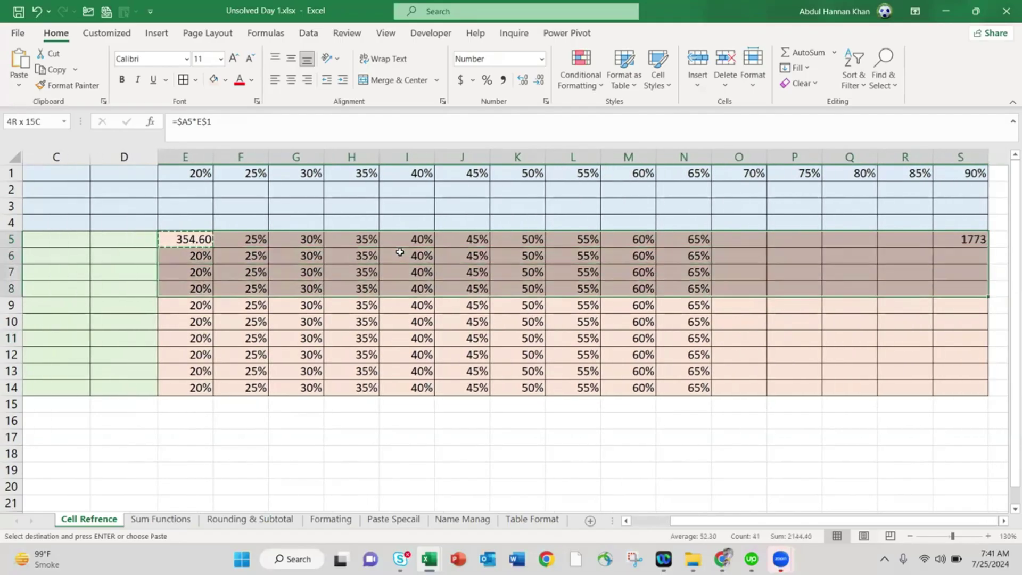
pyautogui.hotkey('shift', 'Up')
pyautogui.press('Escape')
pyautogui.press('Left')
pyautogui.press('Right')
# Copy the E5 formula and paste it across the whole percentage grid, E5:S14
pyautogui.hotkey('ctrl', 'c')
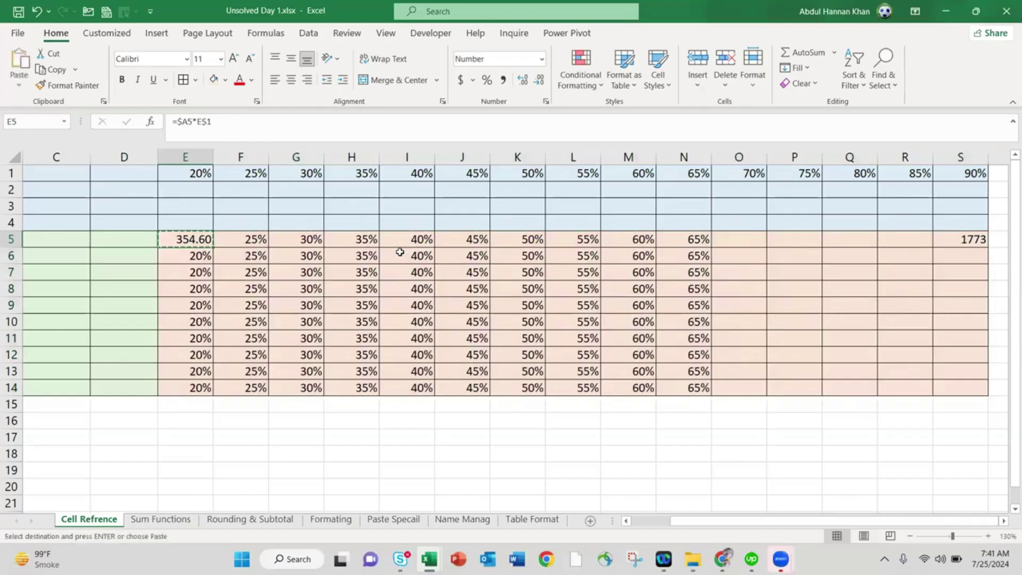
pyautogui.press('Right')
pyautogui.press('Left')
pyautogui.hotkey('shift', 'Right')
pyautogui.hotkey('shift', 'Right')
pyautogui.hotkey('shift', 'Right')
pyautogui.hotkey('shift', 'Right')
pyautogui.hotkey('shift', 'Right')
pyautogui.hotkey('shift', 'Right')
pyautogui.hotkey('shift', 'Right')
pyautogui.hotkey('shift', 'Right')
pyautogui.hotkey('shift', 'Right')
pyautogui.hotkey('shift', 'Right')
pyautogui.hotkey('shift', 'Right')
pyautogui.hotkey('shift', 'Right')
pyautogui.hotkey('shift', 'Right')
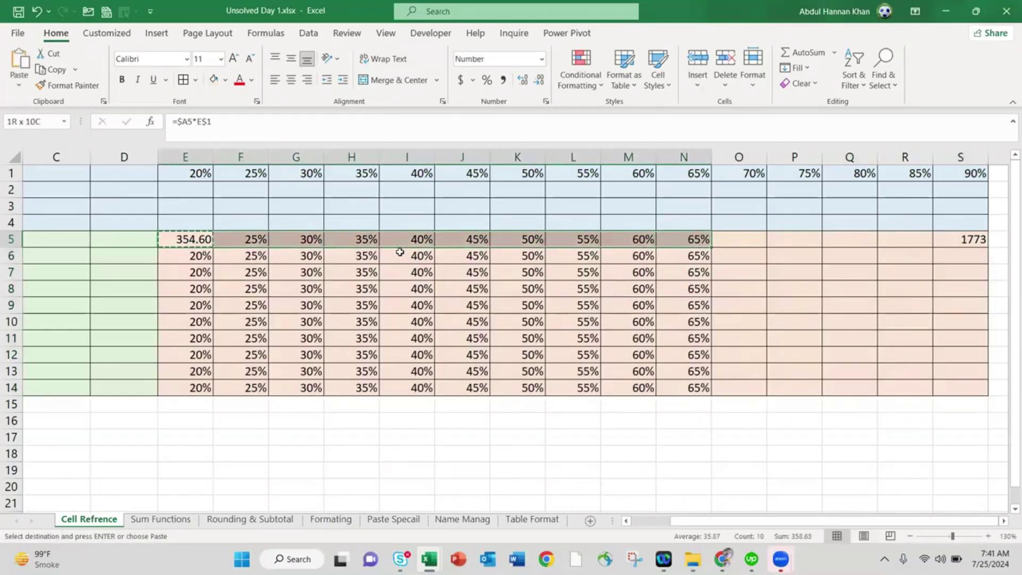
pyautogui.hotkey('shift', 'Right')
pyautogui.hotkey('shift', 'Down')
pyautogui.hotkey('shift', 'Down')
pyautogui.hotkey('shift', 'Down')
pyautogui.hotkey('shift', 'Down')
pyautogui.hotkey('shift', 'Down')
pyautogui.hotkey('shift', 'Down')
pyautogui.hotkey('shift', 'Down')
pyautogui.hotkey('shift', 'Down')
pyautogui.hotkey('shift', 'Down')
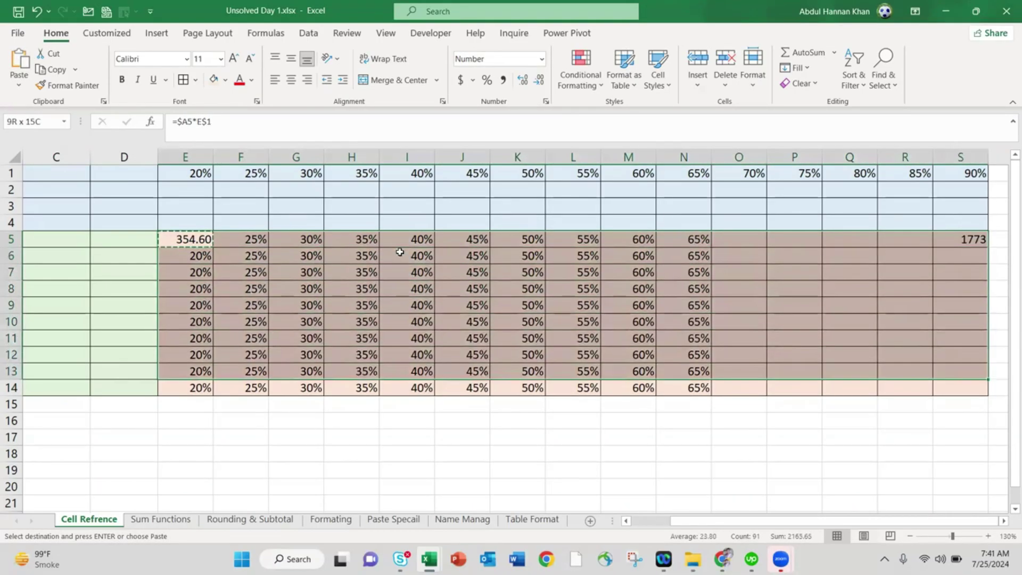
pyautogui.press('Return')
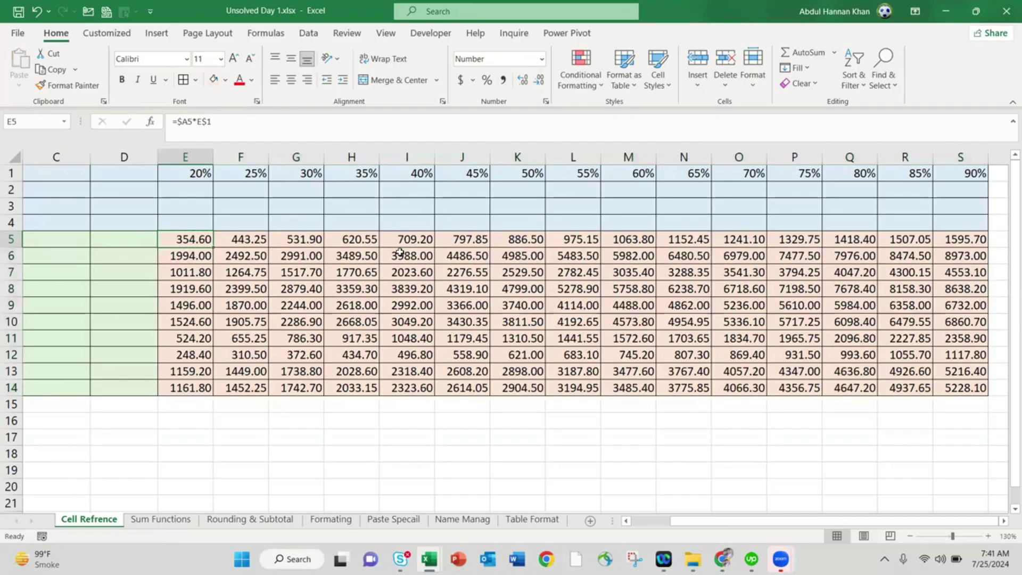
# Examine how the formulas change down column E and relate their locked column reference to the Sales column
pyautogui.press('Left')
pyautogui.press('Left')
pyautogui.press('Left')
pyautogui.press('Left')
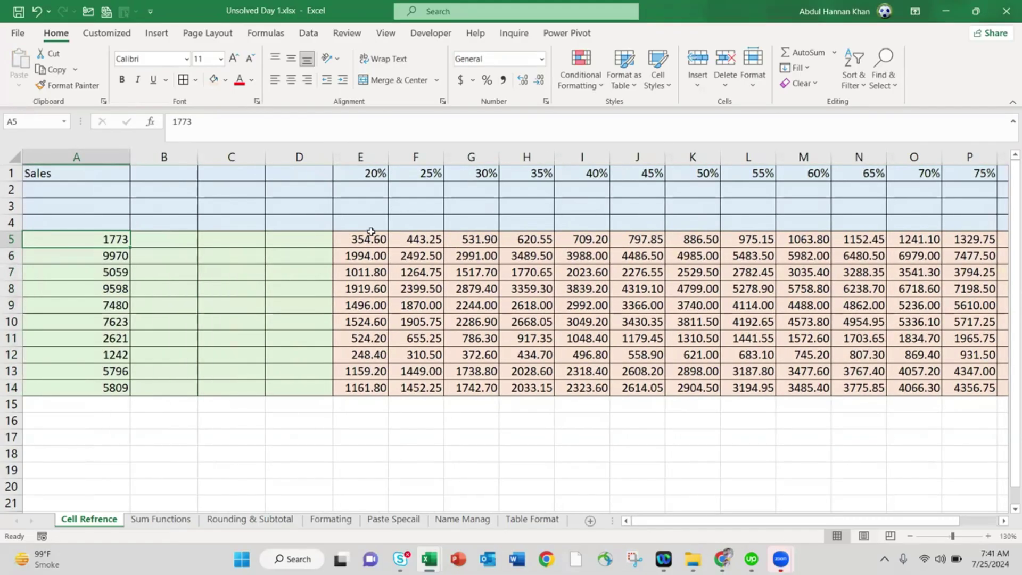
pyautogui.press('Right')
pyautogui.press('Right')
pyautogui.press('Right')
pyautogui.press('Right')
pyautogui.press('Down')
pyautogui.press('Down')
pyautogui.press('Down')
pyautogui.press('Down')
pyautogui.press('Down')
pyautogui.press('Down')
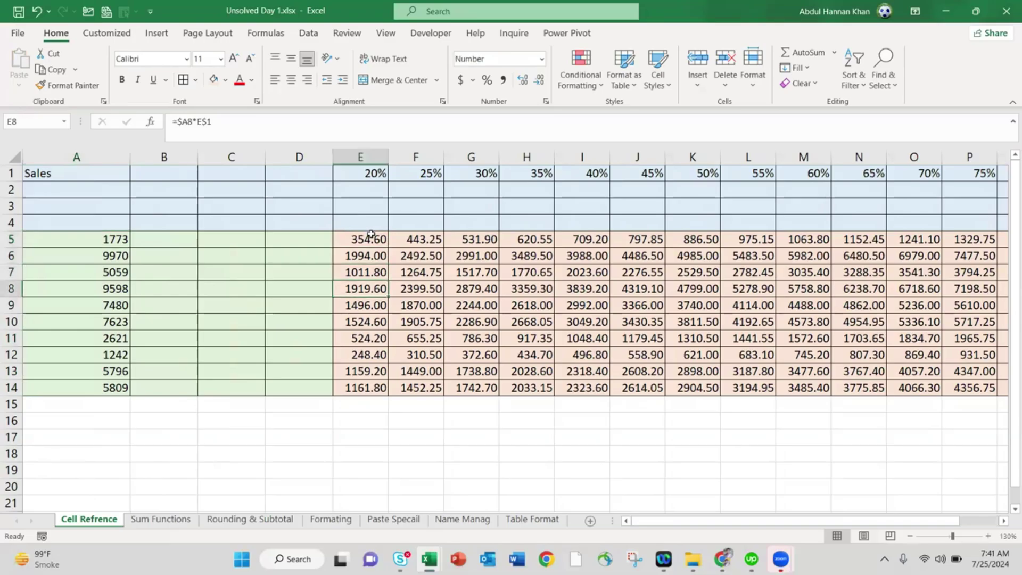
pyautogui.press('Down')
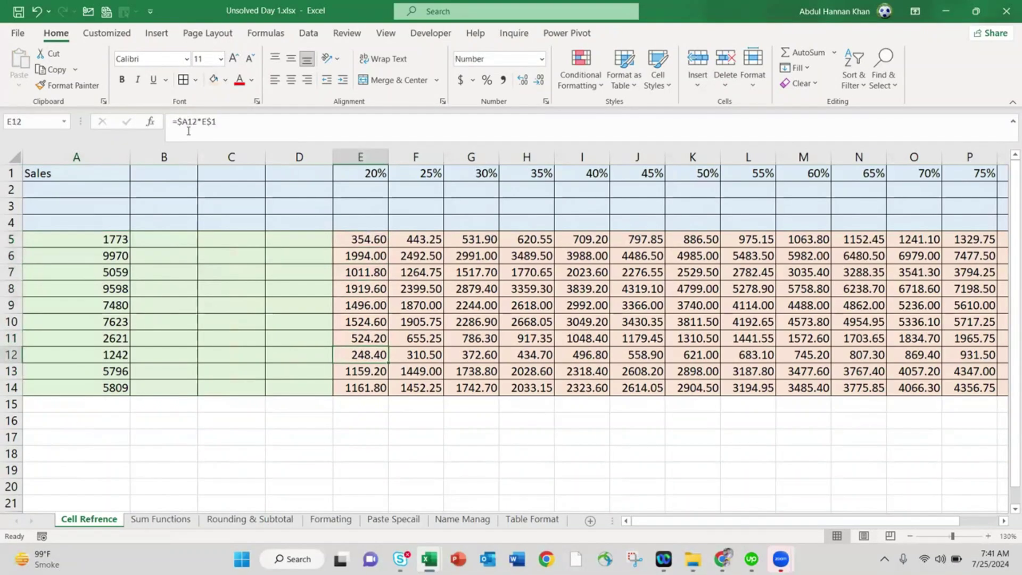
pyautogui.click(62, 157)
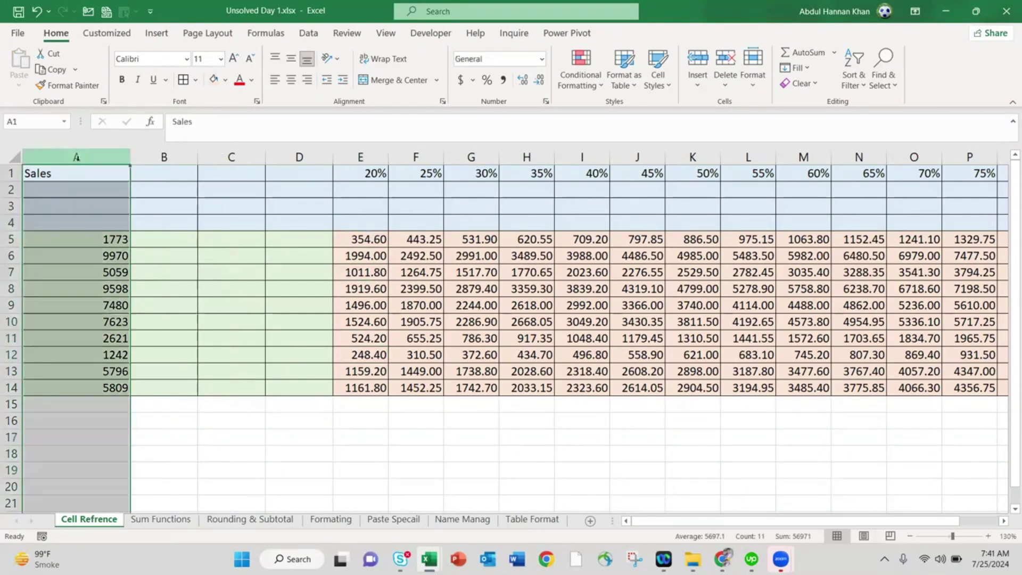
# Examine the formulas across row 9, comparing the locked sales reference with the changing percentage column
pyautogui.click(386, 308)
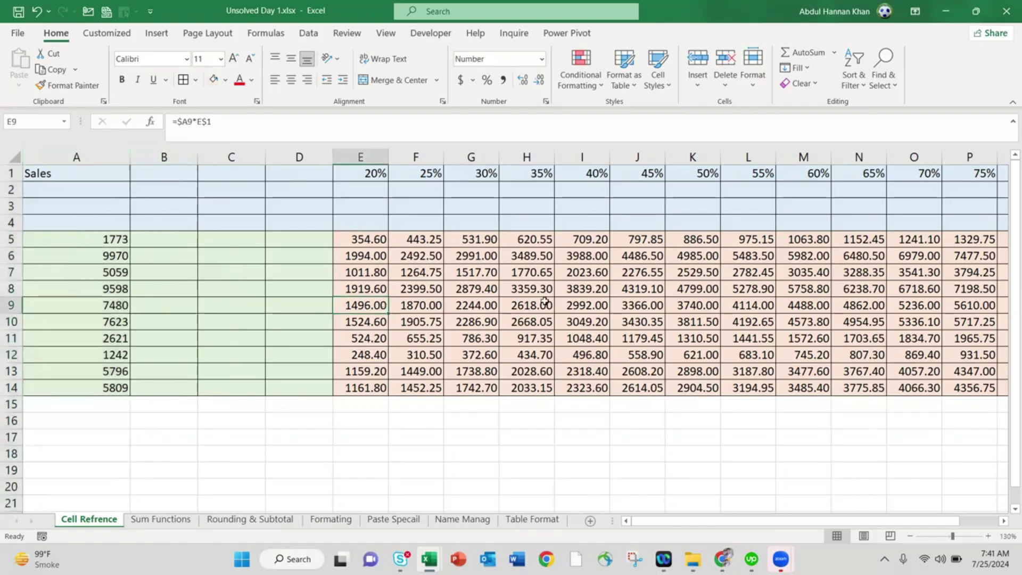
pyautogui.click(438, 305)
pyautogui.click(545, 301)
pyautogui.press('Right')
pyautogui.press('Right')
pyautogui.press('Right')
pyautogui.press('Right')
pyautogui.press('Right')
pyautogui.press('Right')
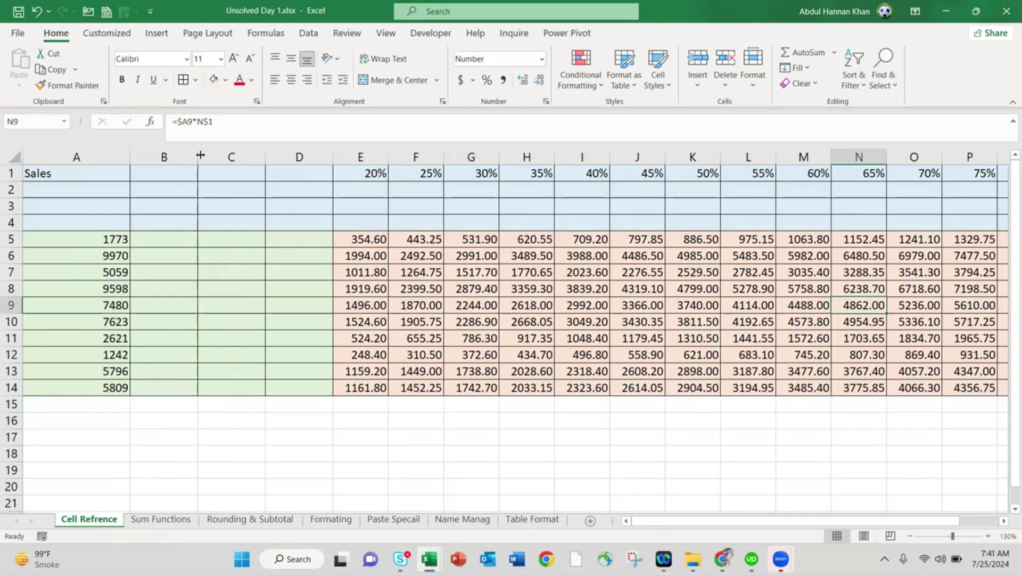
pyautogui.press('Right')
pyautogui.press('Right')
pyautogui.press('Right')
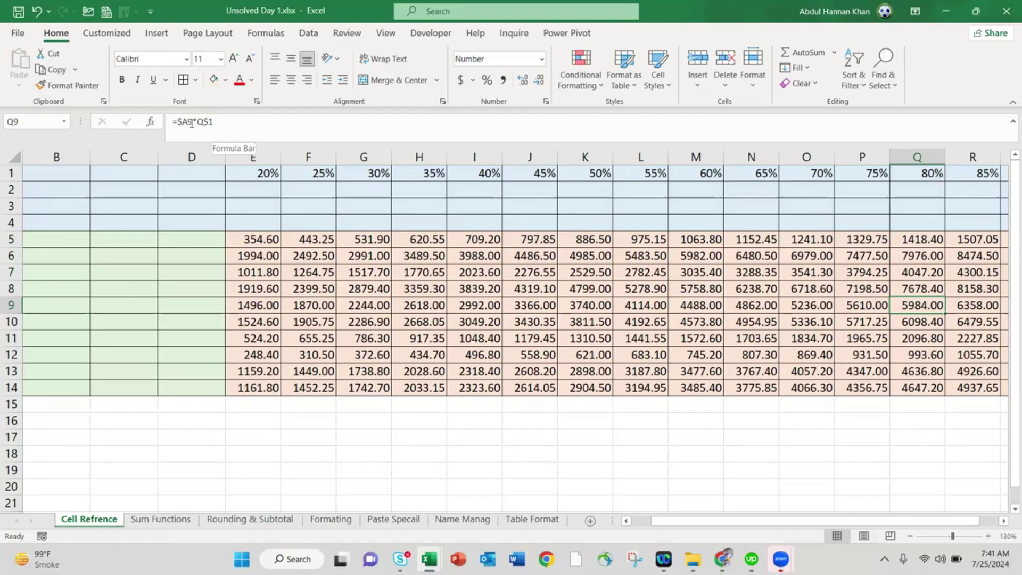
pyautogui.press('Right')
pyautogui.press('Right')
pyautogui.press('Right')
pyautogui.press('Left')
pyautogui.press('Left')
pyautogui.press('Left')
# Examine the formulas along row 11, relate the locked row to the percentage headers in row 1, and inspect the F6 formula's references
pyautogui.press('Down')
pyautogui.press('Down')
pyautogui.press('Left')
pyautogui.press('Left')
pyautogui.press('Left')
pyautogui.press('Left')
pyautogui.press('Left')
pyautogui.press('Left')
pyautogui.press('Left')
pyautogui.press('Left')
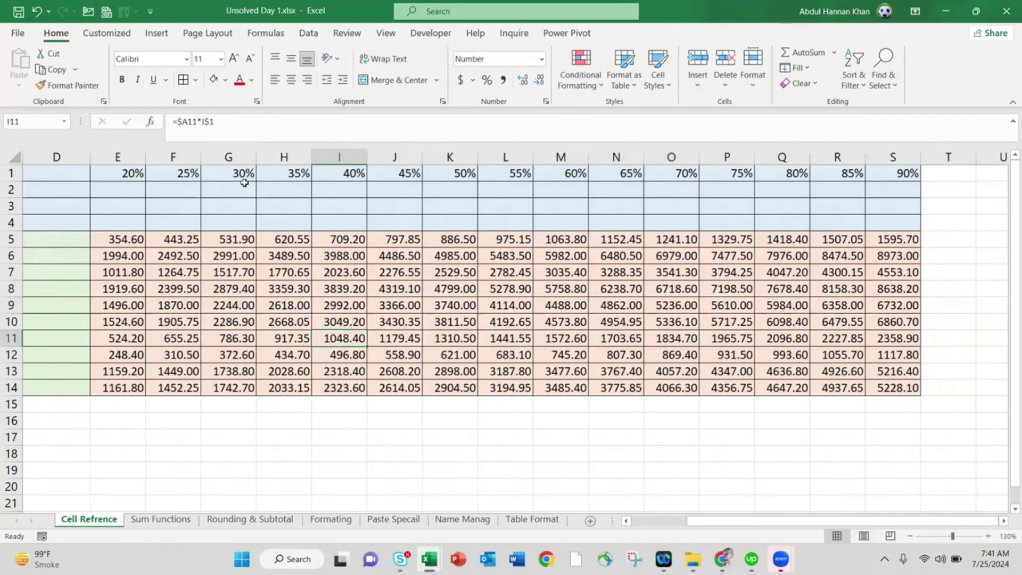
pyautogui.click(9, 173)
pyautogui.hscroll(-3, 364, 184)
pyautogui.click(407, 254)
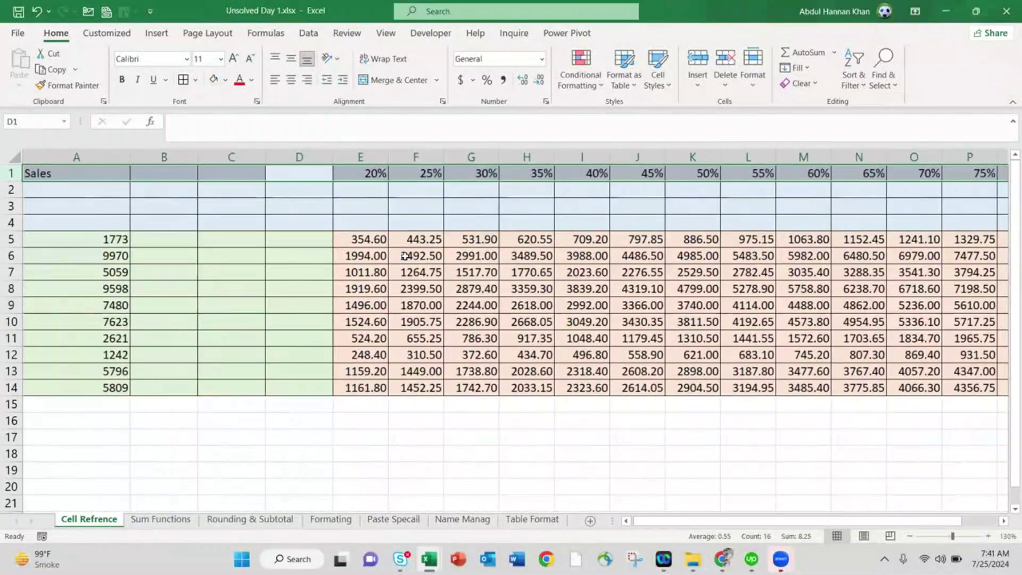
pyautogui.click(203, 123)
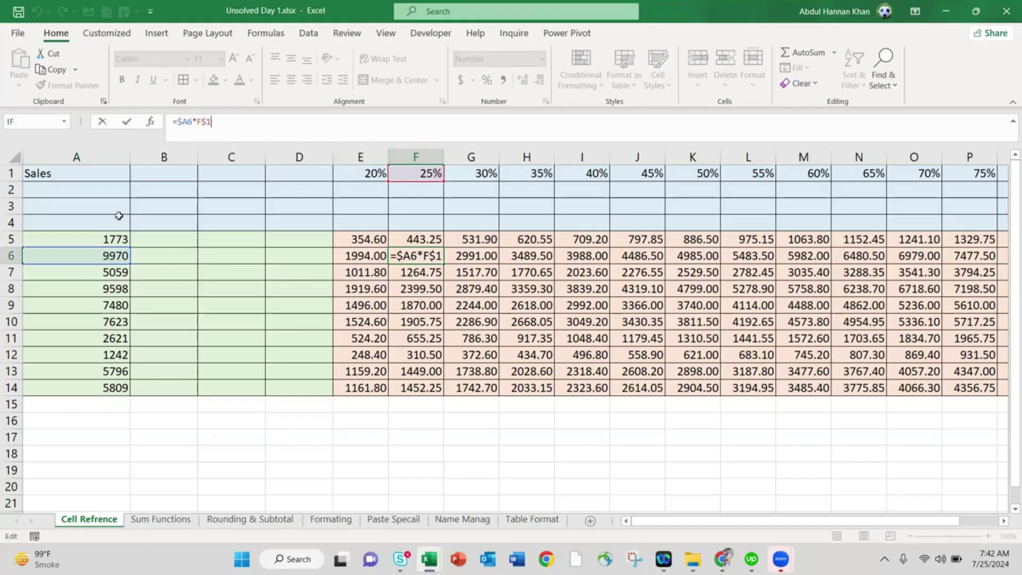
# Delete the three empty columns B to D between the sales values and the percentages
pyautogui.click(186, 155)
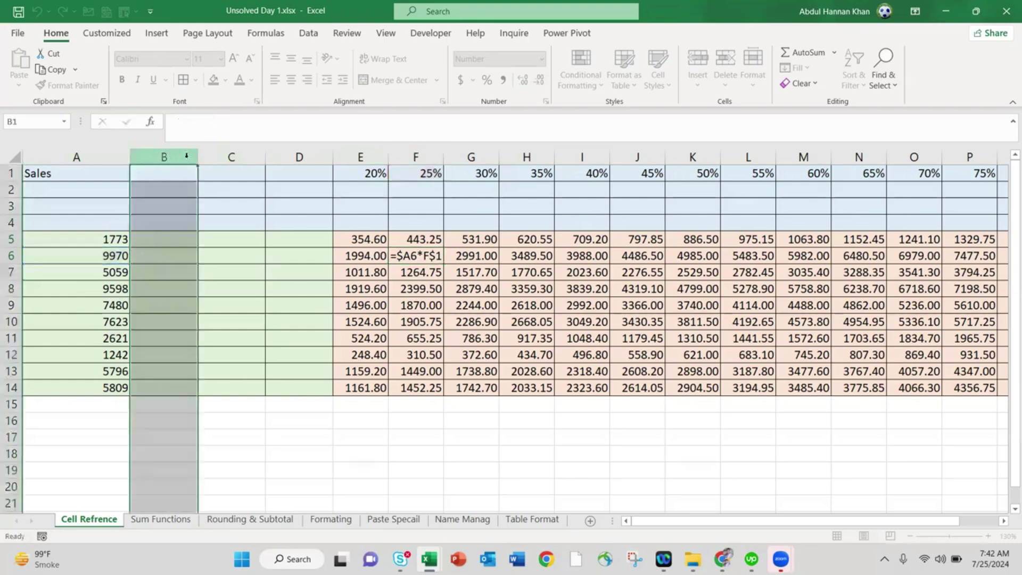
pyautogui.hotkey('shift', 'Right')
pyautogui.hotkey('shift', 'Right')
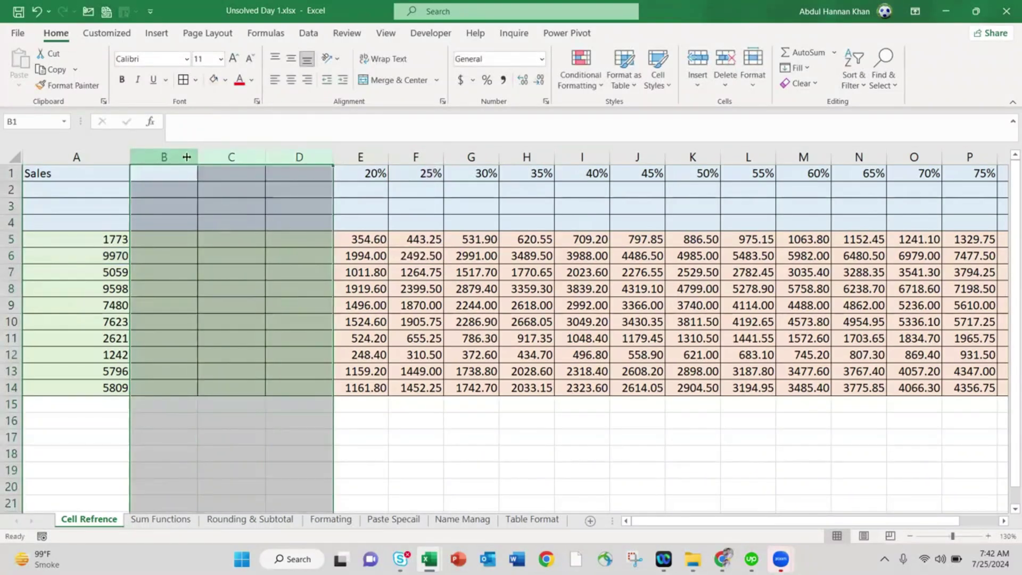
pyautogui.hotkey('ctrl', '-')
# Delete the three empty rows 2 to 4 between the header row and the sales data
pyautogui.click(247, 191)
pyautogui.hotkey('shift', 'Down')
pyautogui.hotkey('shift', 'Down')
pyautogui.hotkey('shift', 'space')
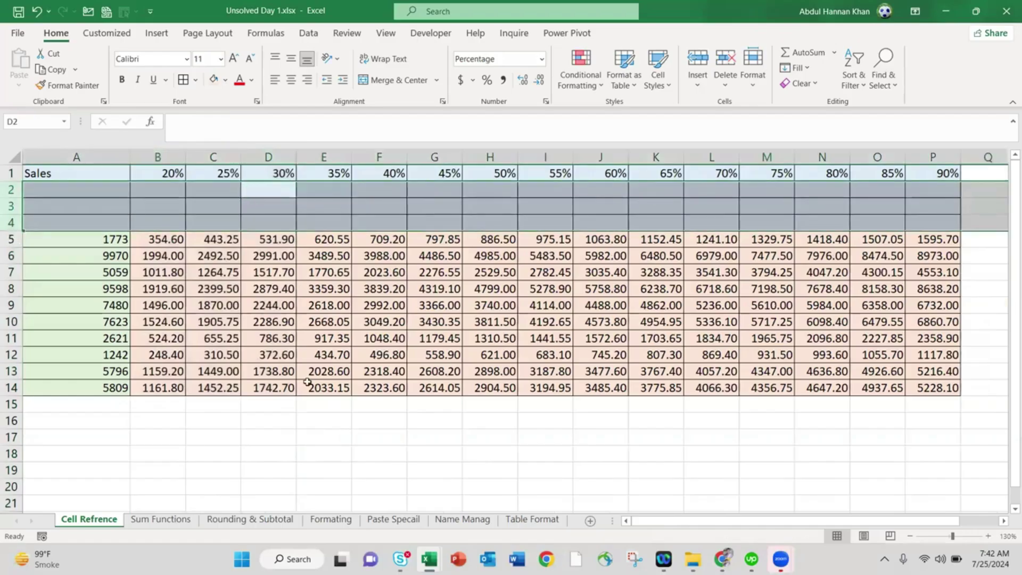
pyautogui.hotkey('ctrl', '-')
pyautogui.click(275, 400)
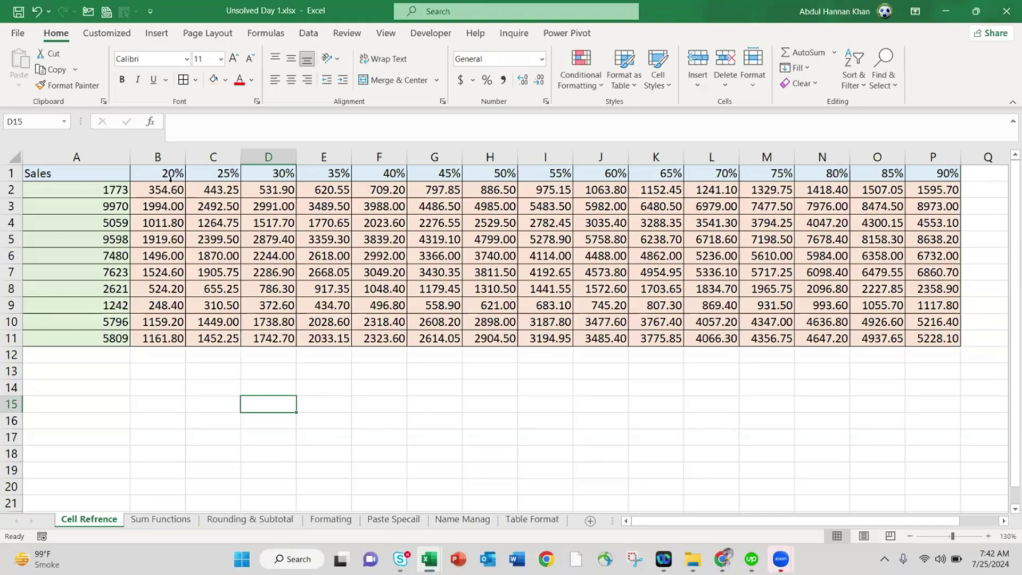
# Insert two blank columns between the Sales column and the 20% column
pyautogui.click(167, 155)
pyautogui.hotkey('ctrl', 'shift', '+')
pyautogui.hotkey('ctrl', 'shift', '+')
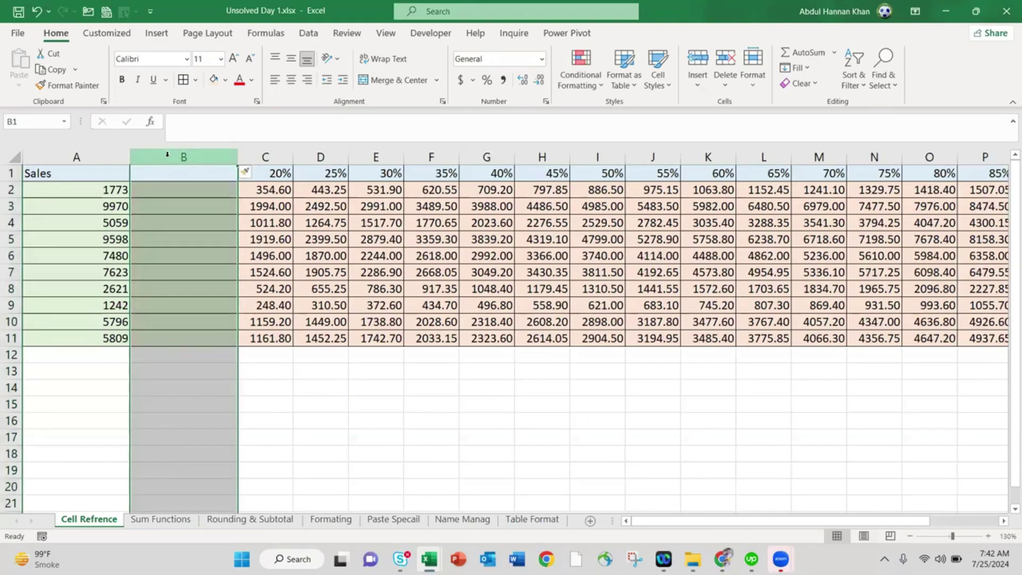
# Enter the headers Sales2 in B1 and Sales3 in C1
pyautogui.write('Sales')
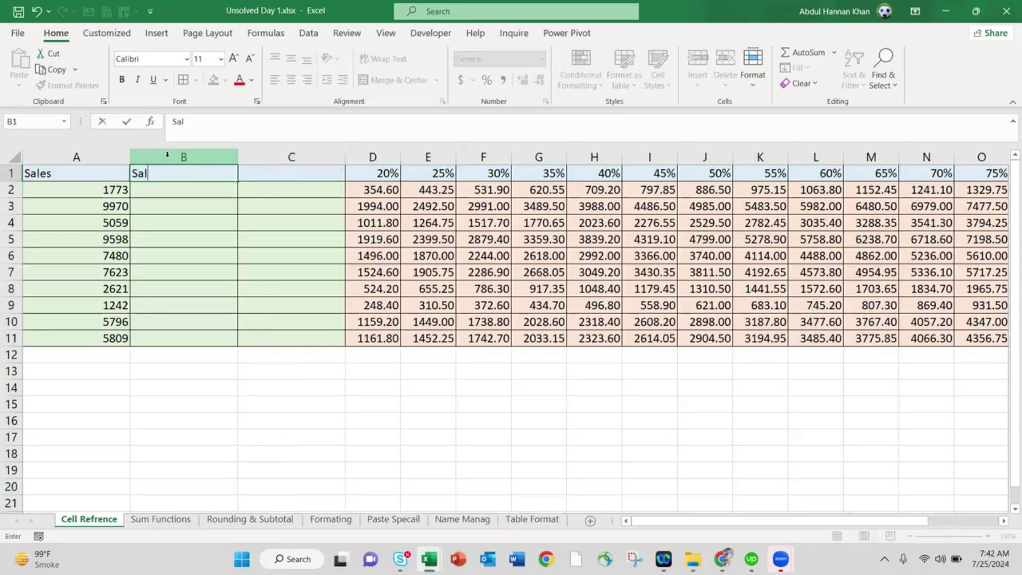
pyautogui.press('Tab')
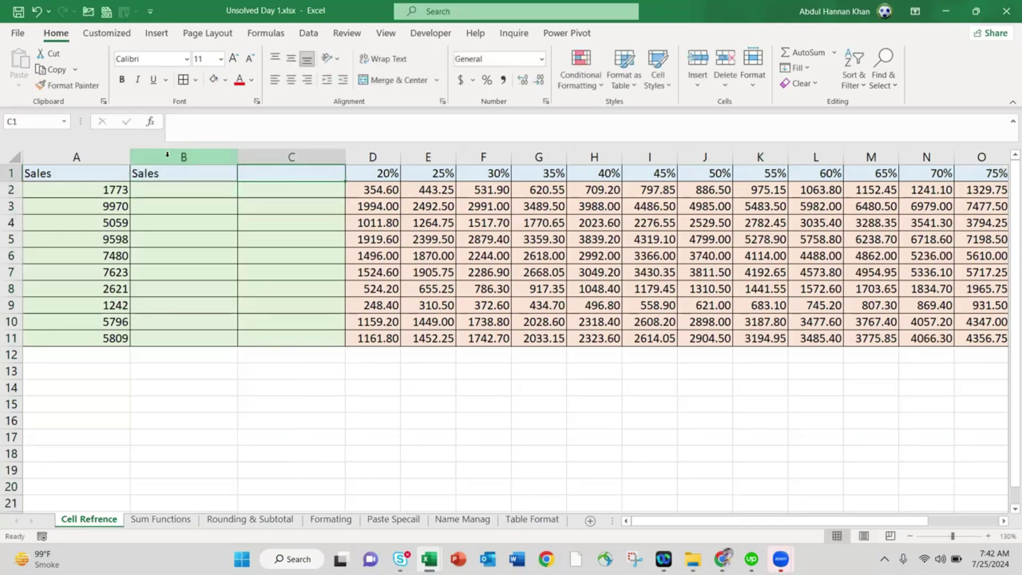
pyautogui.press('Left')
pyautogui.click(210, 121)
pyautogui.write('2')
pyautogui.press('Tab')
pyautogui.write('Sa')
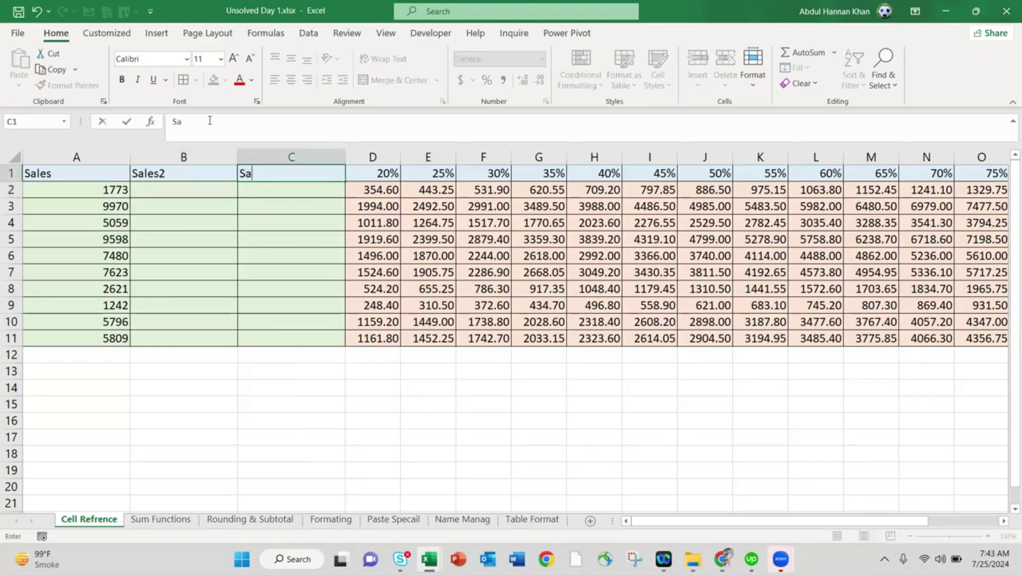
pyautogui.write('eles3')
pyautogui.press('Return')
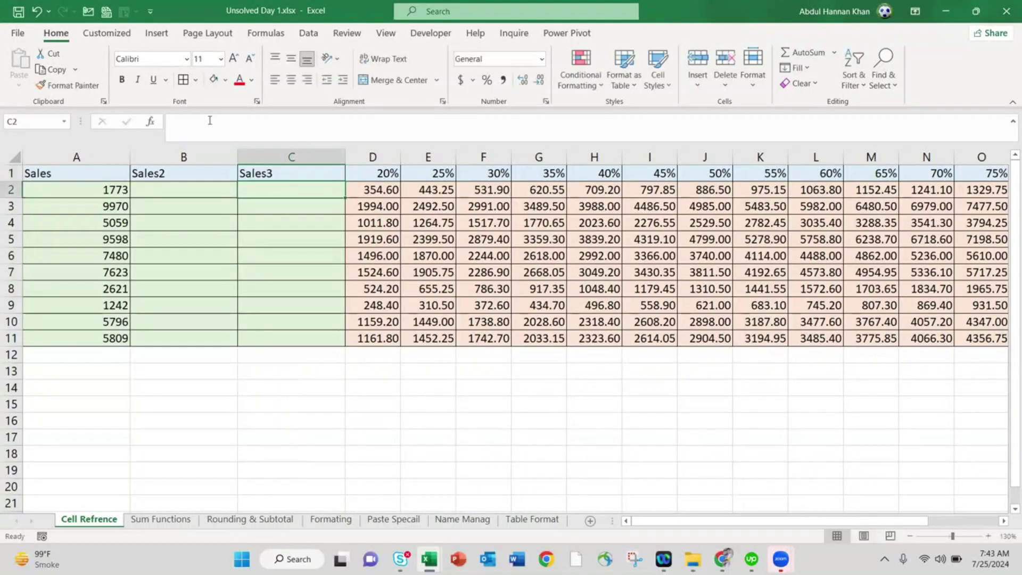
# Clear the headers and results of all percentage columns from 25% onwards, keeping the 20% column
pyautogui.click(419, 188)
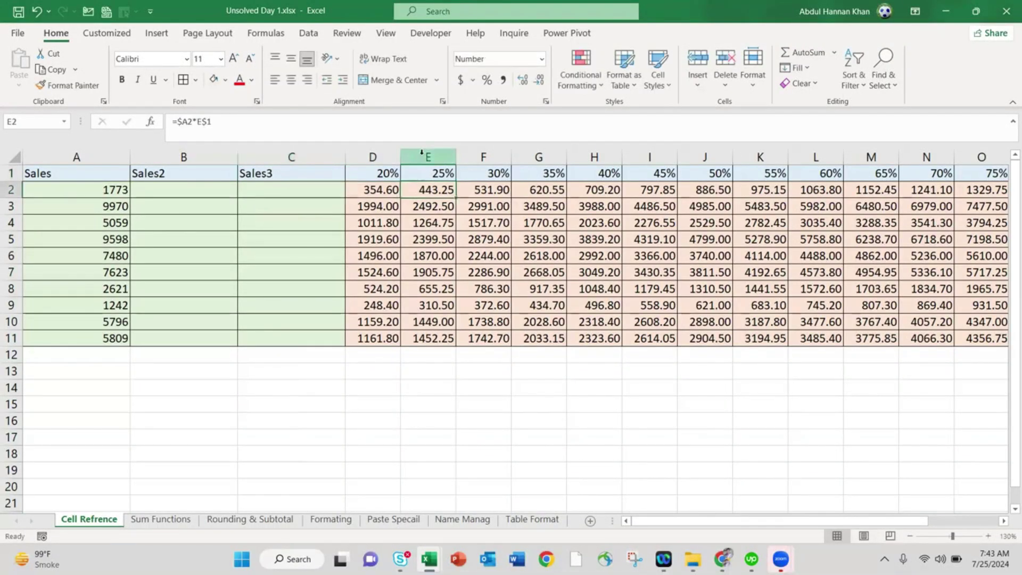
pyautogui.click(426, 176)
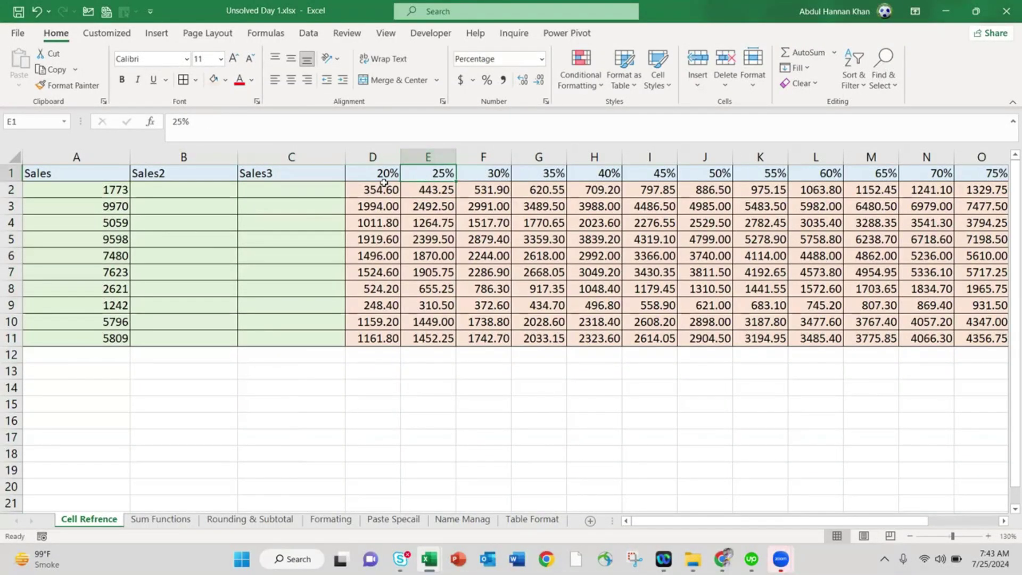
pyautogui.hotkey('shift', 'Right')
pyautogui.hotkey('shift', 'Right')
pyautogui.hotkey('shift', 'Right')
pyautogui.hotkey('shift', 'Right')
pyautogui.hotkey('shift', 'Right')
pyautogui.hotkey('shift', 'Right')
pyautogui.hotkey('shift', 'Right')
pyautogui.hotkey('shift', 'Right')
pyautogui.hotkey('shift', 'Right')
pyautogui.hotkey('shift', 'Right')
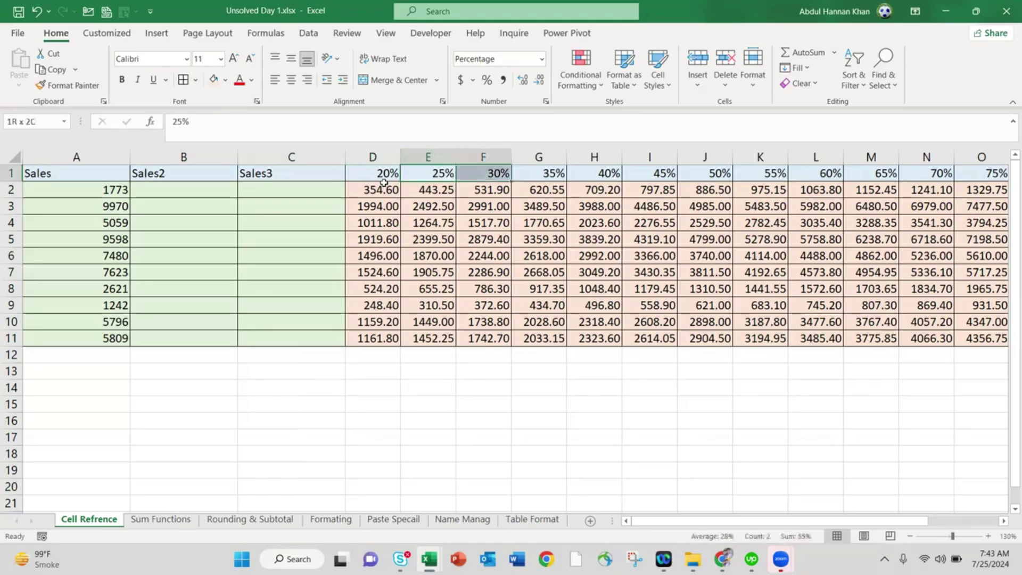
pyautogui.hotkey('shift', 'Right')
pyautogui.hotkey('shift', 'Right')
pyautogui.hotkey('shift', 'Right')
pyautogui.hotkey('shift', 'Right')
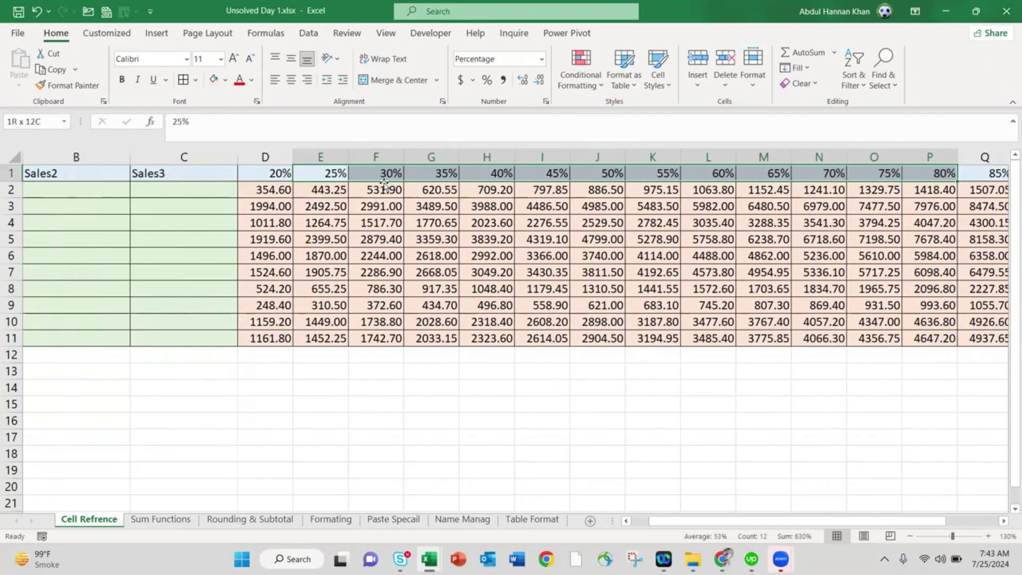
pyautogui.hotkey('ctrl', 'z')
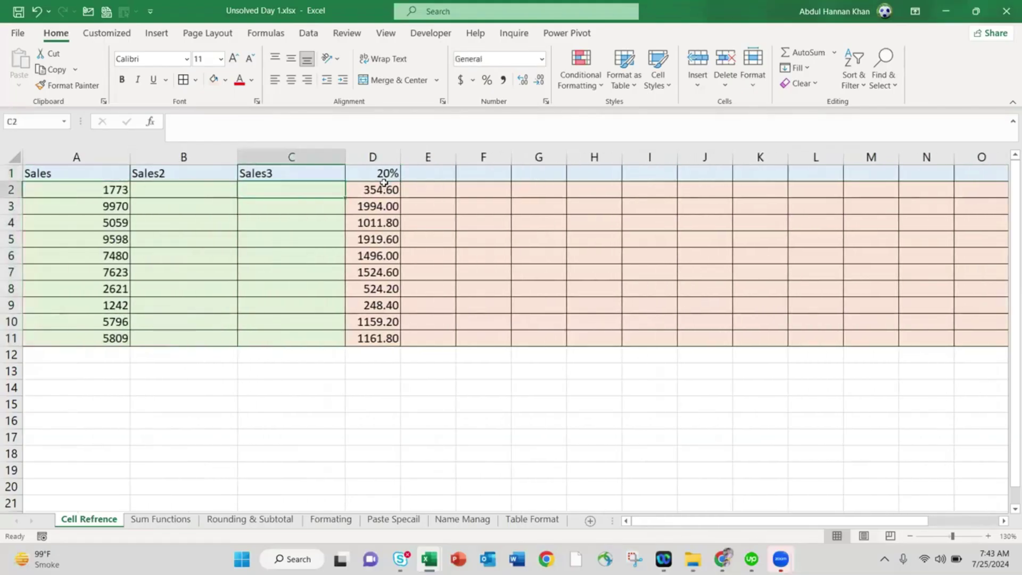
# Replace the 20% header in D1 with Sales 1 Discount
pyautogui.write('Sales')
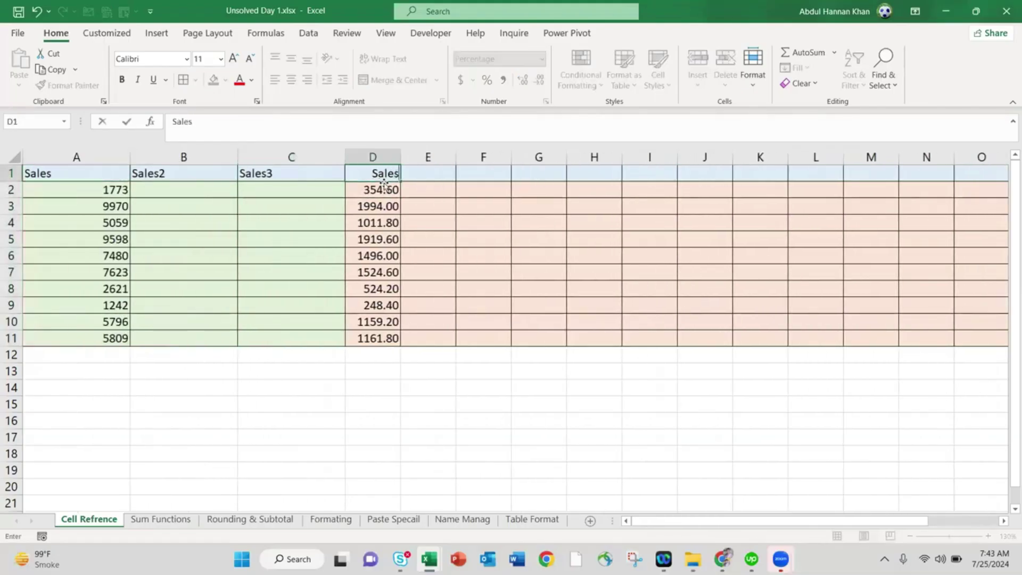
pyautogui.write(' 1 Discount')
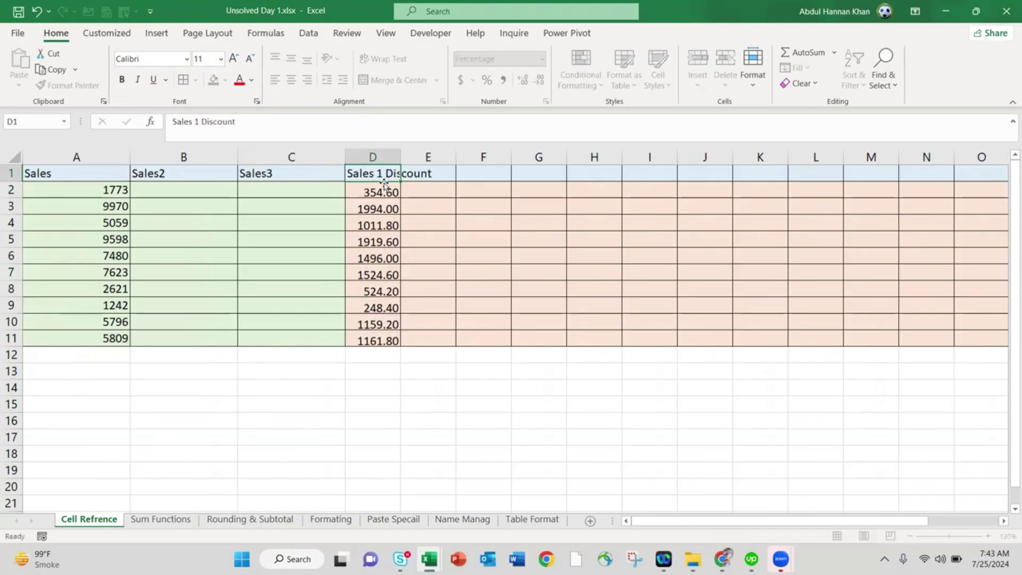
pyautogui.hotkey('ctrl', 'Return')
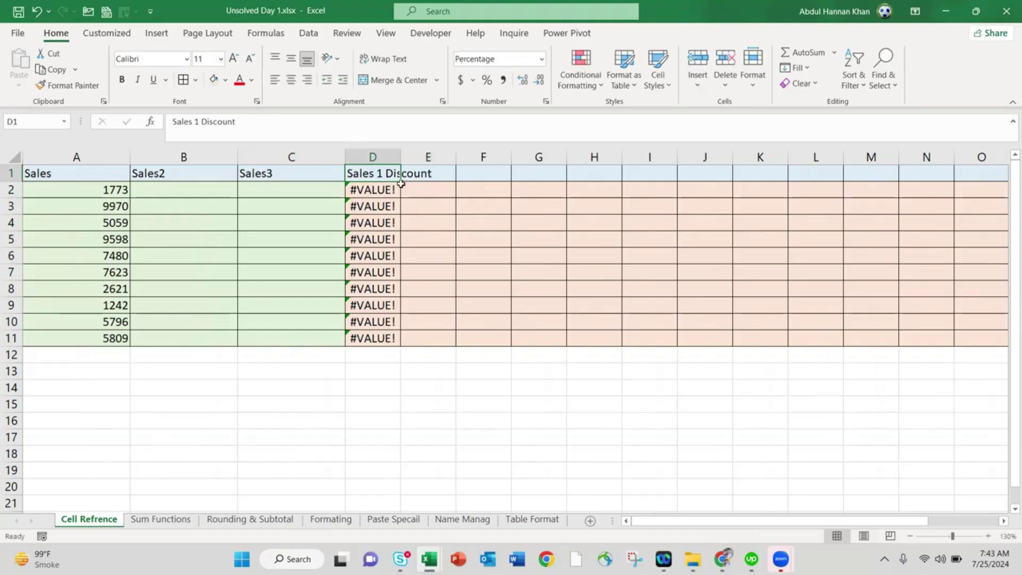
# Copy the Sales 1 Discount header across to E1:F1 and rename E1 as Sales 2 Discount
pyautogui.moveTo(403, 182); pyautogui.dragTo(506, 177)
pyautogui.click(441, 178)
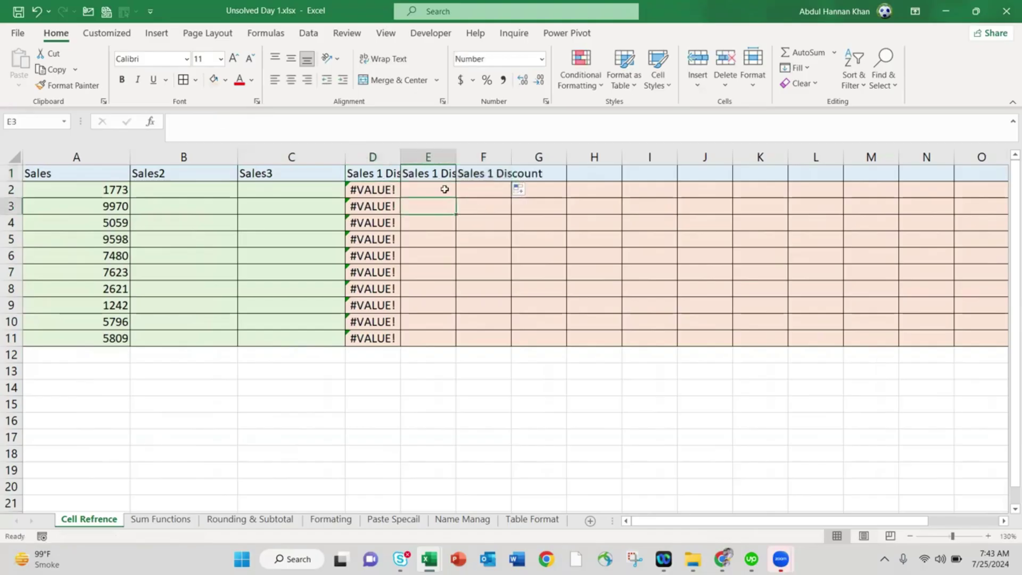
pyautogui.click(193, 122)
pyautogui.press('BackSpace')
pyautogui.write('2')
pyautogui.press('Return')
pyautogui.press('Right')
pyautogui.press('Up')
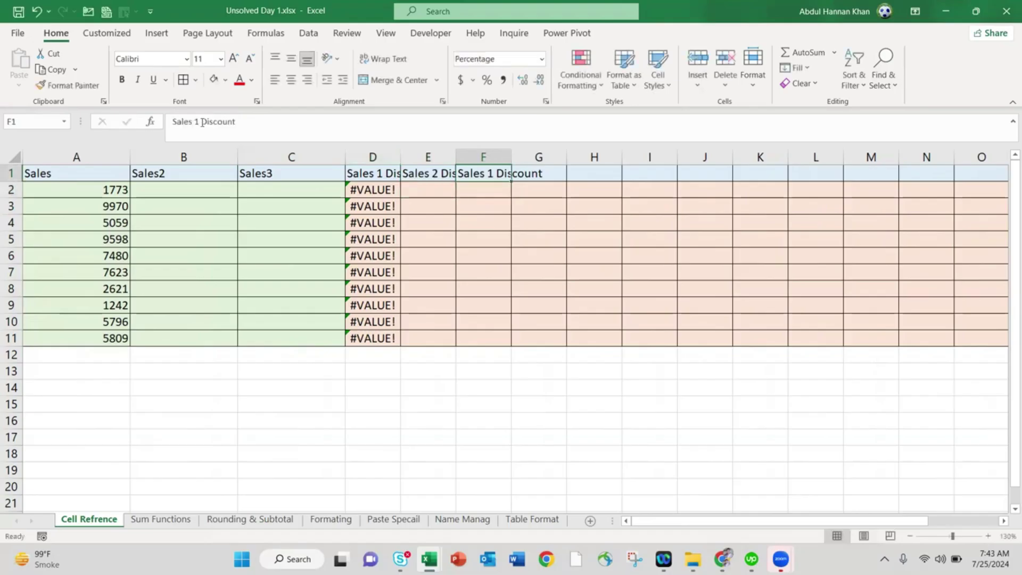
# Rename the header in F1 as Sales 3 Discount
pyautogui.click(203, 122)
pyautogui.press('BackSpace')
pyautogui.press('BackSpace')
pyautogui.write('3')
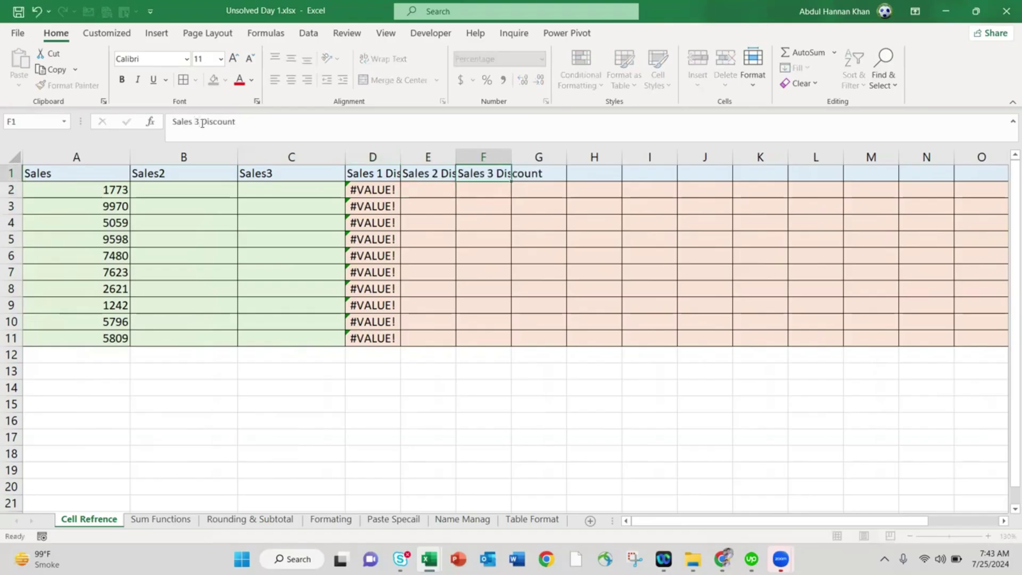
pyautogui.press('Return')
# Clear the error results in D2:D11 and insert two blank rows above the header row
pyautogui.moveTo(379, 193); pyautogui.dragTo(385, 338)
pyautogui.press('Delete')
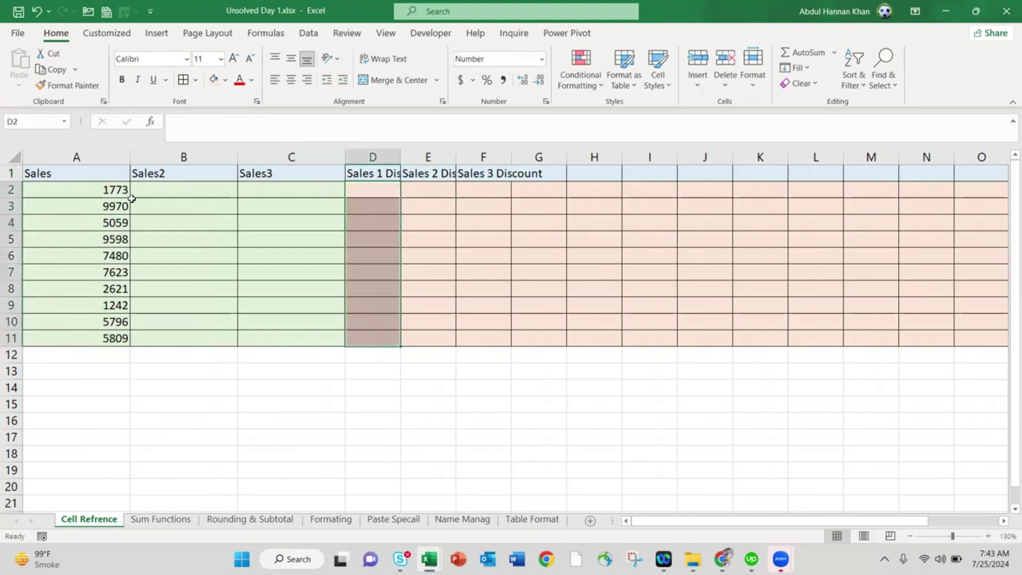
pyautogui.click(18, 173)
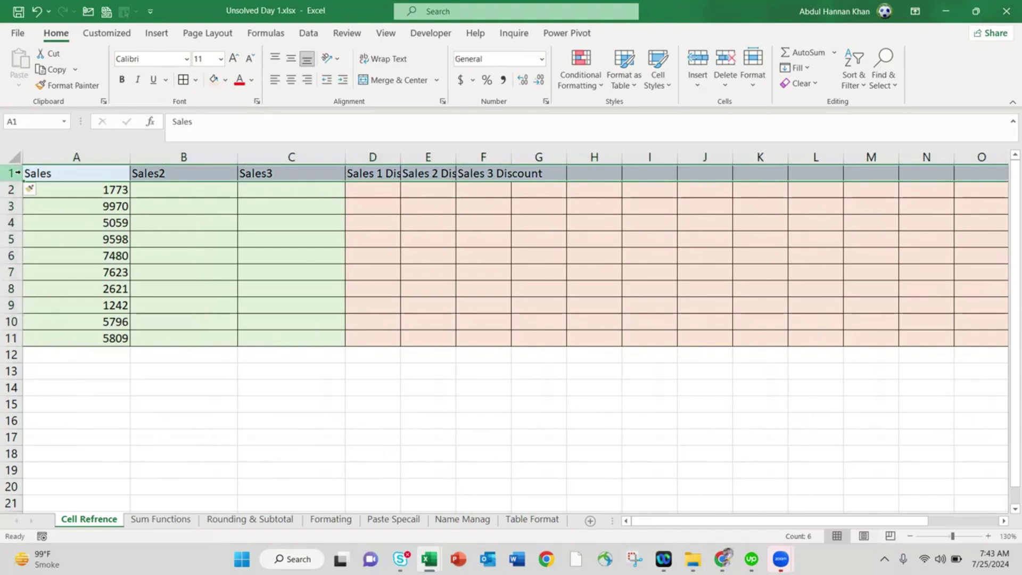
pyautogui.hotkey('ctrl', 'shift', '+')
pyautogui.hotkey('ctrl', 'shift', '+')
# Enter the label Discount in A1 and the rate 20% in B1
pyautogui.press('Right')
pyautogui.press('Left')
pyautogui.write('D')
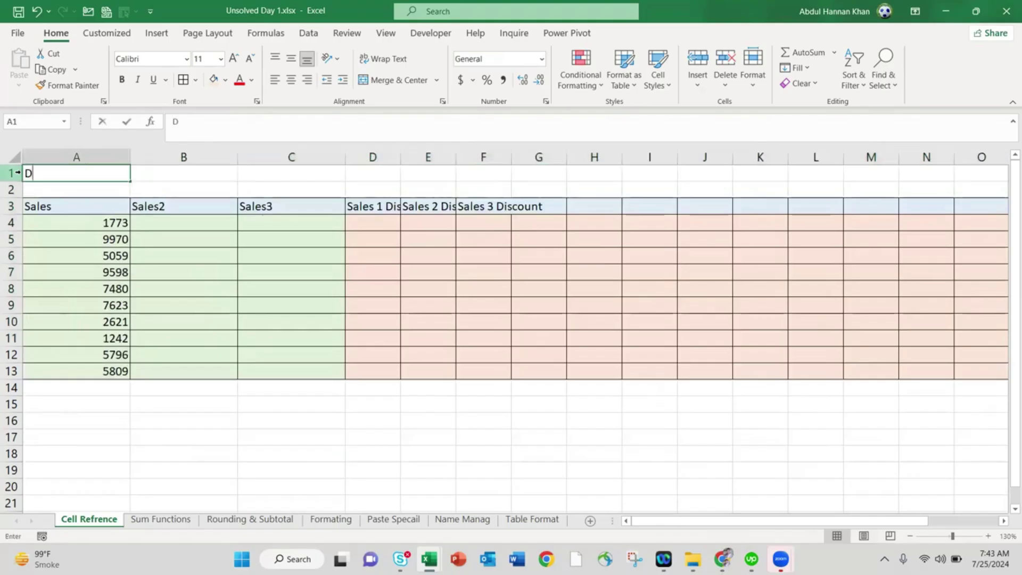
pyautogui.write('iscount')
pyautogui.press('Return')
pyautogui.press('Up')
pyautogui.press('Right')
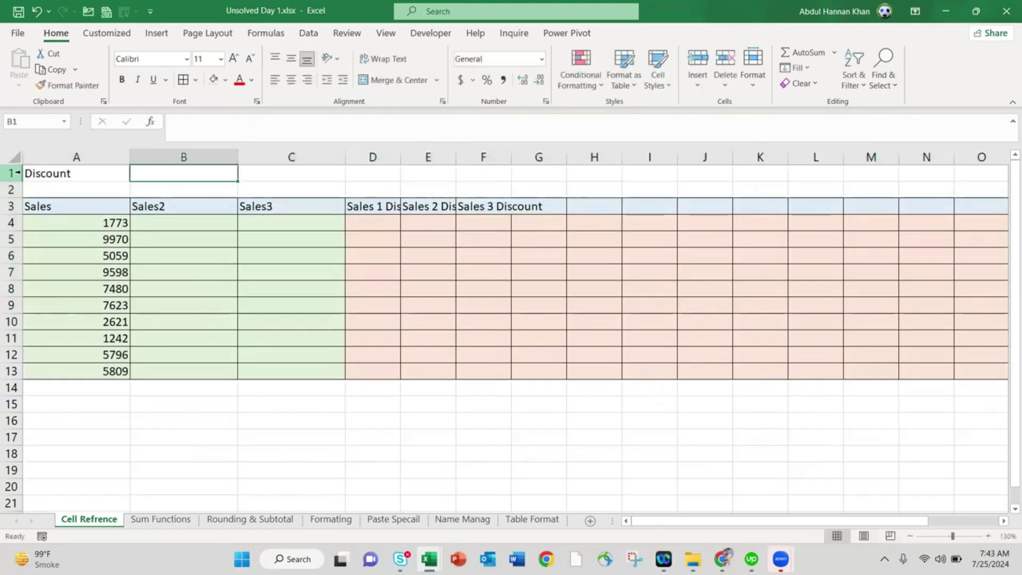
pyautogui.write('20%')
pyautogui.press('Return')
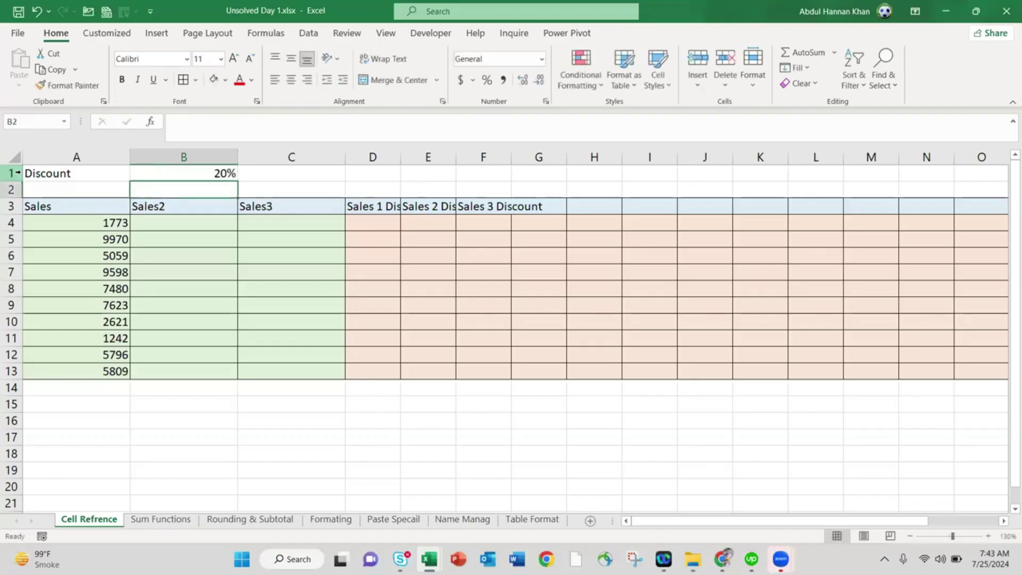
# Fill the discount rate cell B1 with orange
pyautogui.click(175, 173)
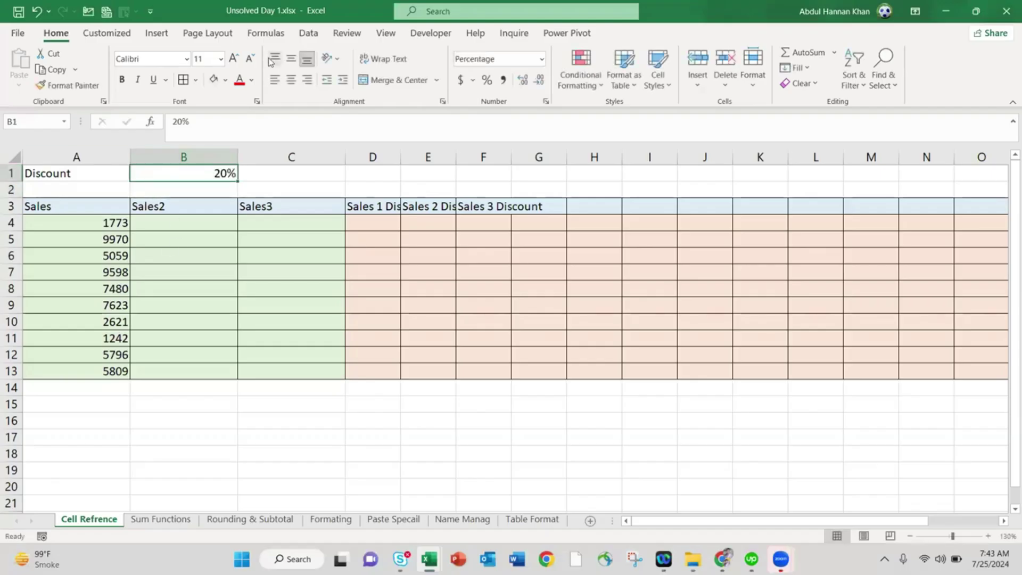
pyautogui.click(225, 80)
pyautogui.click(267, 115)
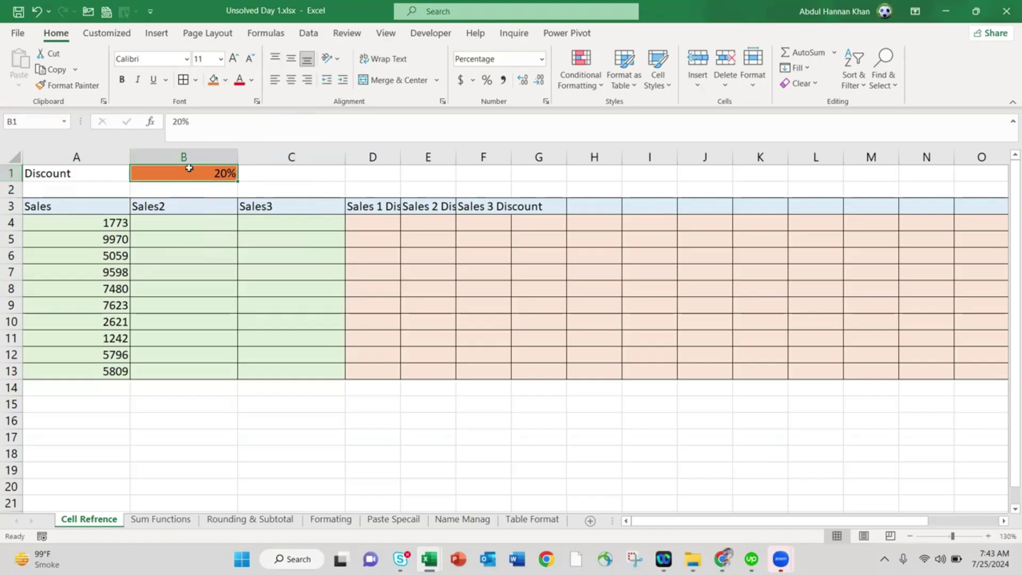
pyautogui.click(372, 221)
pyautogui.click(380, 155)
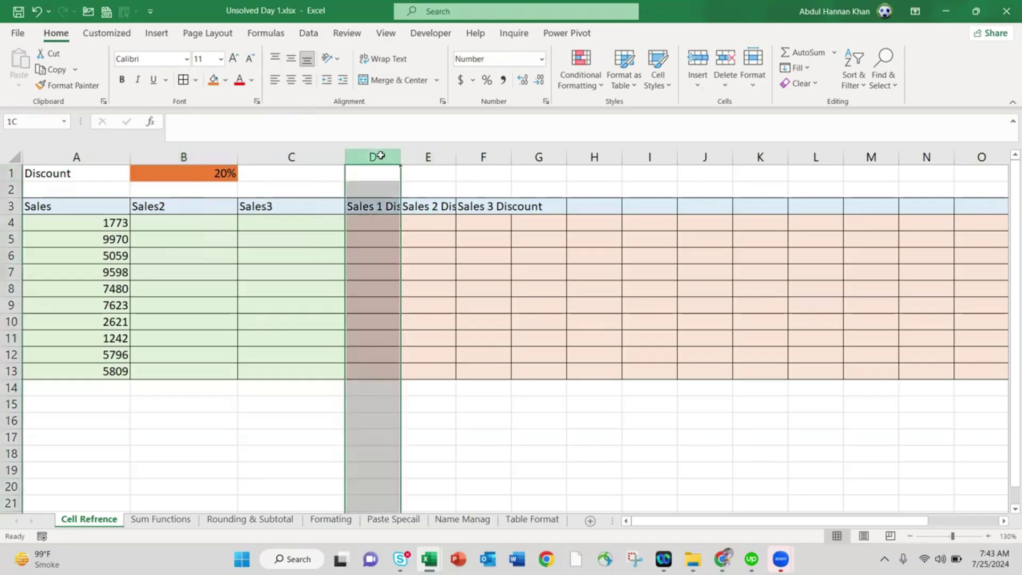
# Enter the formula =RANDBETWEEN(1000,5000) in B4 under Sales2
pyautogui.click(195, 225)
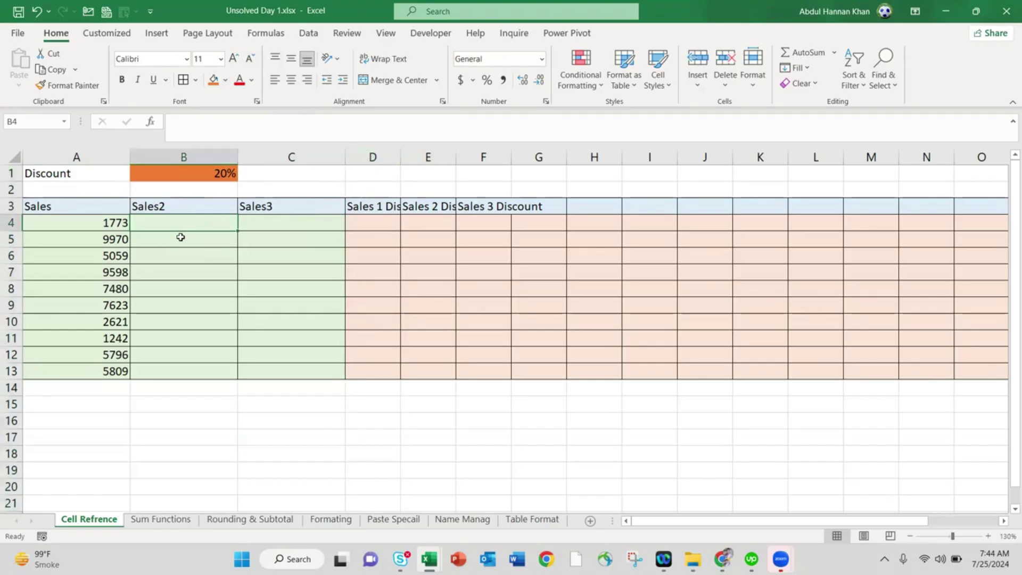
pyautogui.write('Ran')
pyautogui.press('BackSpace')
pyautogui.press('BackSpace')
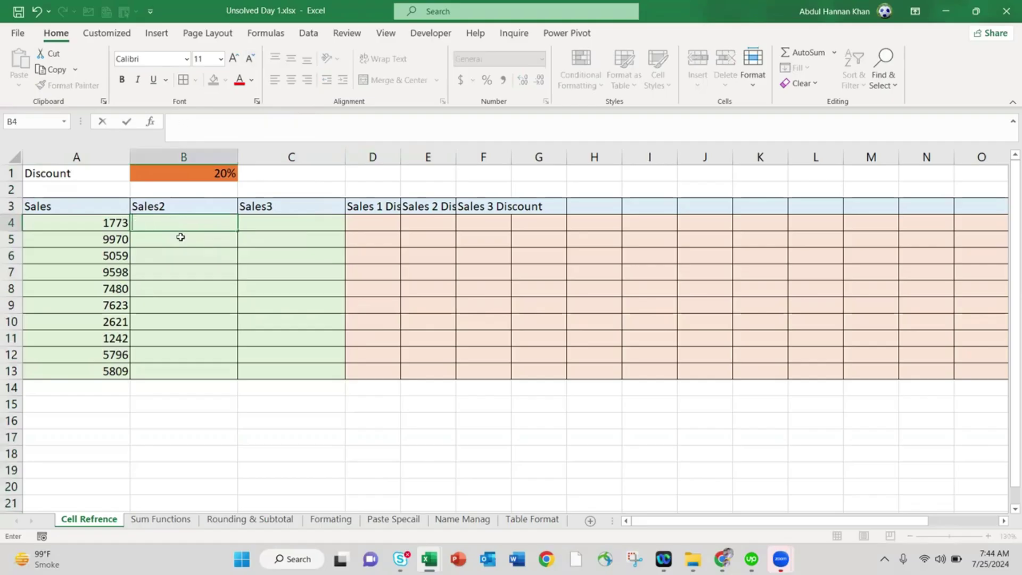
pyautogui.write('=ran')
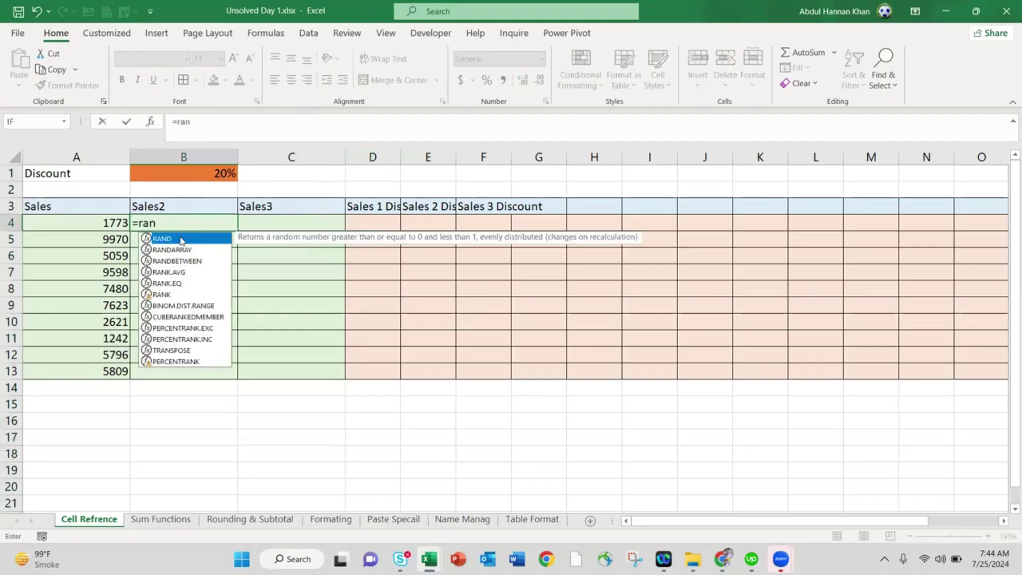
pyautogui.press('Down')
pyautogui.press('Down')
pyautogui.press('Tab')
pyautogui.write('1000,5000)')
pyautogui.press('Return')
pyautogui.press('Up')
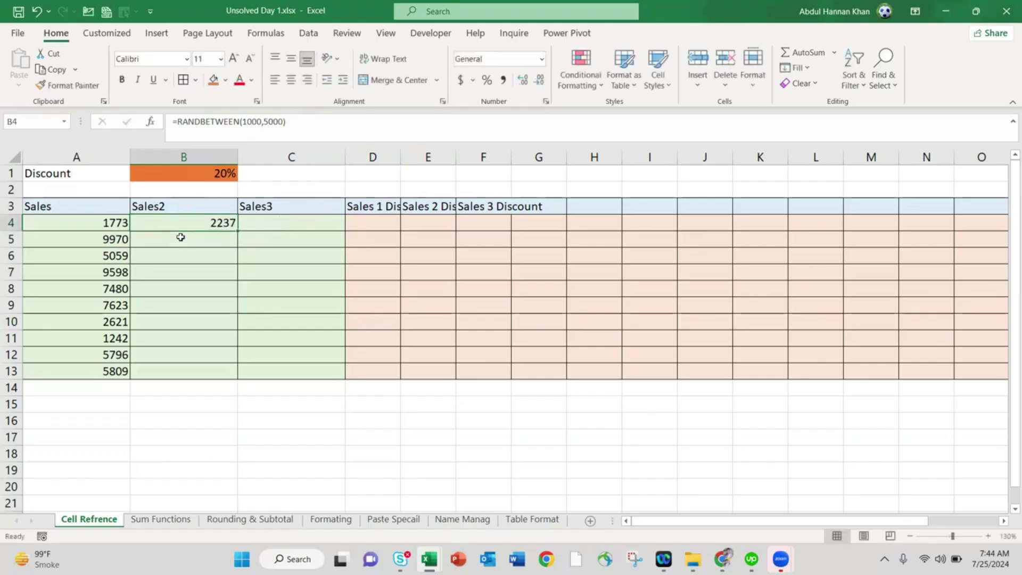
# Copy the random number formula from B4 into all Sales2 and Sales3 cells, B4:C13
pyautogui.hotkey('ctrl', 'c')
pyautogui.press('Right')
pyautogui.hotkey('shift', 'Right')
pyautogui.hotkey('shift', 'Left')
pyautogui.hotkey('shift', 'Down')
pyautogui.hotkey('shift', 'Down')
pyautogui.hotkey('shift', 'Down')
pyautogui.hotkey('shift', 'Down')
pyautogui.hotkey('shift', 'Down')
pyautogui.hotkey('shift', 'Down')
pyautogui.hotkey('shift', 'Down')
pyautogui.hotkey('shift', 'Down')
pyautogui.hotkey('shift', 'Down')
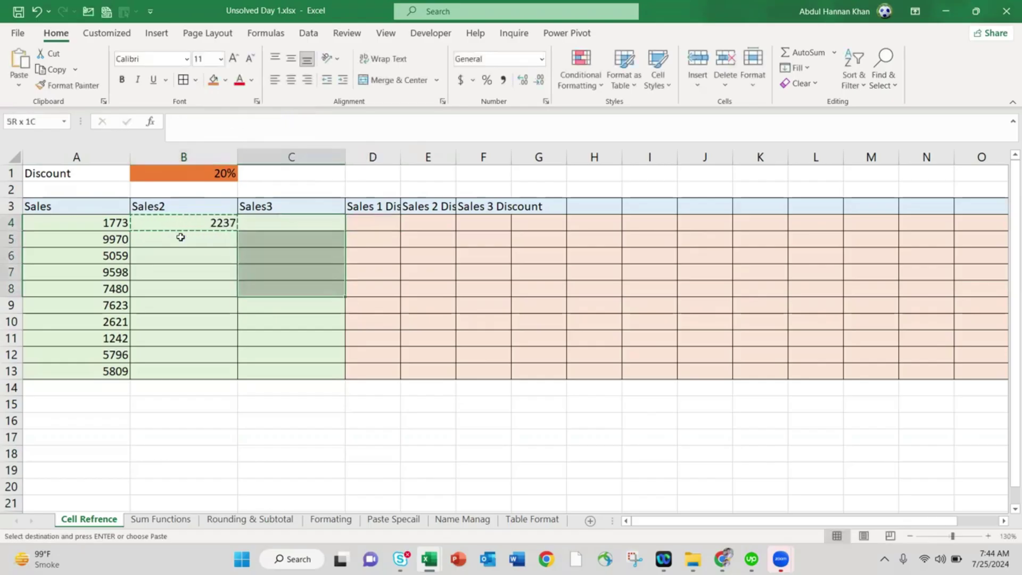
pyautogui.press('Left')
pyautogui.hotkey('shift', 'Right')
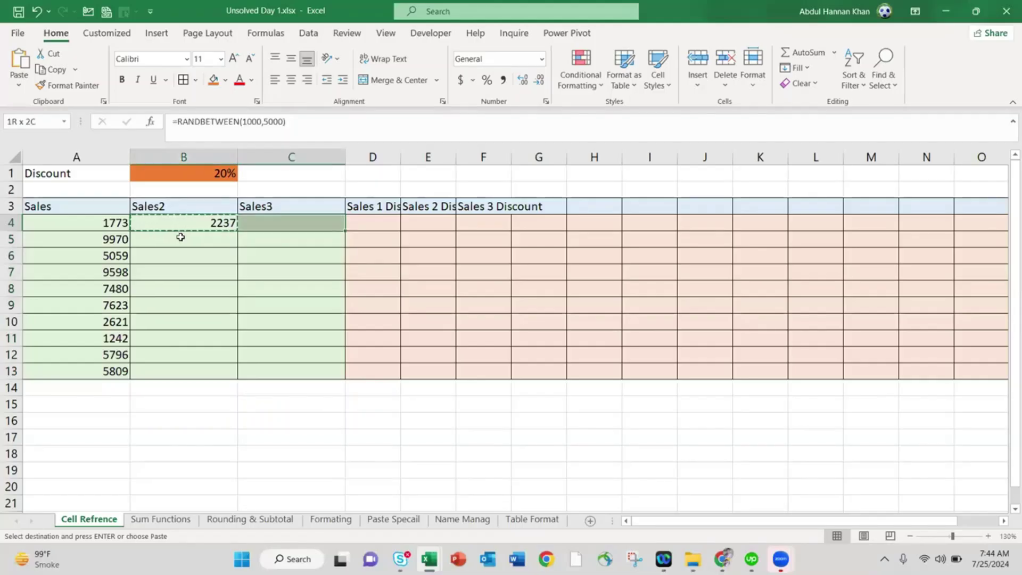
pyautogui.hotkey('shift', 'Down')
pyautogui.hotkey('shift', 'Down')
pyautogui.hotkey('shift', 'Down')
pyautogui.hotkey('shift', 'Down')
pyautogui.hotkey('shift', 'Down')
pyautogui.hotkey('shift', 'Down')
pyautogui.hotkey('shift', 'Down')
pyautogui.hotkey('shift', 'Down')
pyautogui.hotkey('shift', 'Down')
pyautogui.hotkey('ctrl', 'v')
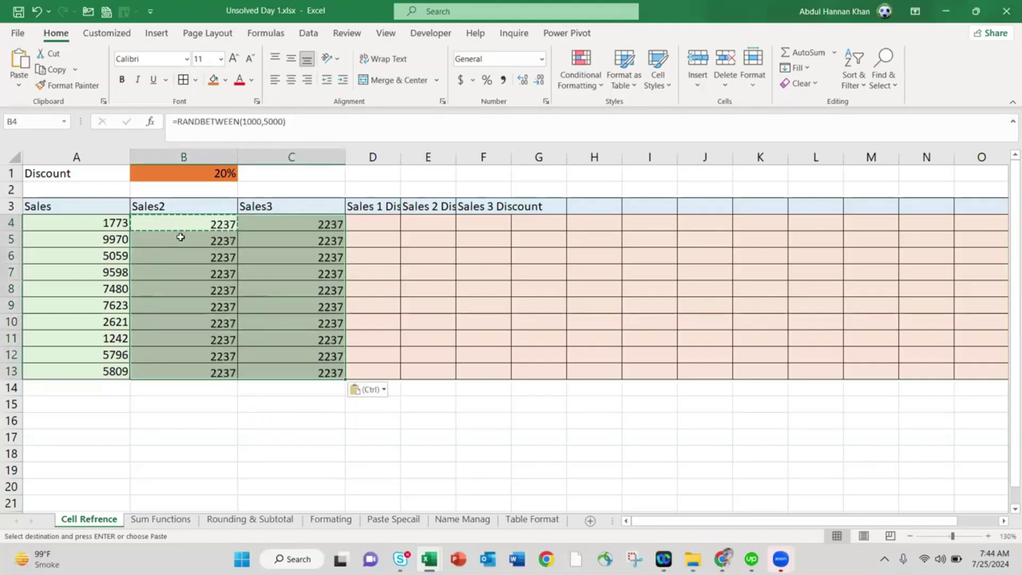
pyautogui.press('Escape')
# Copy the sales figures in A4:C13 and paste them back over the same range as values only
pyautogui.press('Left')
pyautogui.press('Right')
pyautogui.press('Left')
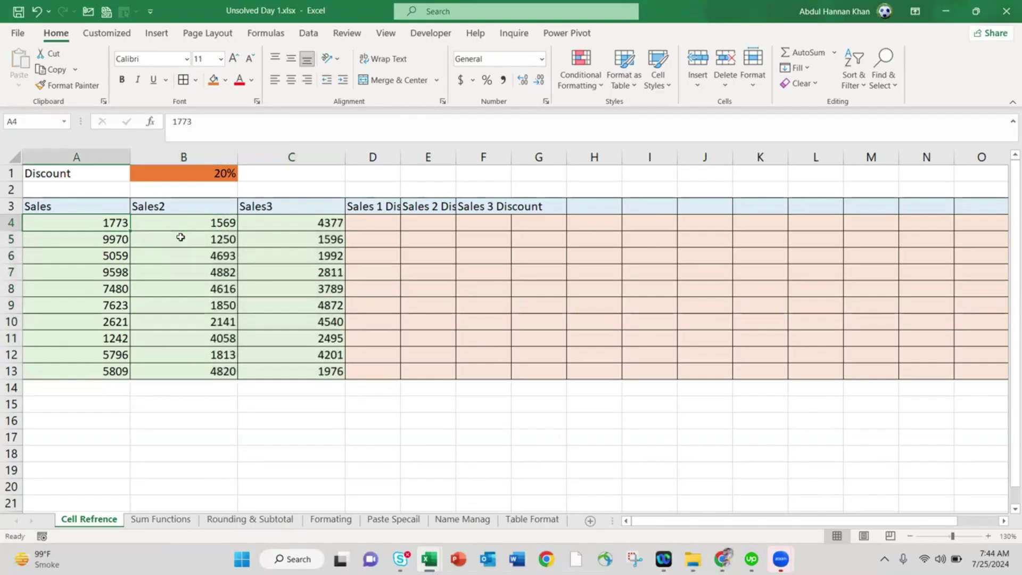
pyautogui.hotkey('shift', 'Right')
pyautogui.hotkey('shift', 'Right')
pyautogui.hotkey('ctrl', 'shift', 'Down')
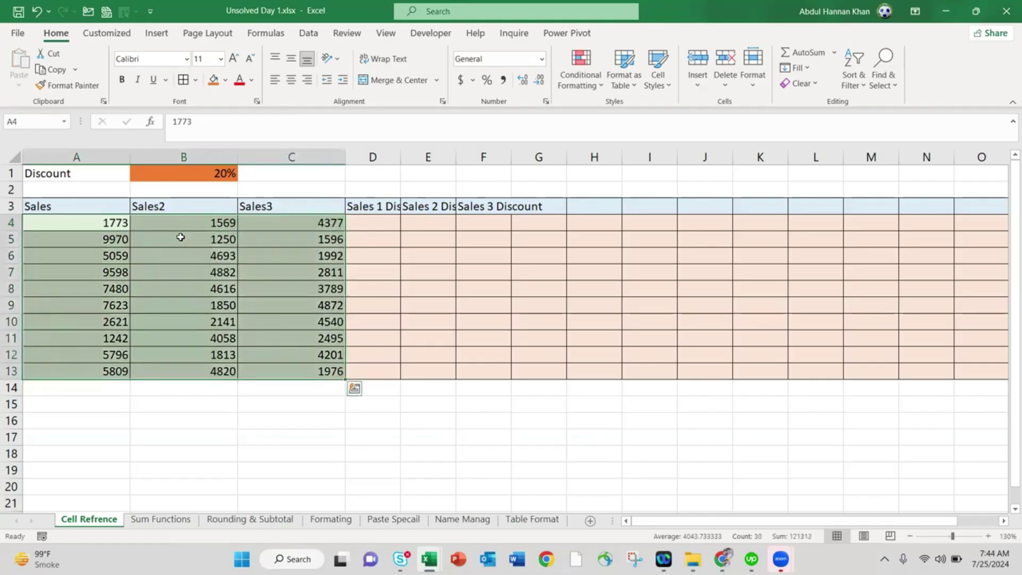
pyautogui.hotkey('ctrl', 'c')
pyautogui.hotkey('ctrl', 'v')
pyautogui.click(366, 381)
pyautogui.click(368, 390)
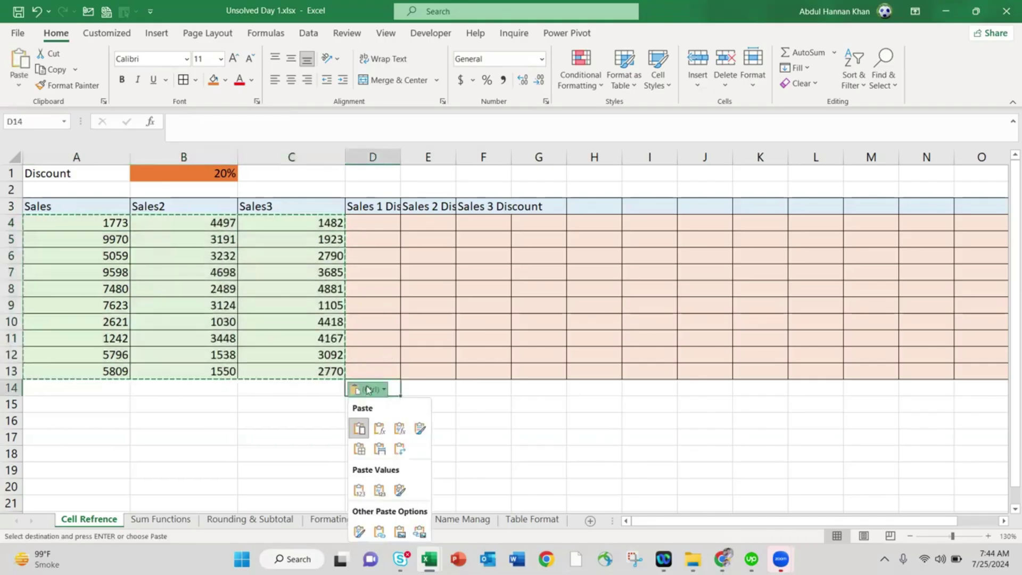
pyautogui.click(360, 488)
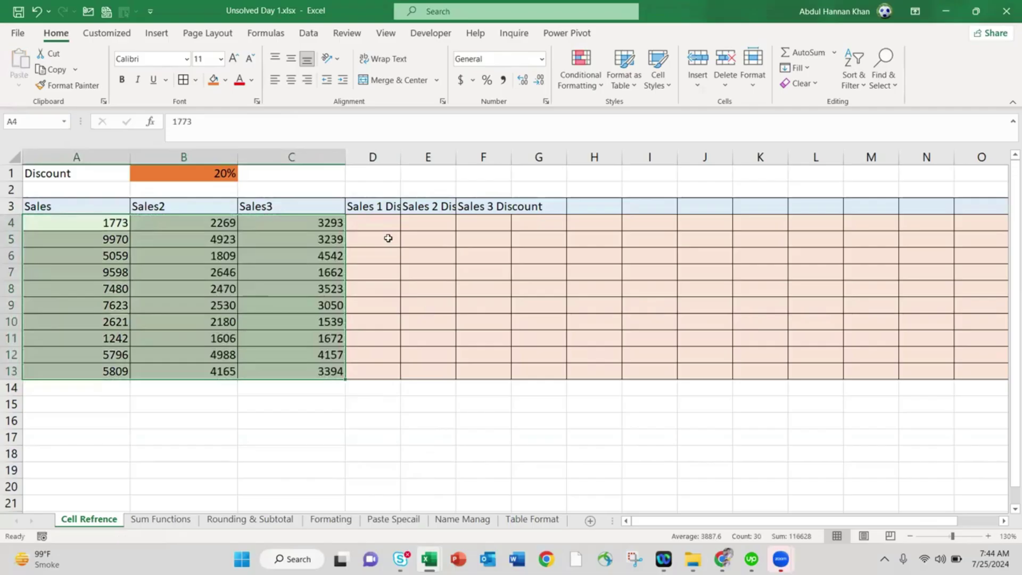
# Build the formula =A4*$B$1 in D4, multiplying the first sale by the fully locked discount rate
pyautogui.click(389, 238)
pyautogui.press('Up')
pyautogui.write('=')
pyautogui.press('Left')
pyautogui.press('Left')
pyautogui.press('Left')
pyautogui.write('*')
pyautogui.click(229, 173)
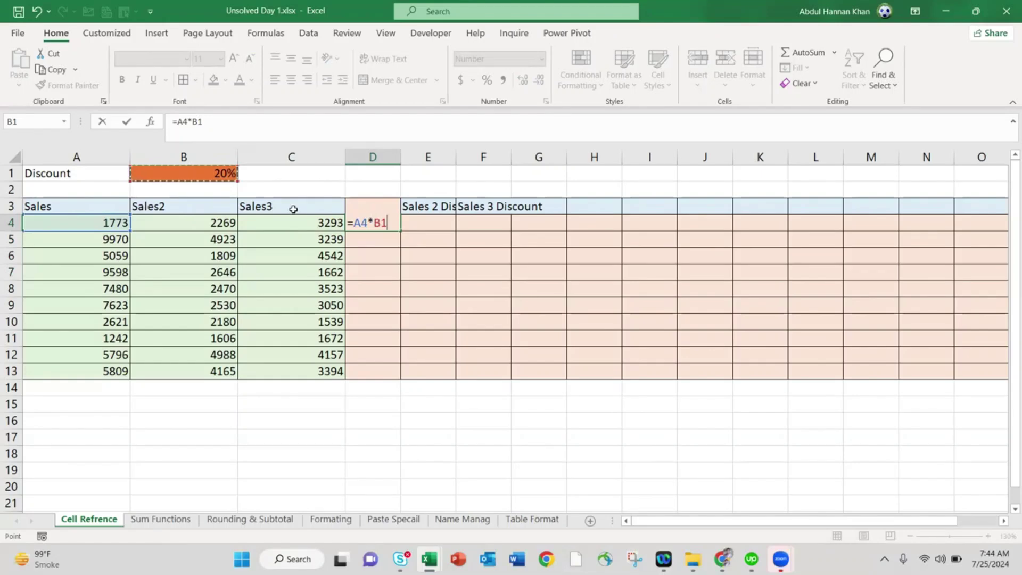
pyautogui.click(381, 222)
pyautogui.write('$')
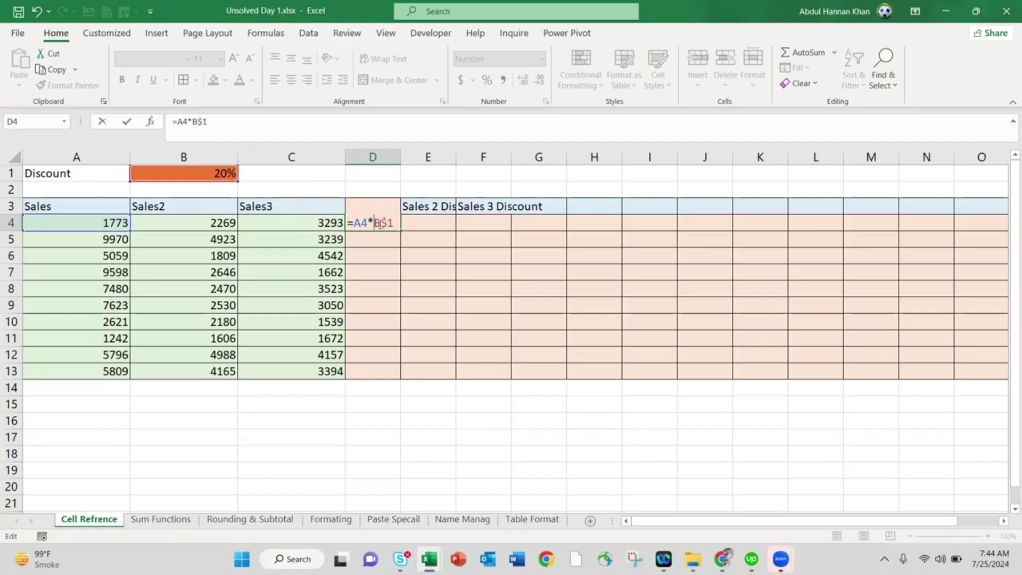
pyautogui.press('Left')
pyautogui.press('Left')
pyautogui.write('$')
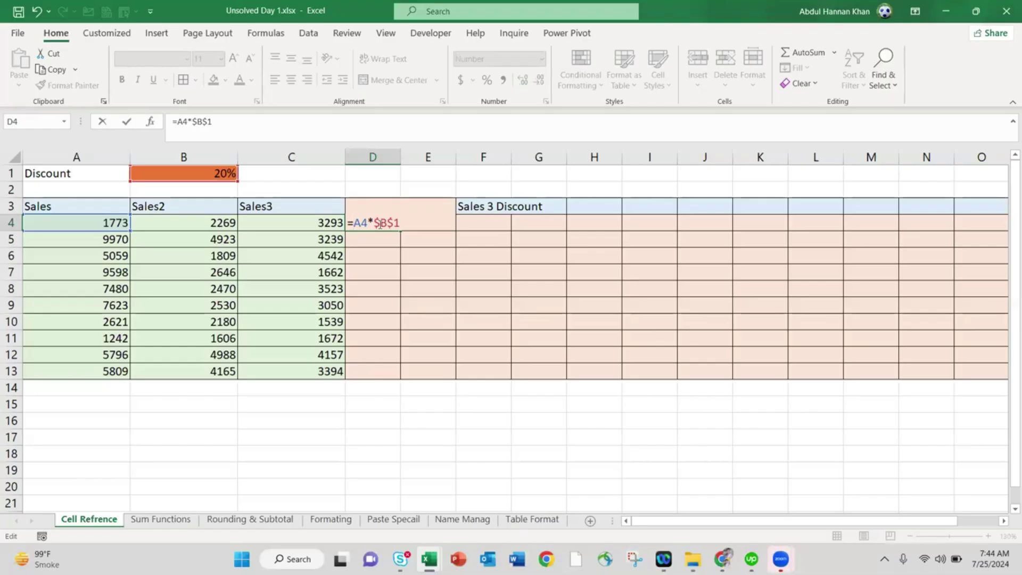
# Lock the column of the sales reference in D4 so the formula reads =$A4*$B$1
pyautogui.write('A')
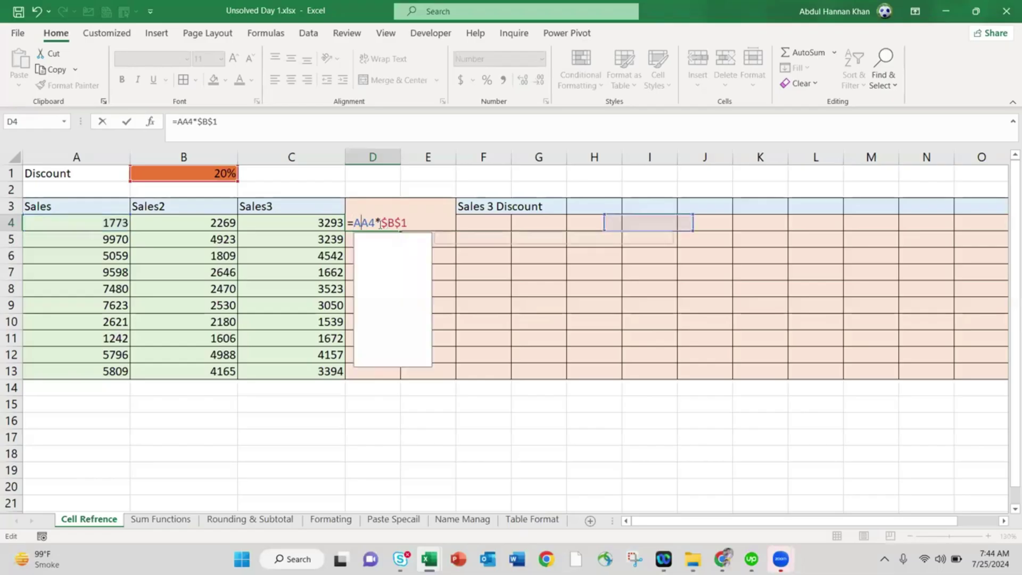
pyautogui.hotkey('ctrl', 'Return')
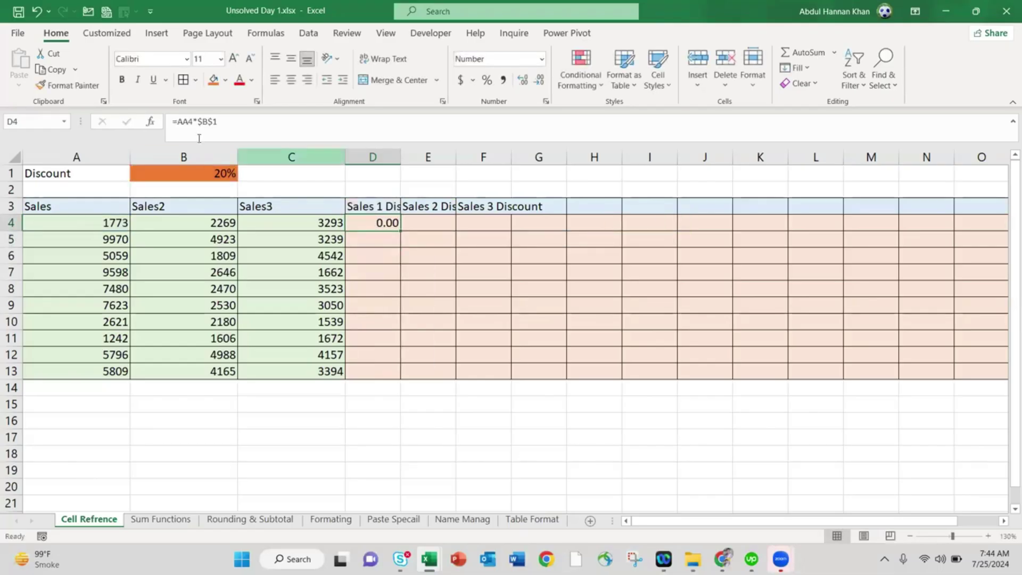
pyautogui.click(185, 123)
pyautogui.press('BackSpace')
pyautogui.write('$')
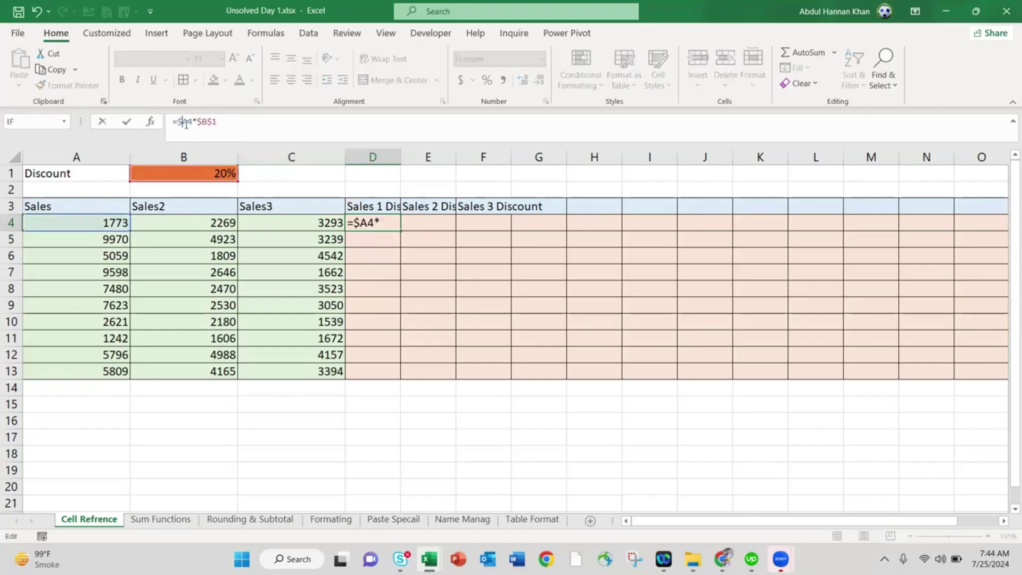
pyautogui.press('Return')
# Copy the discount formula from D4 into the whole range D4:F13
pyautogui.press('Up')
pyautogui.hotkey('ctrl', 'c')
pyautogui.hotkey('shift', 'Right')
pyautogui.hotkey('shift', 'Right')
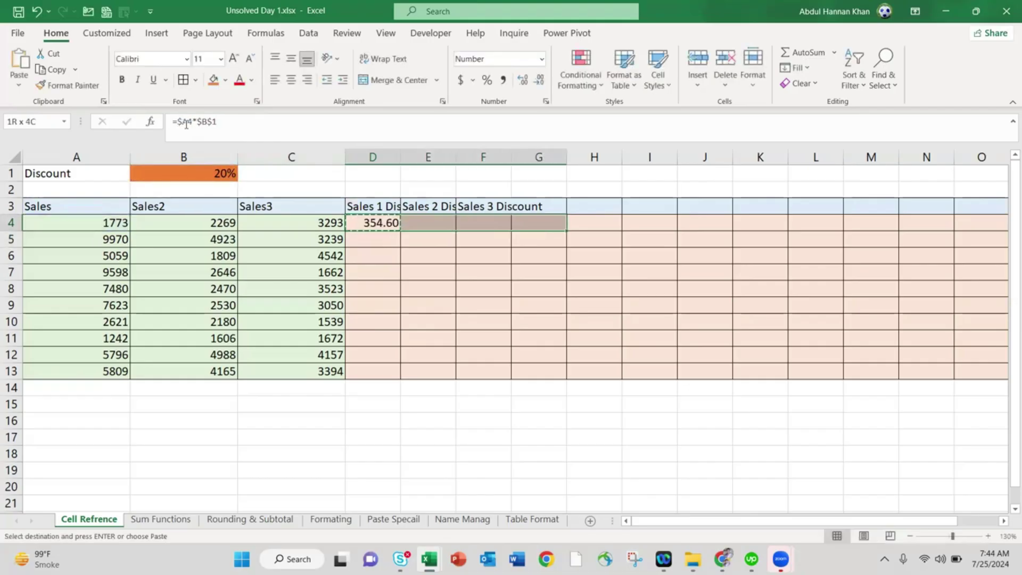
pyautogui.hotkey('ctrl', 'shift', 'Down')
pyautogui.hotkey('shift', 'Up')
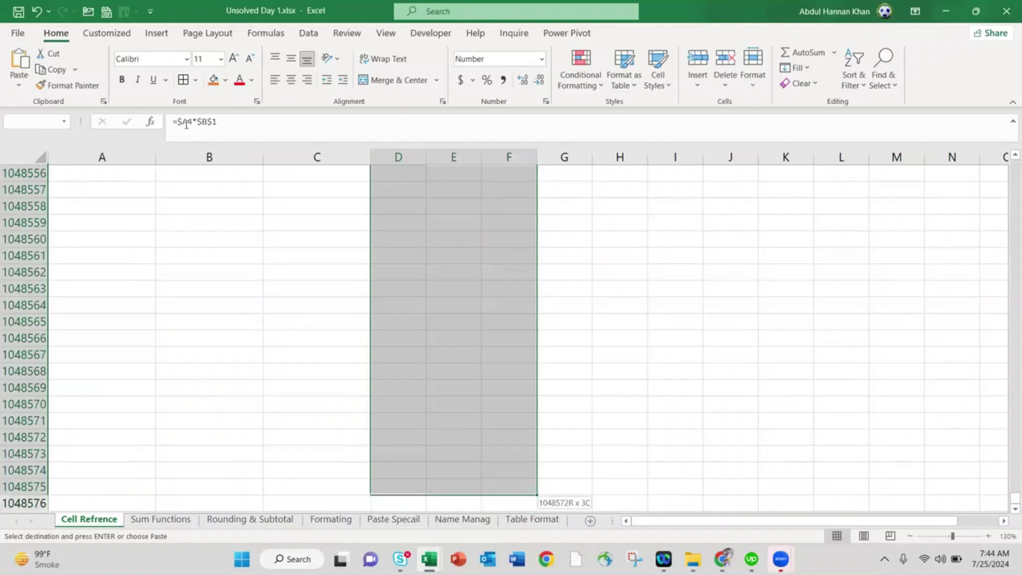
pyautogui.hotkey('ctrl', 'shift', 'Up')
pyautogui.hotkey('shift', 'Down')
pyautogui.hotkey('shift', 'Down')
pyautogui.hotkey('shift', 'Down')
pyautogui.hotkey('shift', 'Down')
pyautogui.hotkey('shift', 'Down')
pyautogui.hotkey('shift', 'Down')
pyautogui.hotkey('shift', 'Down')
pyautogui.hotkey('shift', 'Down')
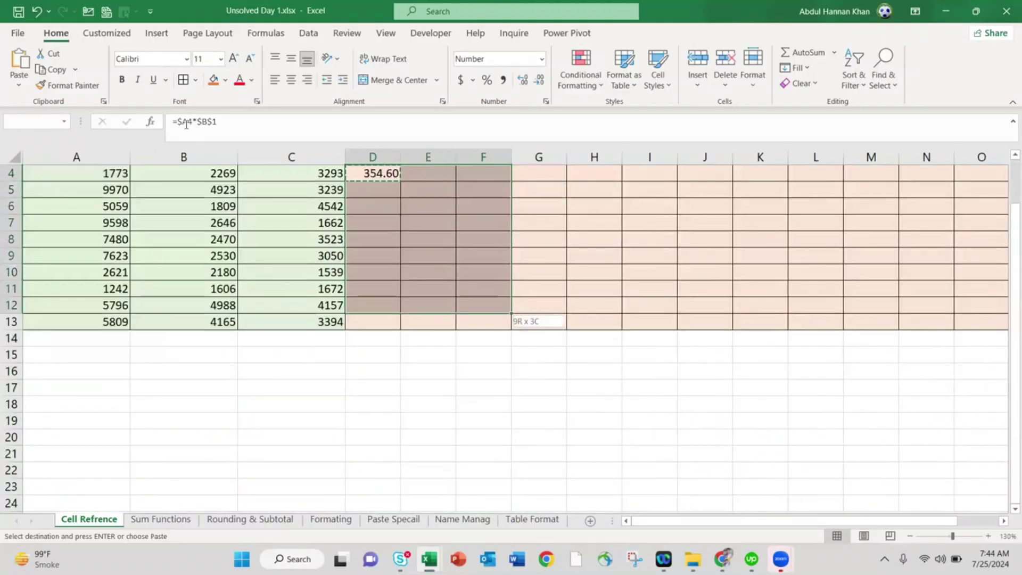
pyautogui.hotkey('shift', 'Down')
pyautogui.hotkey('ctrl', 'v')
pyautogui.press('Escape')
# Examine the copied discount formulas in column F, tracing the cells referenced by F12
pyautogui.press('Up')
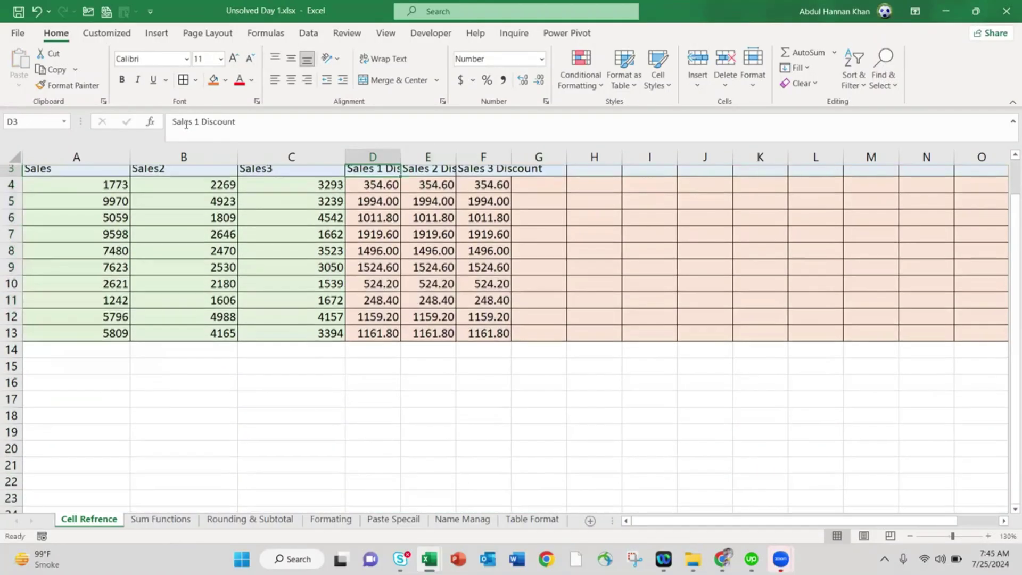
pyautogui.press('Right')
pyautogui.press('Right')
pyautogui.press('Down')
pyautogui.press('Down')
pyautogui.press('Down')
pyautogui.press('Down')
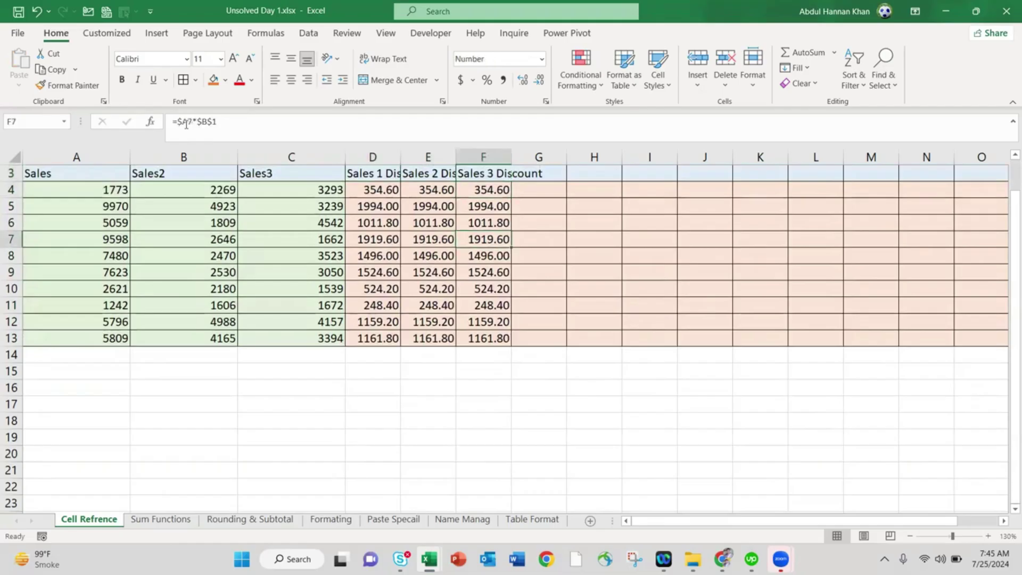
pyautogui.scroll(1, 492, 340)
pyautogui.click(496, 356)
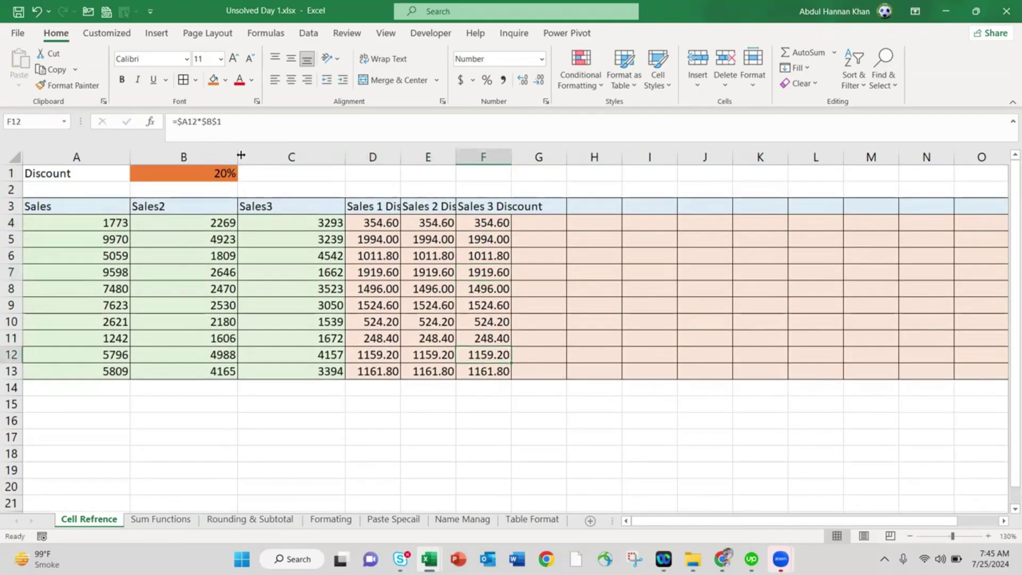
pyautogui.press('F2')
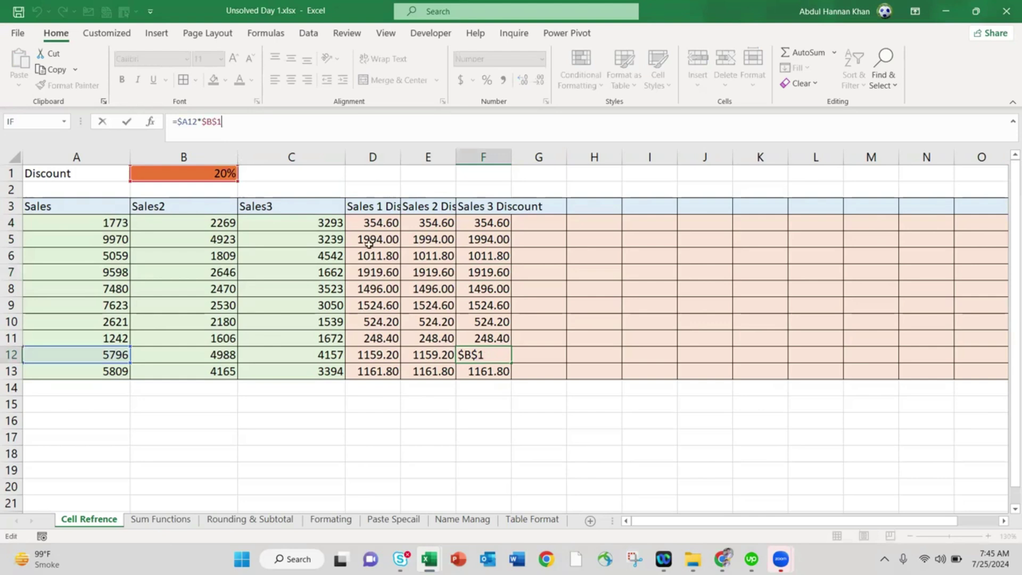
pyautogui.press('Escape')
# Remove the column lock from the sales reference in D4 so the formula reads =A4*$B$1
pyautogui.click(386, 223)
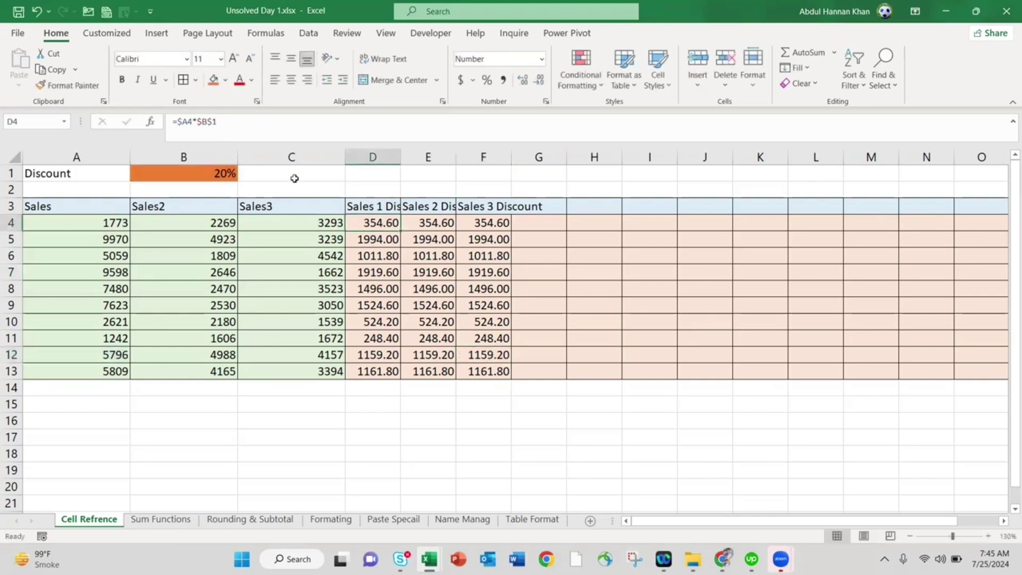
pyautogui.press('F2')
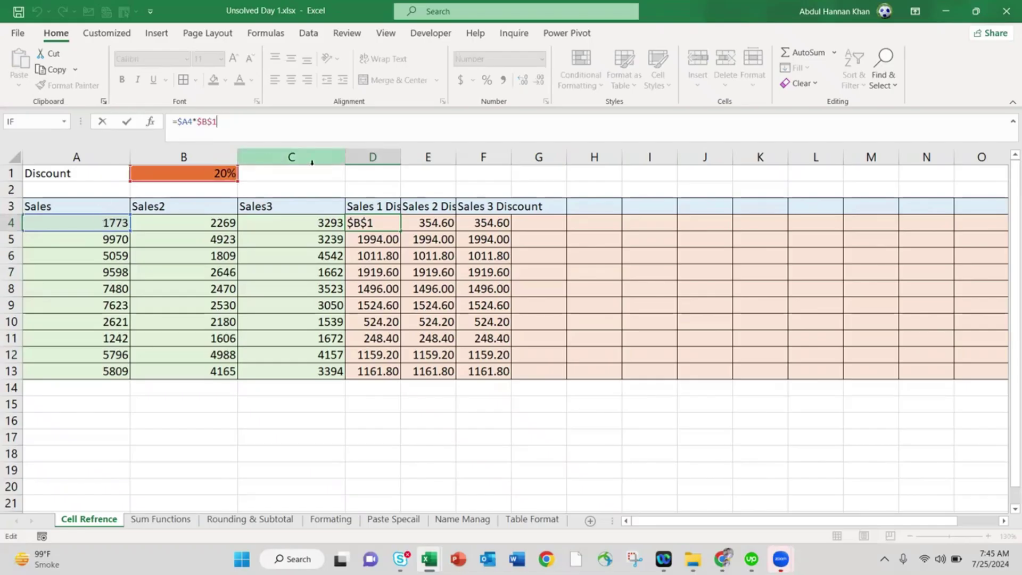
pyautogui.click(182, 122)
pyautogui.press('BackSpace')
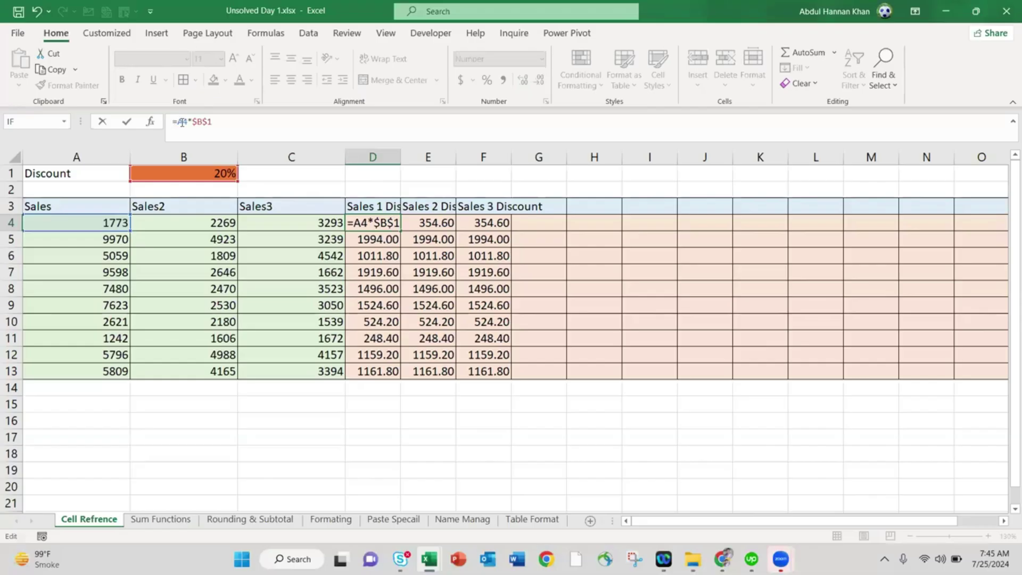
pyautogui.press('Return')
pyautogui.press('Up')
# Copy the revised discount formula from D4 over the whole range D4:F13
pyautogui.hotkey('ctrl', 'c')
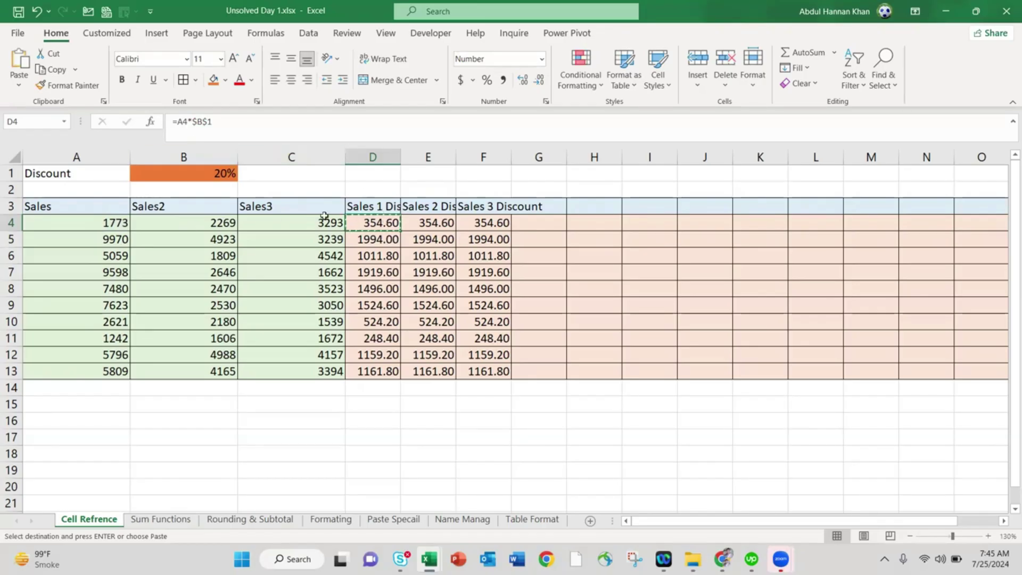
pyautogui.hotkey('shift', 'Right')
pyautogui.hotkey('shift', 'Right')
pyautogui.hotkey('shift', 'Down')
pyautogui.hotkey('shift', 'Down')
pyautogui.hotkey('shift', 'Down')
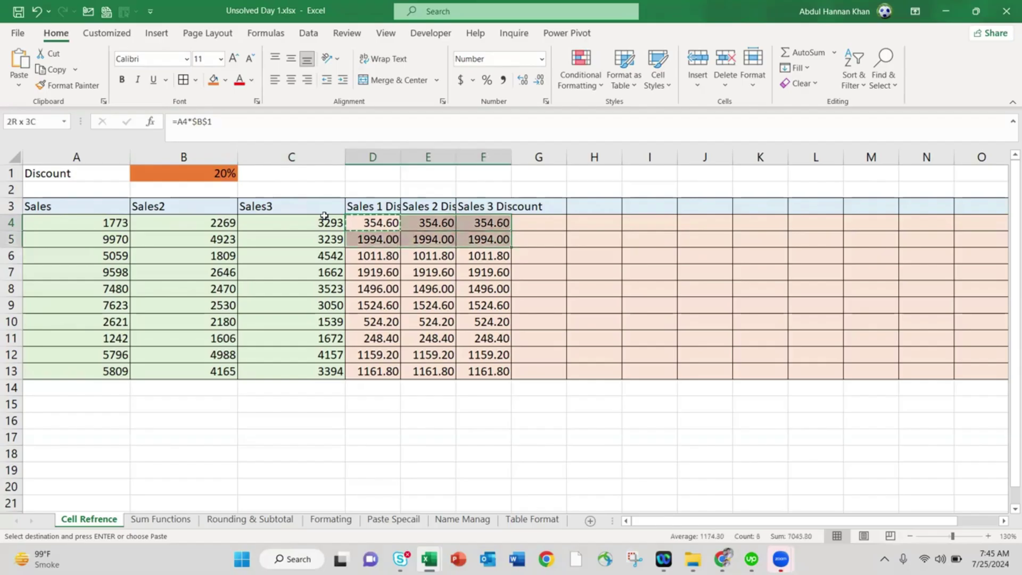
pyautogui.hotkey('shift', 'Down')
pyautogui.hotkey('shift', 'Down')
pyautogui.hotkey('shift', 'Down')
pyautogui.hotkey('shift', 'Down')
pyautogui.hotkey('shift', 'Down')
pyautogui.hotkey('shift', 'Down')
pyautogui.hotkey('ctrl', 'v')
pyautogui.press('Escape')
# Examine the pasted formulas in column E, tracing the references in E10, and return to D4
pyautogui.press('Down')
pyautogui.press('Right')
pyautogui.press('Down')
pyautogui.press('Down')
pyautogui.press('Down')
pyautogui.press('Down')
pyautogui.press('Down')
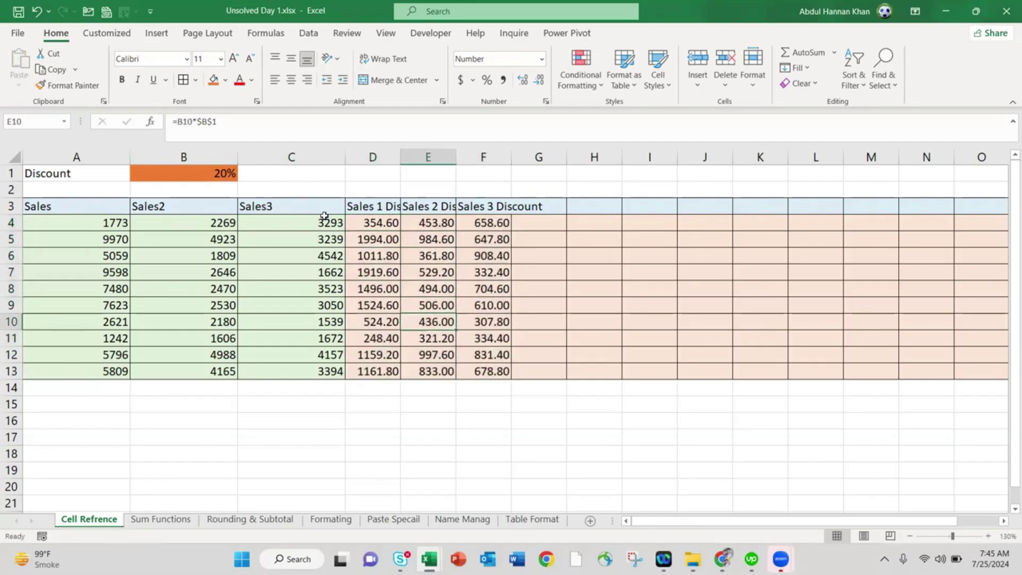
pyautogui.press('F2')
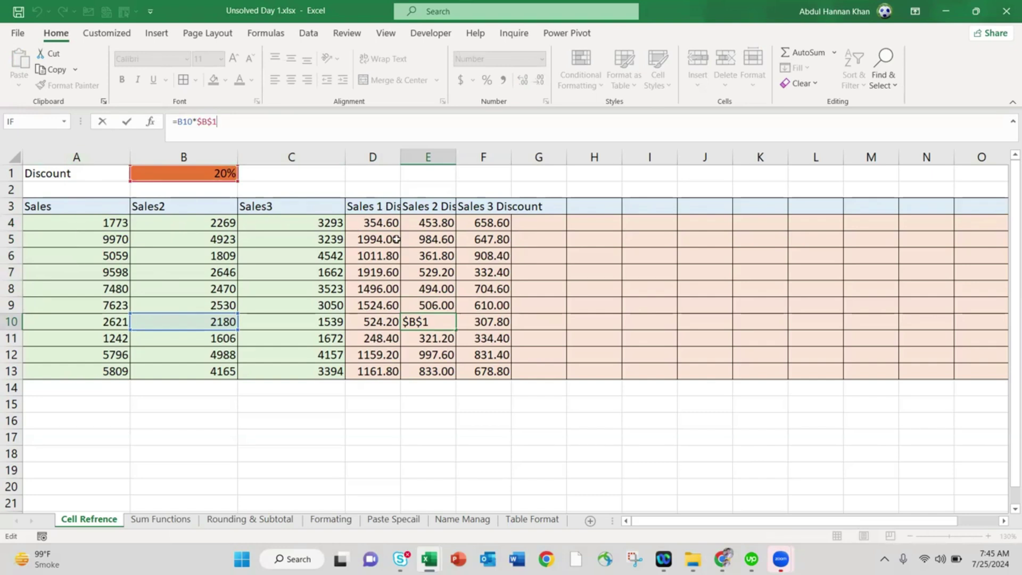
pyautogui.press('Return')
pyautogui.press('Up')
pyautogui.press('Up')
pyautogui.press('Up')
pyautogui.press('Up')
pyautogui.press('Up')
pyautogui.press('Up')
pyautogui.press('Up')
pyautogui.press('Left')
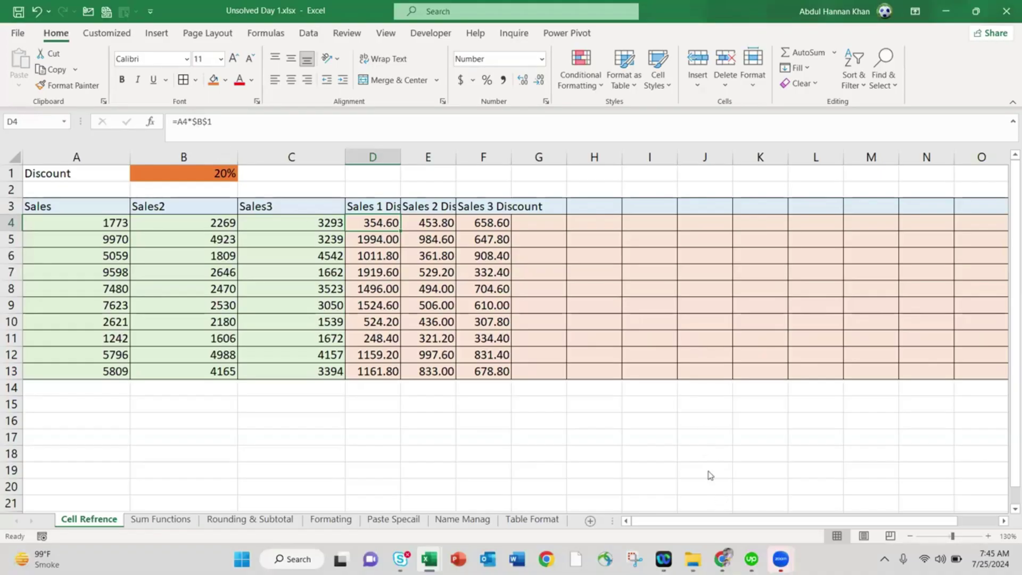
# Auto-fit the widths of columns D to F to their discount headings
pyautogui.moveTo(383, 156); pyautogui.dragTo(474, 156)
pyautogui.doubleClick(398, 155)
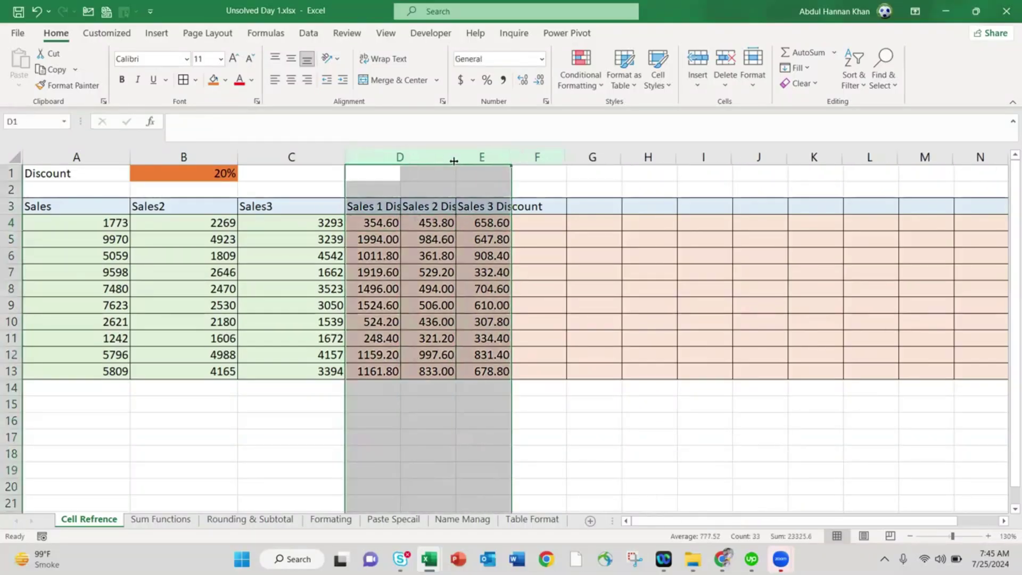
pyautogui.click(593, 288)
# Examine the discount rate in B1 and the references in D10 and F11, and compare the sales range with the discount range
pyautogui.moveTo(93, 174); pyautogui.dragTo(177, 174)
pyautogui.click(214, 172)
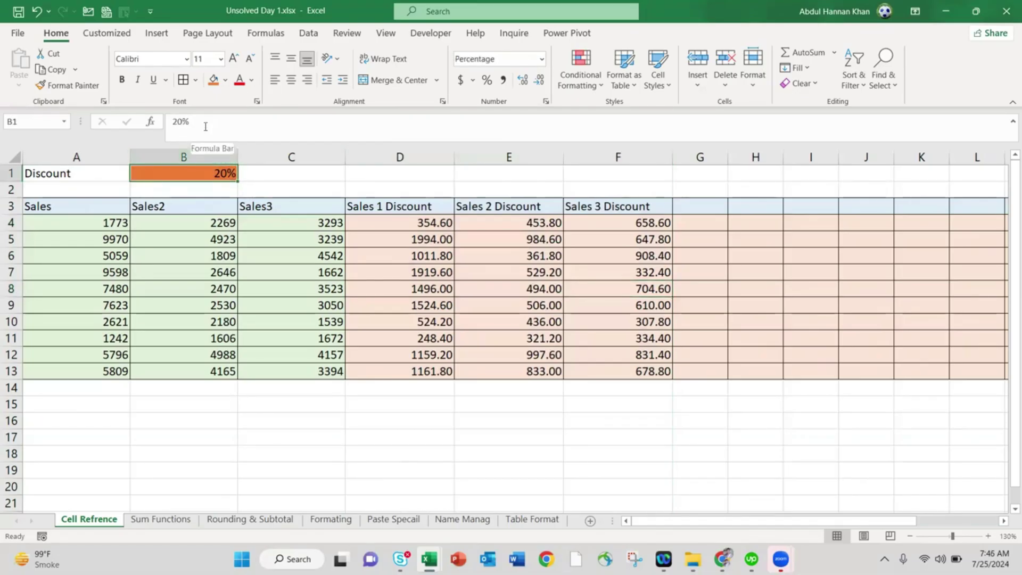
pyautogui.click(311, 411)
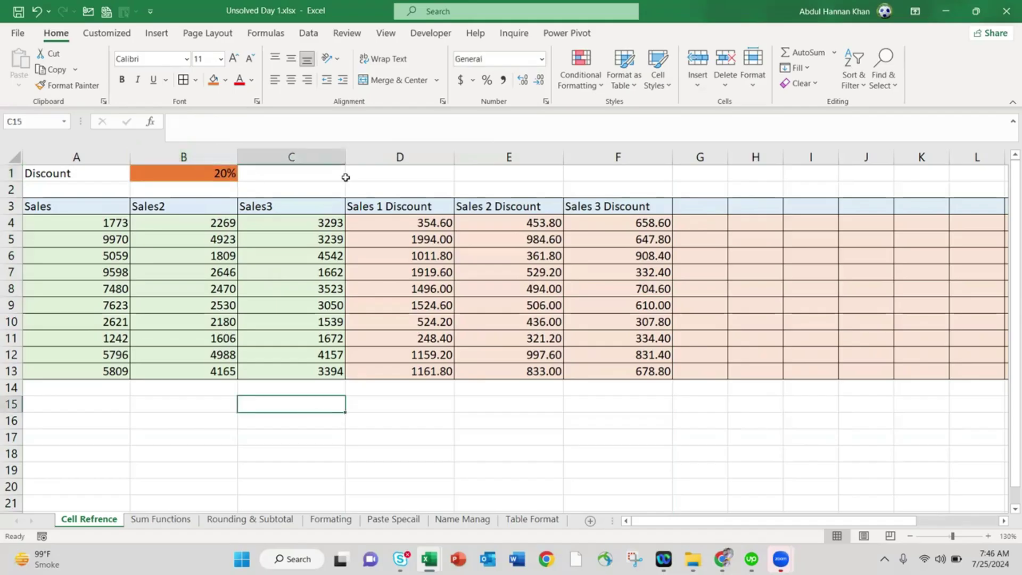
pyautogui.click(421, 320)
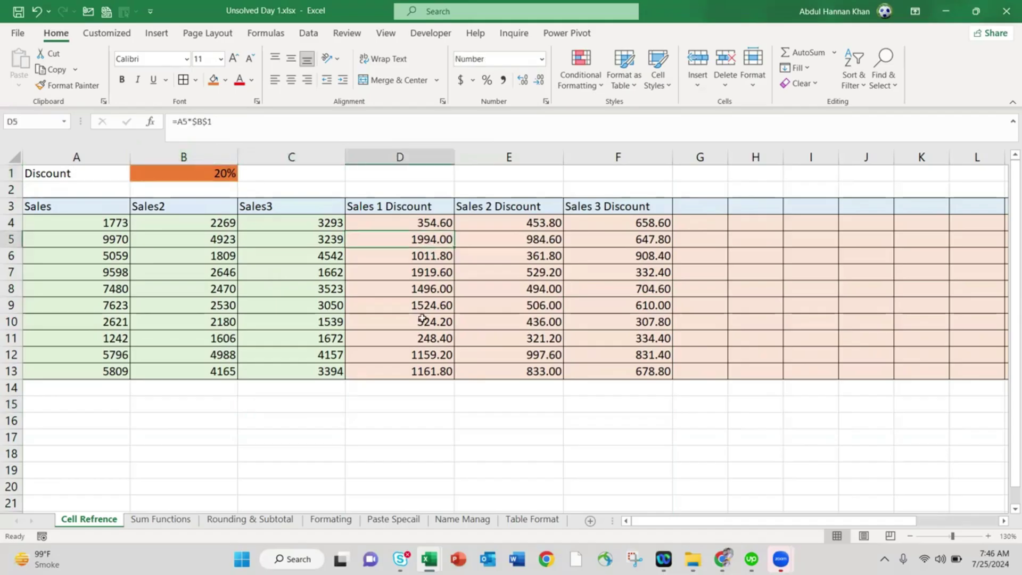
pyautogui.click(198, 122)
pyautogui.doubleClick(198, 122)
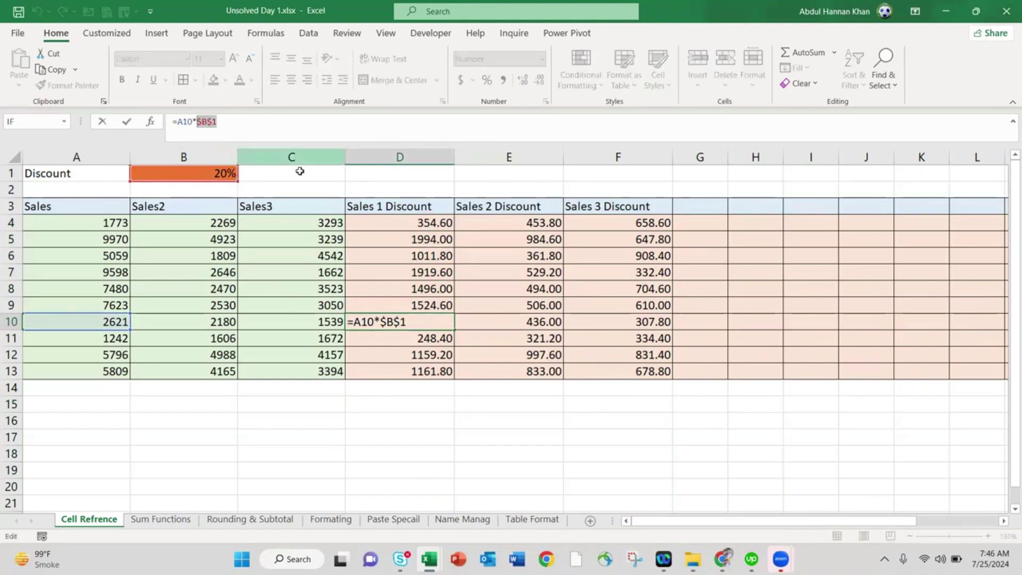
pyautogui.press('Tab')
pyautogui.press('Tab')
pyautogui.press('Down')
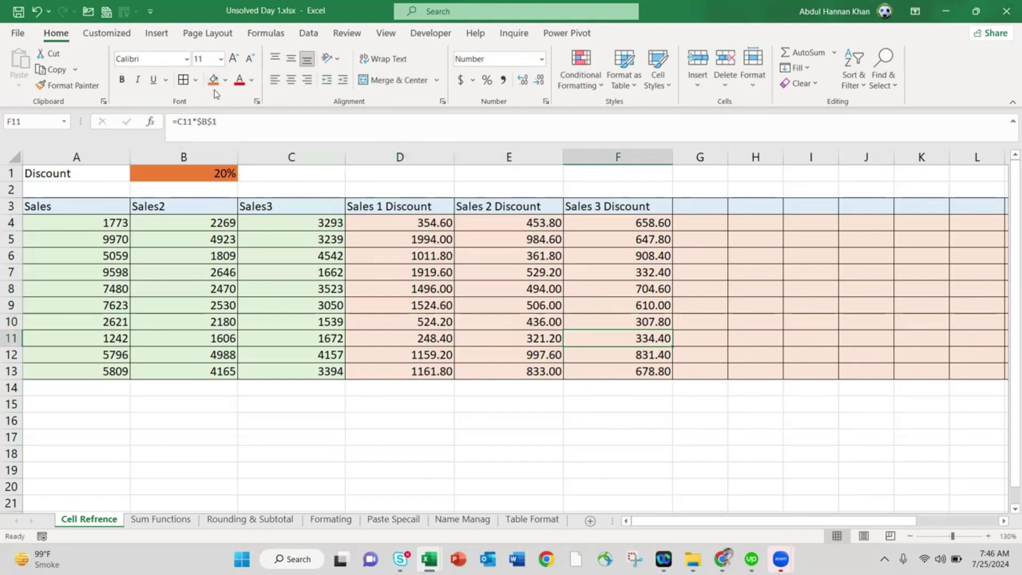
pyautogui.press('F2')
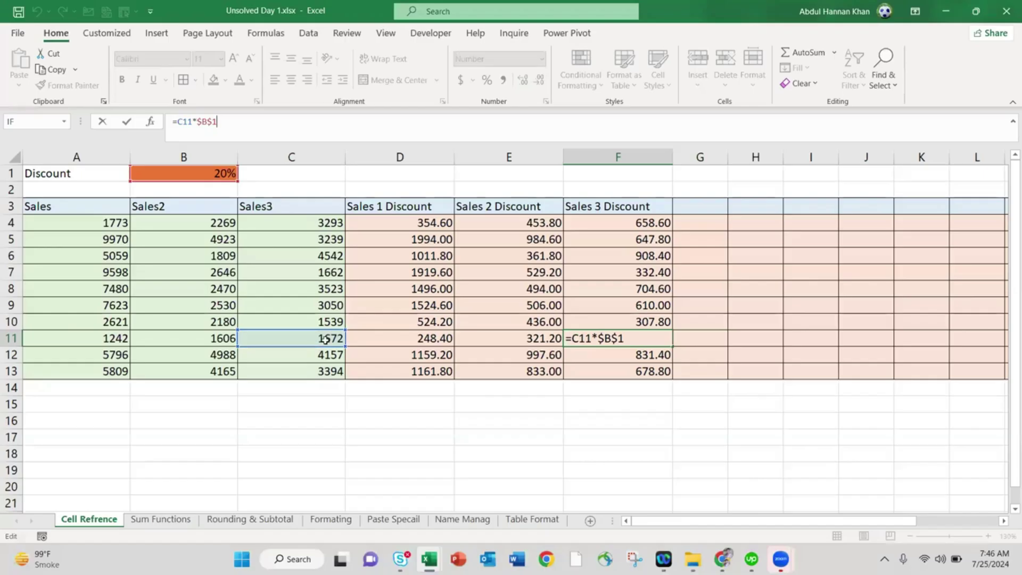
pyautogui.press('Escape')
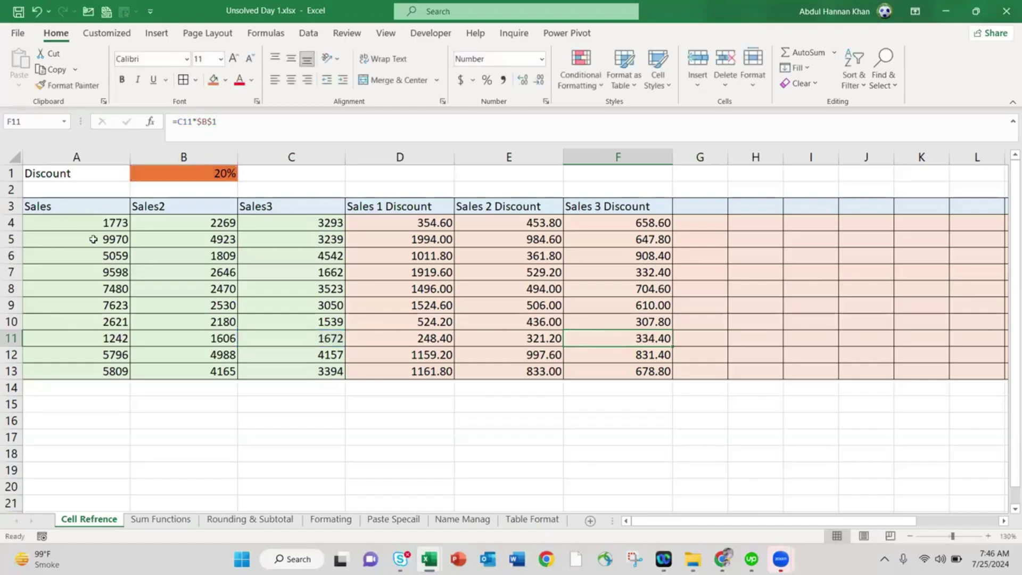
pyautogui.moveTo(91, 222); pyautogui.dragTo(304, 366)
pyautogui.moveTo(404, 224); pyautogui.dragTo(658, 370)
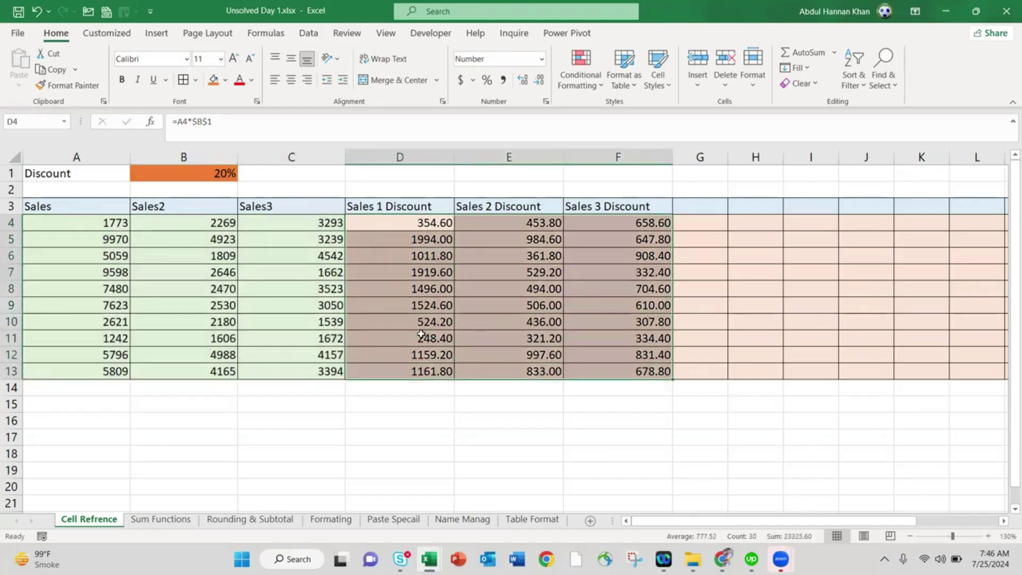
pyautogui.click(493, 292)
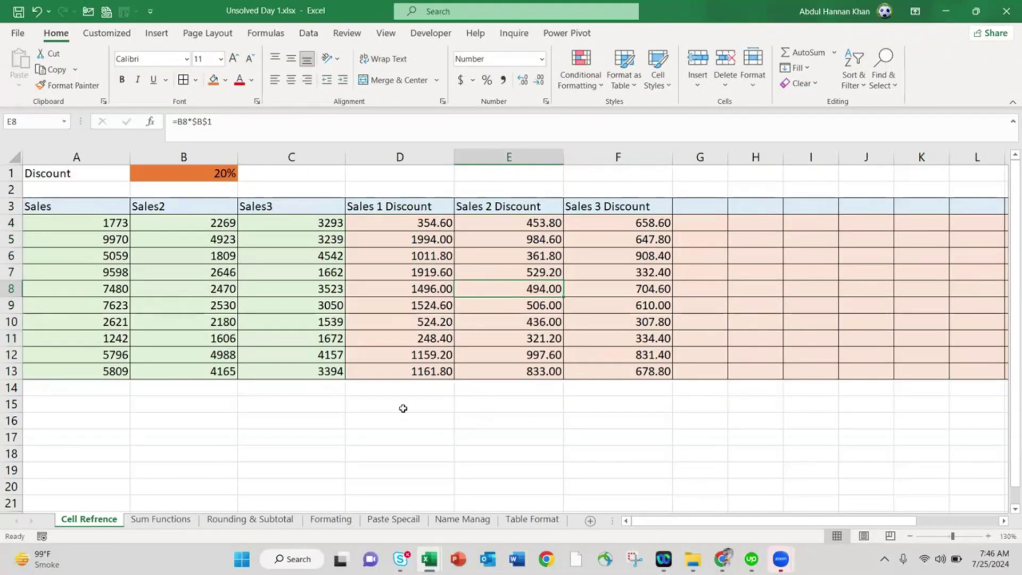
pyautogui.click(403, 219)
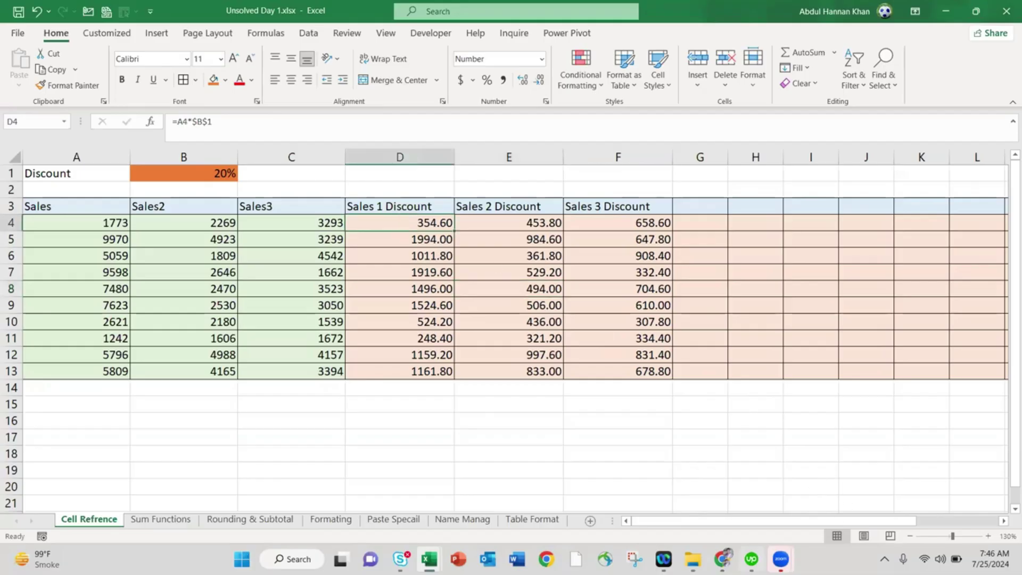
pyautogui.moveTo(751, 559)
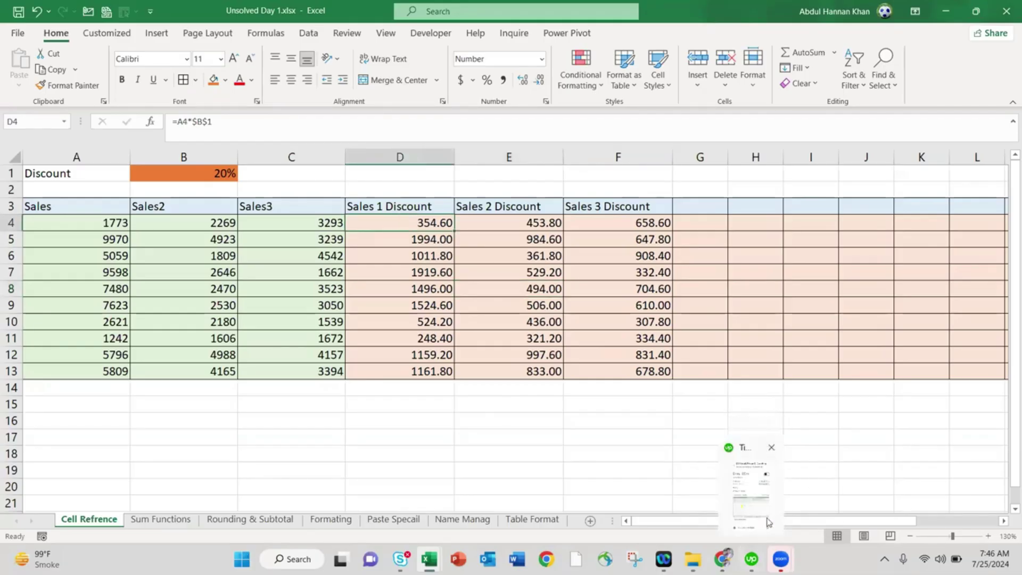
pyautogui.click(751, 479)
pyautogui.click(308, 170)
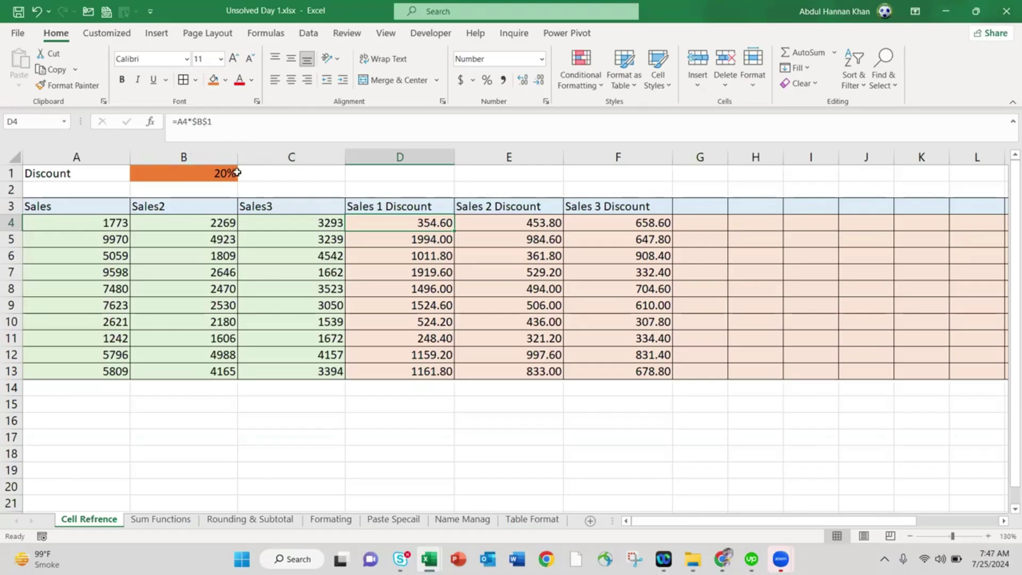
# Examine the locked $B$1 reference in D4, F10, D5 and F9 against the discount rate cell B1
pyautogui.doubleClick(210, 121)
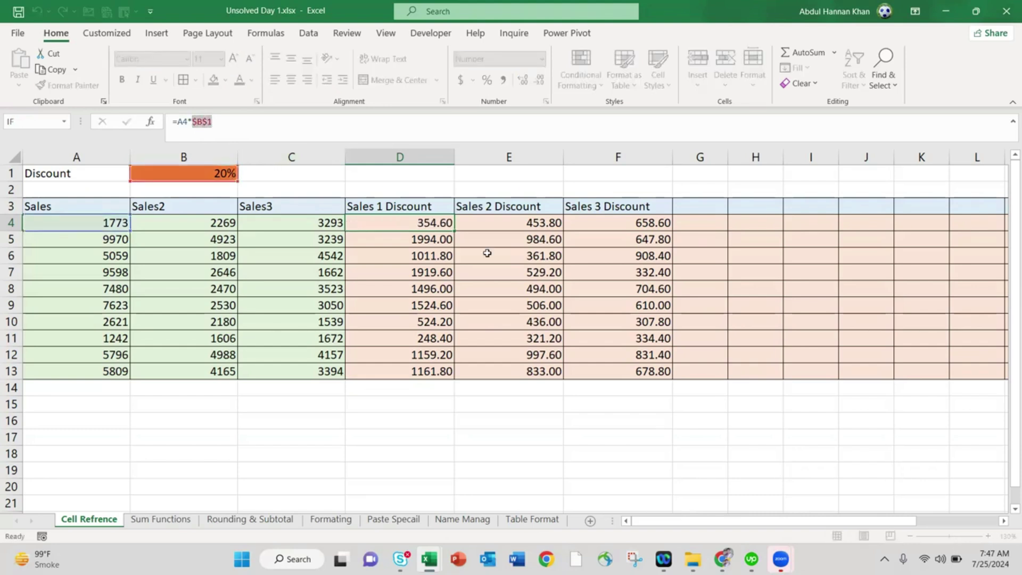
pyautogui.press('Escape')
pyautogui.click(542, 296)
pyautogui.click(622, 329)
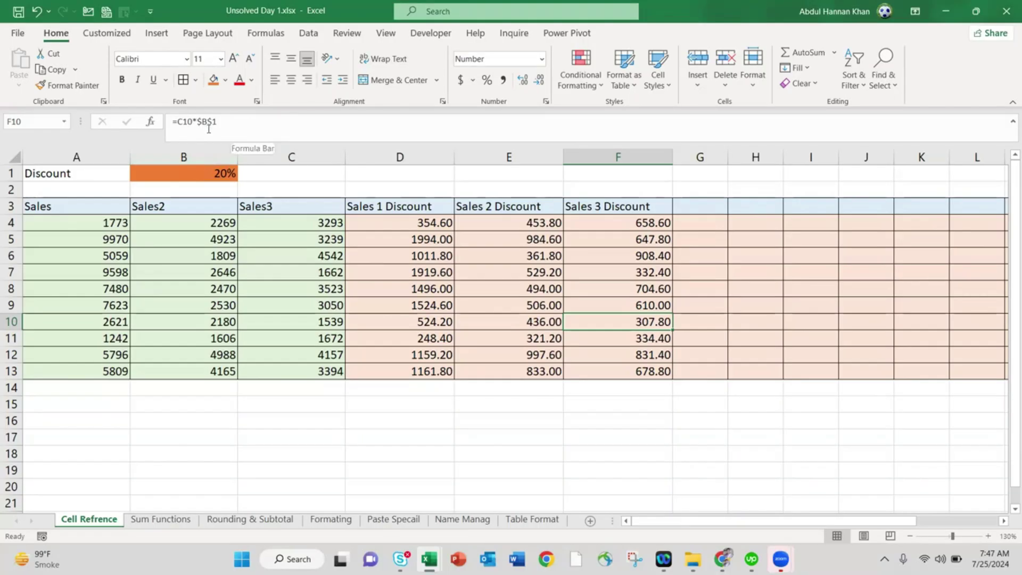
pyautogui.click(198, 175)
pyautogui.doubleClick(228, 174)
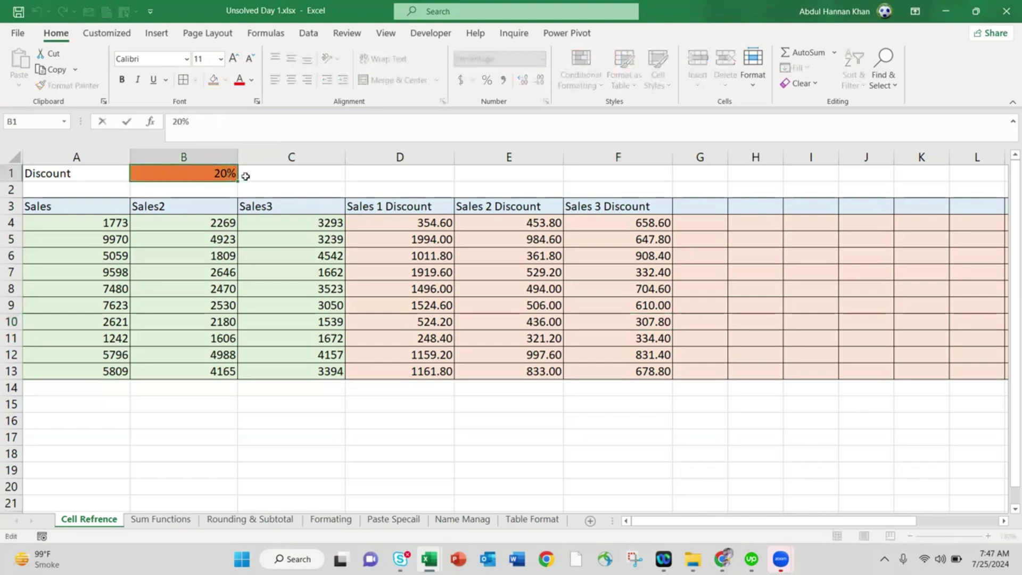
pyautogui.press('Escape')
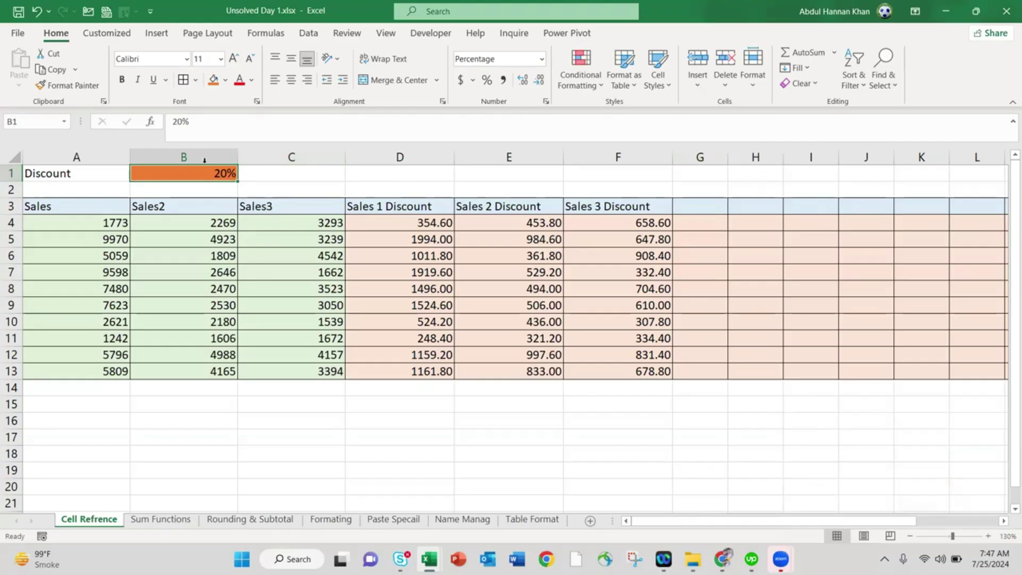
pyautogui.click(435, 239)
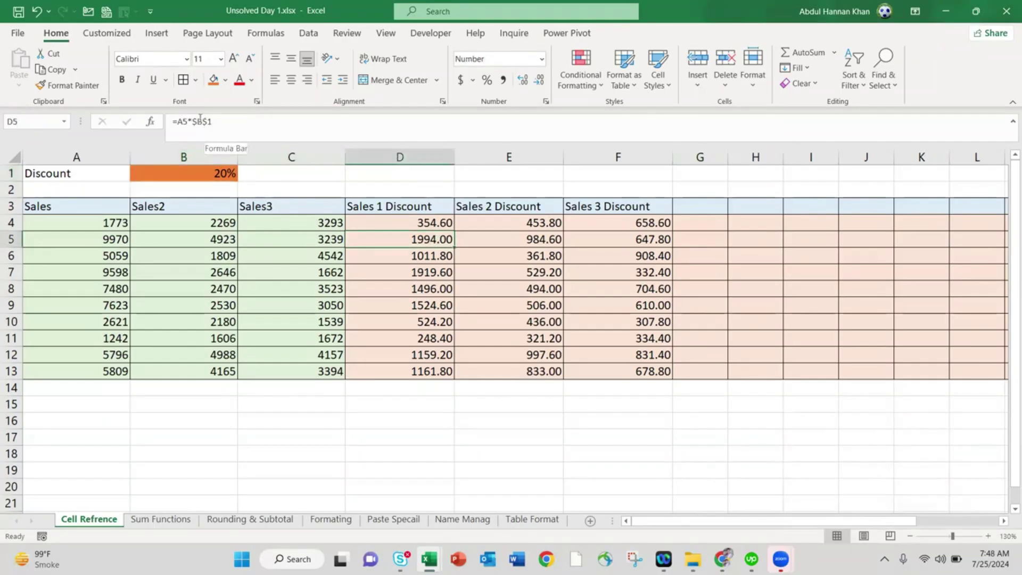
pyautogui.click(600, 303)
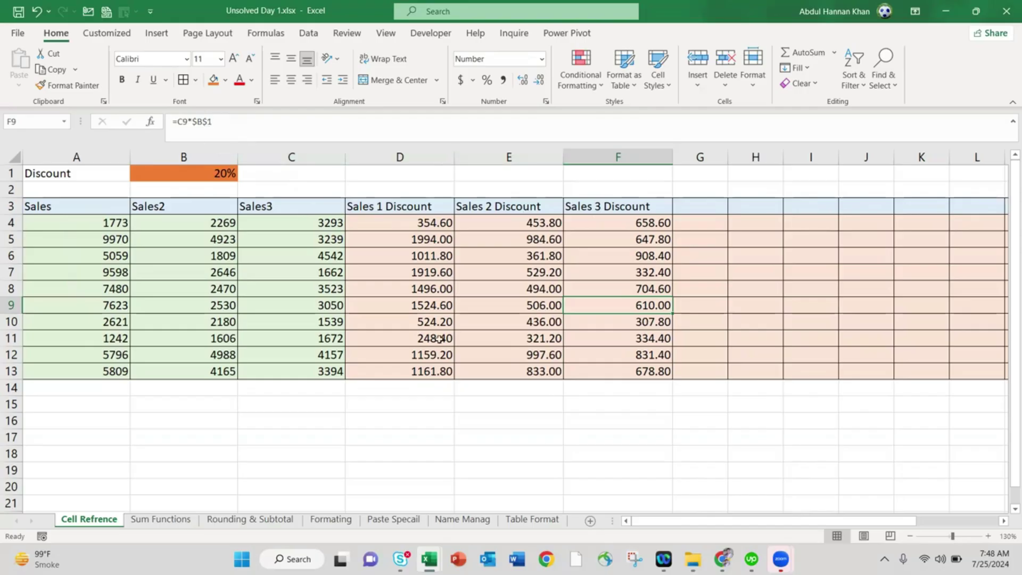
# Show the Sum Functions sheet, and open Task 1.xlsx from the Day 1 folder in File Explorer
pyautogui.click(180, 526)
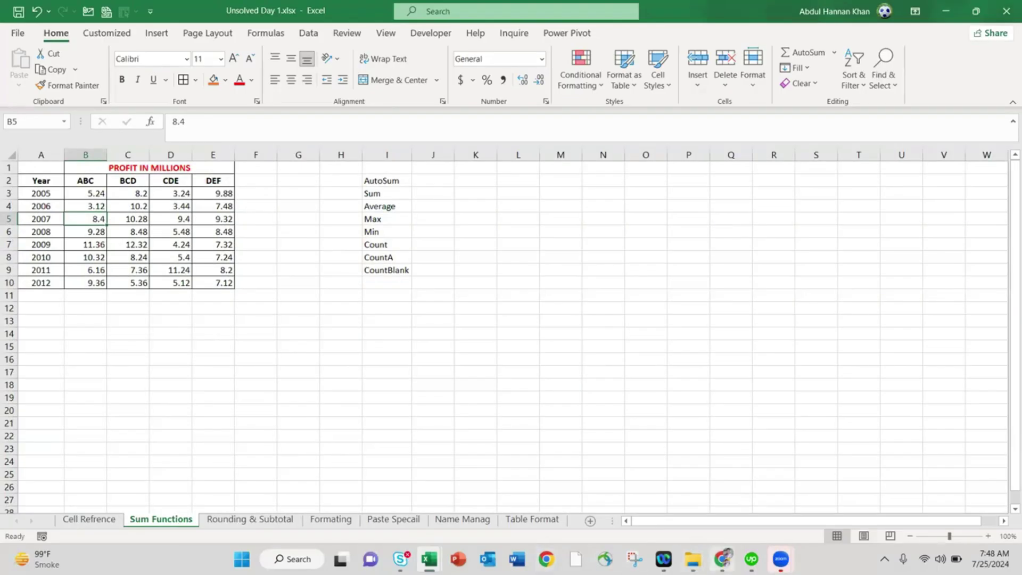
pyautogui.moveTo(693, 559)
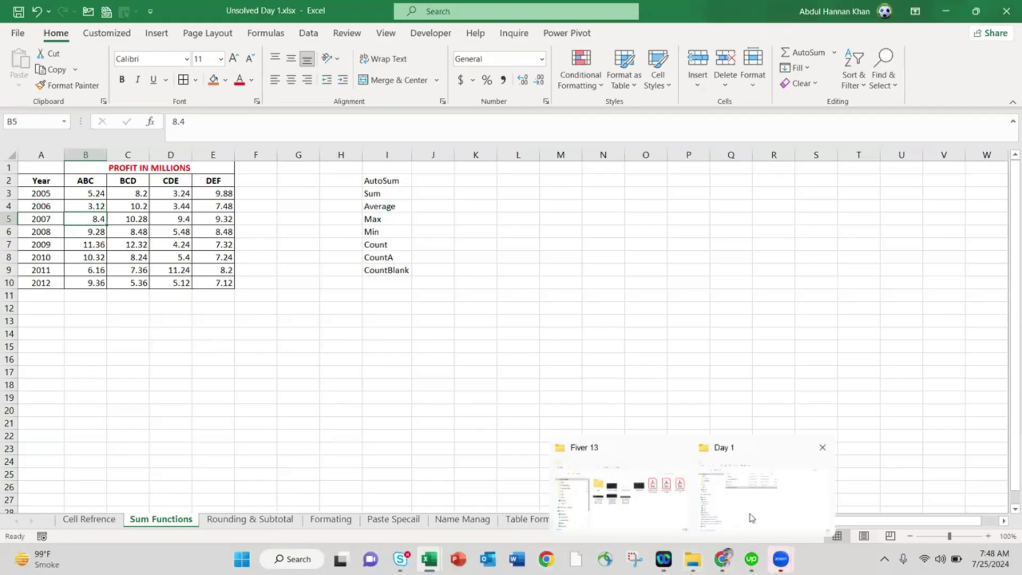
pyautogui.click(764, 490)
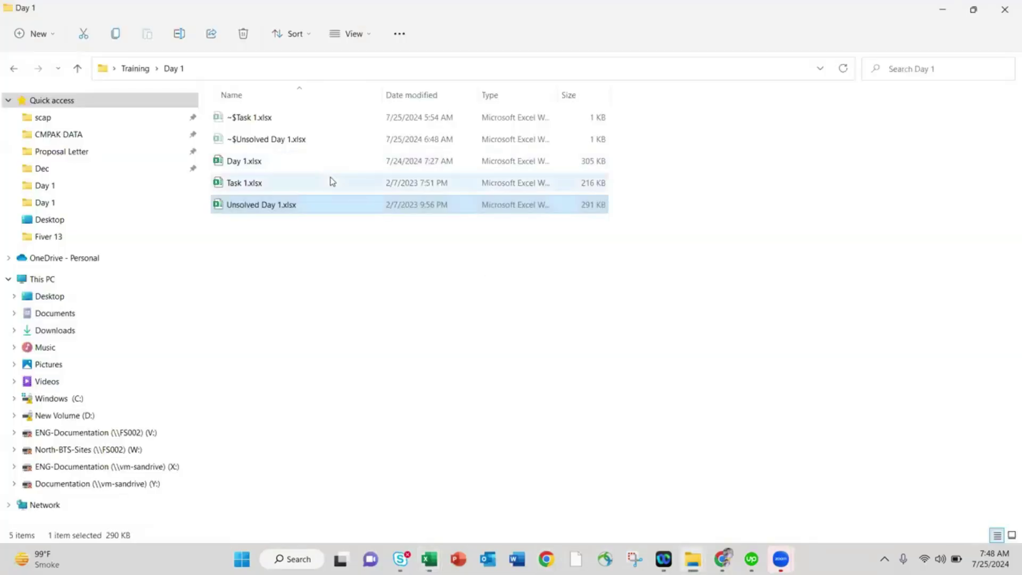
pyautogui.doubleClick(295, 184)
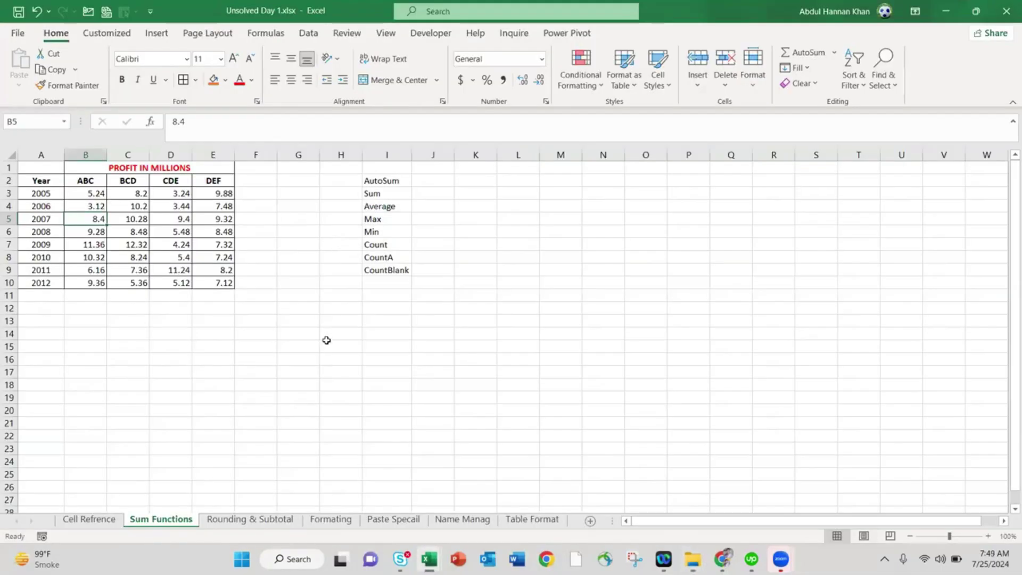
# Look over the GP, Comm and Instructions sheets of Task 1.xlsx, and return to the Unsolved Day 1.xlsx workbook
pyautogui.click(326, 345)
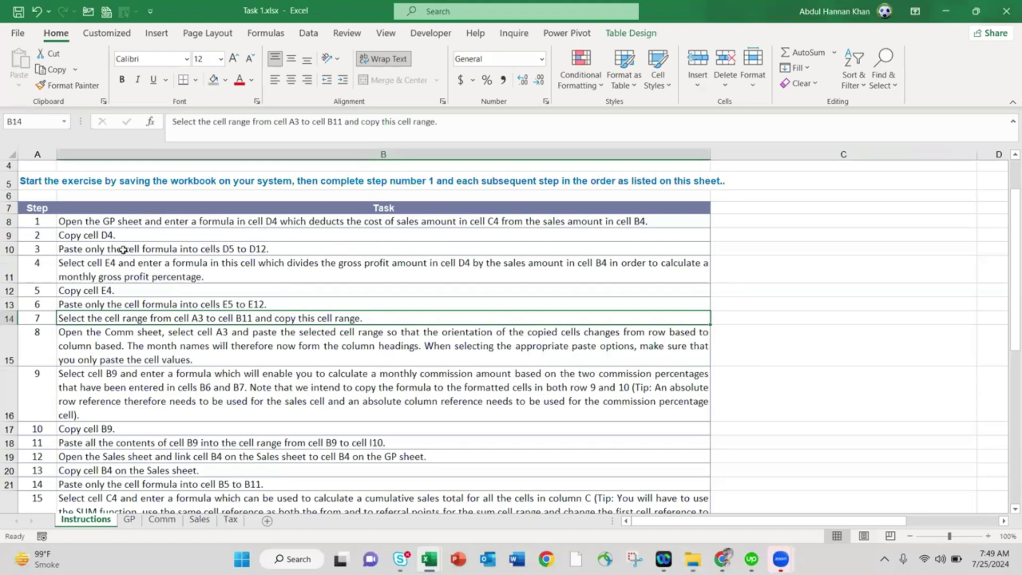
pyautogui.click(130, 521)
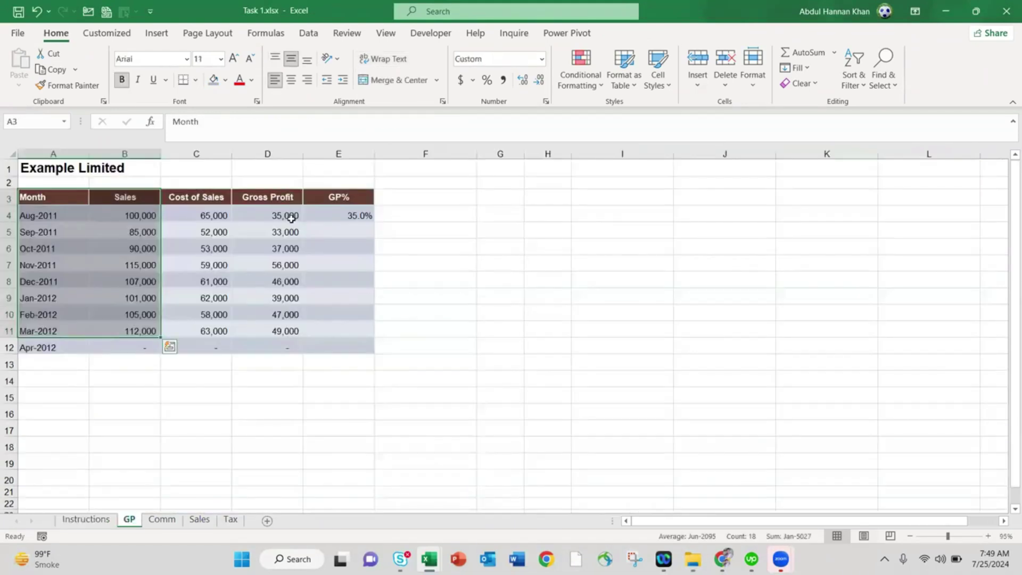
pyautogui.click(342, 218)
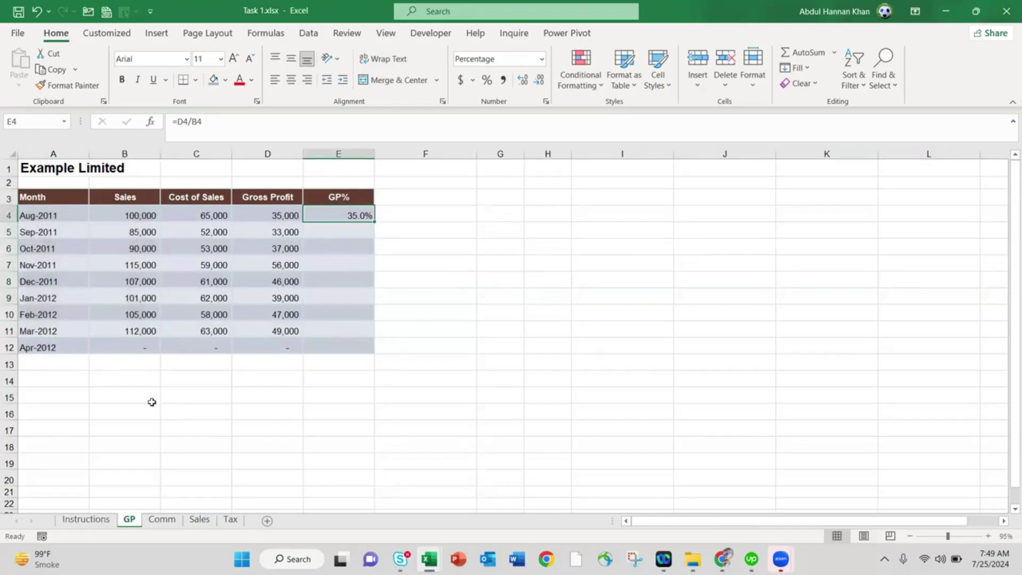
pyautogui.click(162, 520)
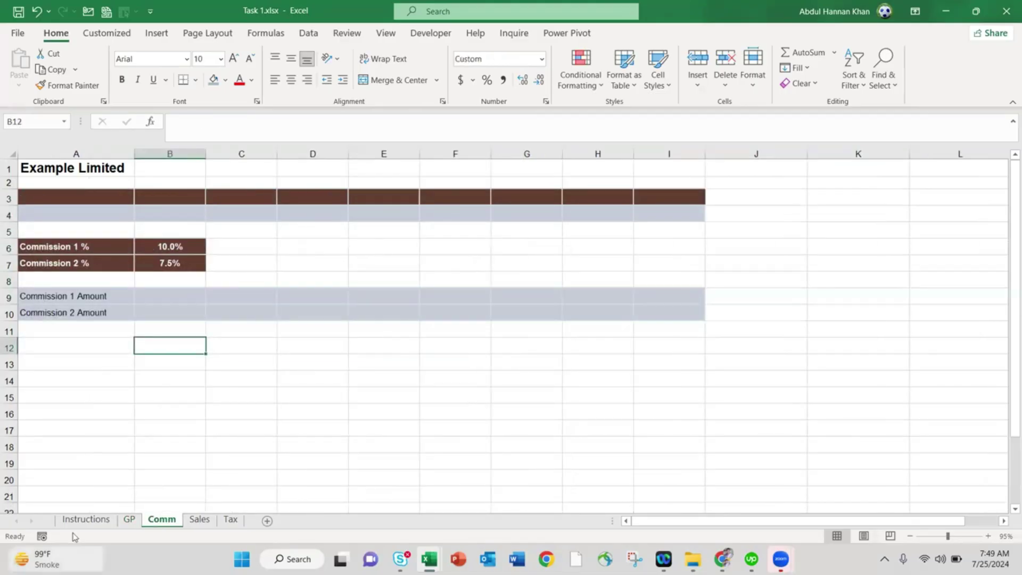
pyautogui.click(98, 521)
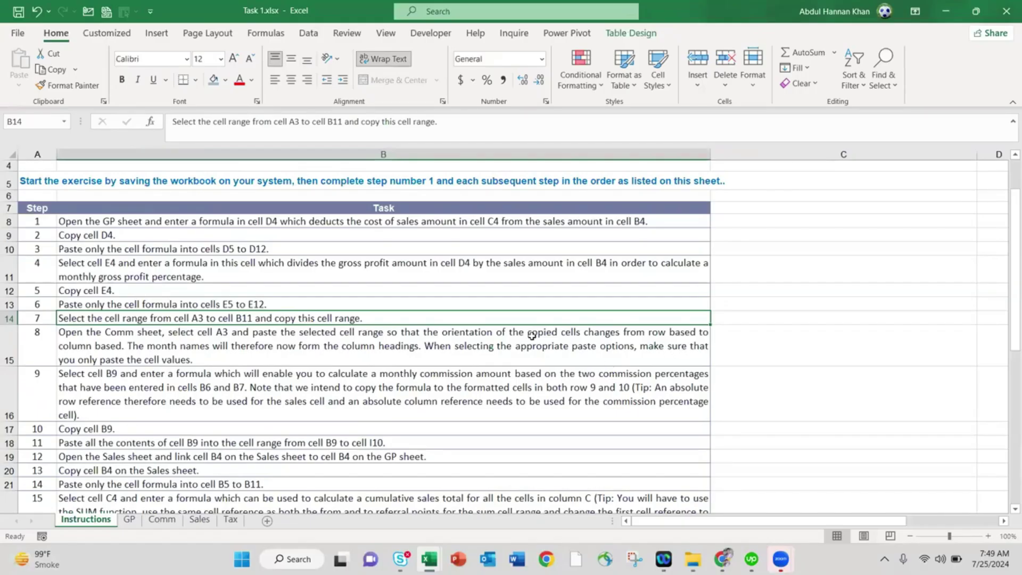
pyautogui.hotkey('alt', 'Tab')
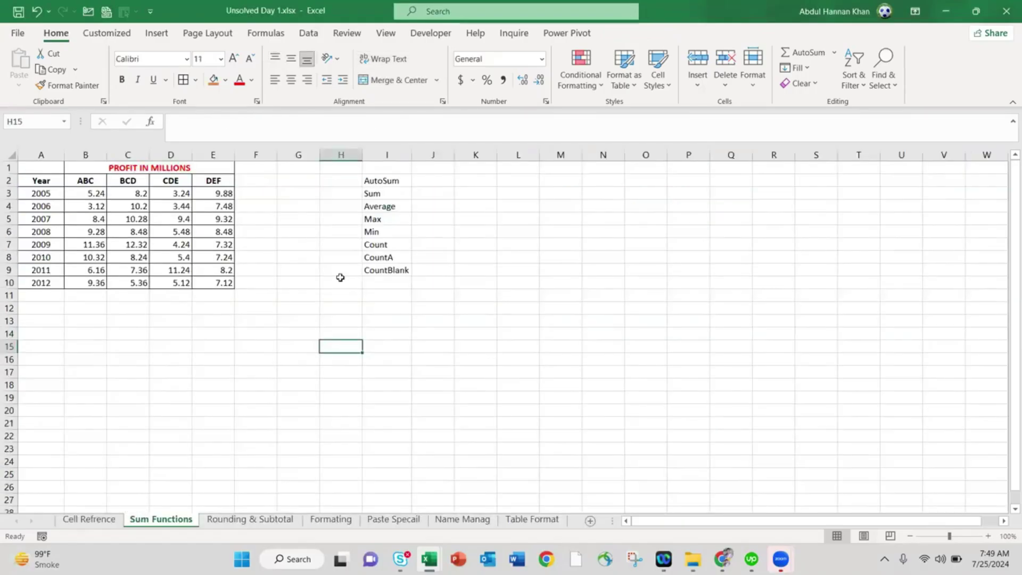
pyautogui.hotkey('alt', 'Tab')
pyautogui.hotkey('alt', 'Tab')
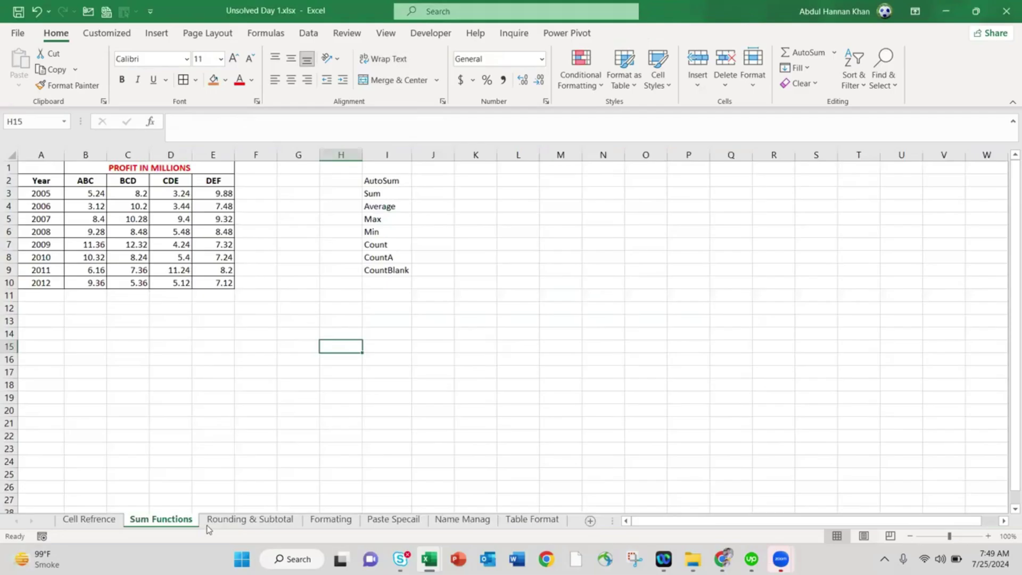
# Look through the Rounding & Subtotal, Formating and Paste Specail sheets of the workbook
pyautogui.click(239, 522)
pyautogui.click(336, 521)
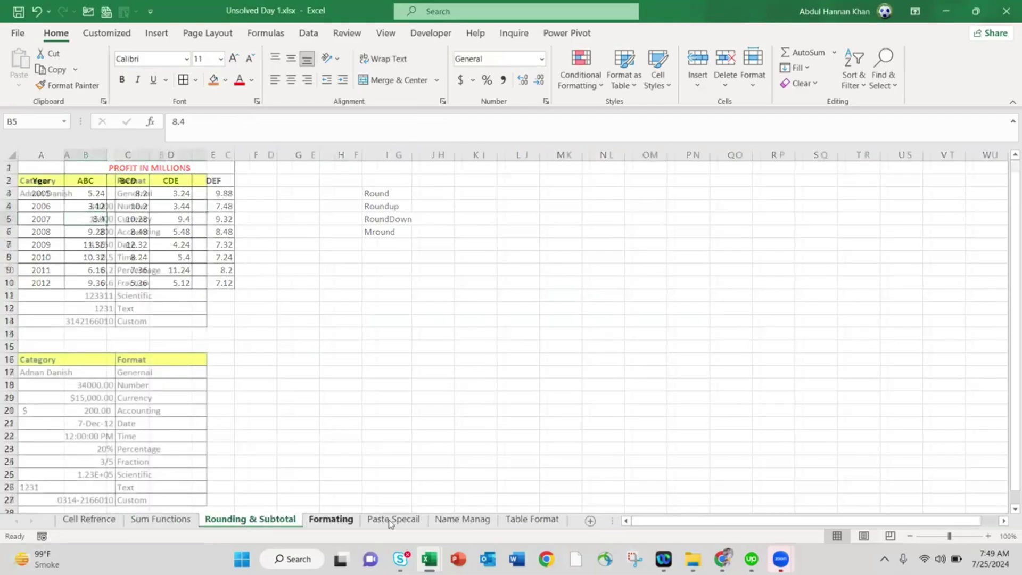
pyautogui.hotkey('ctrl', '1')
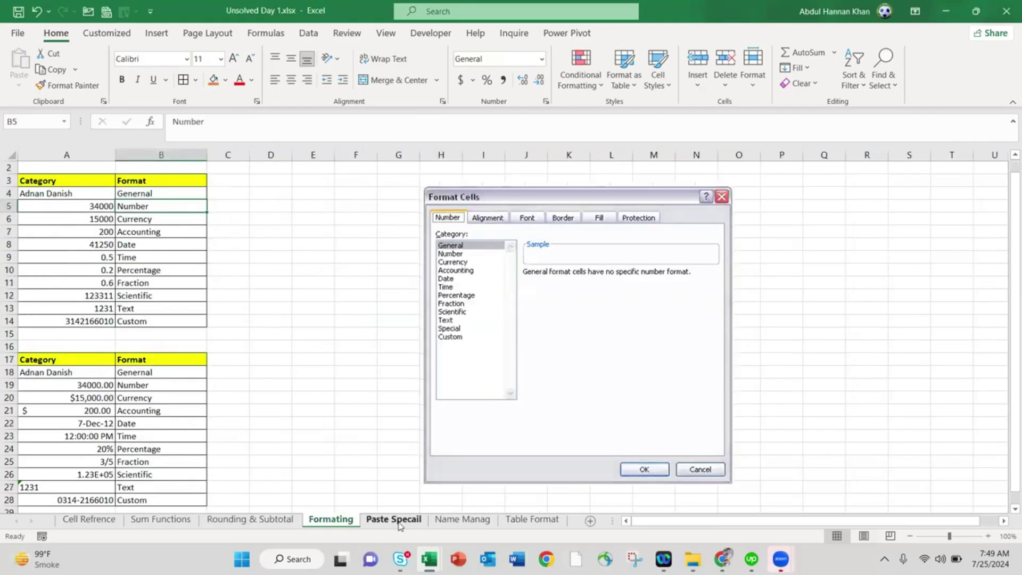
pyautogui.click(393, 521)
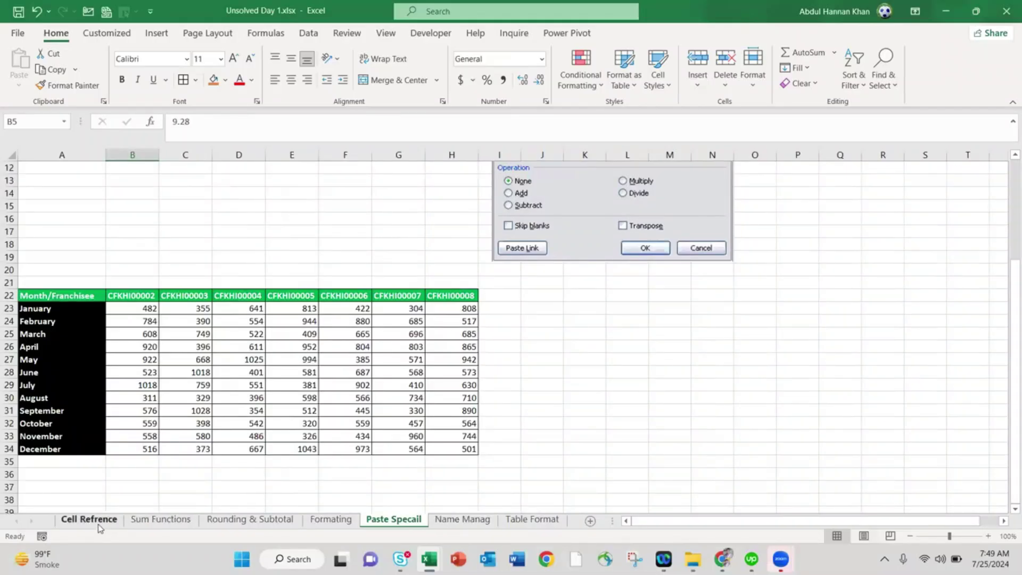
pyautogui.scroll(2, 343, 325)
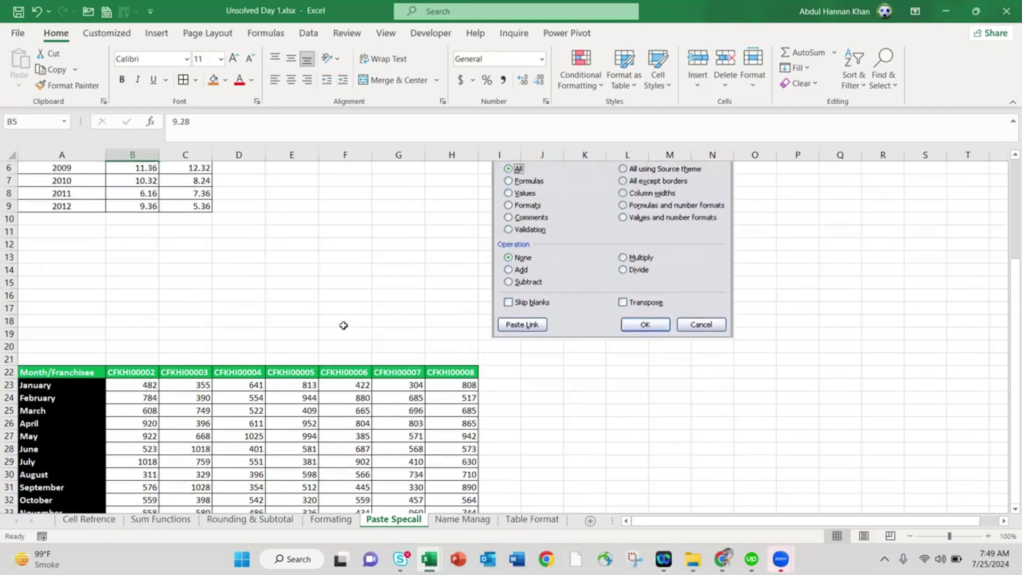
pyautogui.scroll(-2, 415, 360)
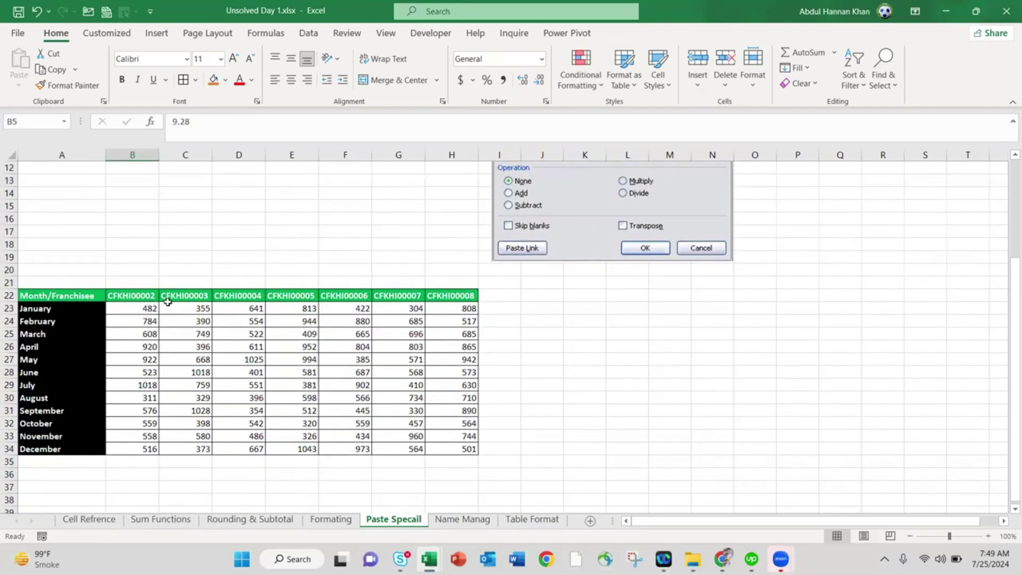
# Highlight the monthly franchise figures on the Paste Specail sheet, including the ranges B23:C34, B23:H34 and B23:D23
pyautogui.click(123, 297)
pyautogui.moveTo(127, 310); pyautogui.dragTo(211, 452)
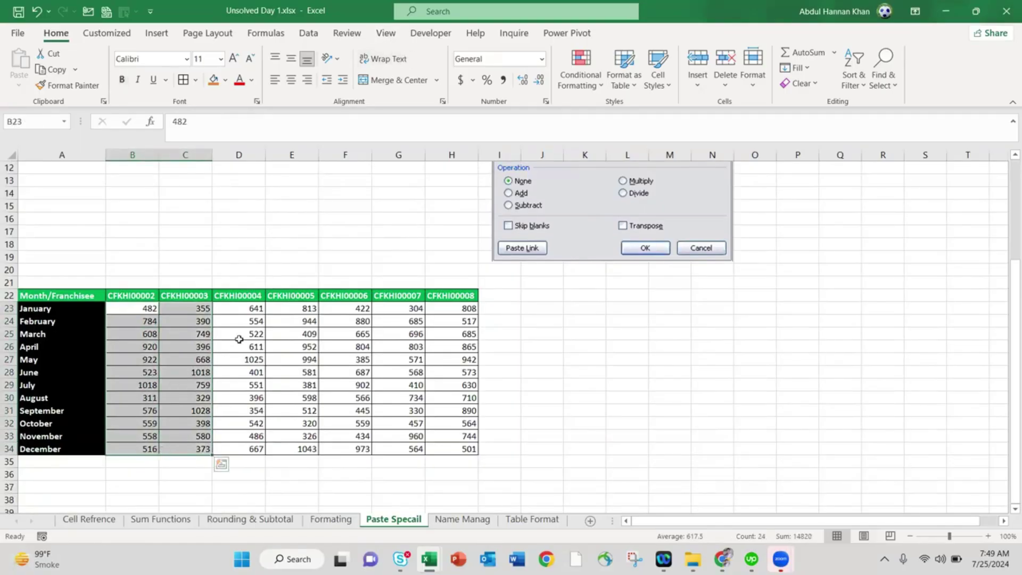
pyautogui.click(139, 298)
pyautogui.moveTo(141, 310); pyautogui.dragTo(433, 448)
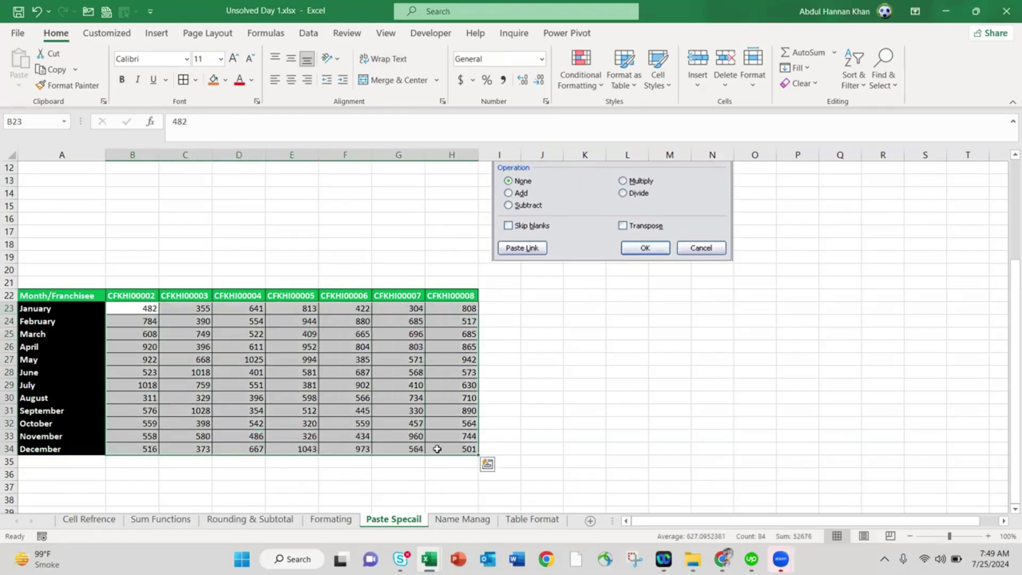
pyautogui.click(193, 357)
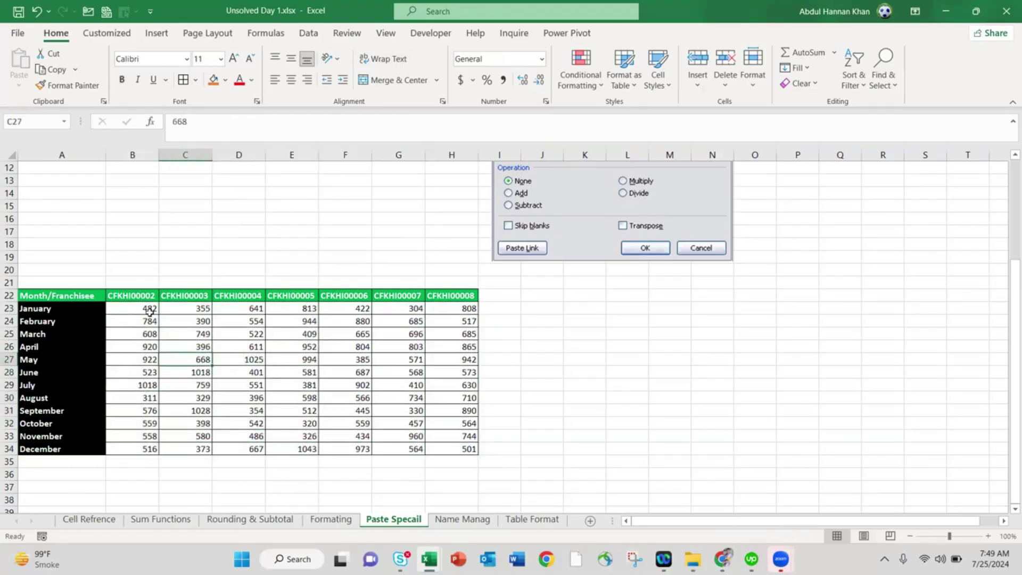
pyautogui.moveTo(133, 308); pyautogui.dragTo(231, 304)
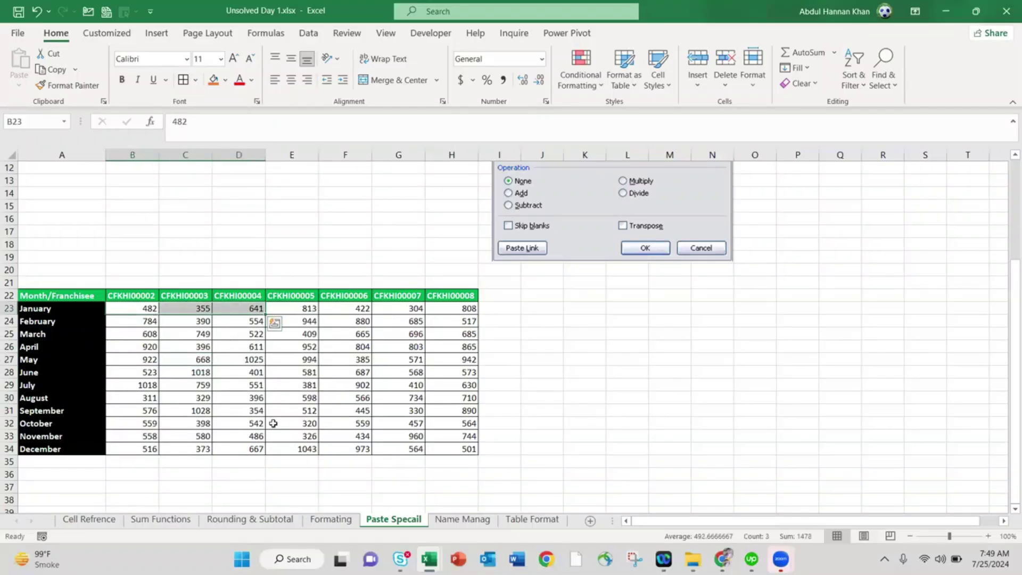
# Show the Name Manag sheet and highlight its monthly franchise figures in B16:H27
pyautogui.click(453, 519)
pyautogui.scroll(3, 414, 274)
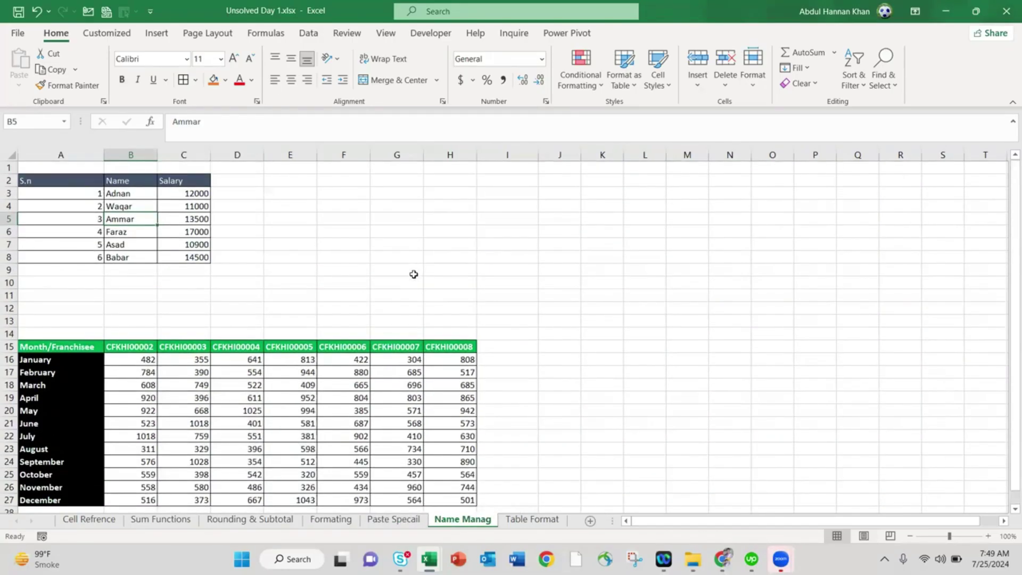
pyautogui.scroll(-1, 414, 274)
pyautogui.moveTo(147, 323); pyautogui.dragTo(147, 334)
pyautogui.moveTo(391, 432); pyautogui.dragTo(435, 458)
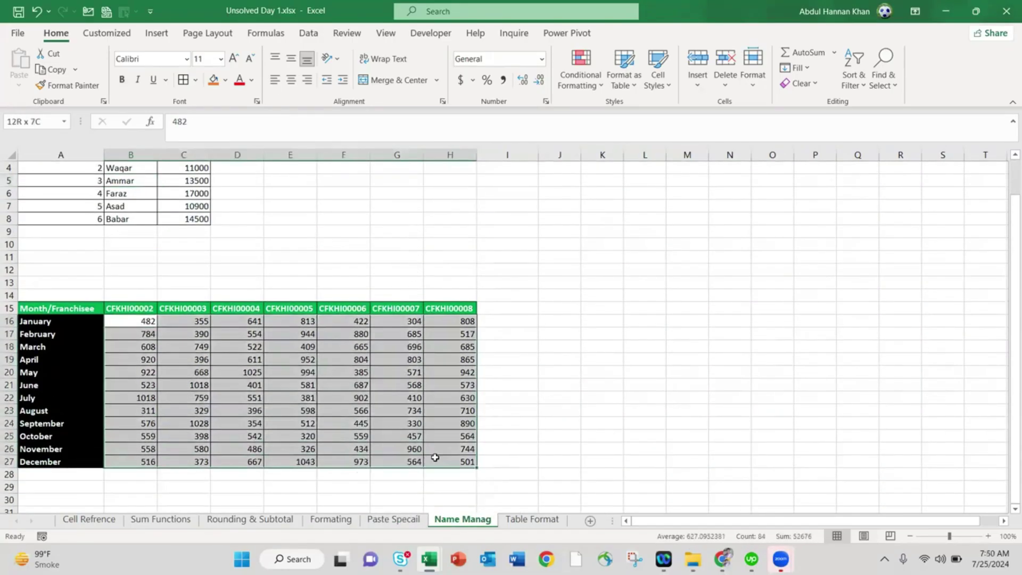
pyautogui.click(522, 414)
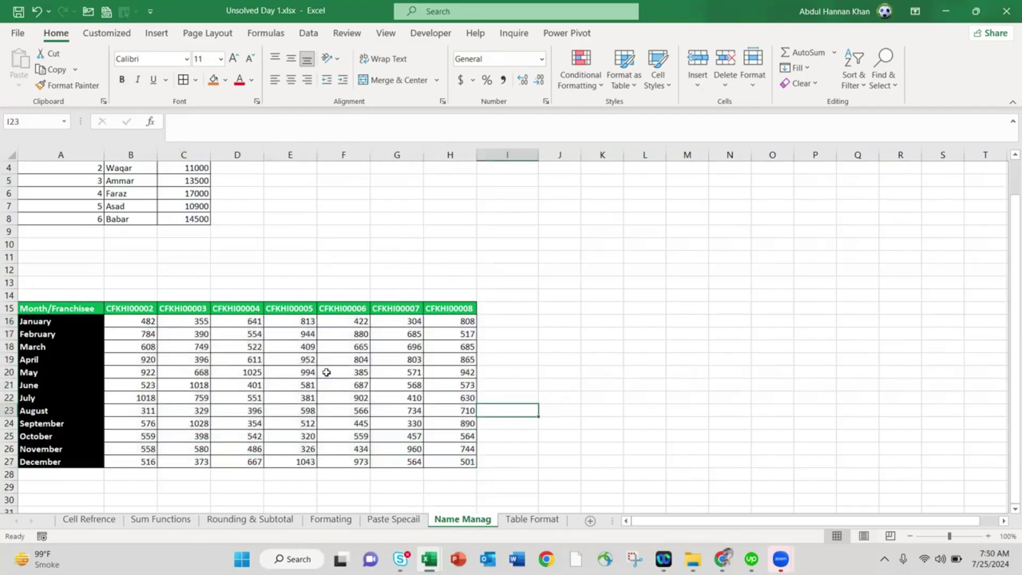
pyautogui.click(505, 521)
pyautogui.click(474, 522)
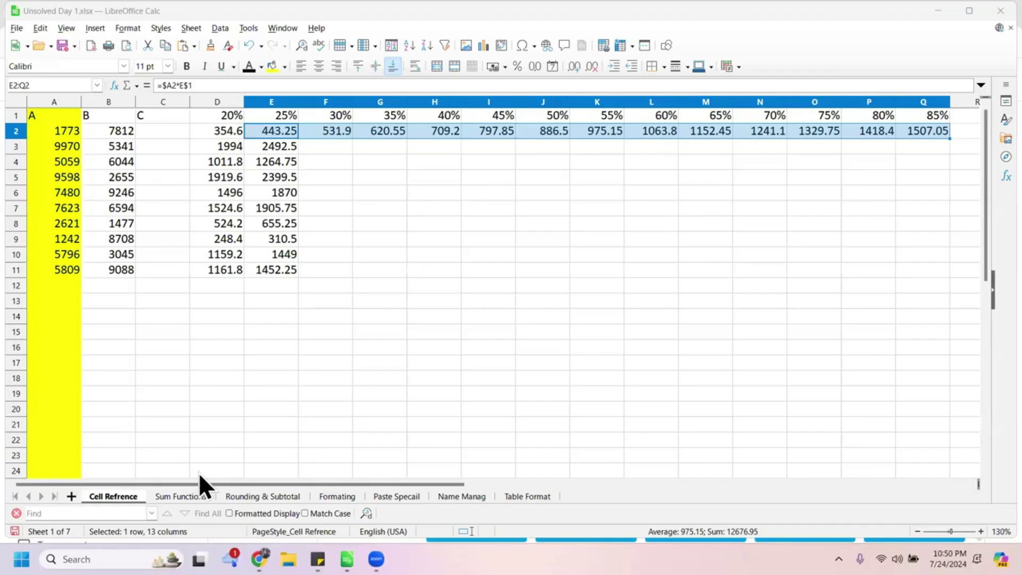
# Switch to the Unsolved Day 1.xlsx workbook in LibreOffice Calc and show its Sum Functions sheet
pyautogui.click(187, 494)
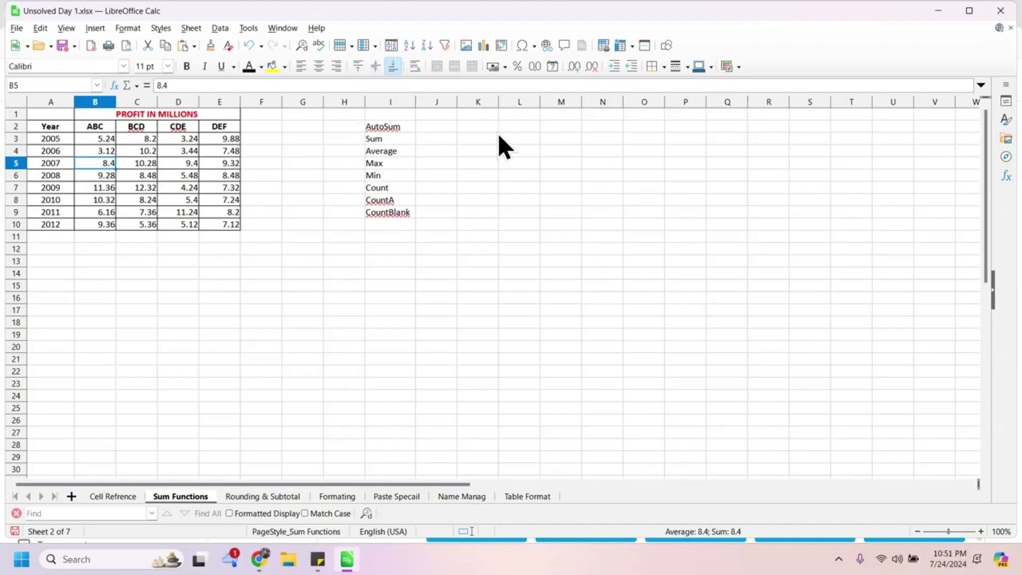
pyautogui.click(434, 127)
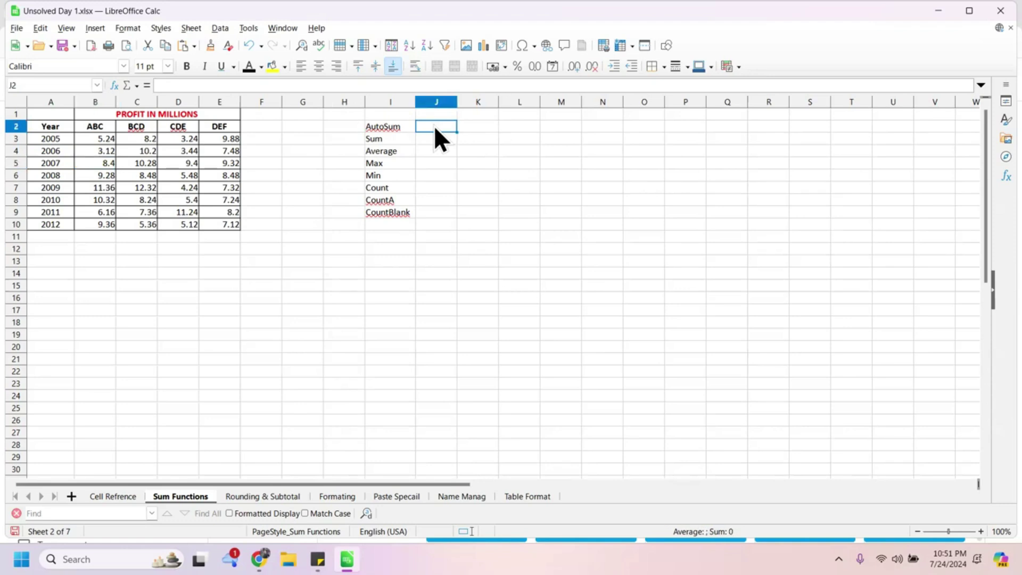
pyautogui.write('=')
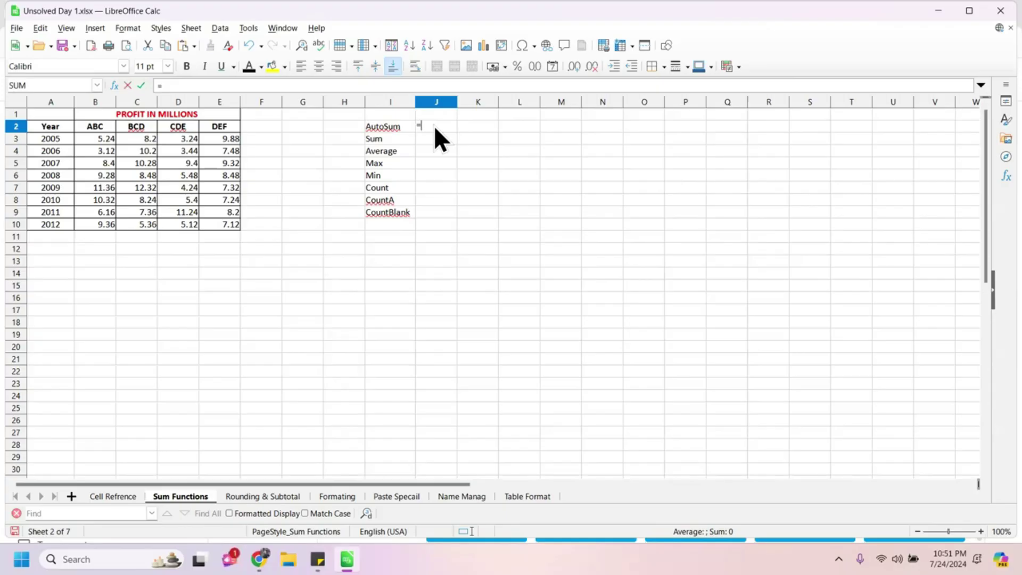
pyautogui.press('BackSpace')
# Total the DEF profits in E11 by inserting an automatic SUM of E3:E10
pyautogui.click(223, 241)
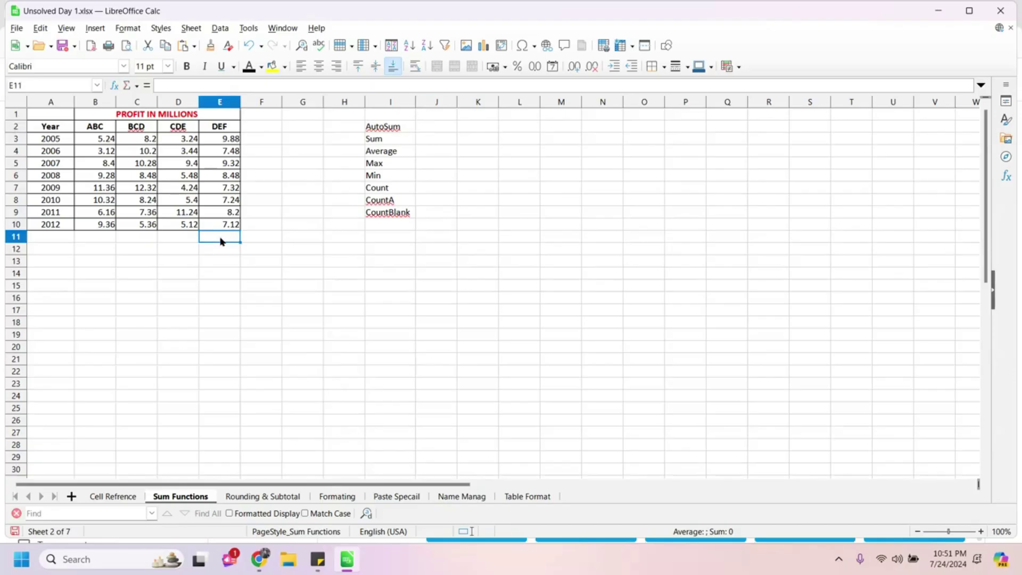
pyautogui.hotkey('alt', '=')
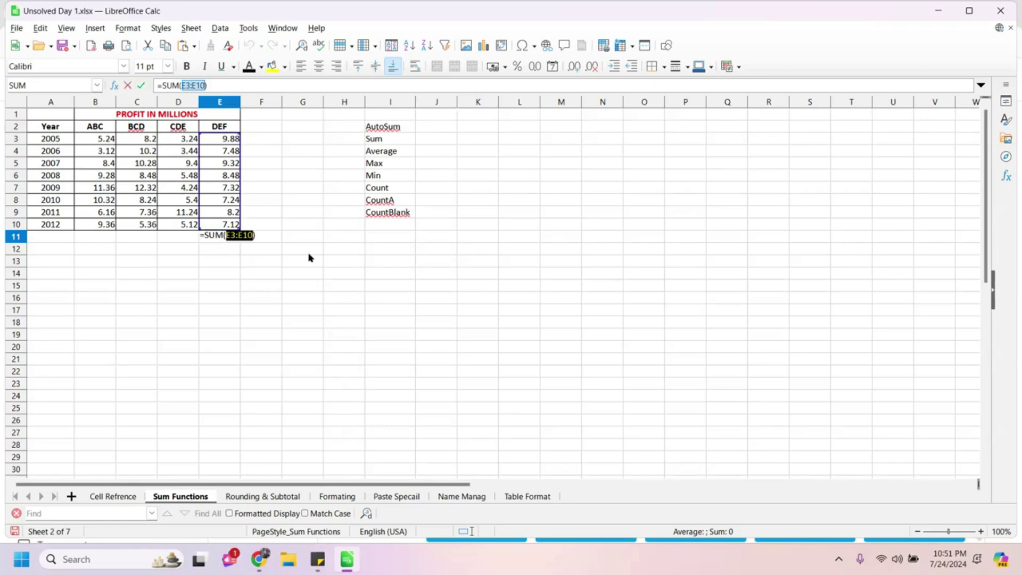
pyautogui.press('Return')
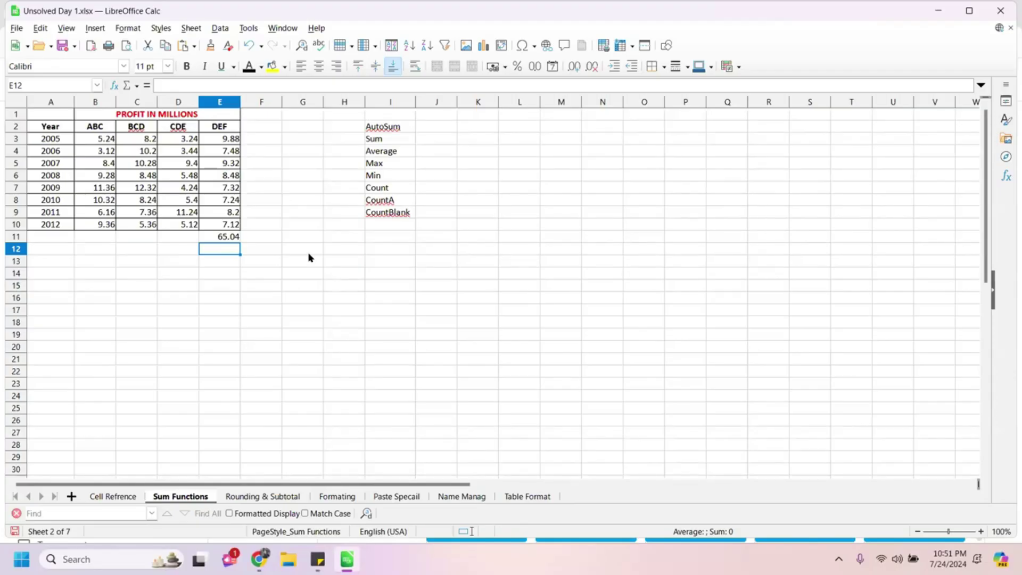
# Try to total the CDE profits in D11 with the formula =sumD4:D10, and clear the cell
pyautogui.click(175, 237)
pyautogui.write('=sum')
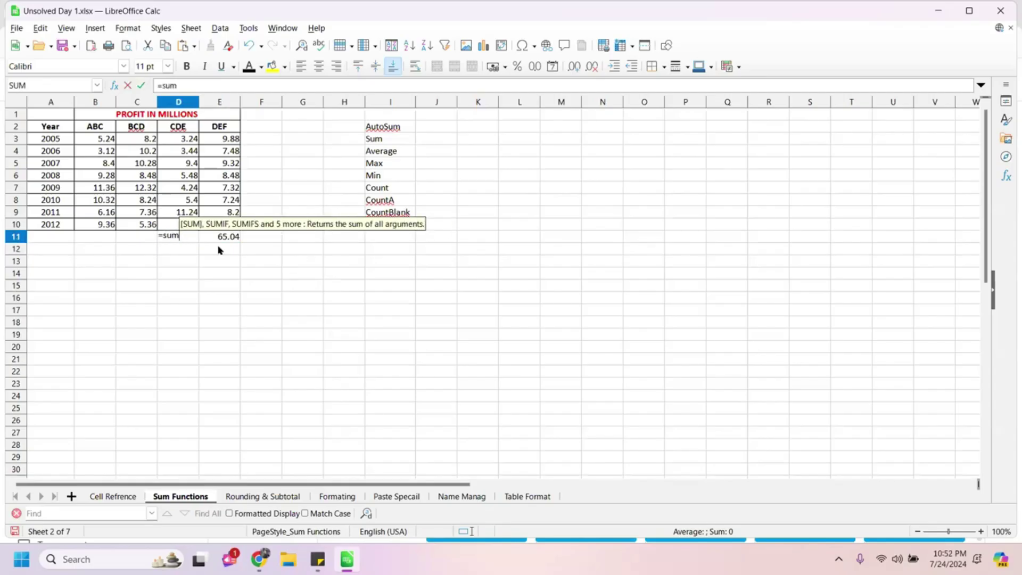
pyautogui.click(172, 227)
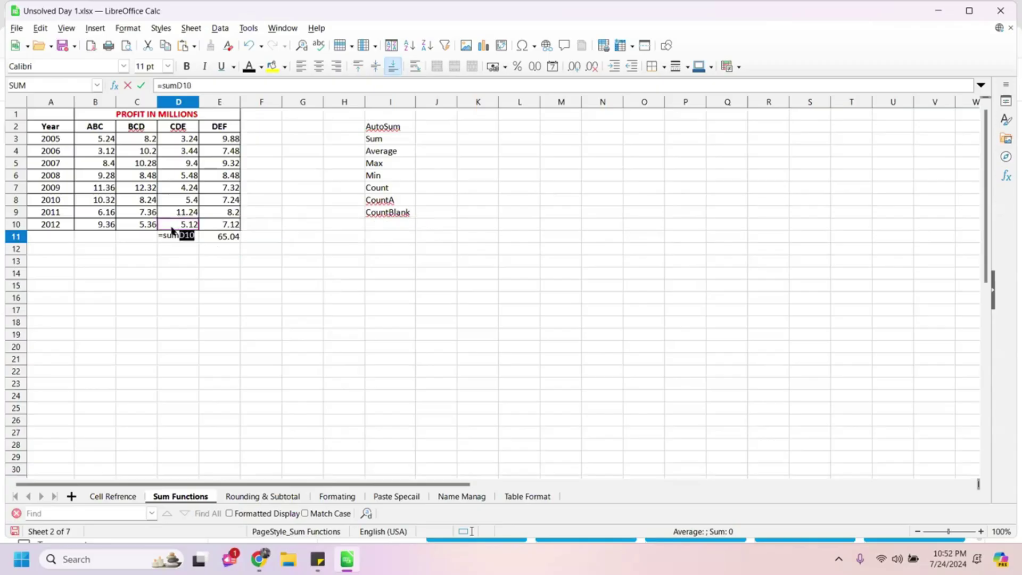
pyautogui.hotkey('shift', 'Up')
pyautogui.hotkey('shift', 'Up')
pyautogui.hotkey('shift', 'Up')
pyautogui.hotkey('shift', 'Up')
pyautogui.hotkey('shift', 'Up')
pyautogui.hotkey('shift', 'Up')
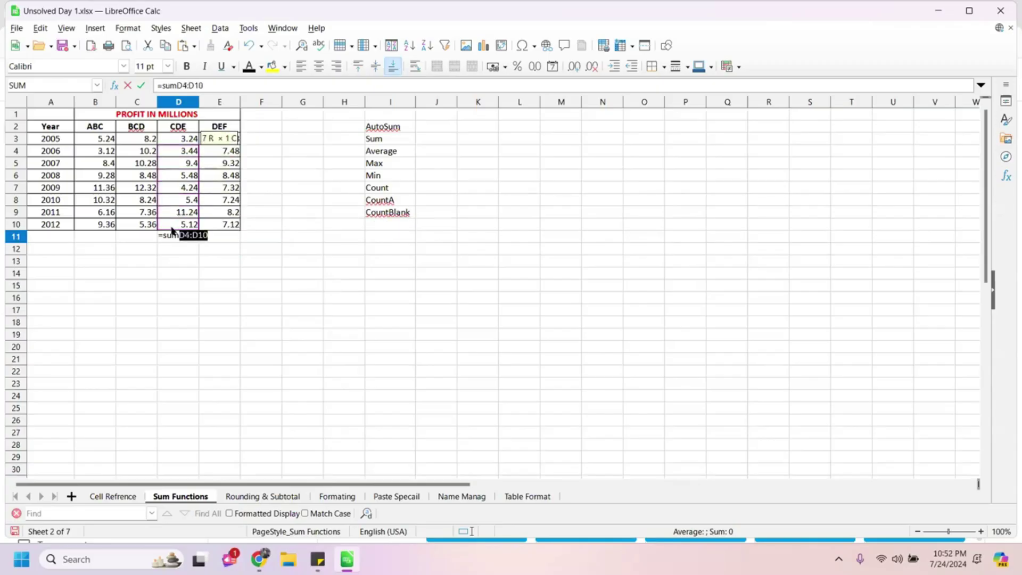
pyautogui.press('Return')
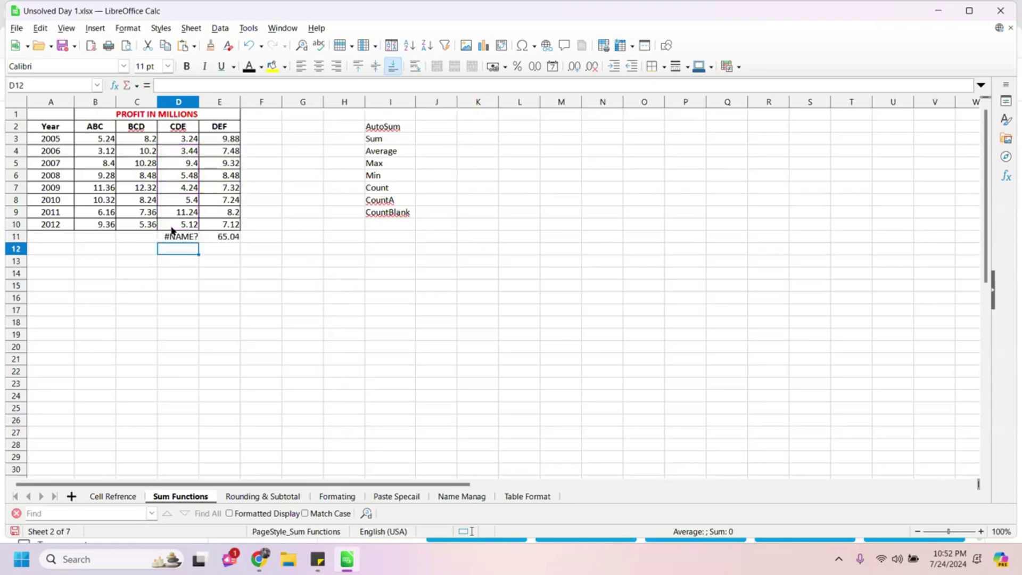
pyautogui.click(190, 240)
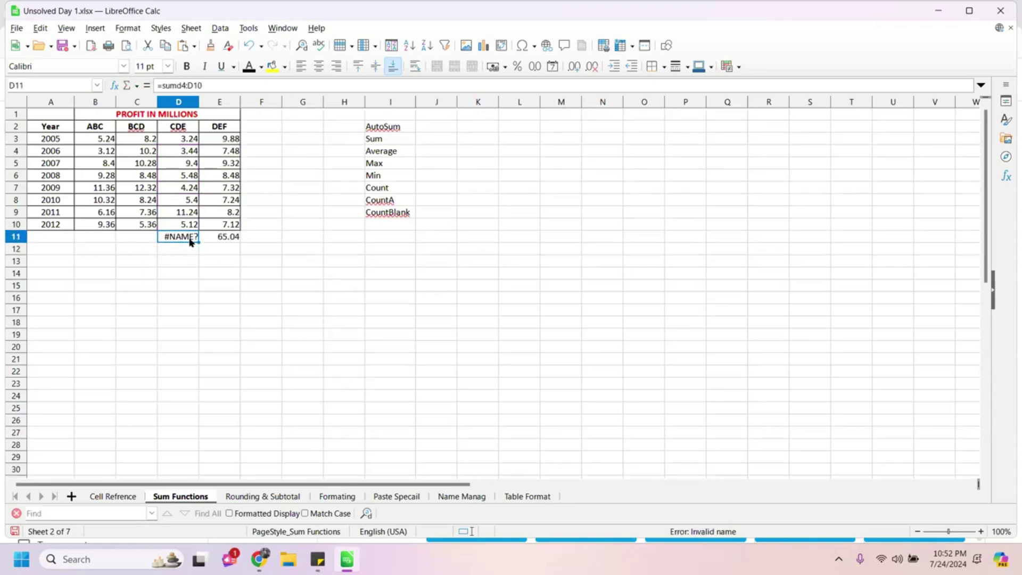
pyautogui.press('Delete')
# Try again to total the CDE profits in D11 with a sum formula over the values from D3 downward
pyautogui.click(221, 237)
pyautogui.click(181, 238)
pyautogui.write('=sum')
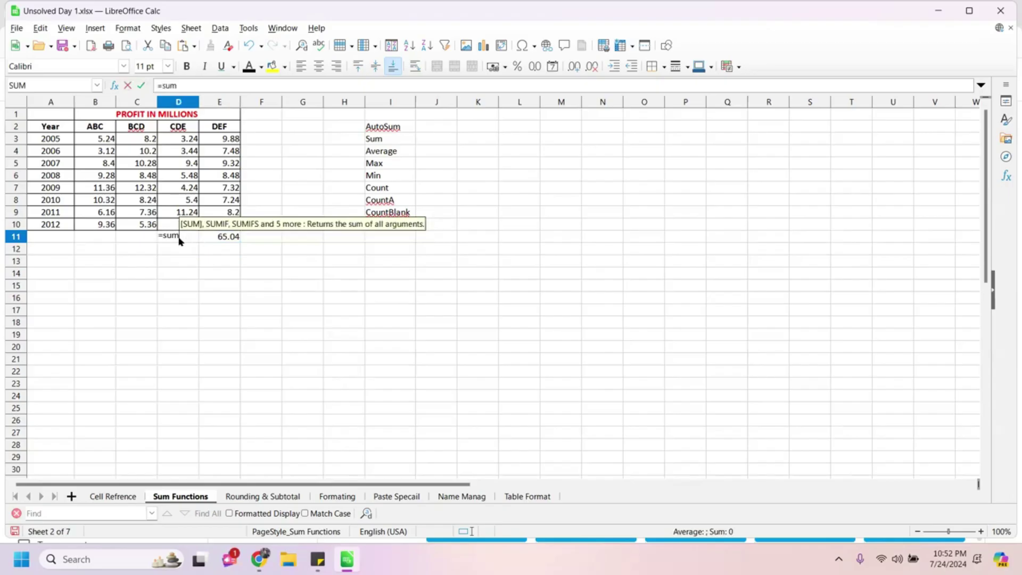
pyautogui.click(176, 141)
pyautogui.hotkey('shift', 'Down')
pyautogui.hotkey('shift', 'Down')
pyautogui.hotkey('shift', 'Down')
pyautogui.hotkey('shift', 'Down')
pyautogui.hotkey('shift', 'Down')
pyautogui.hotkey('shift', 'Down')
pyautogui.hotkey('shift', 'Down')
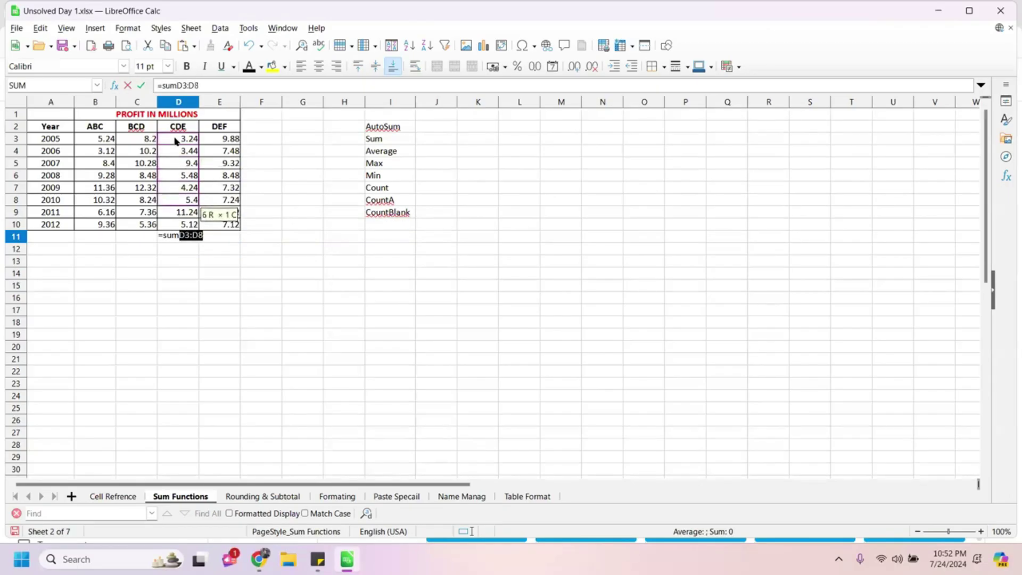
pyautogui.press('Return')
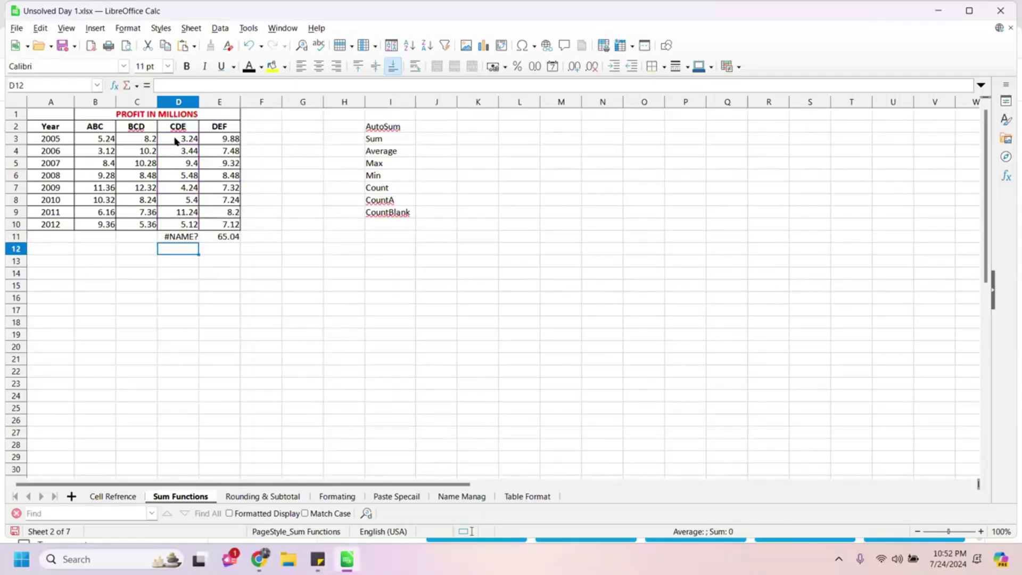
pyautogui.click(193, 240)
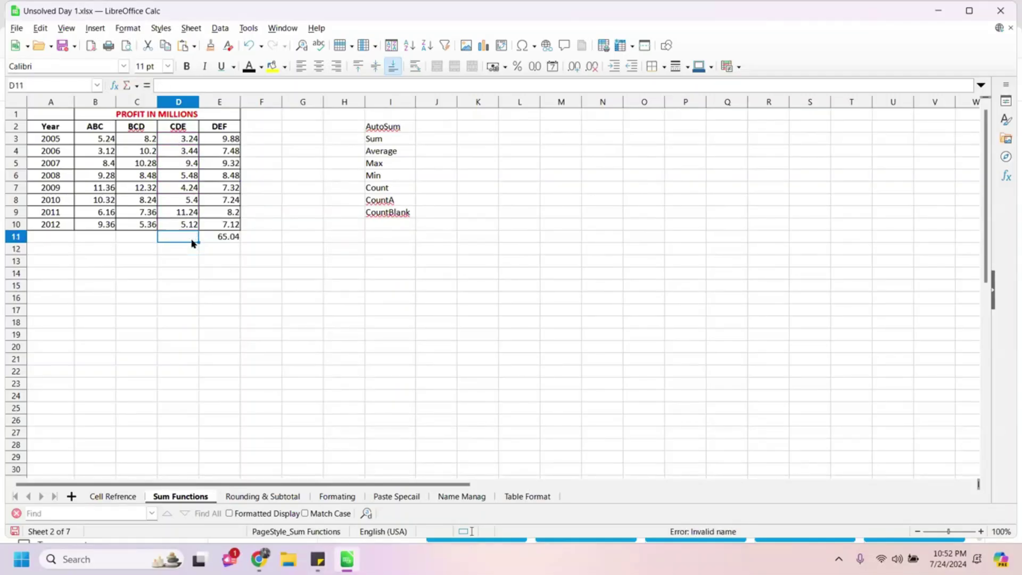
# Total the CDE profits in D11 with the formula =sum(D3:D10)
pyautogui.write('=sum')
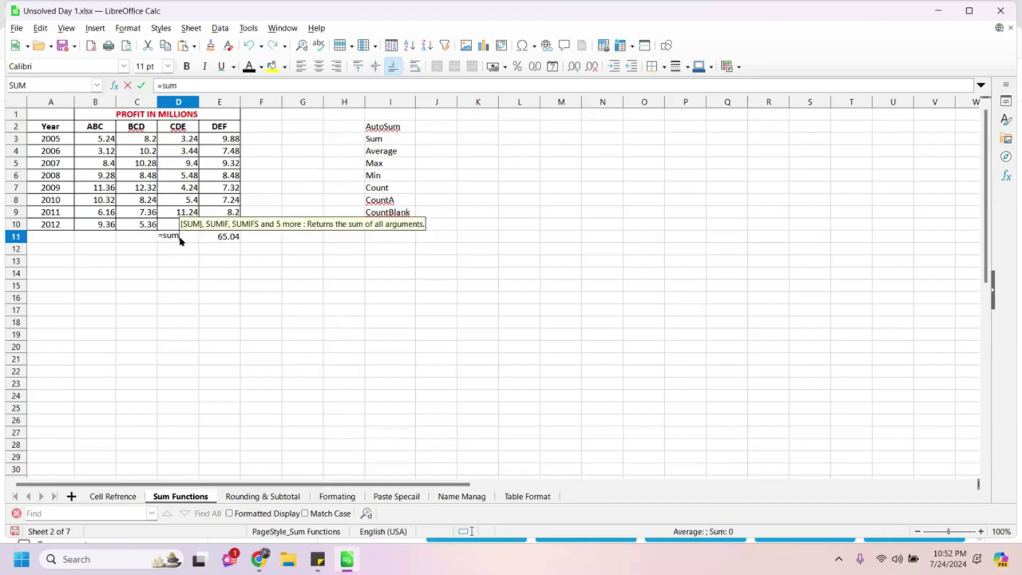
pyautogui.write('(')
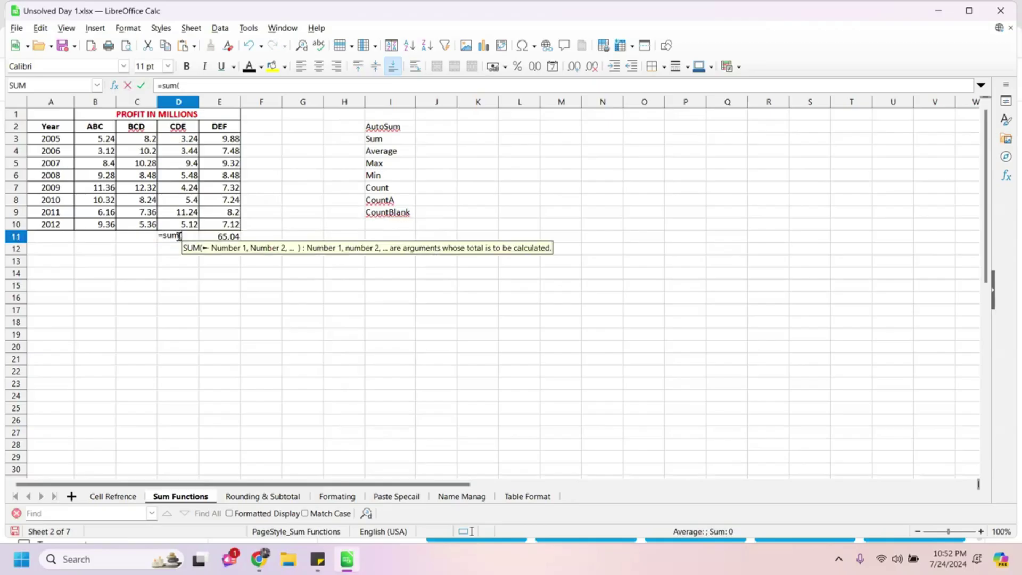
pyautogui.click(181, 141)
pyautogui.hotkey('shift', 'Down')
pyautogui.hotkey('shift', 'Down')
pyautogui.hotkey('shift', 'Down')
pyautogui.hotkey('shift', 'Down')
pyautogui.hotkey('shift', 'Down')
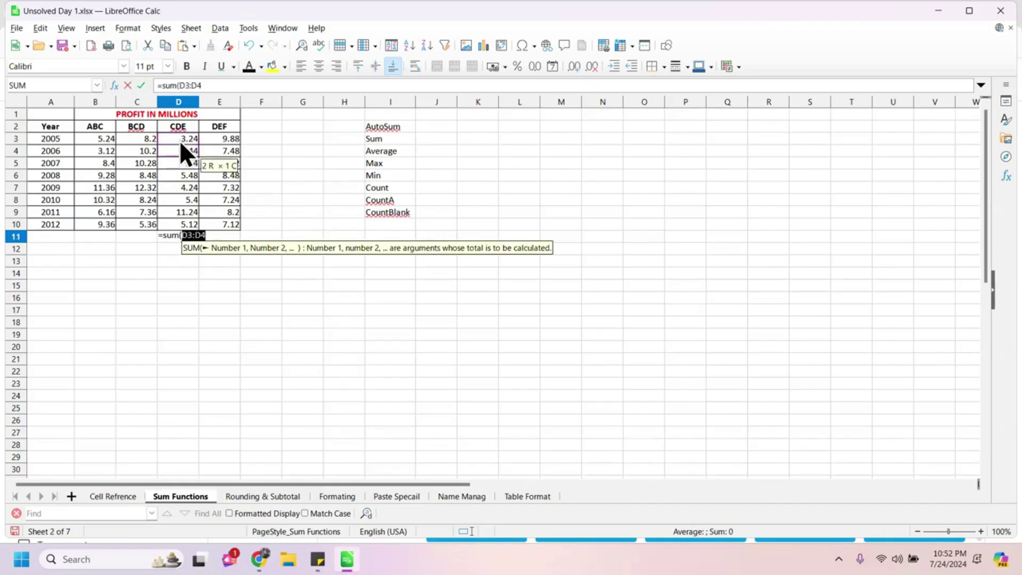
pyautogui.hotkey('shift', 'Down')
pyautogui.hotkey('shift', 'Down')
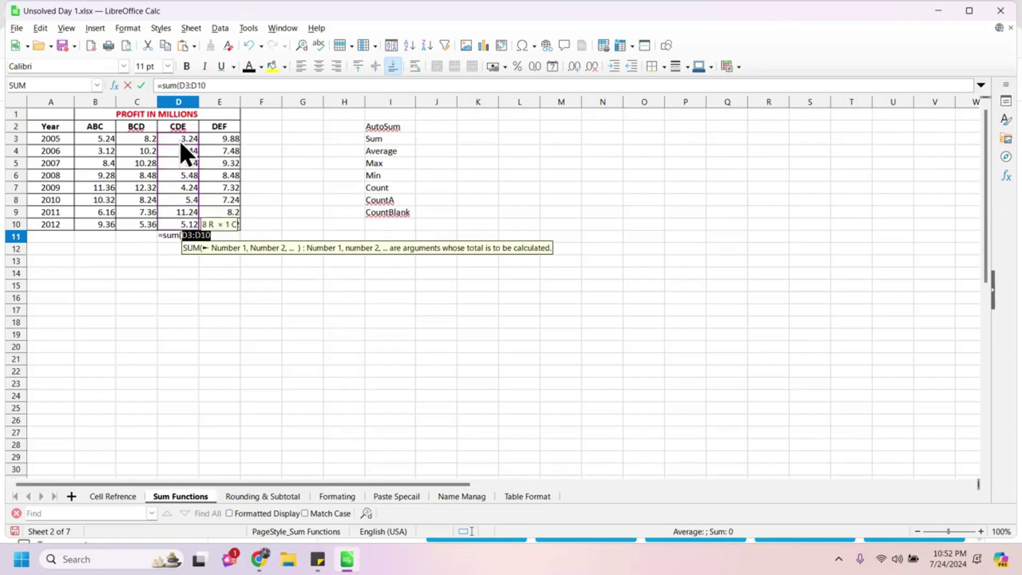
pyautogui.press('Return')
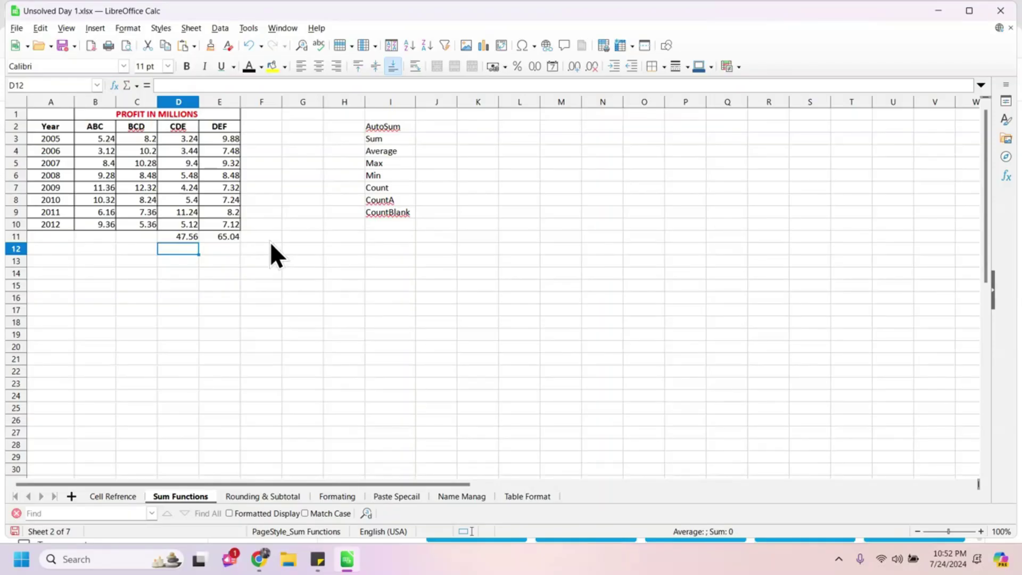
# Try to average the BCD profits in C11 by entering =avg( and reworking it to =aver, and clear the cell
pyautogui.click(149, 239)
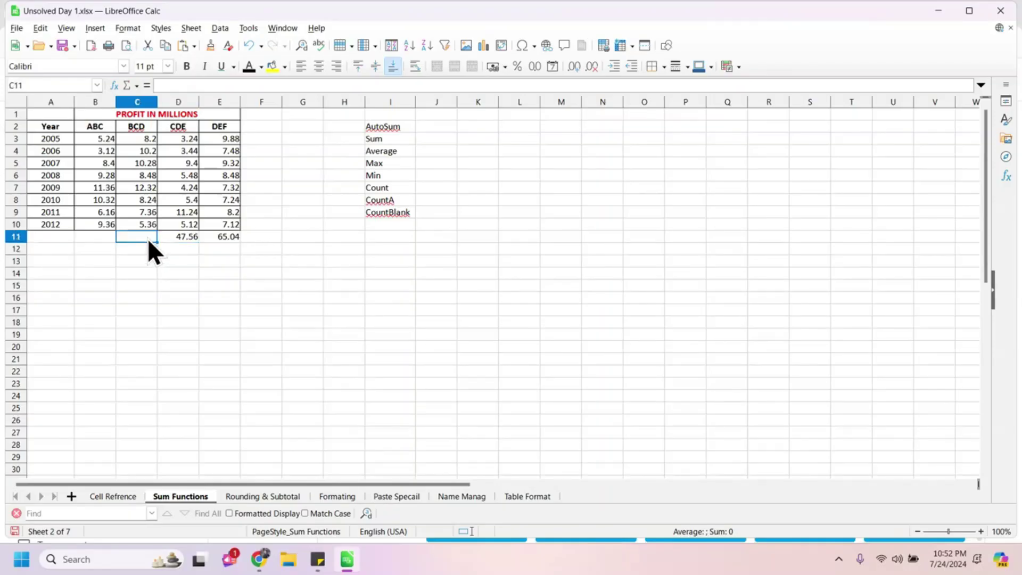
pyautogui.write('=avg')
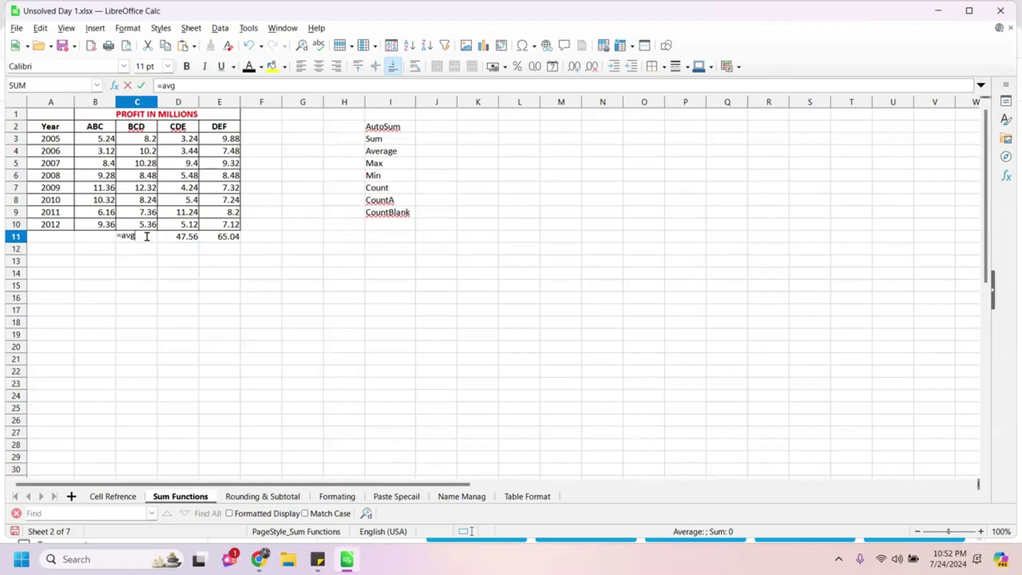
pyautogui.write('(')
pyautogui.click(135, 142)
pyautogui.press('BackSpace')
pyautogui.press('BackSpace')
pyautogui.press('BackSpace')
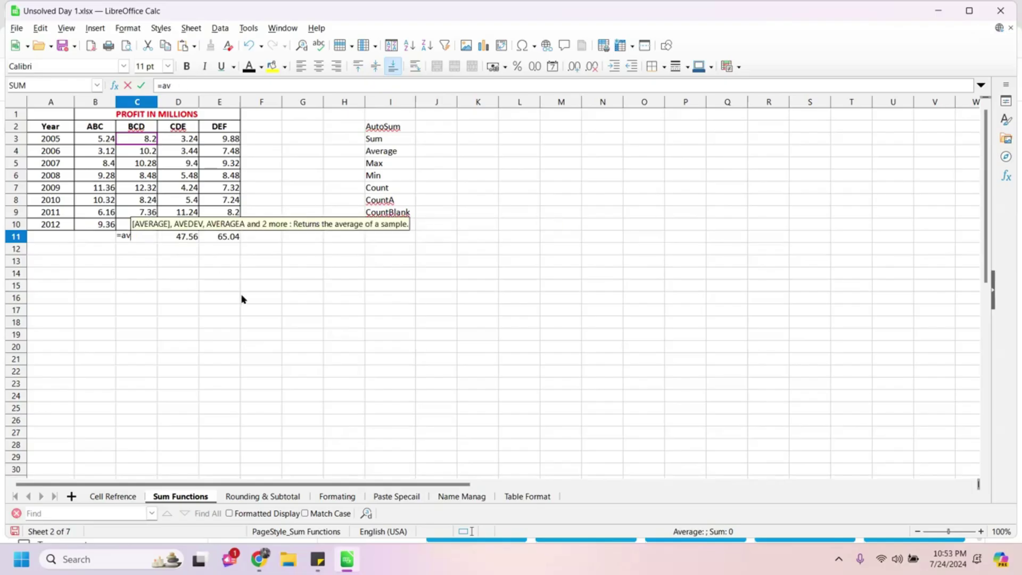
pyautogui.write('er')
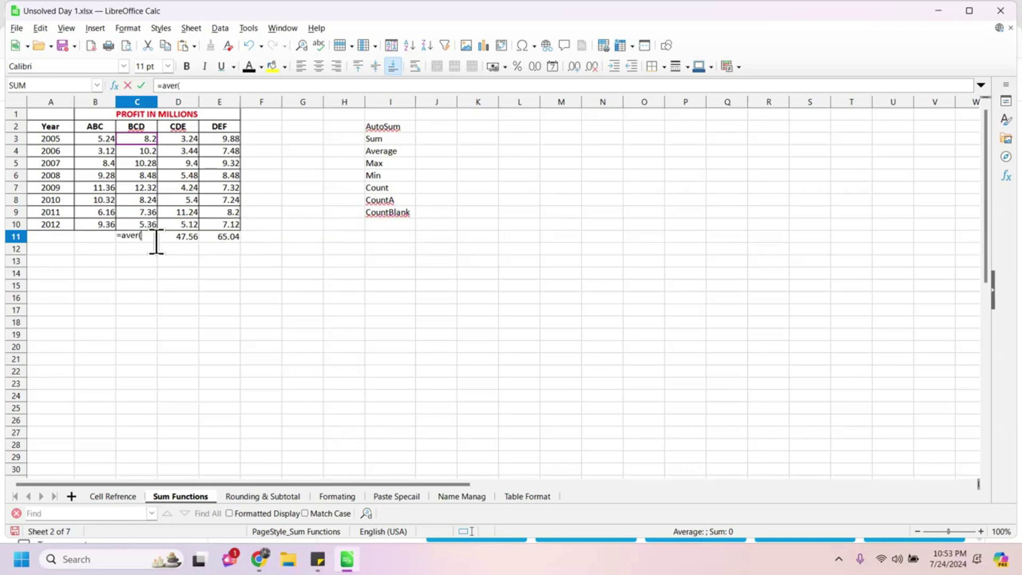
pyautogui.press('BackSpace')
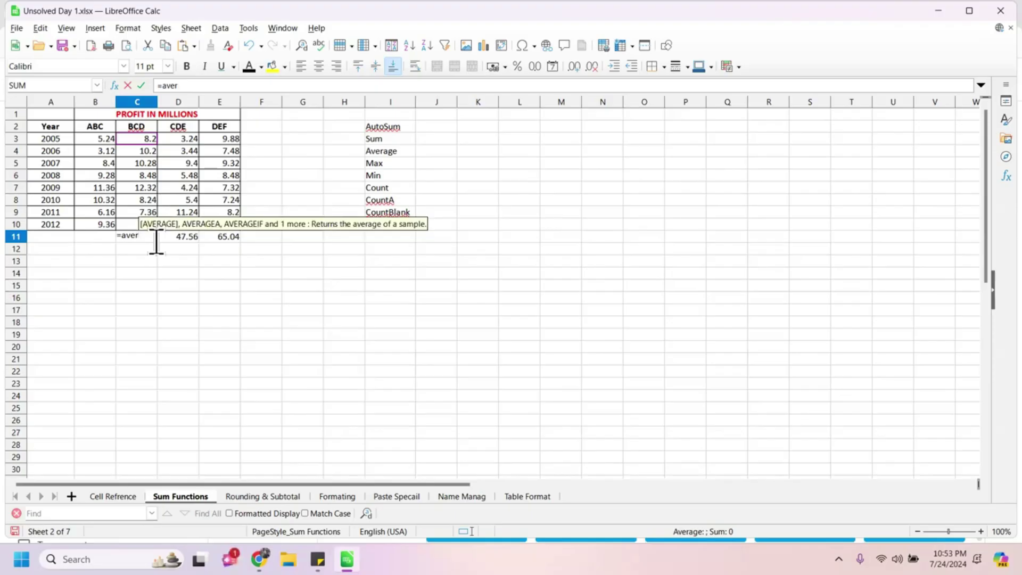
pyautogui.press('Tab')
pyautogui.click(140, 240)
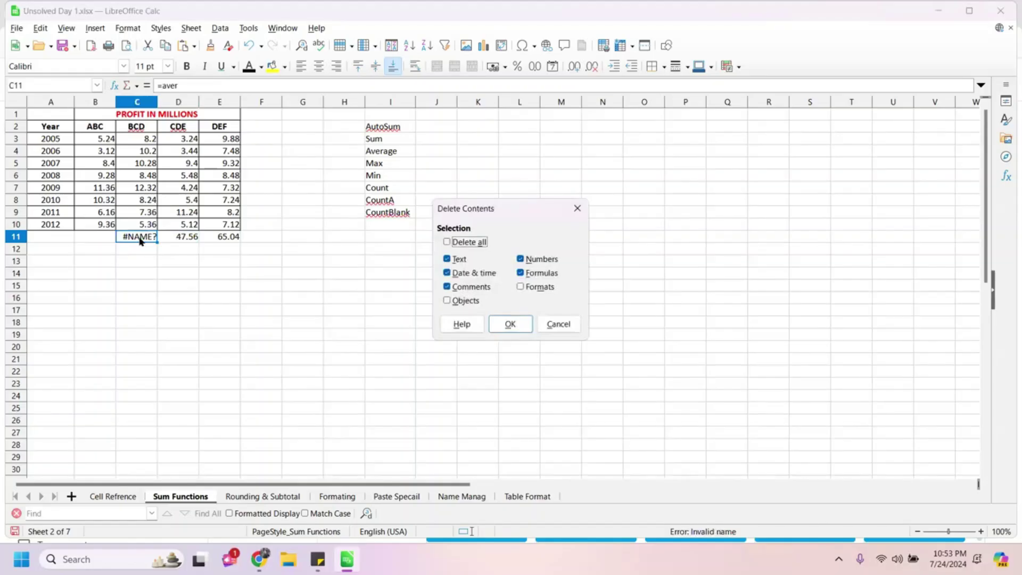
pyautogui.press('Return')
# Try twice to complete an =aver entry in C11 to the AVERAGE function, clearing the cell after each attempt
pyautogui.write('=')
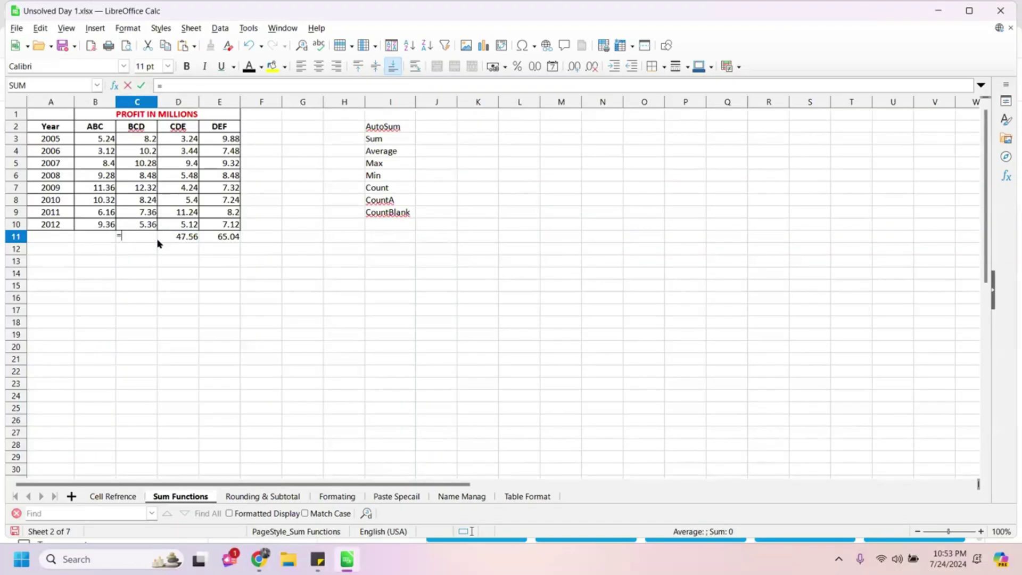
pyautogui.write('aver')
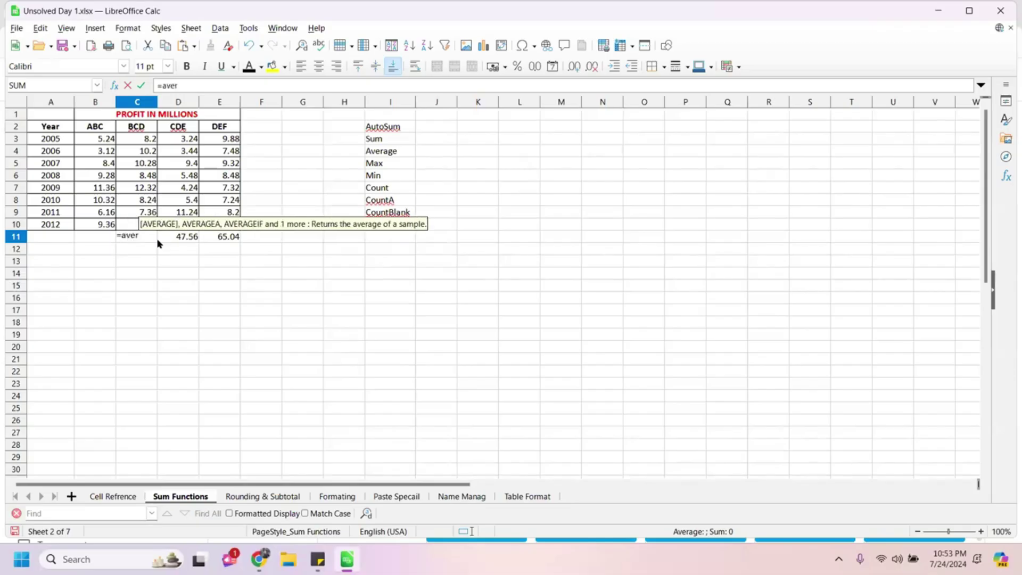
pyautogui.press('Tab')
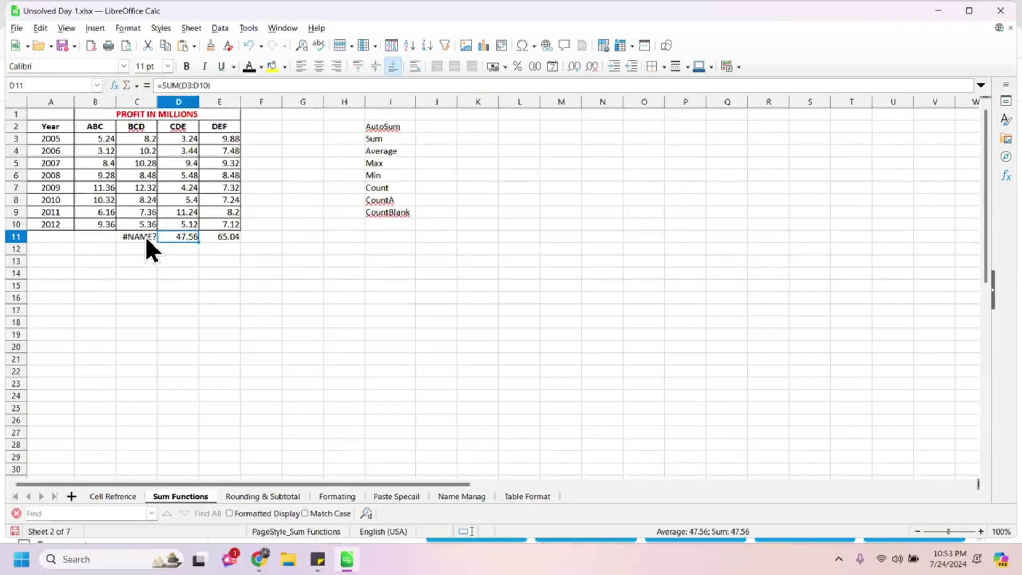
pyautogui.click(146, 235)
pyautogui.press('Delete')
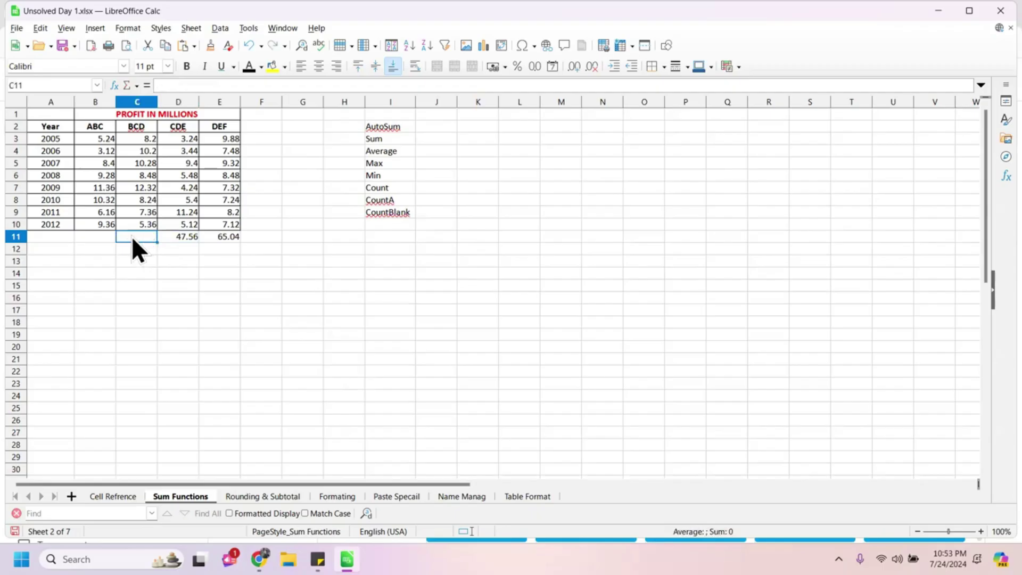
pyautogui.write('=aver')
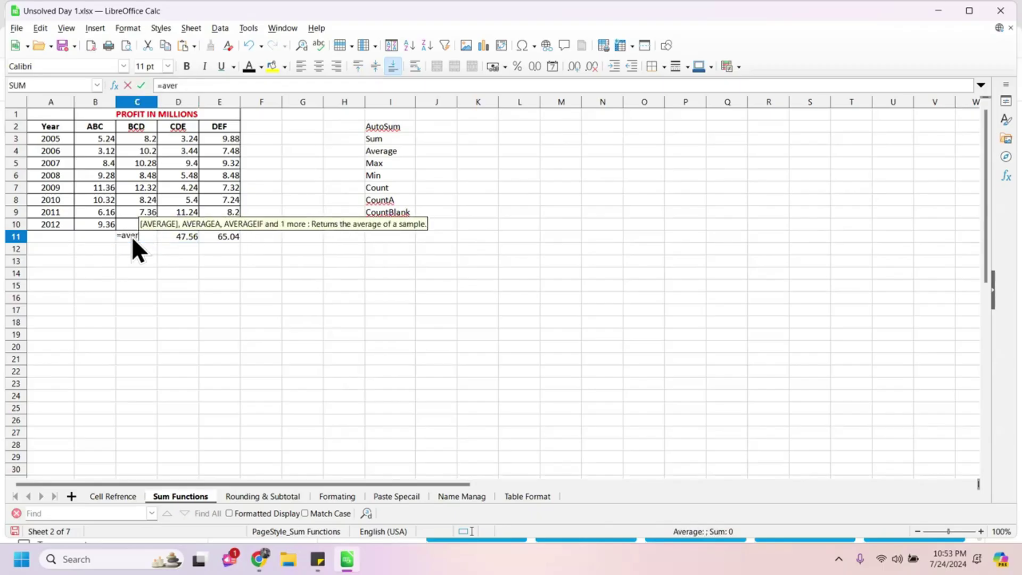
pyautogui.press('Tab')
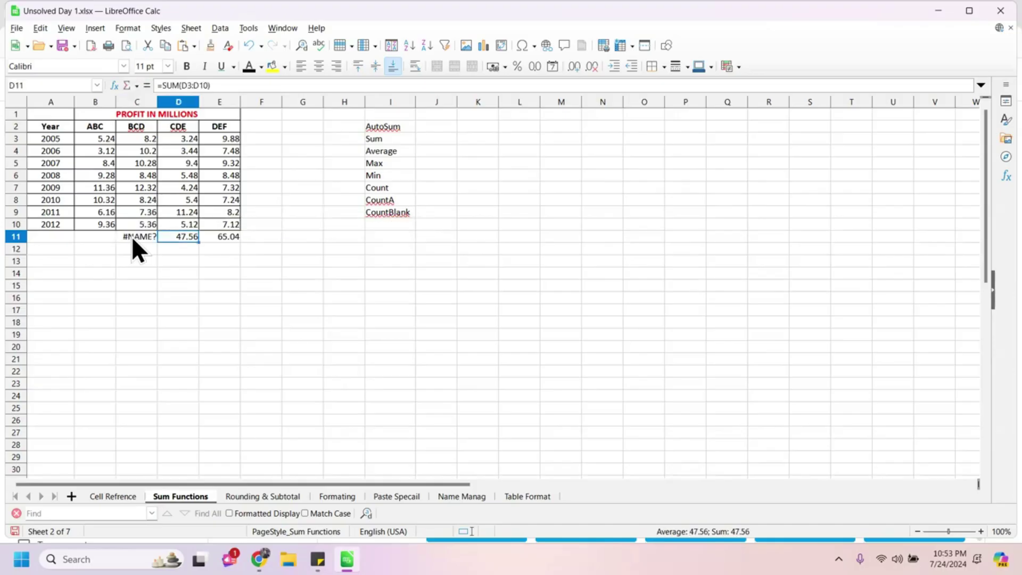
pyautogui.click(137, 237)
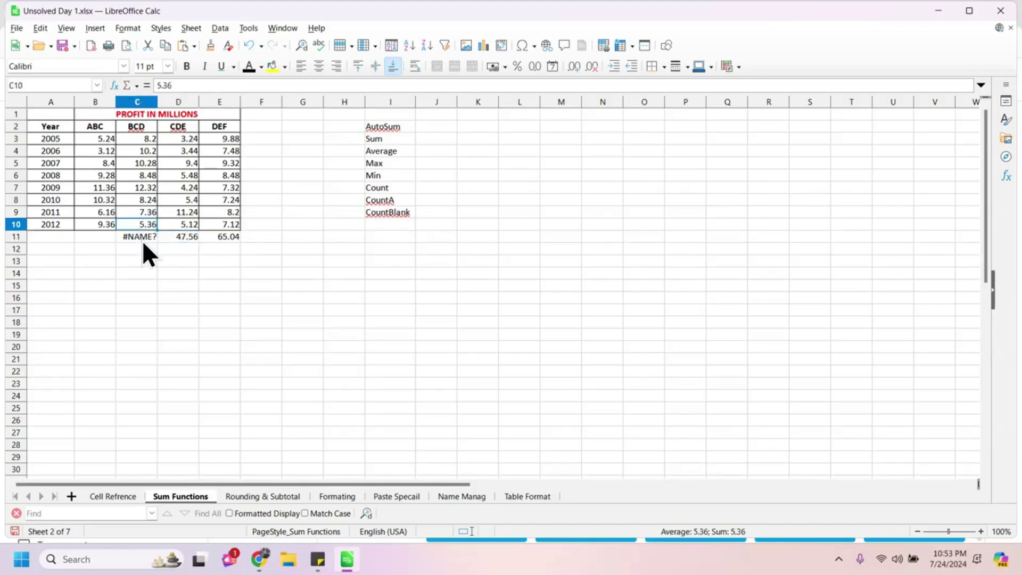
pyautogui.press('BackSpace')
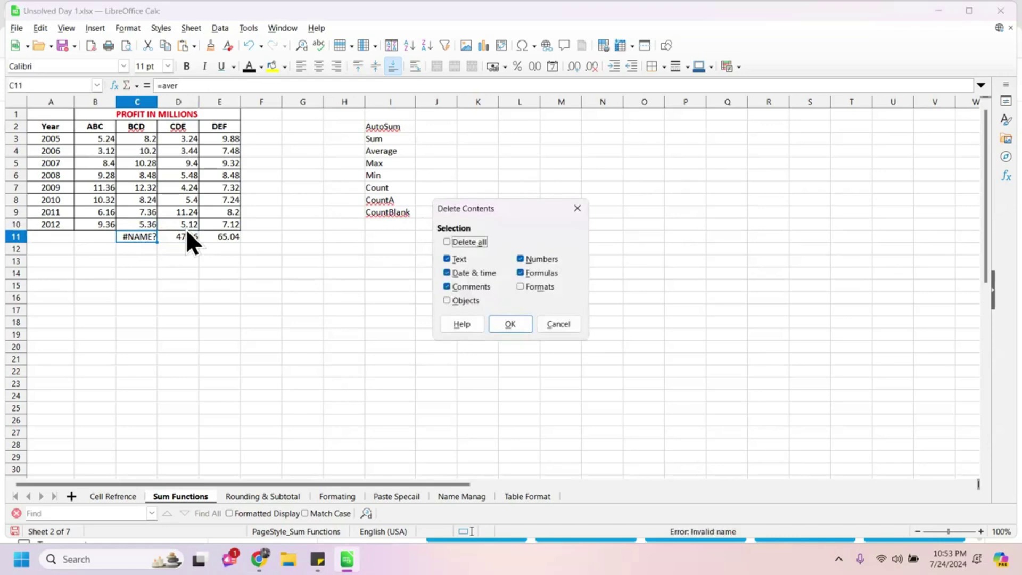
pyautogui.press('Return')
# Try again to complete the average function in C11 from =aver and the shortened =ave, and clear the cell's contents
pyautogui.write('=aver')
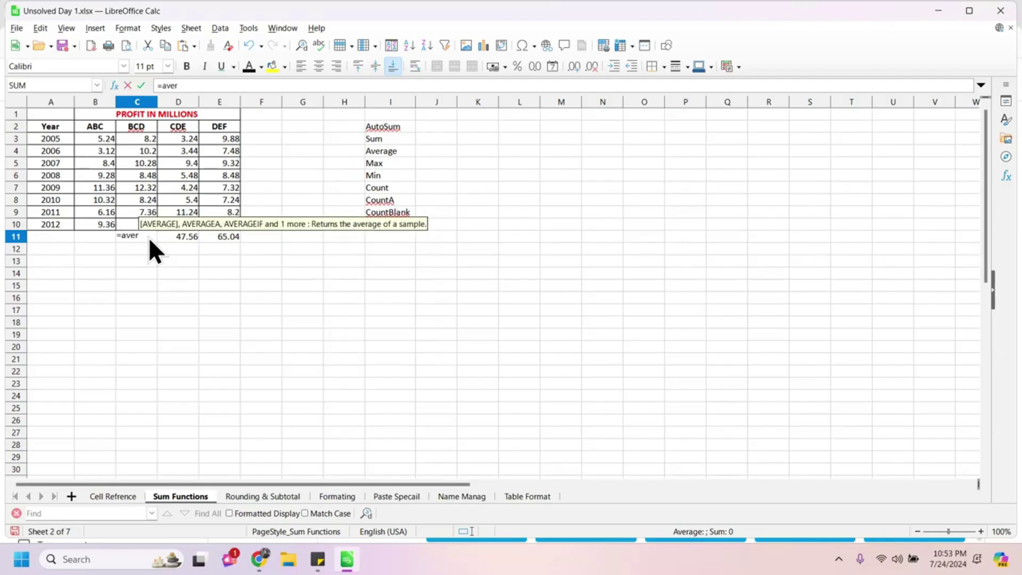
pyautogui.press('Tab')
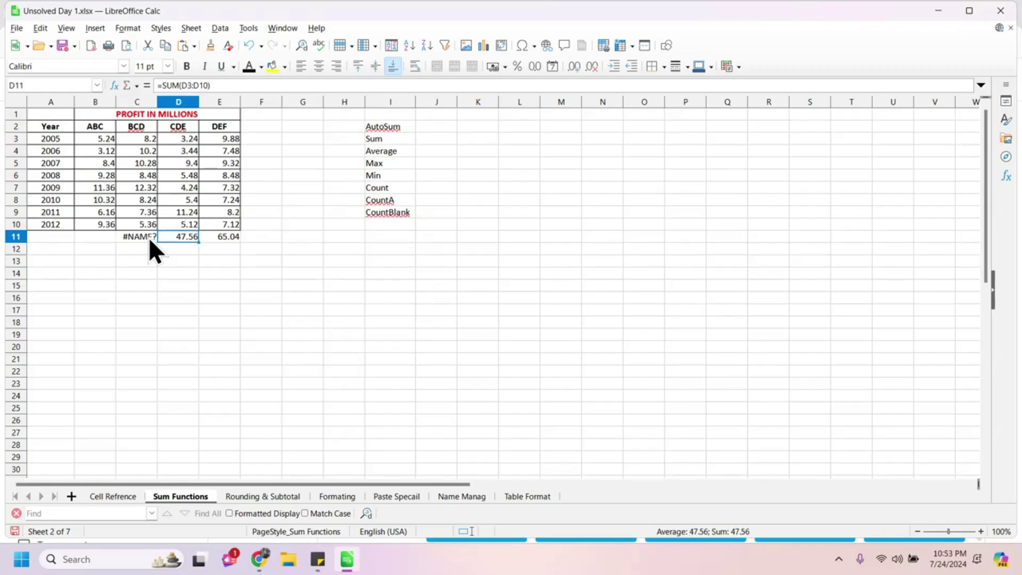
pyautogui.hotkey('ctrl', 'z')
pyautogui.write('=aver')
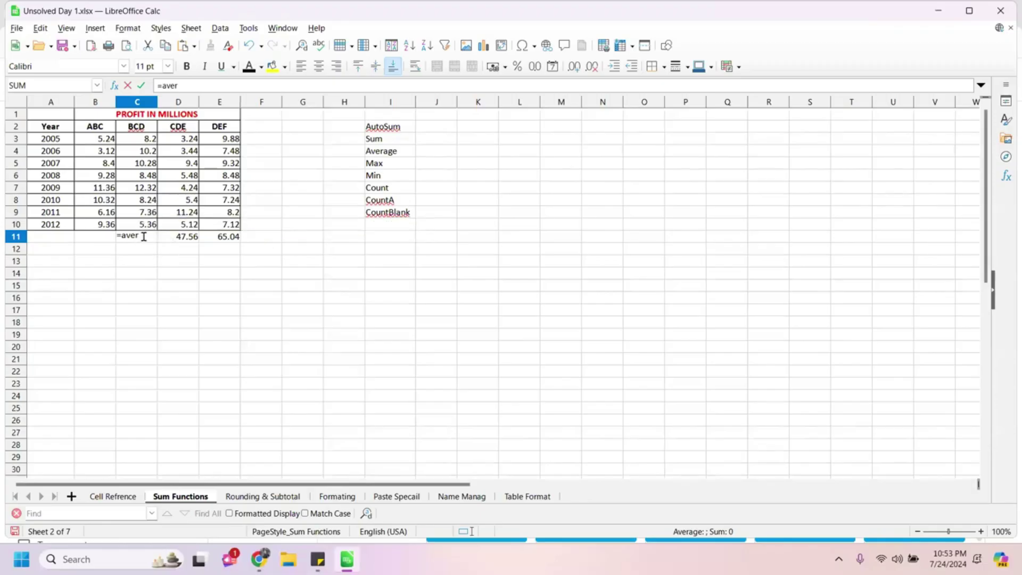
pyautogui.press('BackSpace')
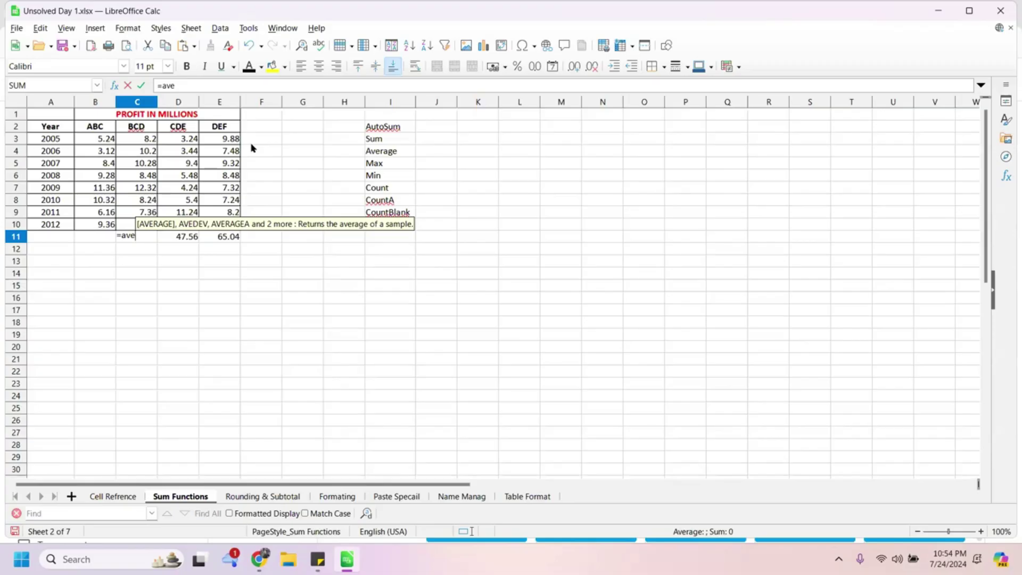
pyautogui.press('Tab')
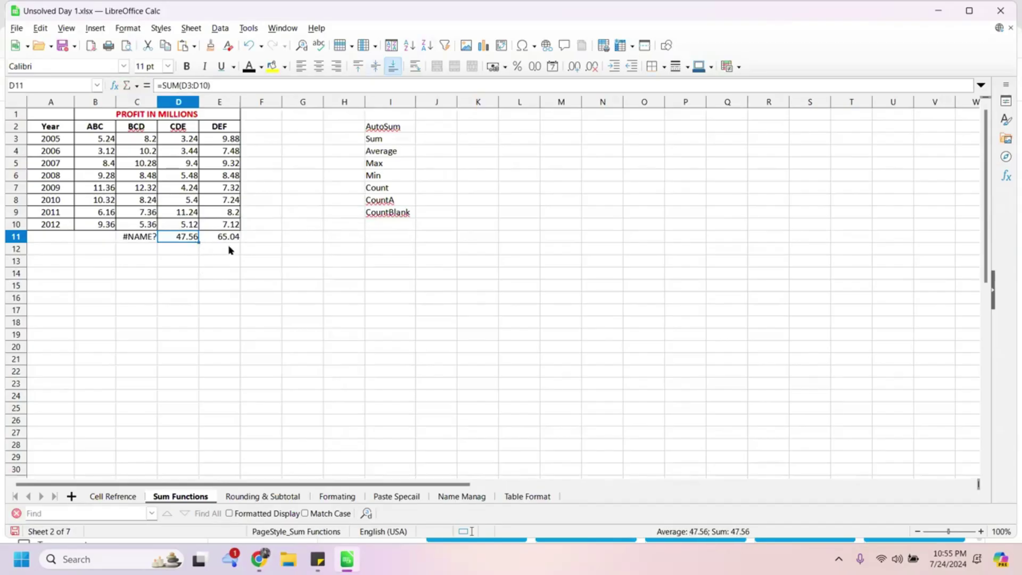
pyautogui.click(145, 242)
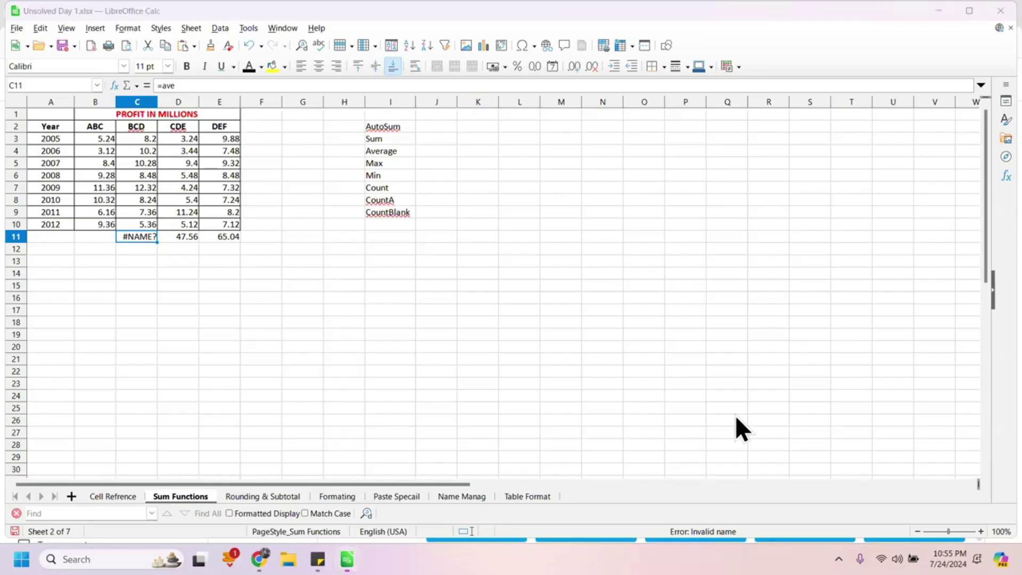
pyautogui.click(177, 239)
pyautogui.click(138, 240)
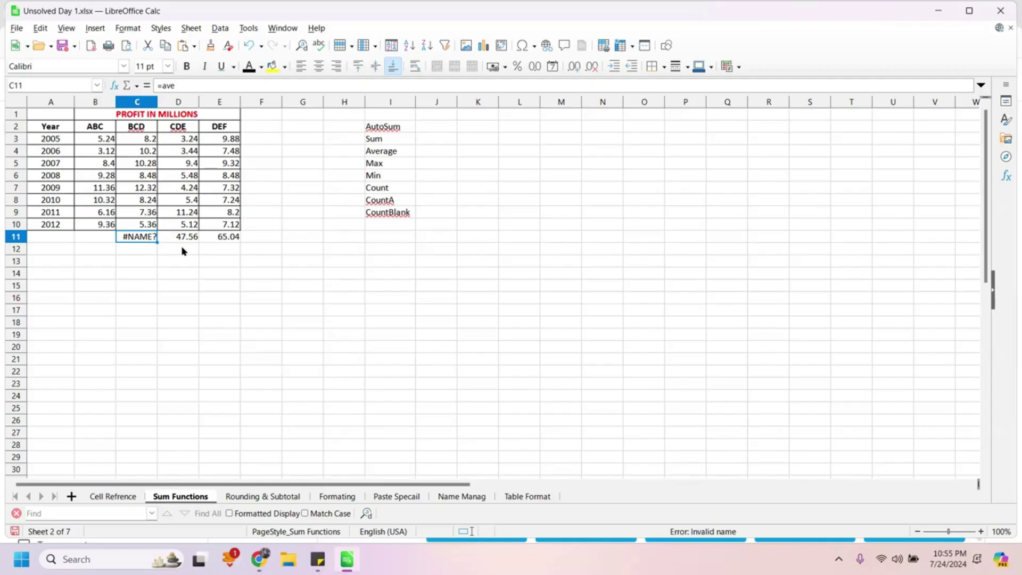
pyautogui.press('BackSpace')
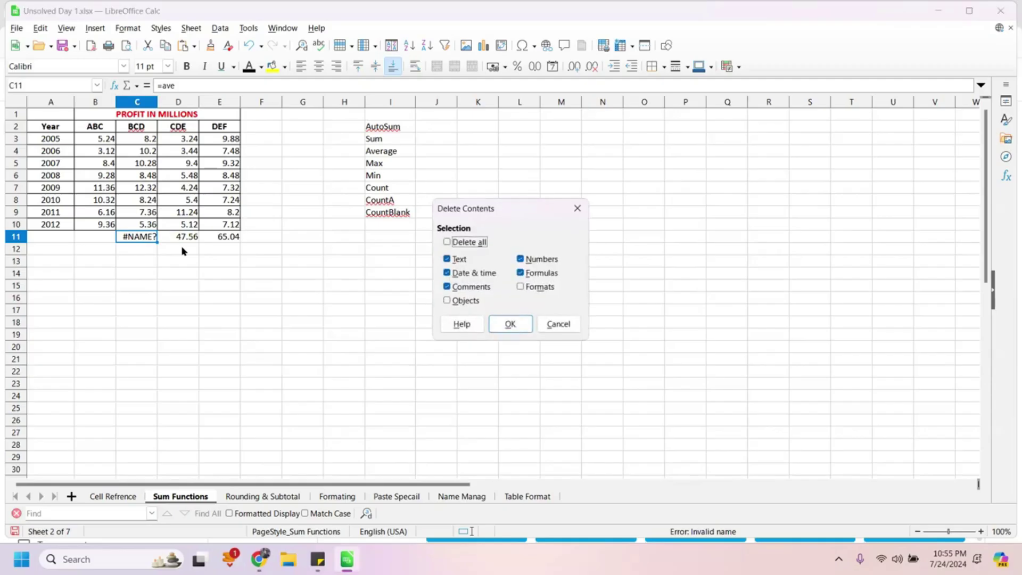
pyautogui.click(508, 322)
# Average the BCD profits in C11 with the formula =AVERAGE(C3:C10), and reselect the cell to show its formula
pyautogui.click(168, 235)
pyautogui.click(153, 237)
pyautogui.write('=')
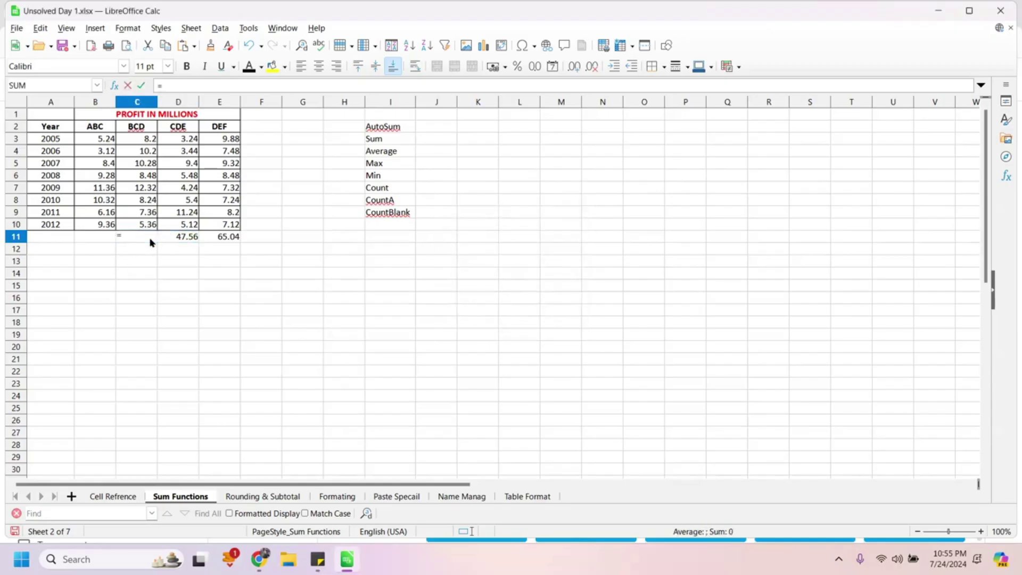
pyautogui.write('aver')
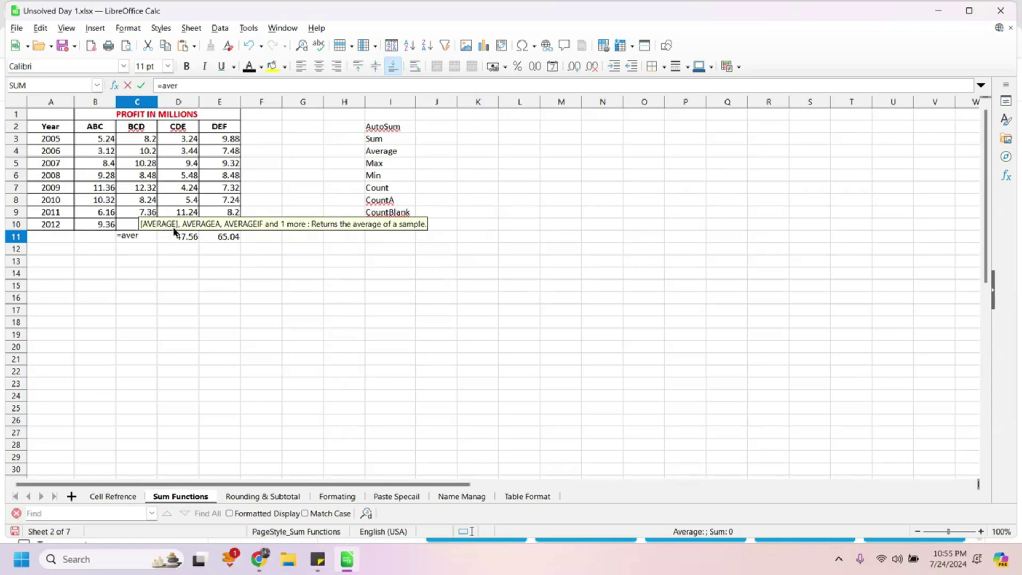
pyautogui.press('Return')
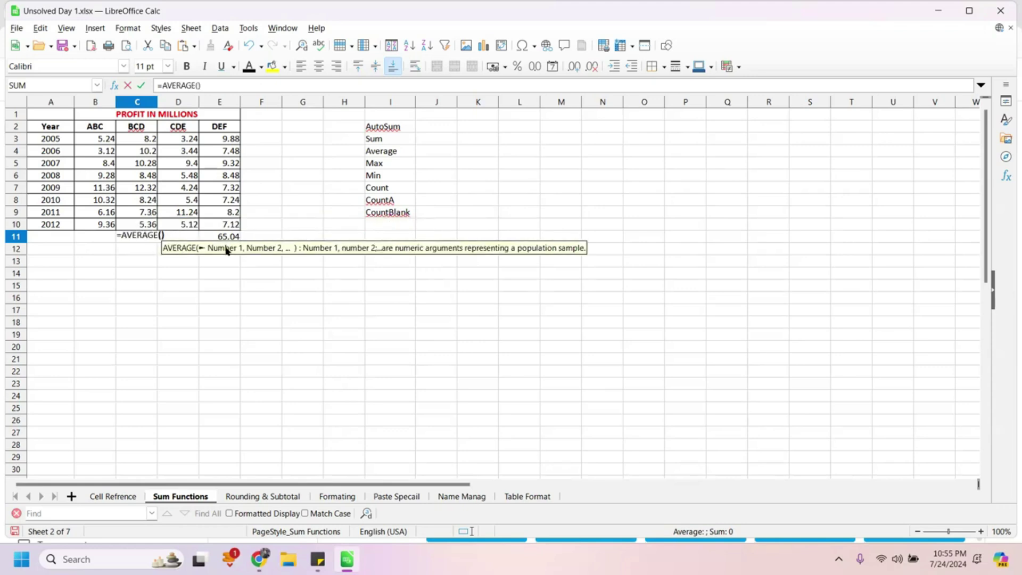
pyautogui.moveTo(142, 145); pyautogui.dragTo(154, 226)
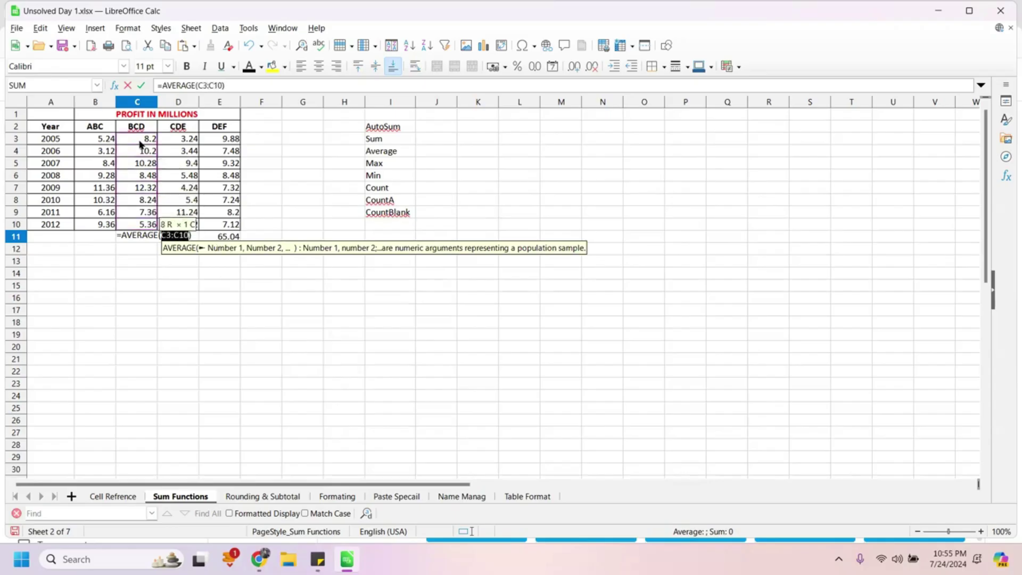
pyautogui.press('Return')
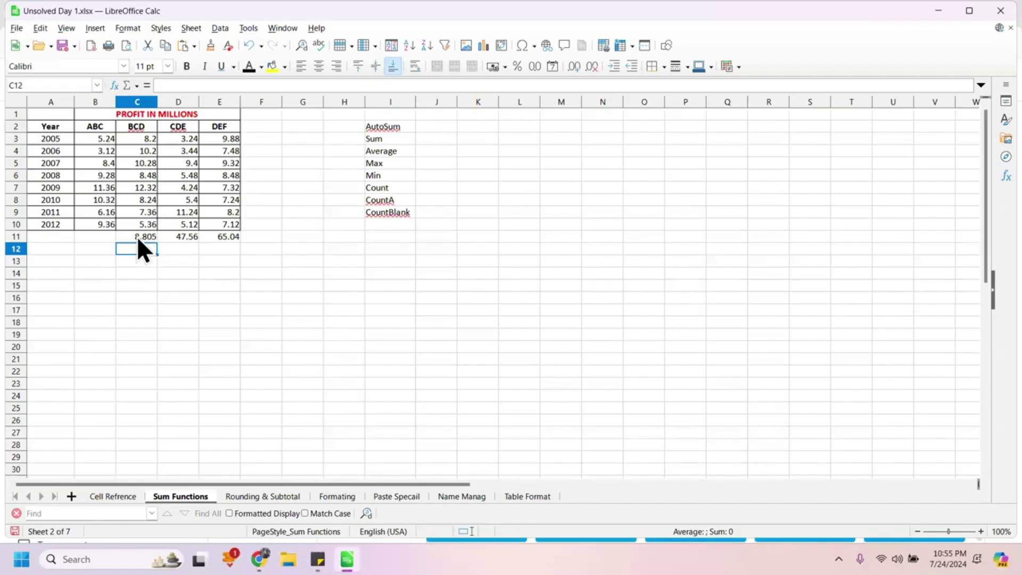
pyautogui.click(138, 238)
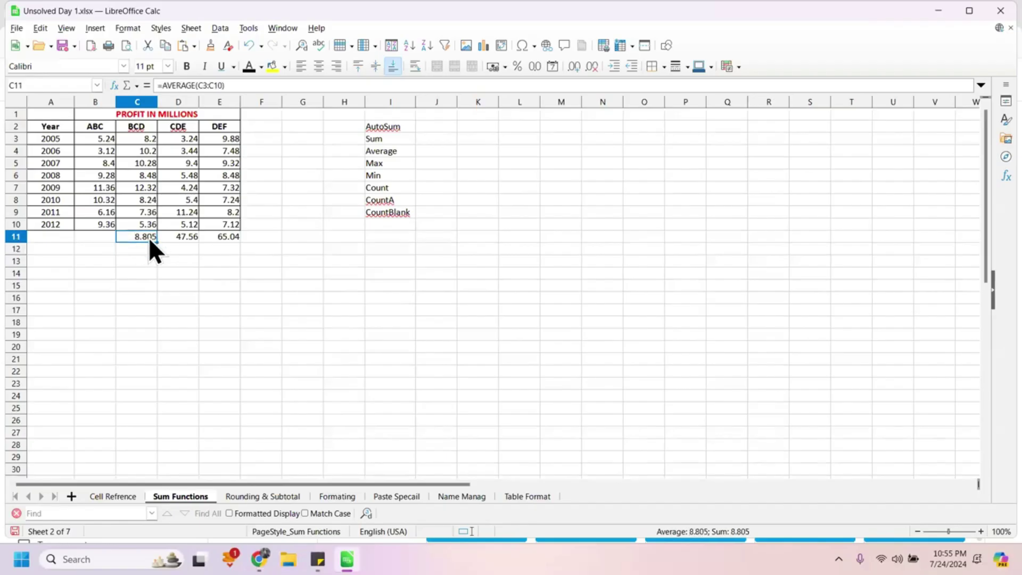
# Find the highest ABC profit in B11 with the MAX function over the yearly values from B3 downward
pyautogui.click(107, 238)
pyautogui.write('=max')
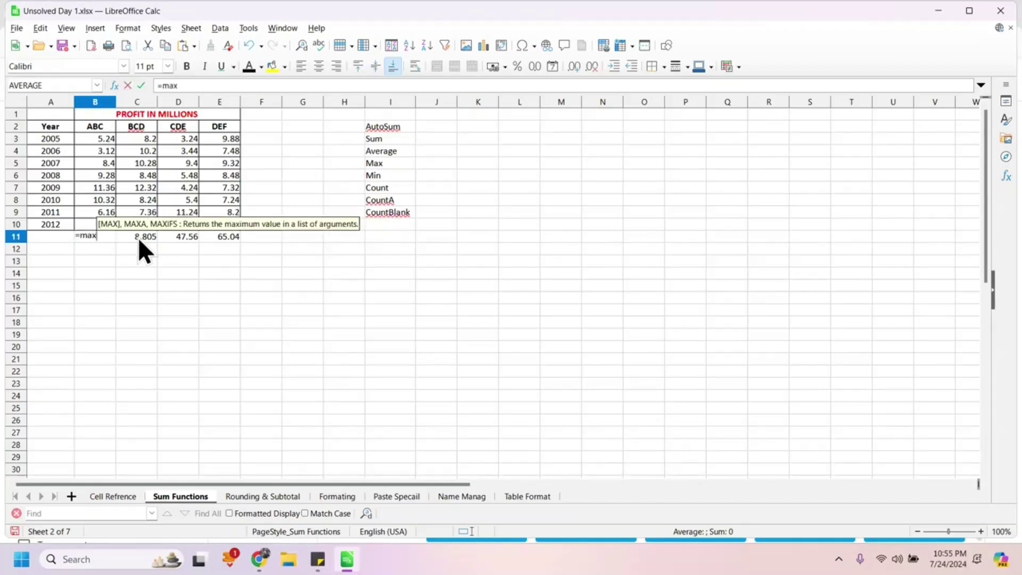
pyautogui.press('Return')
pyautogui.moveTo(98, 141); pyautogui.dragTo(98, 212)
pyautogui.press('Return')
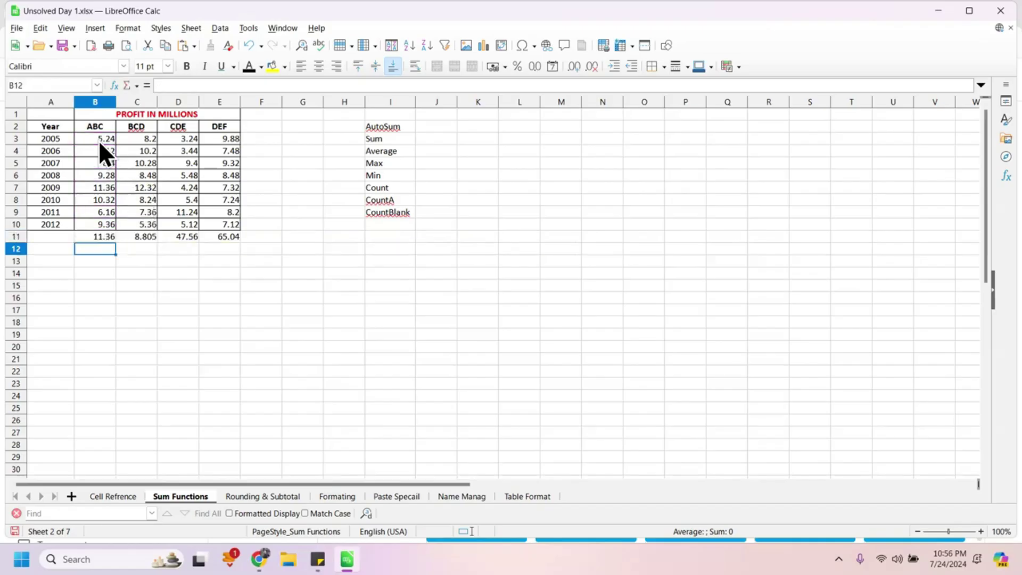
# Find the earliest year in A11 with the MIN function over the years in A3:A10
pyautogui.click(57, 240)
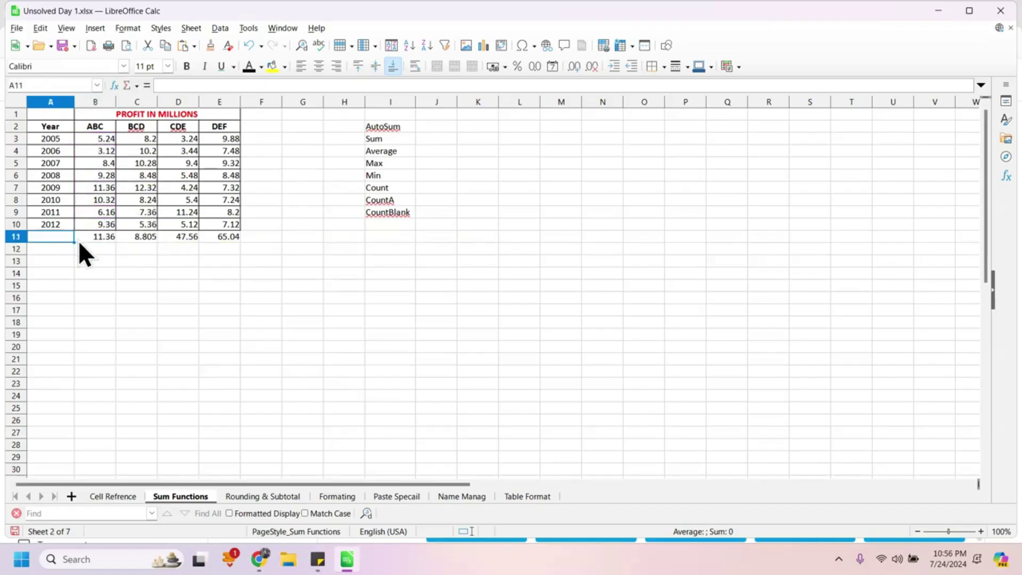
pyautogui.write('=min')
pyautogui.press('Return')
pyautogui.click(57, 141)
pyautogui.hotkey('shift', 'Down')
pyautogui.hotkey('shift', 'Down')
pyautogui.hotkey('shift', 'Down')
pyautogui.hotkey('shift', 'Down')
pyautogui.hotkey('shift', 'Down')
pyautogui.hotkey('shift', 'Down')
pyautogui.hotkey('shift', 'Down')
pyautogui.press('Return')
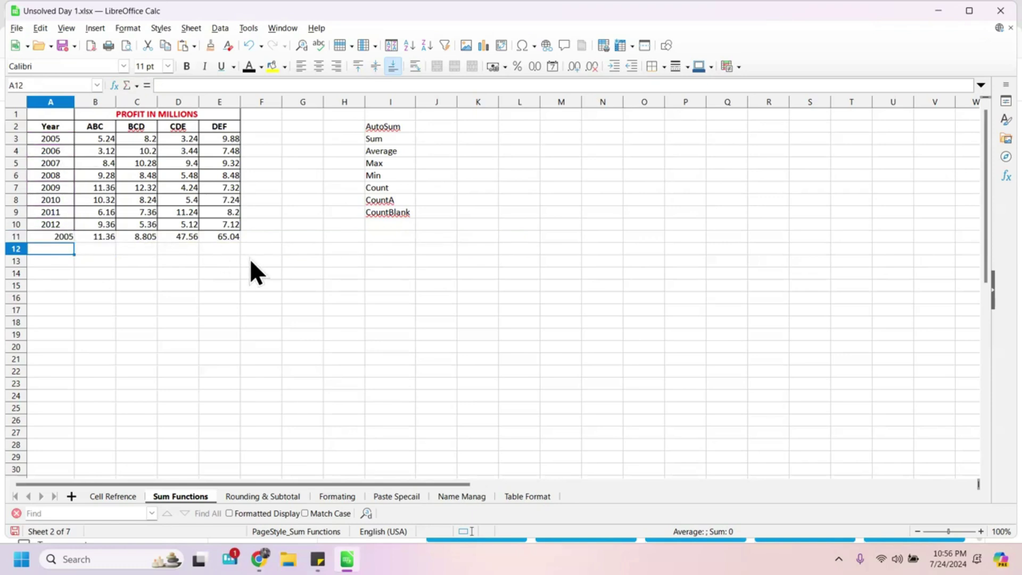
# Clear the function results in A11:E11 below the profit table
pyautogui.click(232, 237)
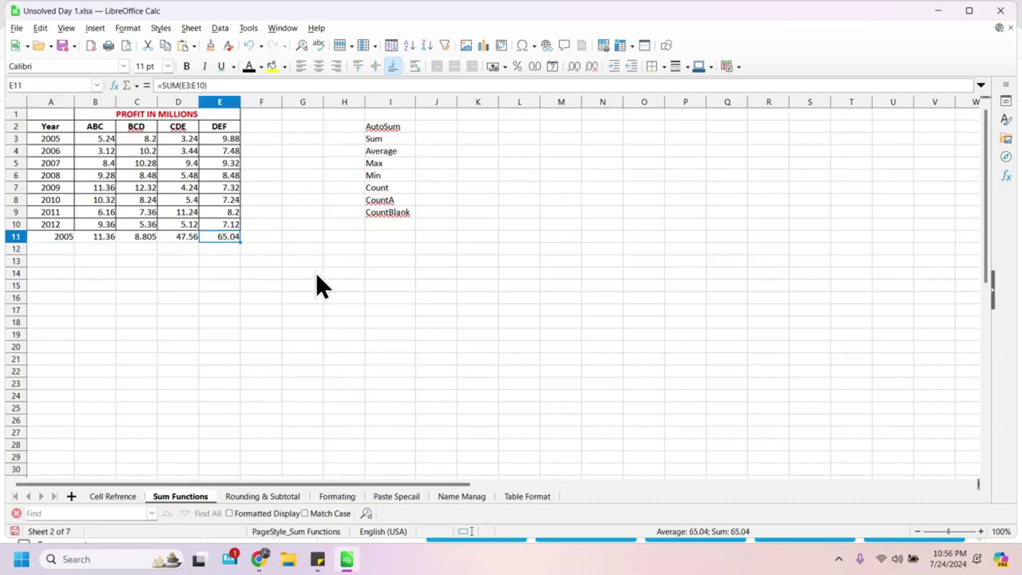
pyautogui.hotkey('shift', 'Left')
pyautogui.hotkey('shift', 'Left')
pyautogui.hotkey('shift', 'Left')
pyautogui.hotkey('shift', 'Left')
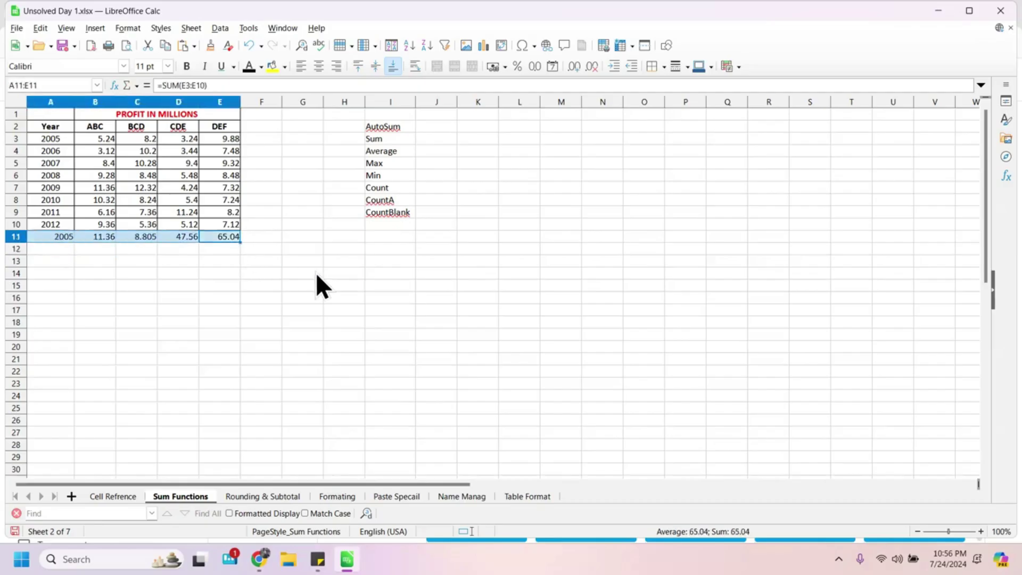
pyautogui.press('Delete')
pyautogui.click(426, 131)
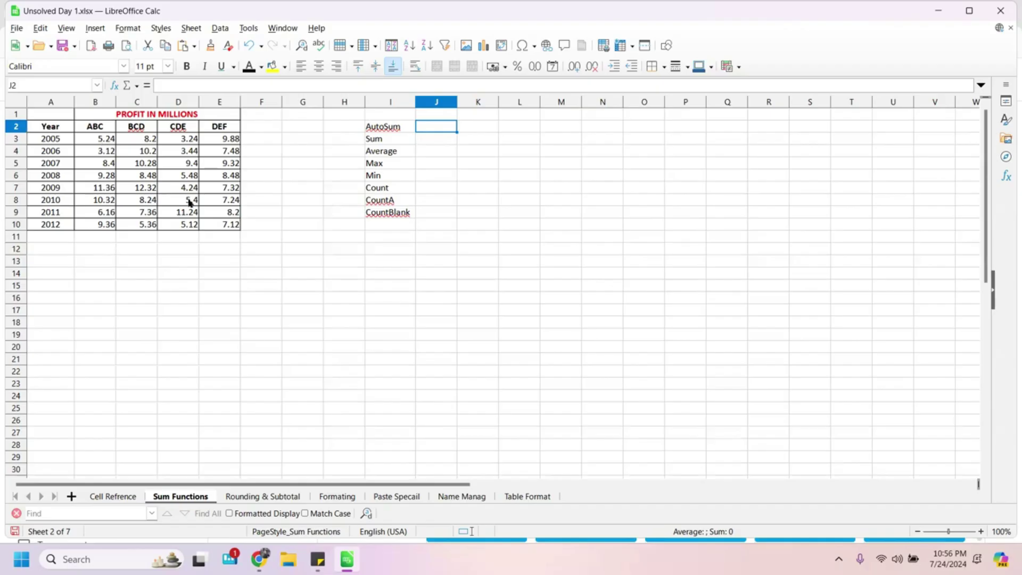
pyautogui.write('=aum')
pyautogui.press('BackSpace')
pyautogui.press('BackSpace')
pyautogui.write('u')
pyautogui.press('BackSpace')
pyautogui.press('BackSpace')
pyautogui.write('u')
pyautogui.press('BackSpace')
pyautogui.write('sum')
pyautogui.press('BackSpace')
pyautogui.press('BackSpace')
pyautogui.press('BackSpace')
pyautogui.press('BackSpace')
pyautogui.click(424, 139)
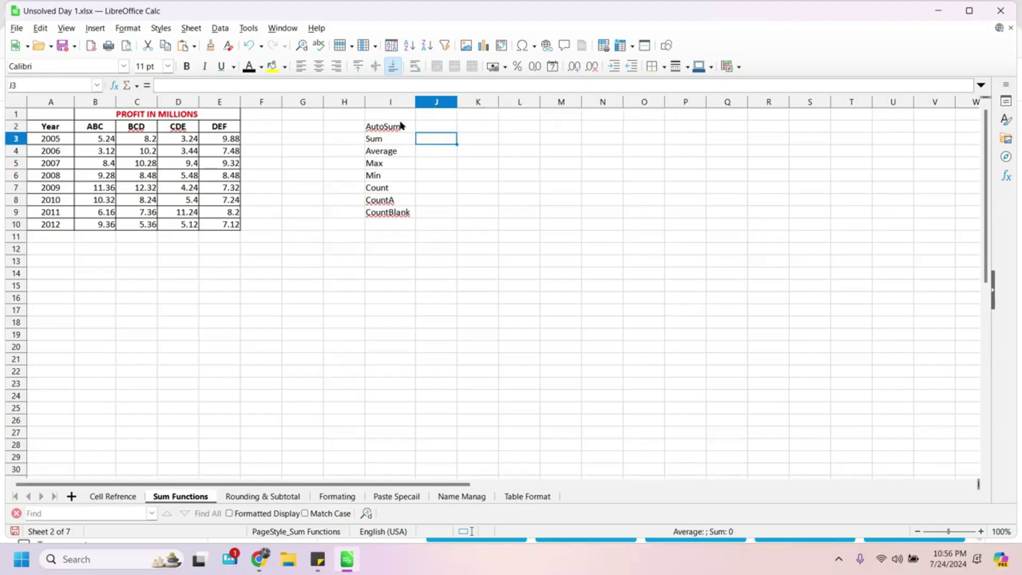
# Make the AutoSum label in I2 bold, and total all profits in J3 with the formula =SUM(B3:E10)
pyautogui.click(401, 128)
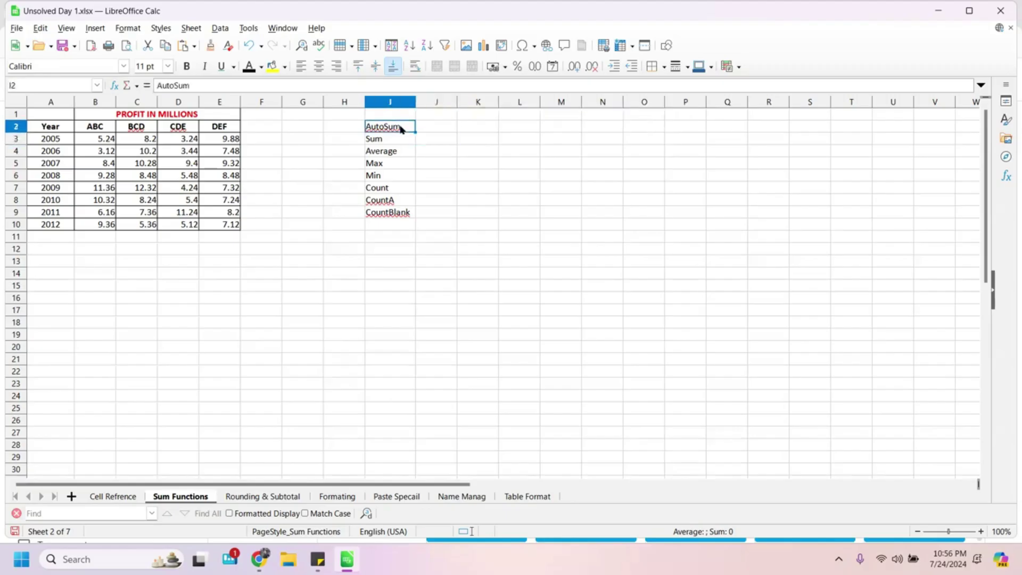
pyautogui.click(437, 143)
pyautogui.write('=sum')
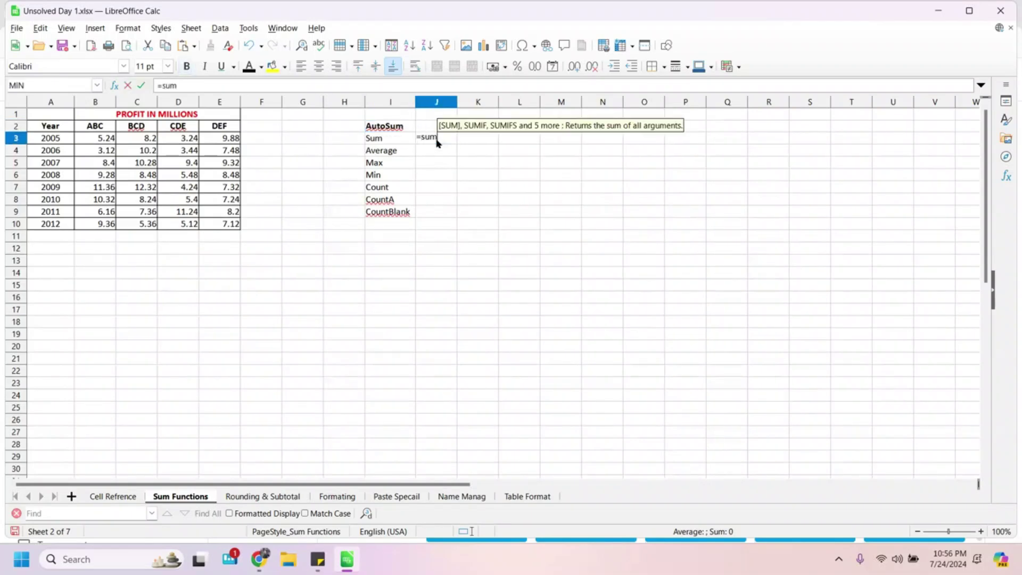
pyautogui.press('Return')
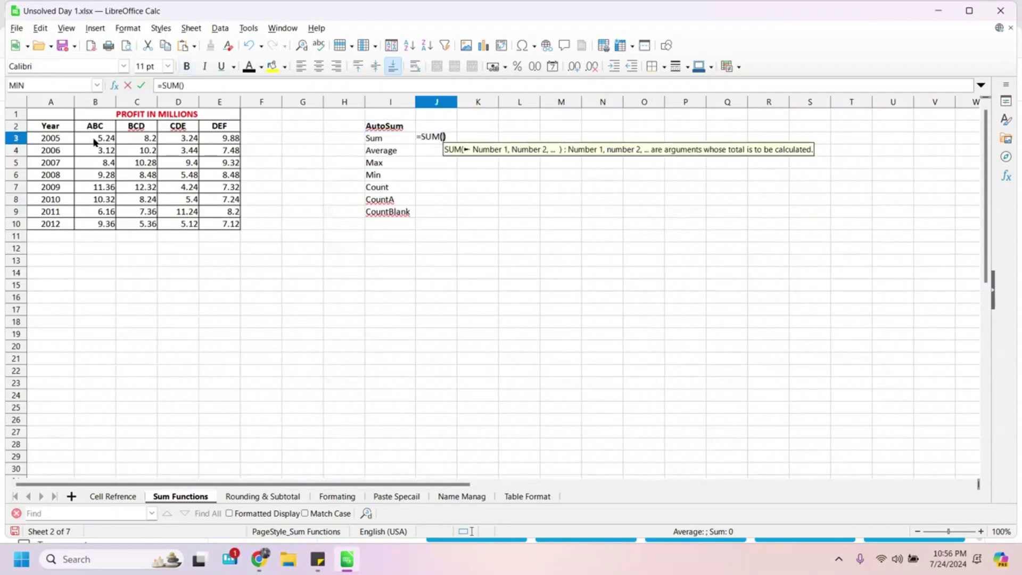
pyautogui.moveTo(94, 141); pyautogui.dragTo(237, 221)
pyautogui.press('Return')
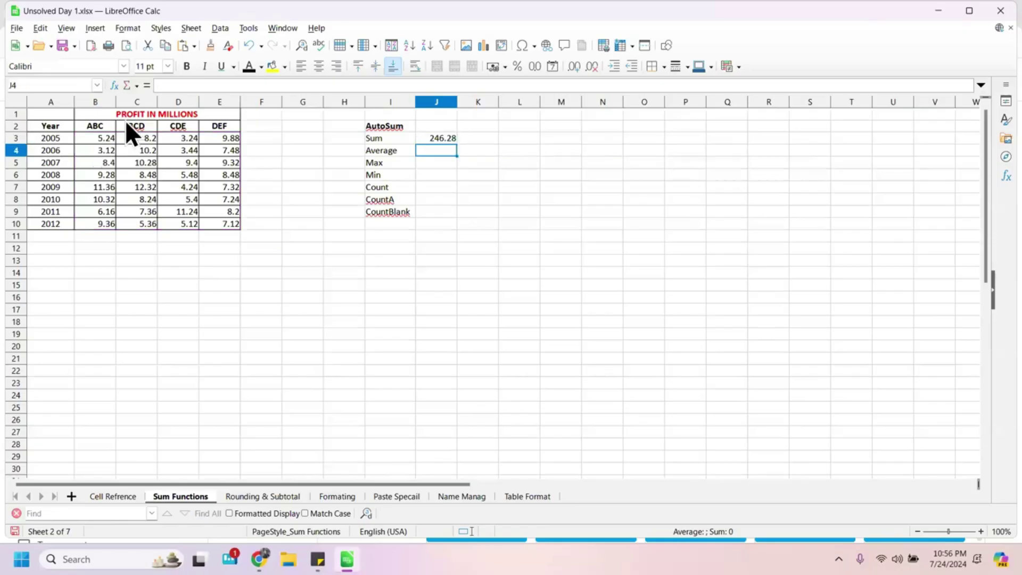
# Try an AutoSum formula in J2 with references to K2 and L2, and clear the cell
pyautogui.click(441, 128)
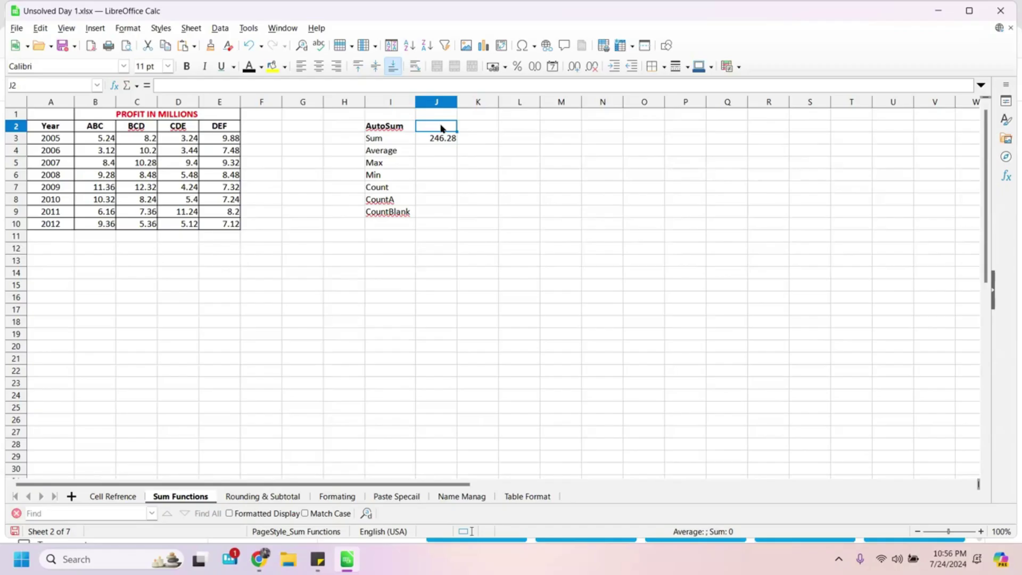
pyautogui.hotkey('alt', '=')
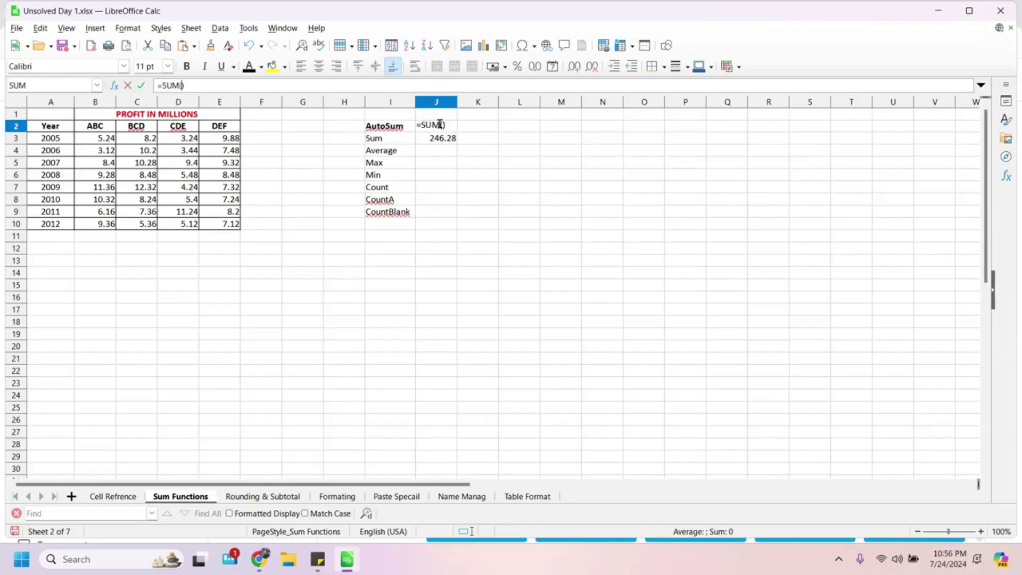
pyautogui.click(475, 127)
pyautogui.click(439, 123)
pyautogui.click(519, 126)
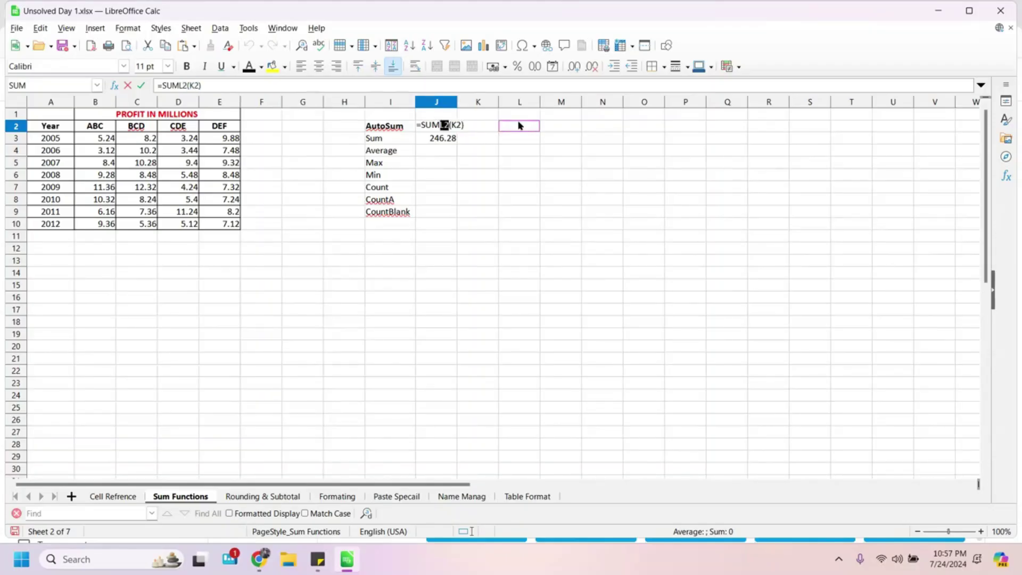
pyautogui.click(449, 125)
pyautogui.click(510, 127)
pyautogui.press('Return')
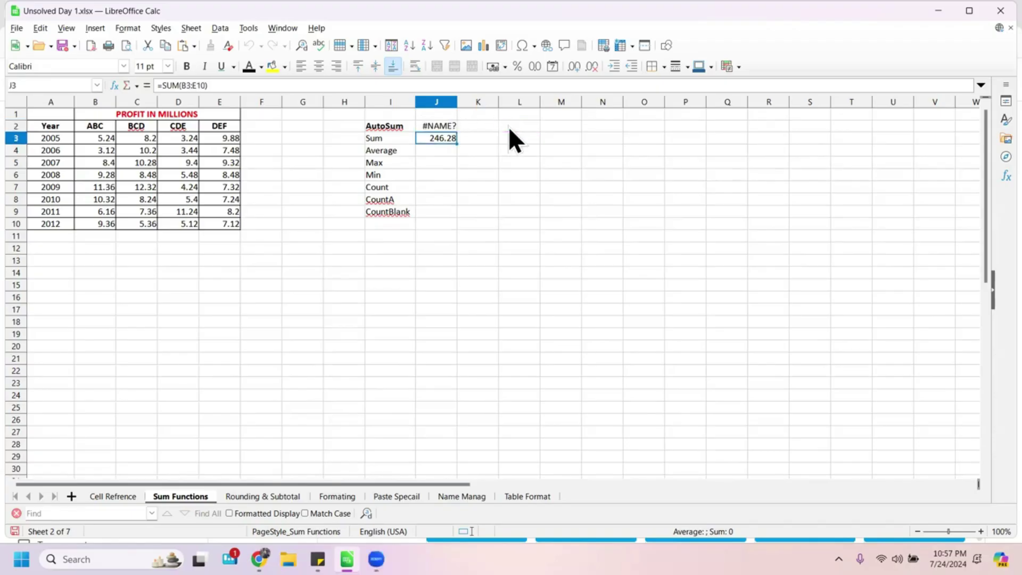
pyautogui.click(453, 126)
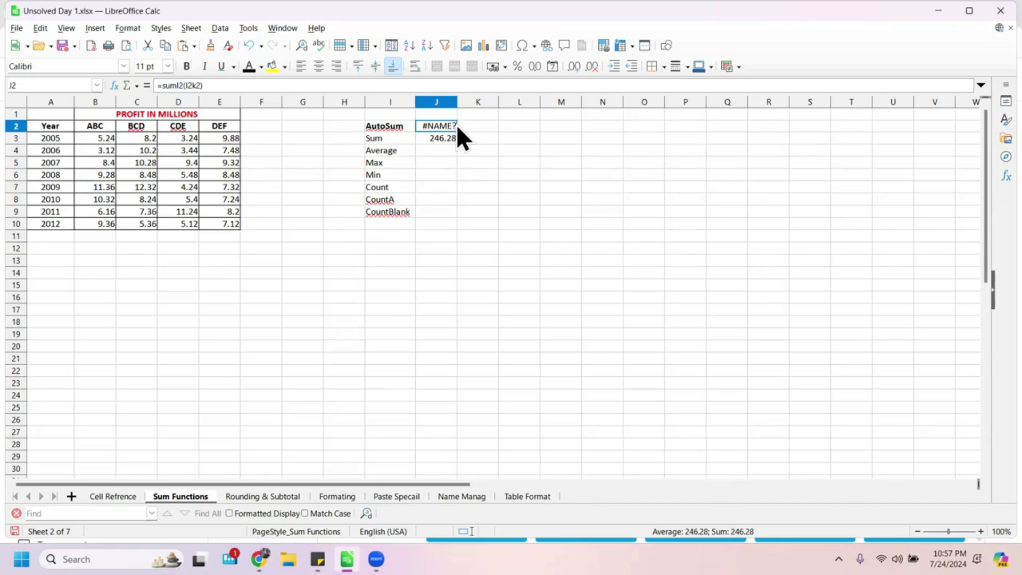
pyautogui.press('Delete')
# Enter the note "Alt+= is the shortcut" in J2 beside the AutoSum label
pyautogui.write('Alt')
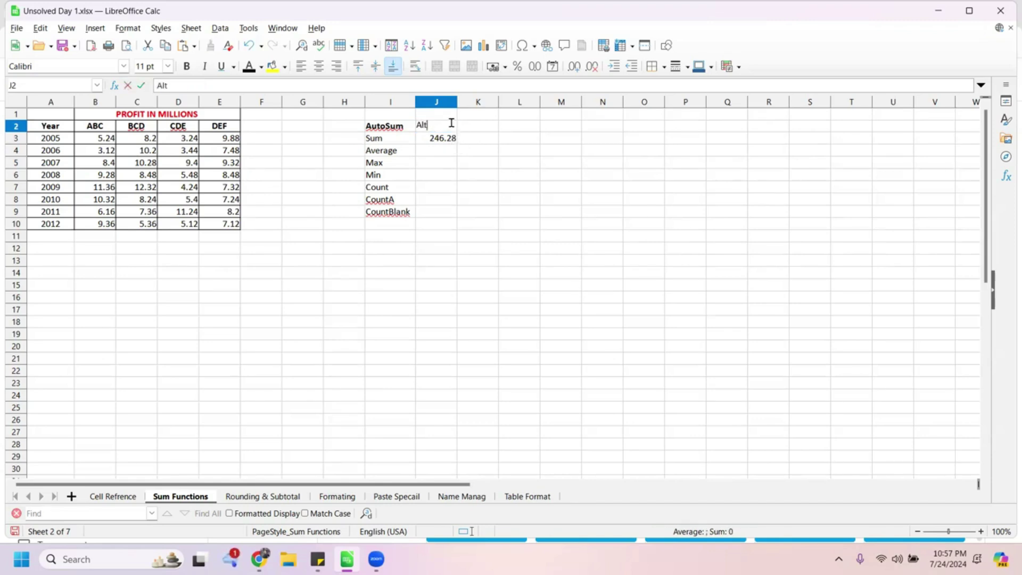
pyautogui.write('+= is the shortcut')
pyautogui.press('Return')
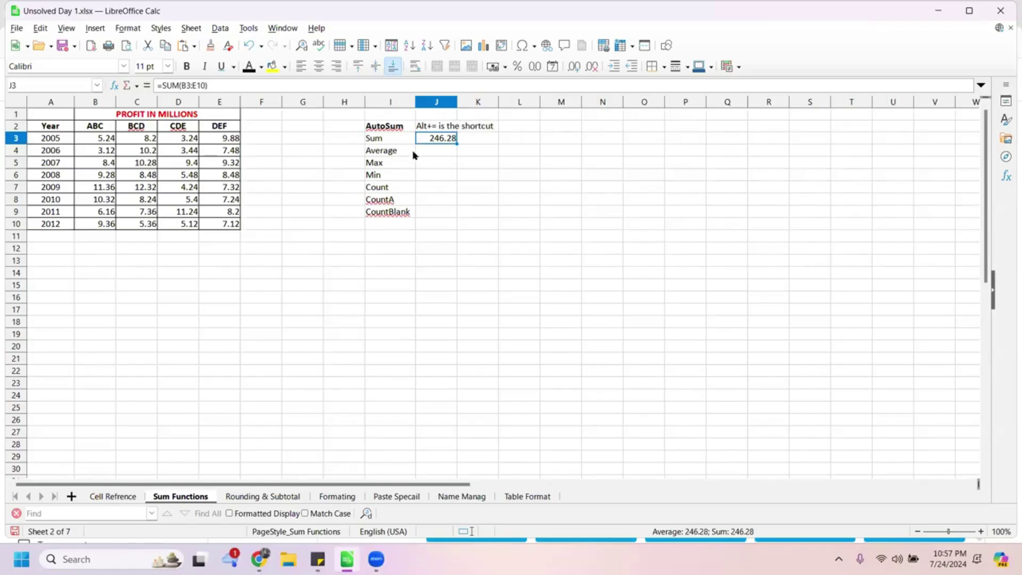
# Average all profits in J4 with the AVERAGE function over B3:E10
pyautogui.click(432, 154)
pyautogui.write('=a')
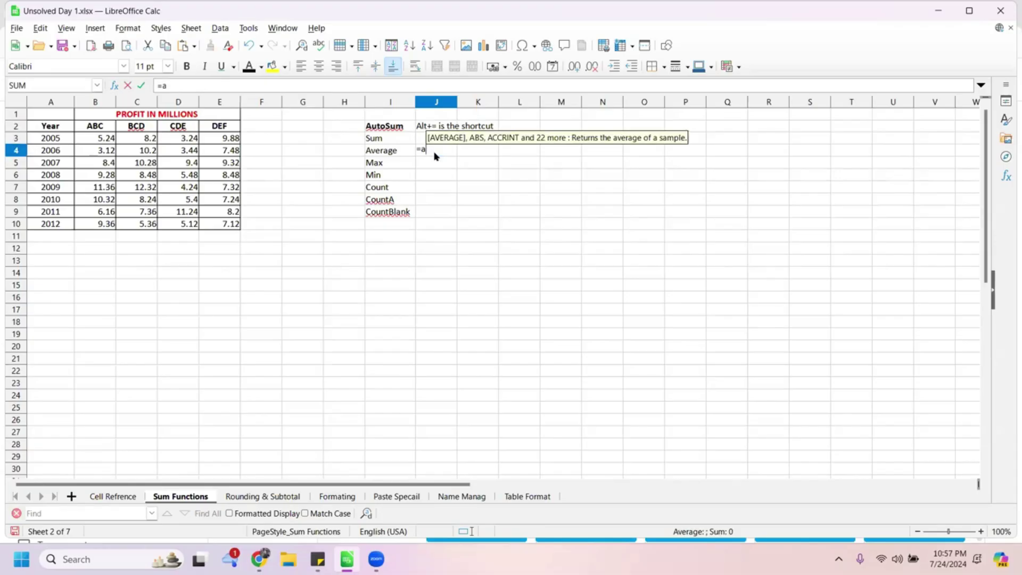
pyautogui.press('Return')
pyautogui.click(104, 140)
pyautogui.hotkey('shift', 'Right')
pyautogui.hotkey('shift', 'Right')
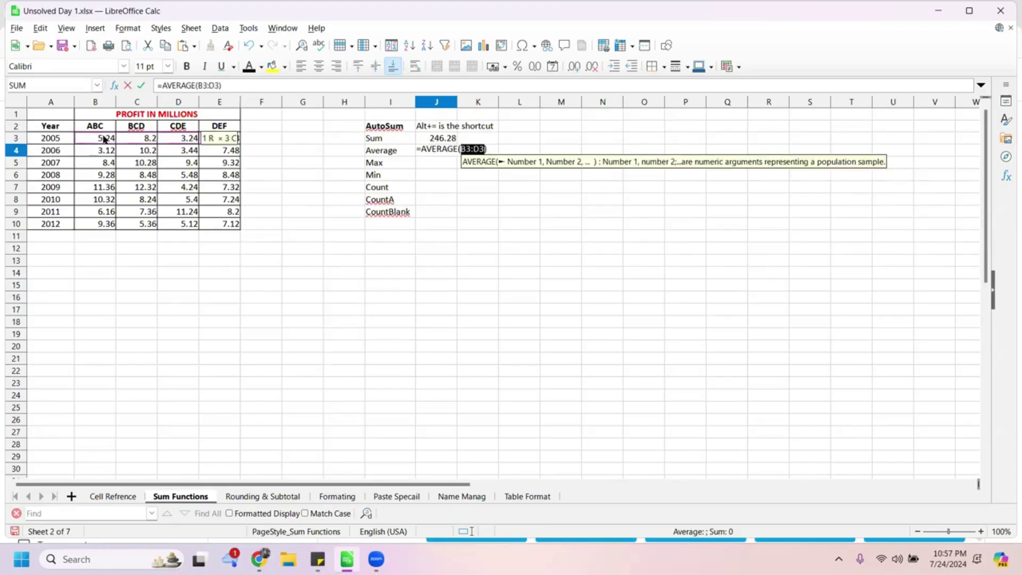
pyautogui.hotkey('shift', 'Down')
pyautogui.hotkey('shift', 'Down')
pyautogui.hotkey('shift', 'Down')
pyautogui.hotkey('shift', 'Down')
pyautogui.hotkey('shift', 'Down')
pyautogui.hotkey('shift', 'Down')
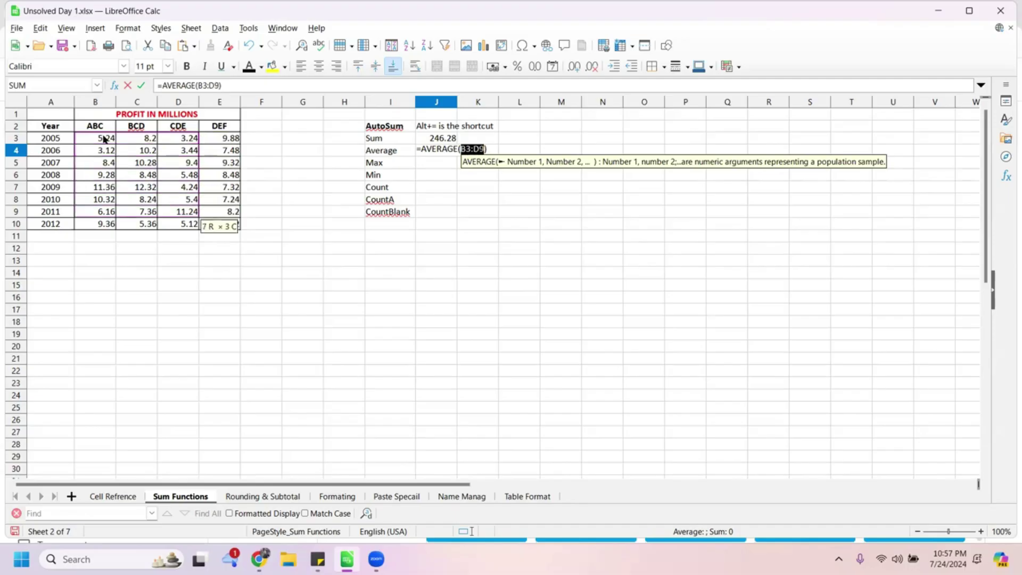
pyautogui.hotkey('shift', 'Up')
pyautogui.hotkey('shift', 'Up')
pyautogui.hotkey('shift', 'Up')
pyautogui.hotkey('shift', 'Up')
pyautogui.hotkey('shift', 'Up')
pyautogui.hotkey('shift', 'Up')
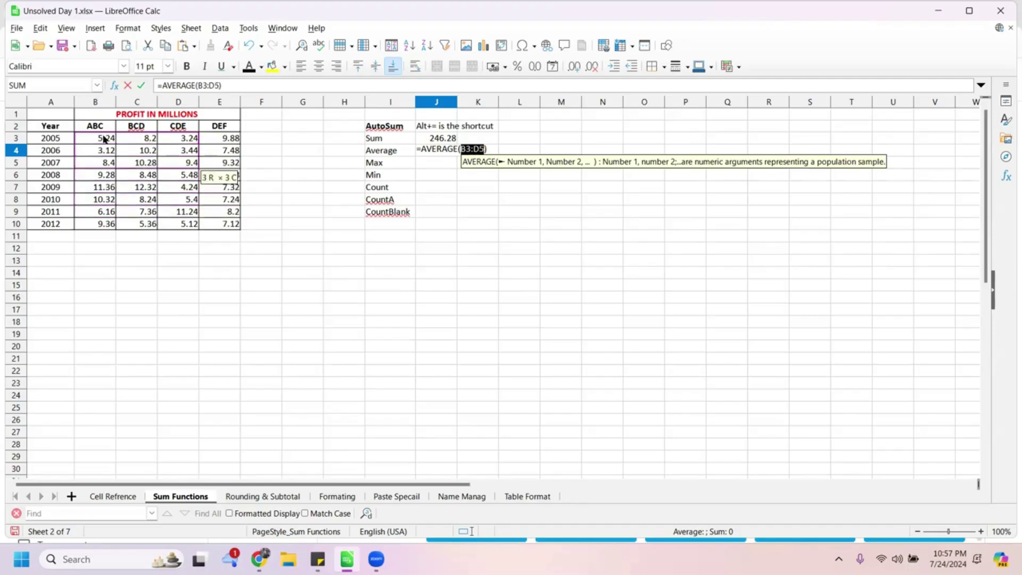
pyautogui.hotkey('shift', 'Right')
pyautogui.hotkey('shift', 'Down')
pyautogui.hotkey('shift', 'Down')
pyautogui.hotkey('shift', 'Down')
pyautogui.hotkey('shift', 'Down')
pyautogui.hotkey('shift', 'Down')
pyautogui.hotkey('shift', 'Down')
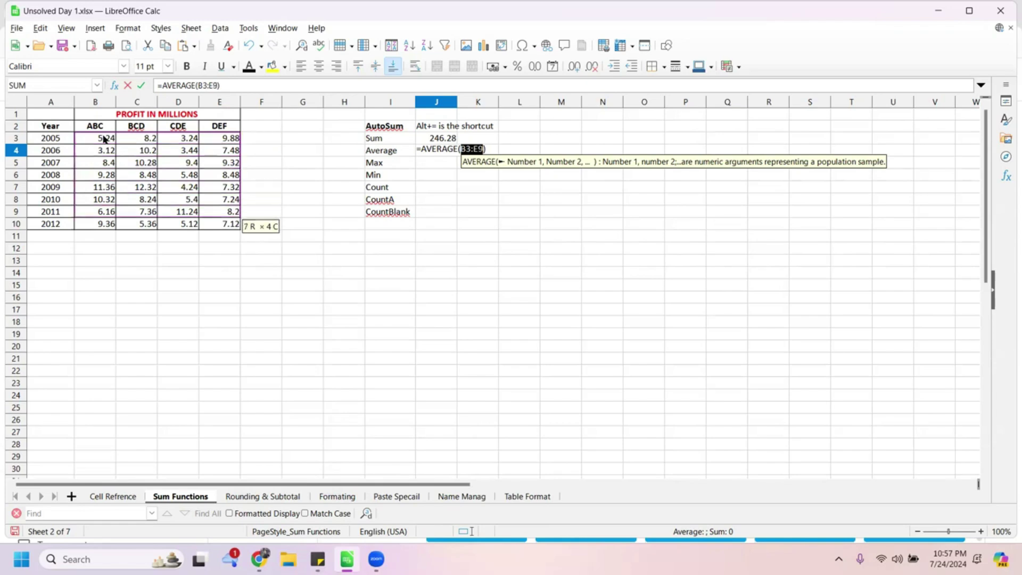
pyautogui.hotkey('shift', 'Down')
pyautogui.press('Return')
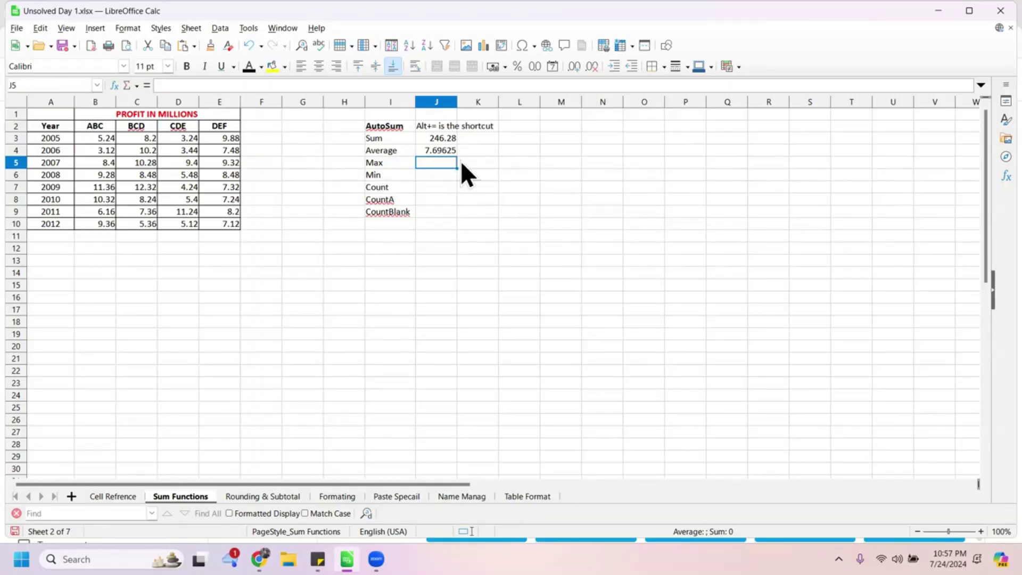
# Find the highest profit of all companies in J5 with the formula =MAX(B3:E10)
pyautogui.write('=max')
pyautogui.press('Return')
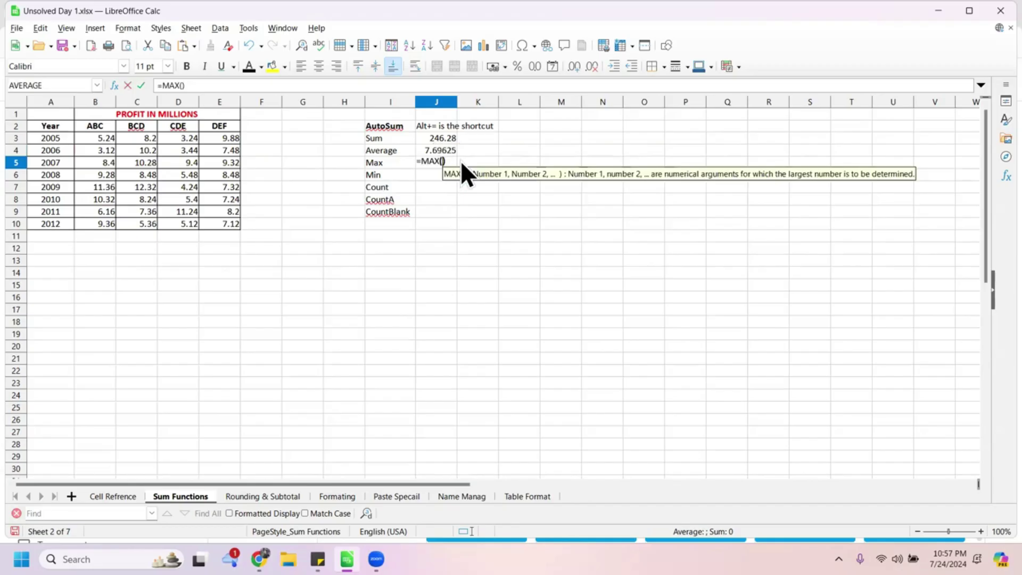
pyautogui.click(88, 141)
pyautogui.hotkey('shift', 'Right')
pyautogui.hotkey('shift', 'Right')
pyautogui.hotkey('shift', 'Right')
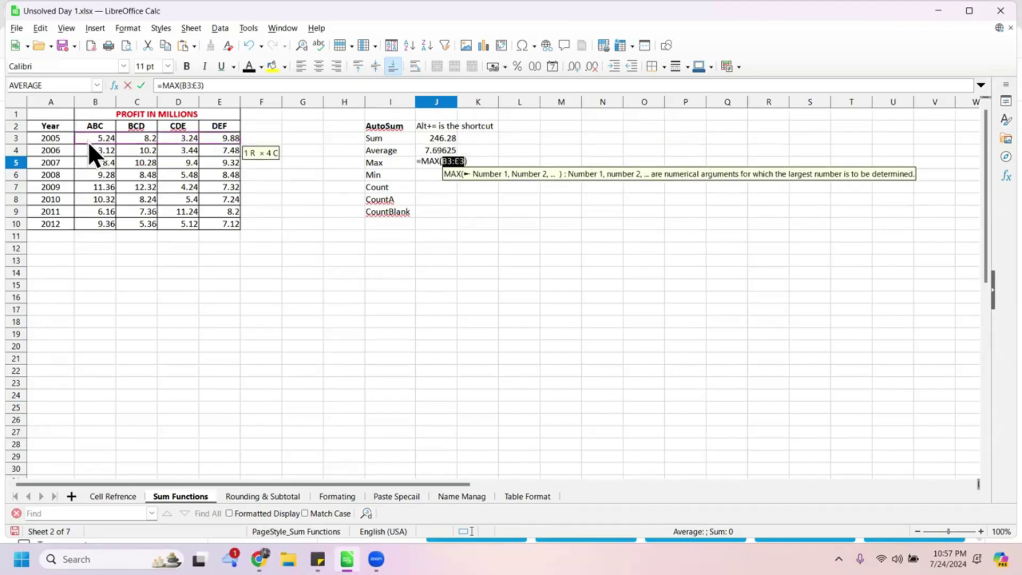
pyautogui.hotkey('shift', 'Down')
pyautogui.hotkey('shift', 'Down')
pyautogui.hotkey('shift', 'Down')
pyautogui.hotkey('shift', 'Down')
pyautogui.hotkey('shift', 'Down')
pyautogui.hotkey('shift', 'Down')
pyautogui.hotkey('shift', 'Down')
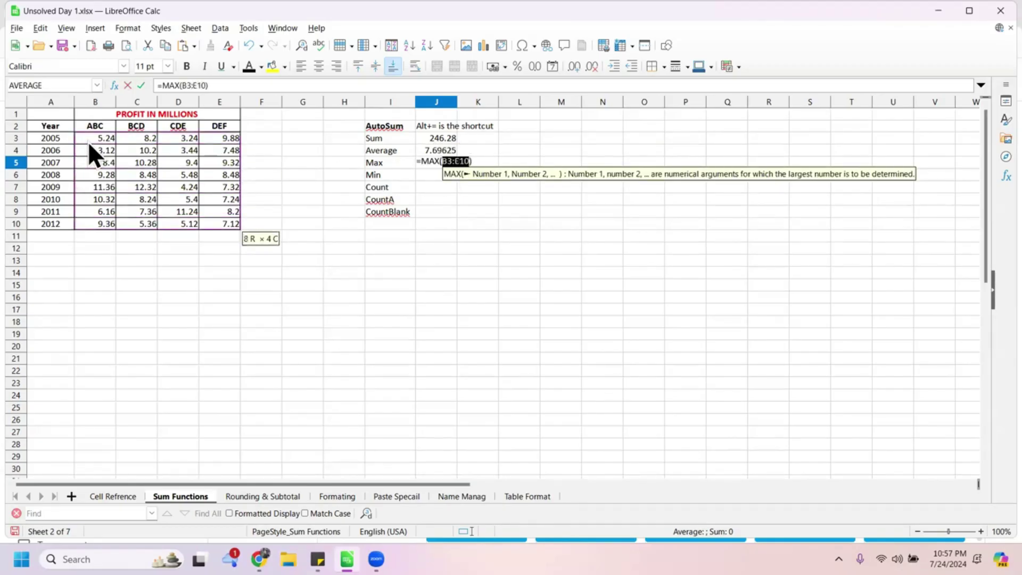
pyautogui.hotkey('shift', 'Up')
pyautogui.hotkey('shift', 'Down')
pyautogui.press('Return')
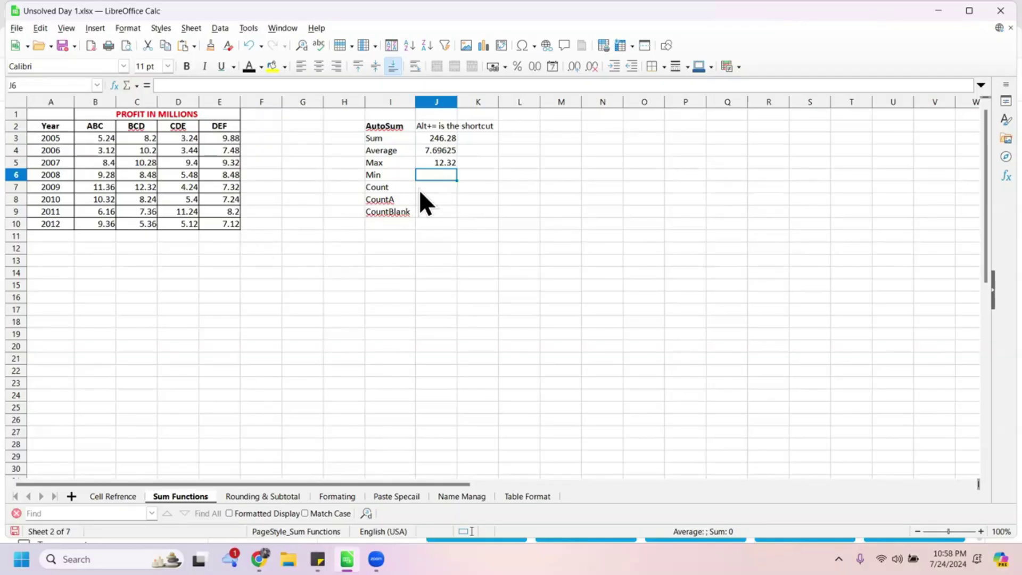
# Find the lowest profit of all companies in J6 with the MIN function, writing the range as b3:e10
pyautogui.write('=min')
pyautogui.press('Return')
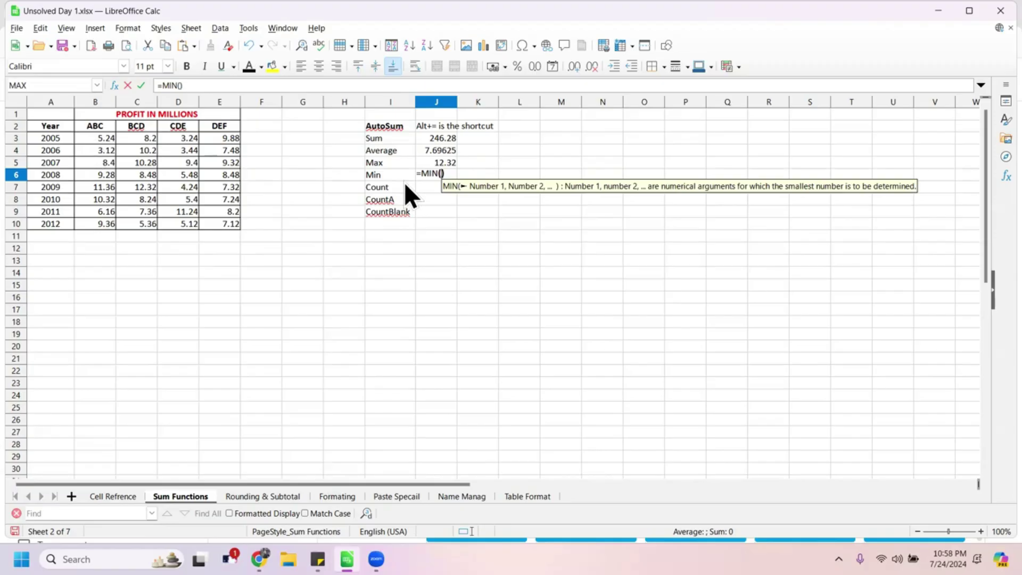
pyautogui.write('b3')
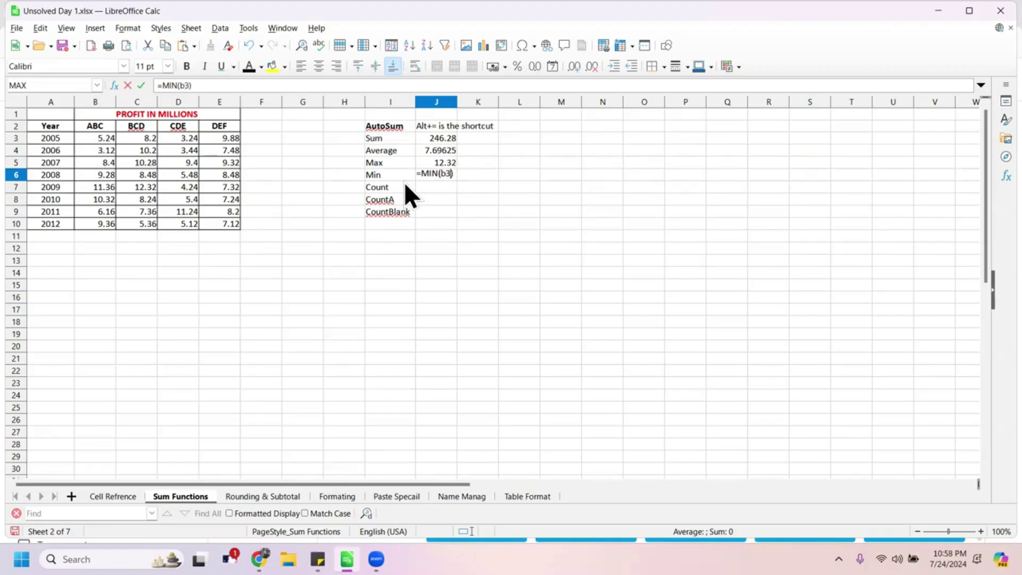
pyautogui.write(';')
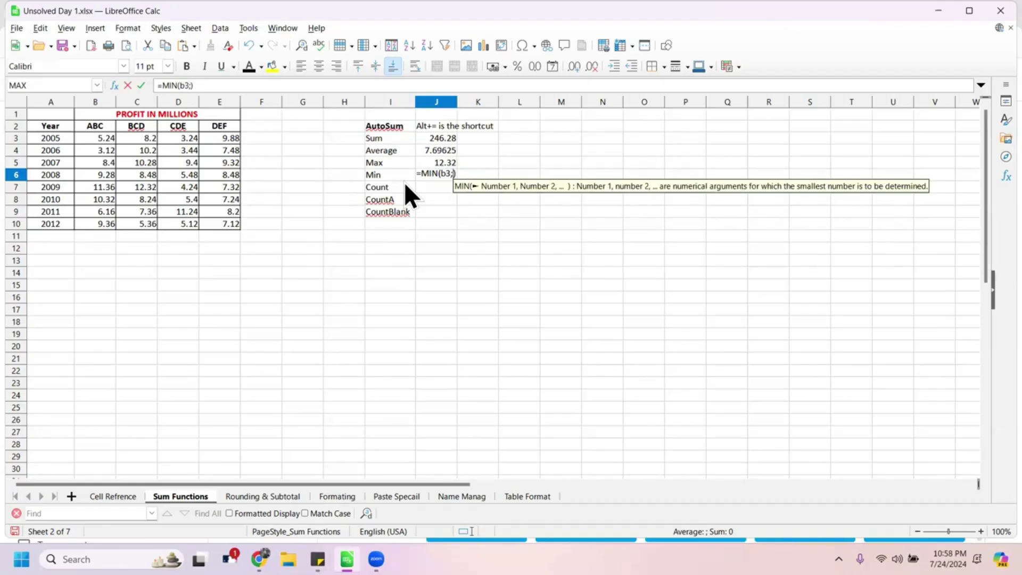
pyautogui.press('BackSpace')
pyautogui.write(':')
pyautogui.write('e10)')
pyautogui.press('Return')
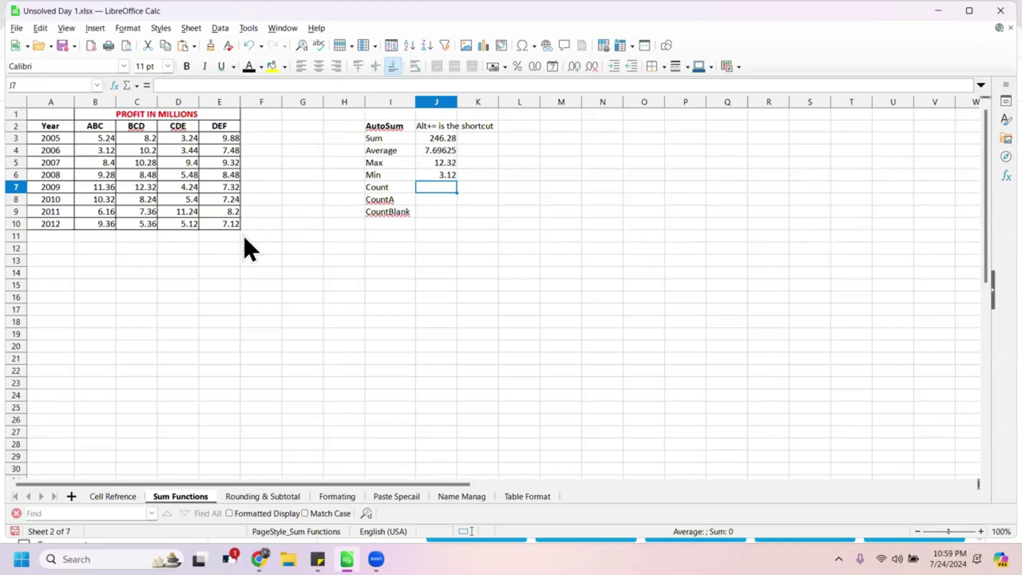
# Count the numeric profit entries in J7 with the formula =COUNT(B3:E10)
pyautogui.write('=')
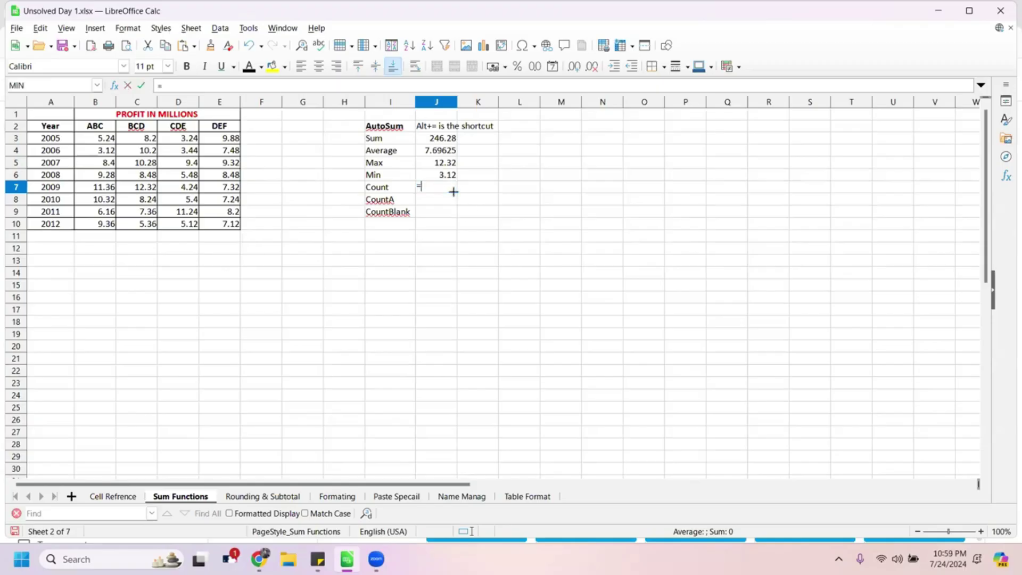
pyautogui.write('count')
pyautogui.press('Return')
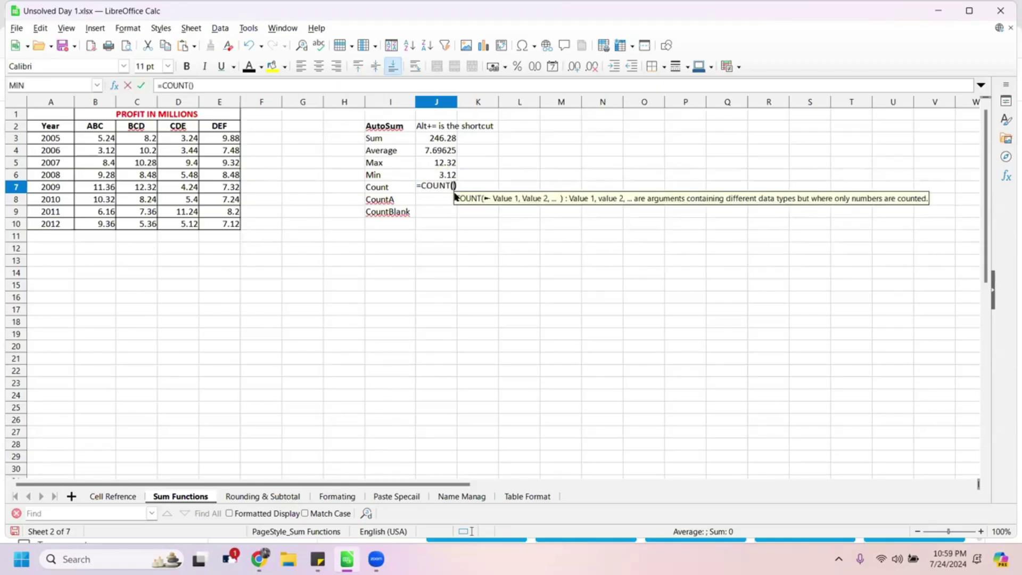
pyautogui.click(91, 139)
pyautogui.hotkey('shift', 'Down')
pyautogui.hotkey('shift', 'Right')
pyautogui.hotkey('shift', 'Right')
pyautogui.hotkey('shift', 'Right')
pyautogui.hotkey('shift', 'Down')
pyautogui.hotkey('shift', 'Down')
pyautogui.hotkey('shift', 'Down')
pyautogui.hotkey('shift', 'Down')
pyautogui.hotkey('shift', 'Down')
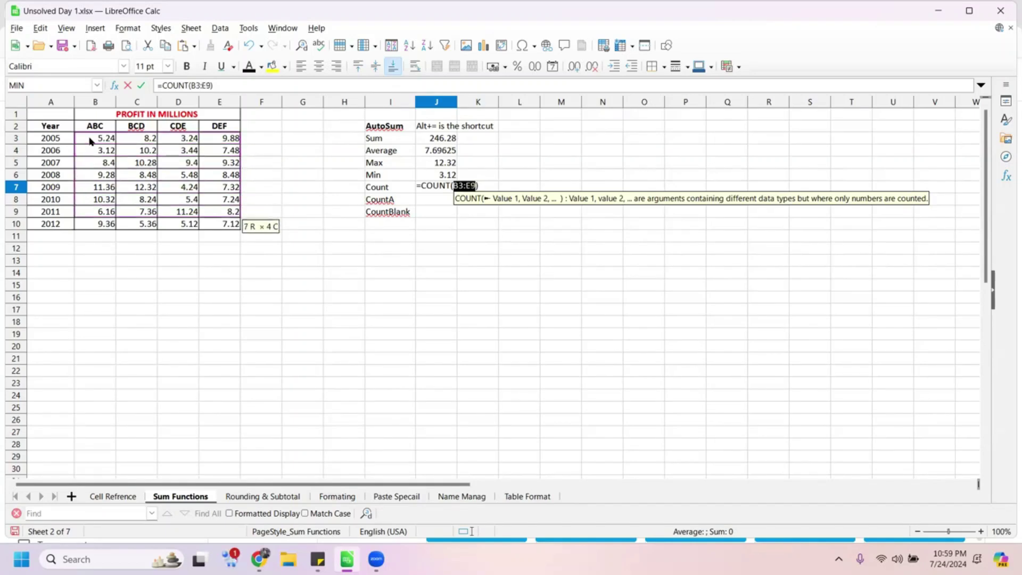
pyautogui.hotkey('shift', 'Down')
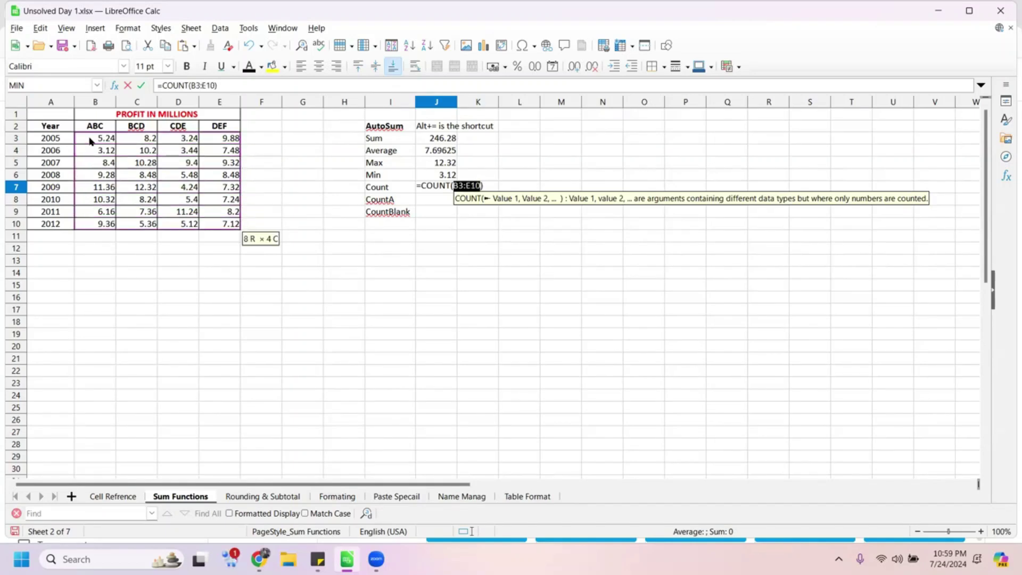
pyautogui.press('Return')
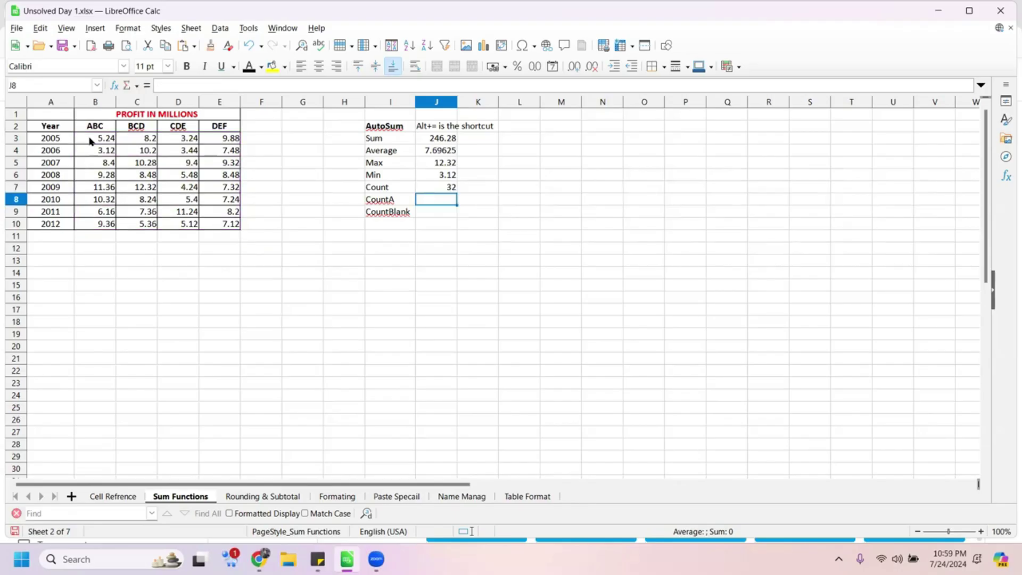
# Count all non-empty profit cells in J8 with the formula =COUNTA(B3:E10)
pyautogui.write('=co')
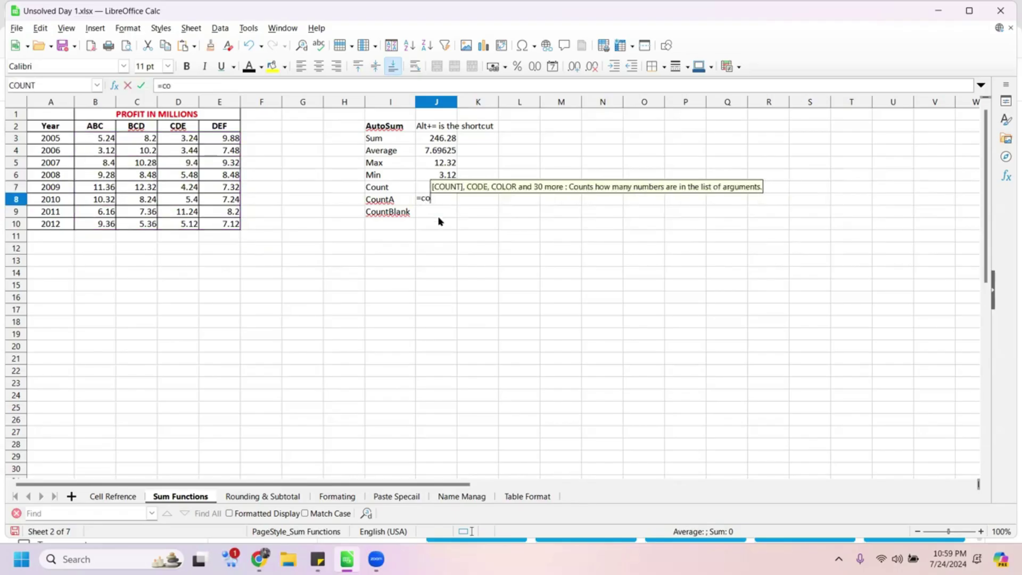
pyautogui.write('unt')
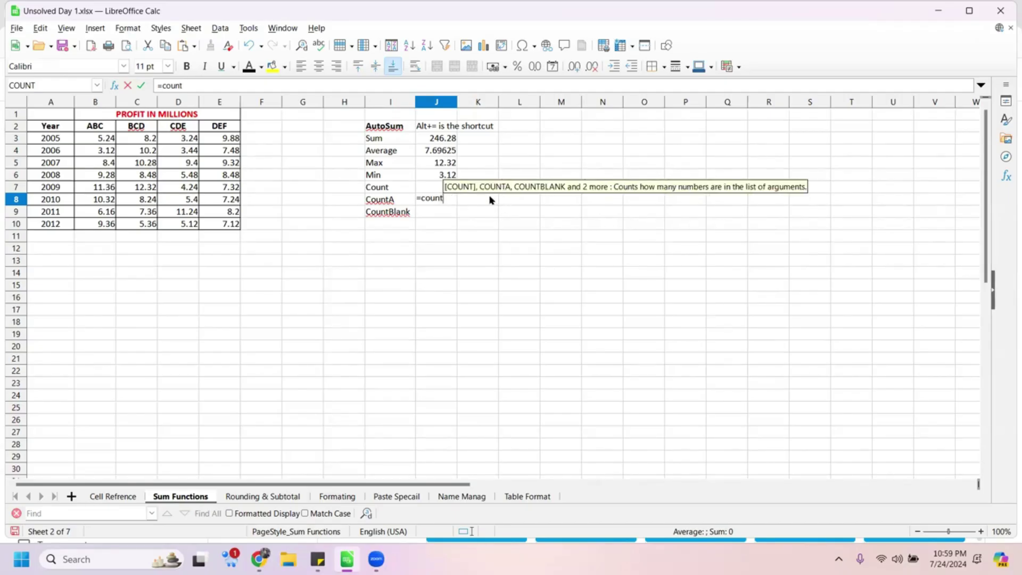
pyautogui.write('a')
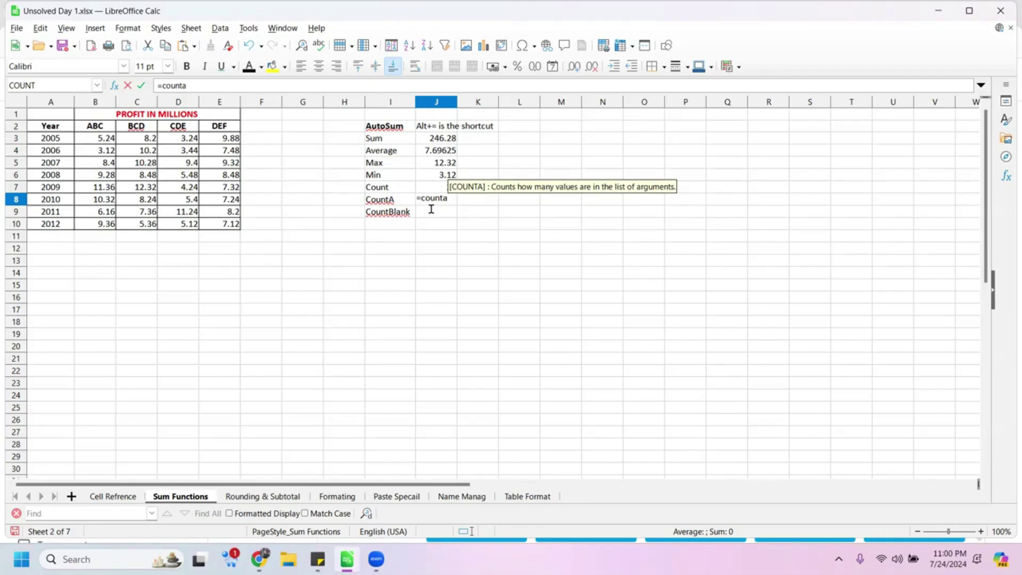
pyautogui.press('Return')
pyautogui.click(106, 139)
pyautogui.hotkey('shift', 'Right')
pyautogui.hotkey('shift', 'Right')
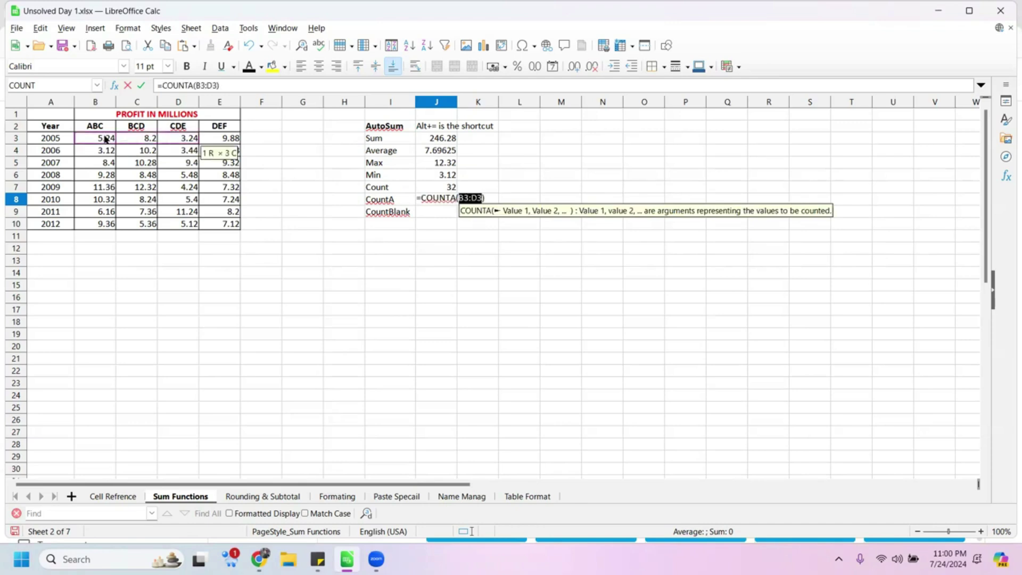
pyautogui.hotkey('shift', 'Down')
pyautogui.hotkey('shift', 'Down')
pyautogui.hotkey('shift', 'Down')
pyautogui.hotkey('shift', 'Down')
pyautogui.hotkey('shift', 'Down')
pyautogui.hotkey('shift', 'Down')
pyautogui.hotkey('shift', 'Down')
pyautogui.hotkey('shift', 'Down')
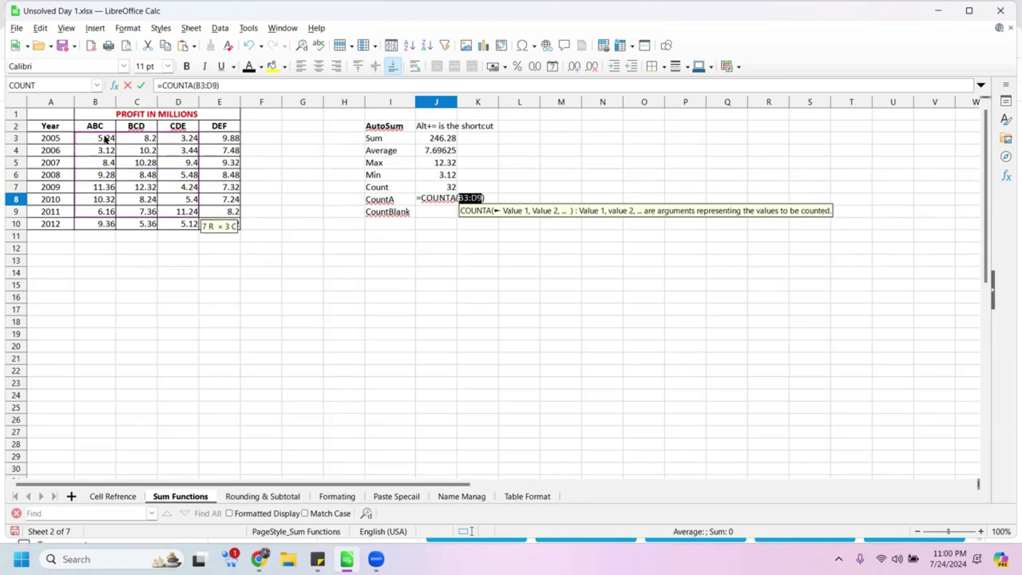
pyautogui.hotkey('shift', 'Up')
pyautogui.hotkey('shift', 'Right')
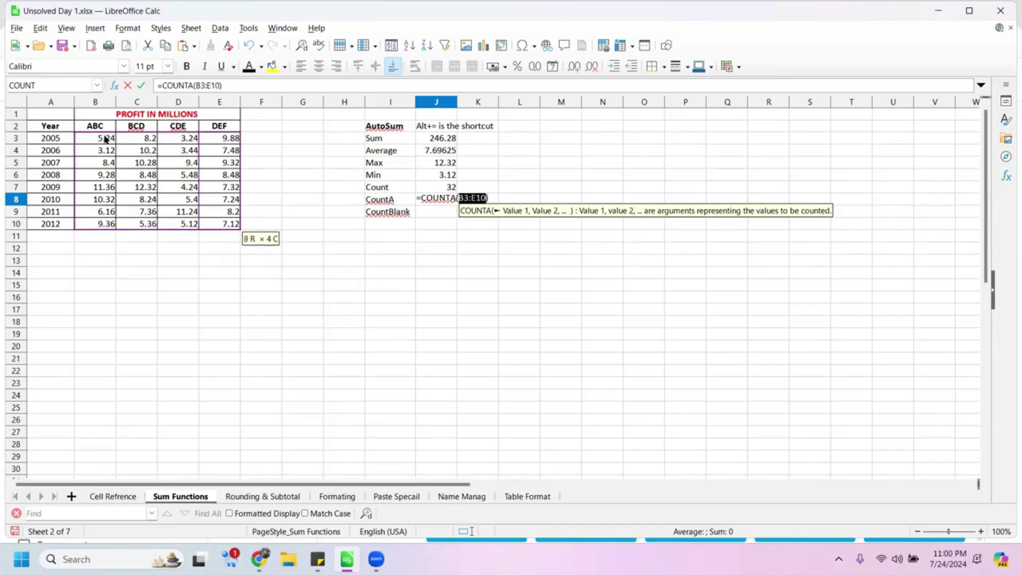
pyautogui.press('Return')
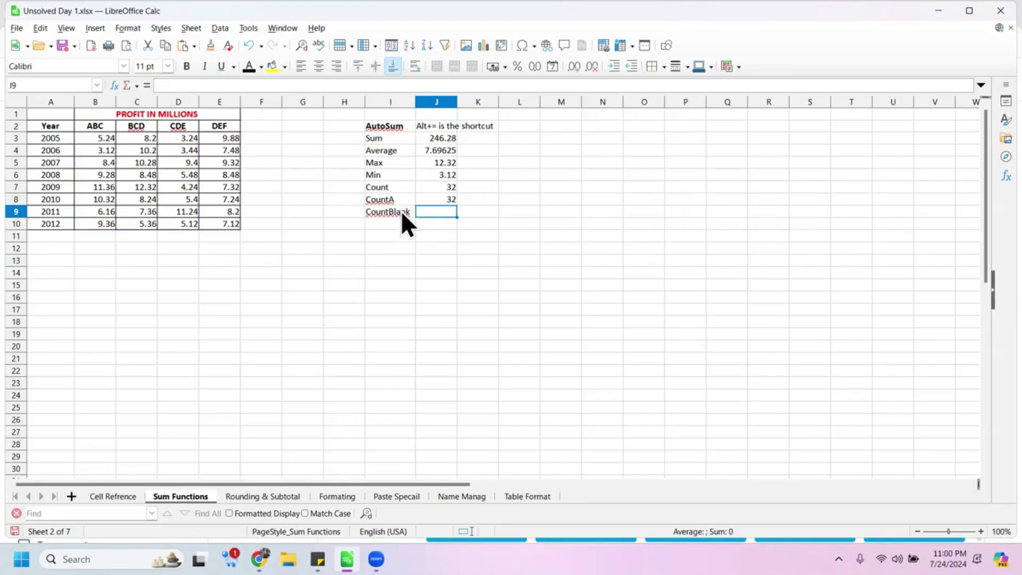
# Count the empty cells of the profit table in J9 with the formula =COUNTBLANK(B3:E10)
pyautogui.write('=coun')
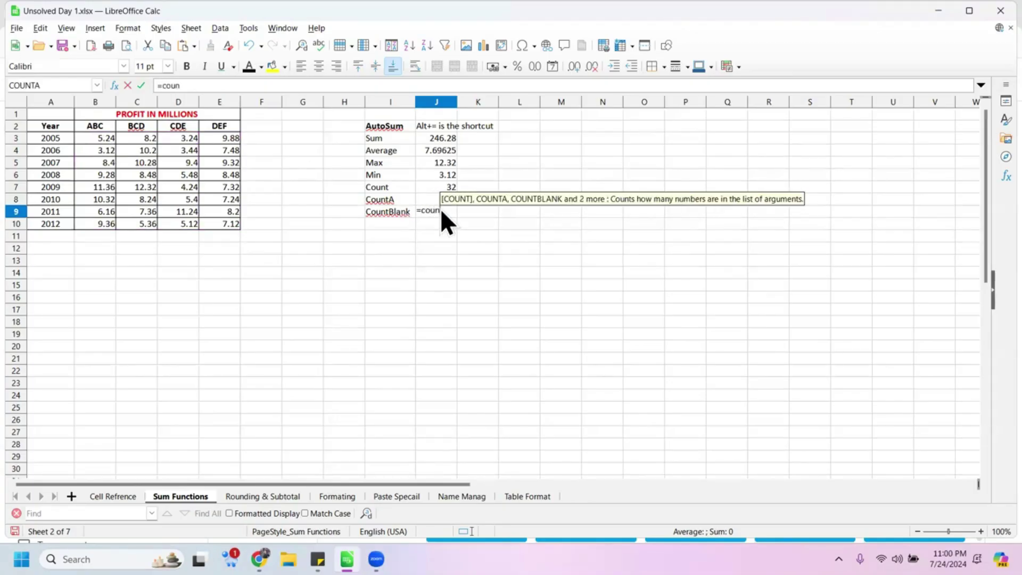
pyautogui.write('tb')
pyautogui.press('Return')
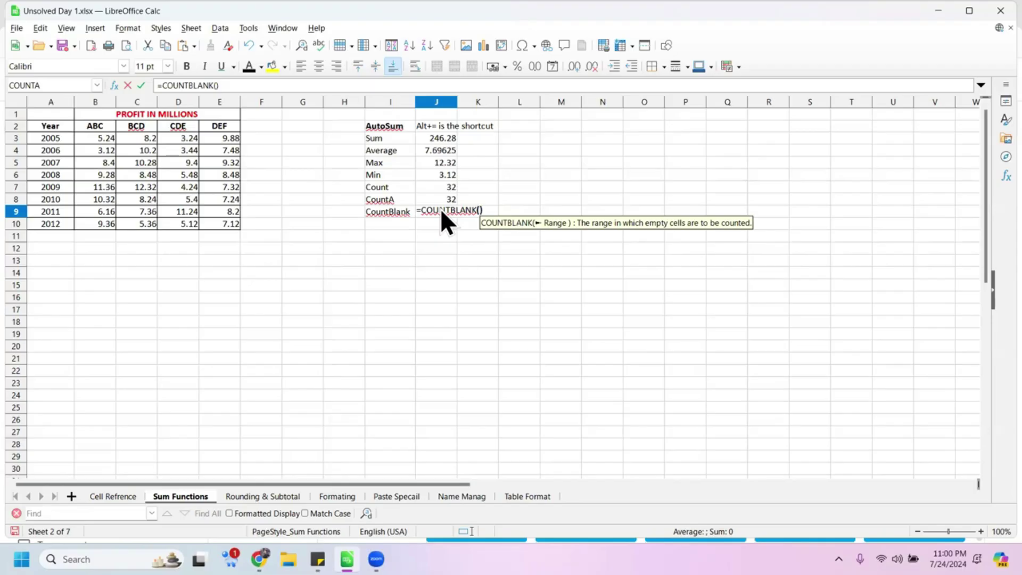
pyautogui.click(97, 137)
pyautogui.hotkey('shift', 'Right')
pyautogui.hotkey('shift', 'Right')
pyautogui.hotkey('shift', 'Right')
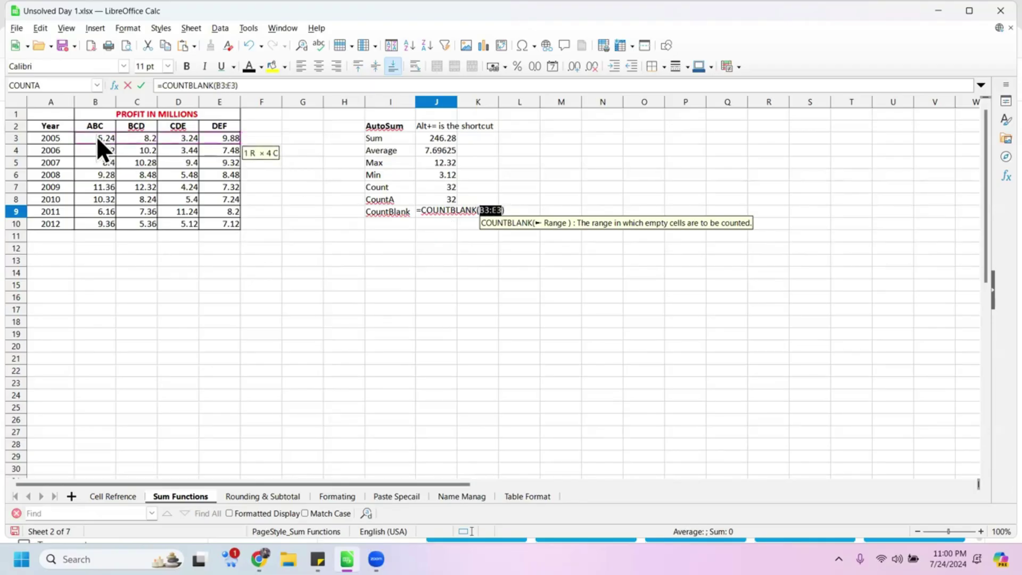
pyautogui.hotkey('shift', 'Down')
pyautogui.hotkey('shift', 'Down')
pyautogui.hotkey('shift', 'Down')
pyautogui.hotkey('shift', 'Down')
pyautogui.hotkey('shift', 'Down')
pyautogui.hotkey('shift', 'Down')
pyautogui.hotkey('shift', 'Down')
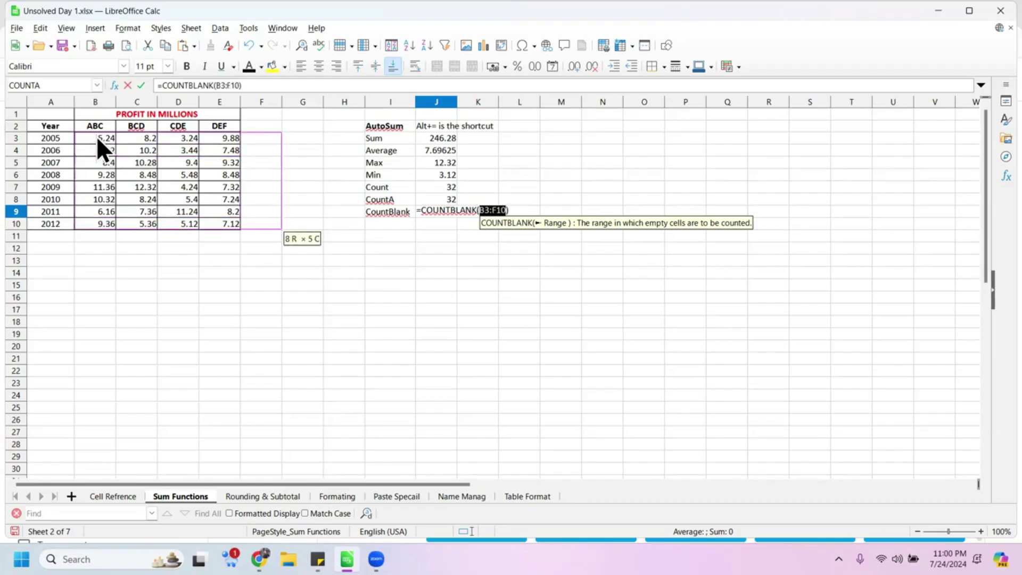
pyautogui.press('Return')
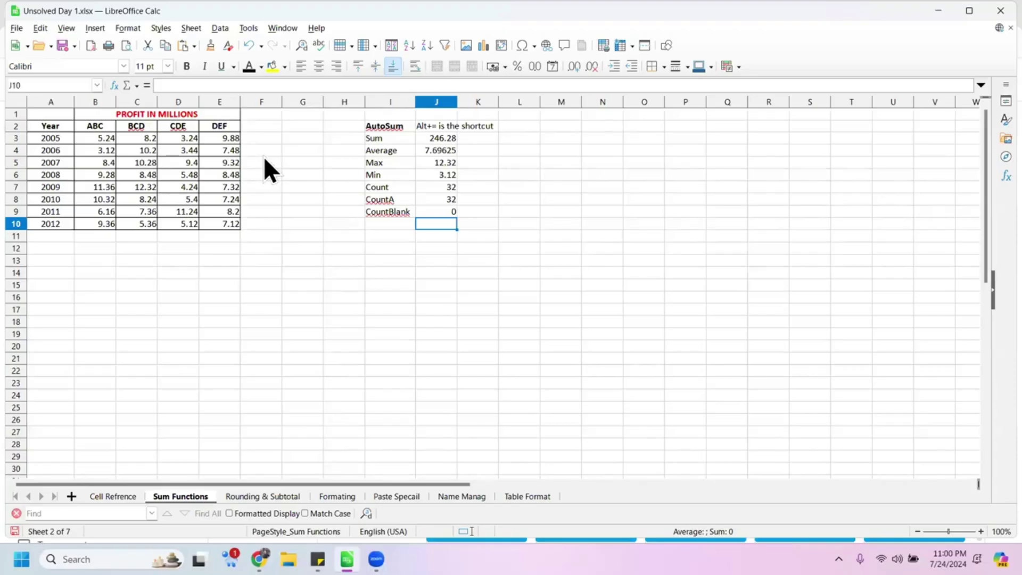
# Clear the 2007 profit of company CDE in D5, keeping the cell's formatting
pyautogui.click(184, 161)
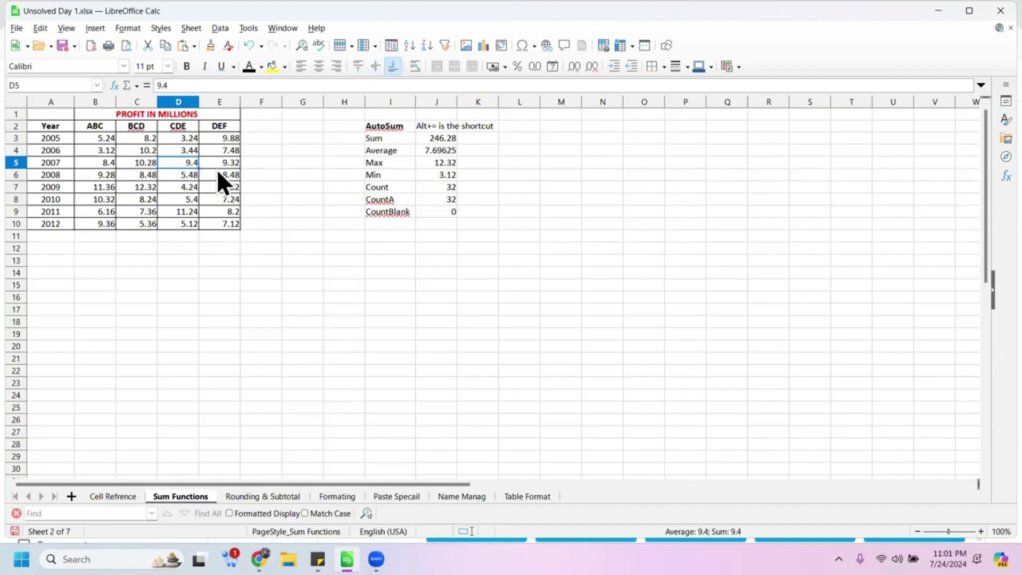
pyautogui.press('BackSpace')
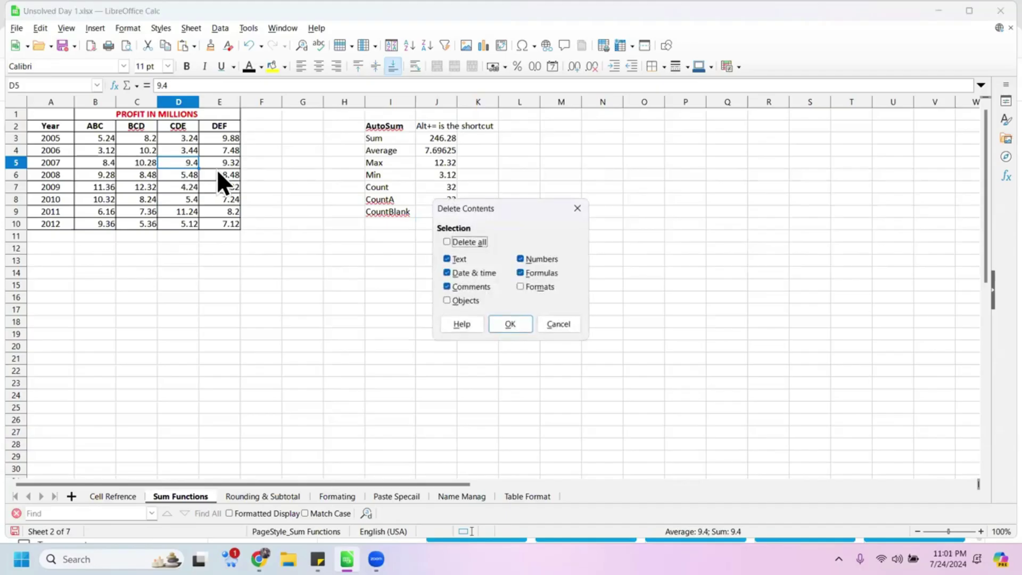
pyautogui.click(510, 324)
pyautogui.click(192, 189)
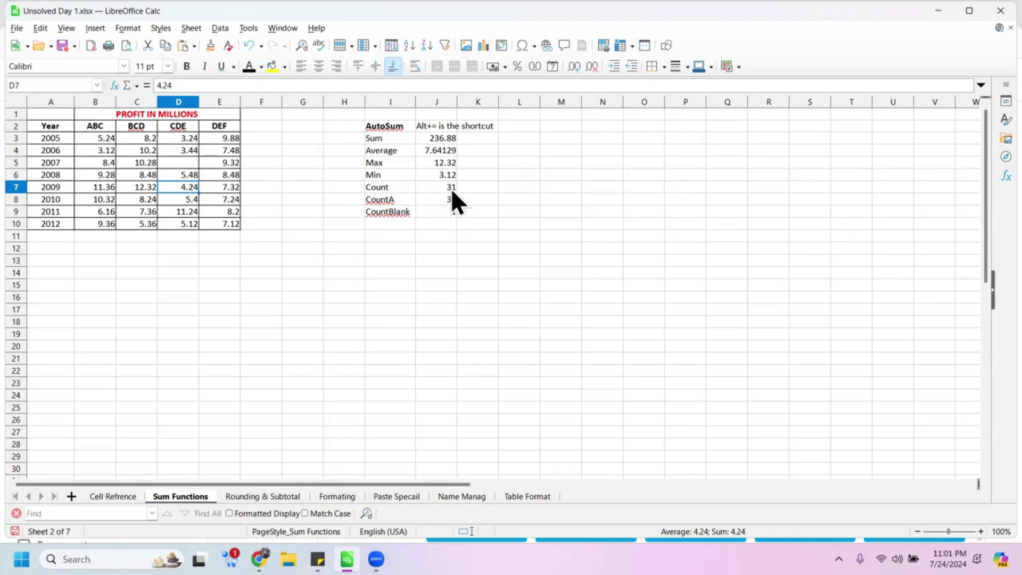
# Enter the text "ab" in the empty cell D5 and compare the Count, CountA and CountBlank results
pyautogui.click(207, 161)
pyautogui.click(191, 164)
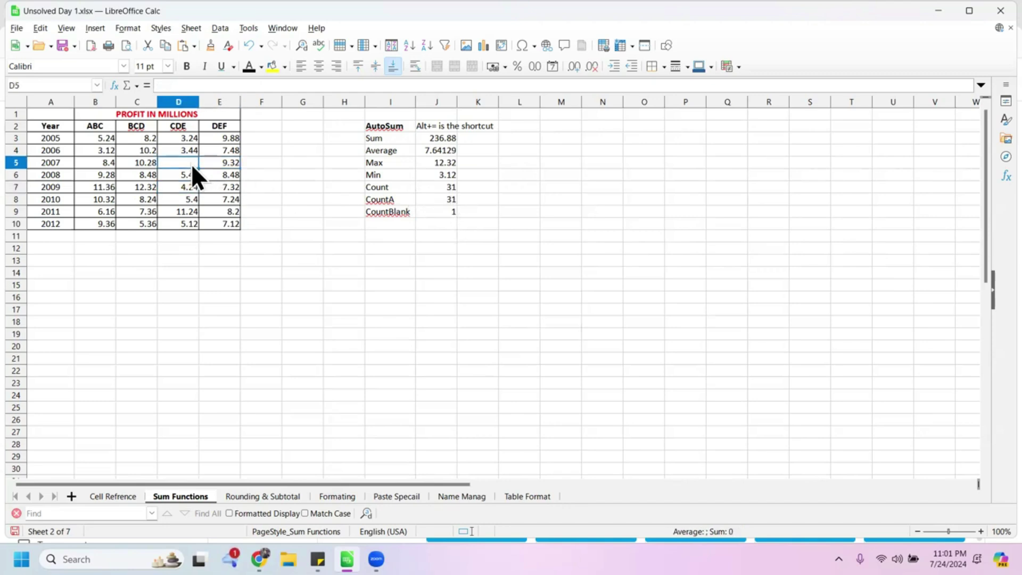
pyautogui.write('ab')
pyautogui.press('Return')
pyautogui.click(394, 201)
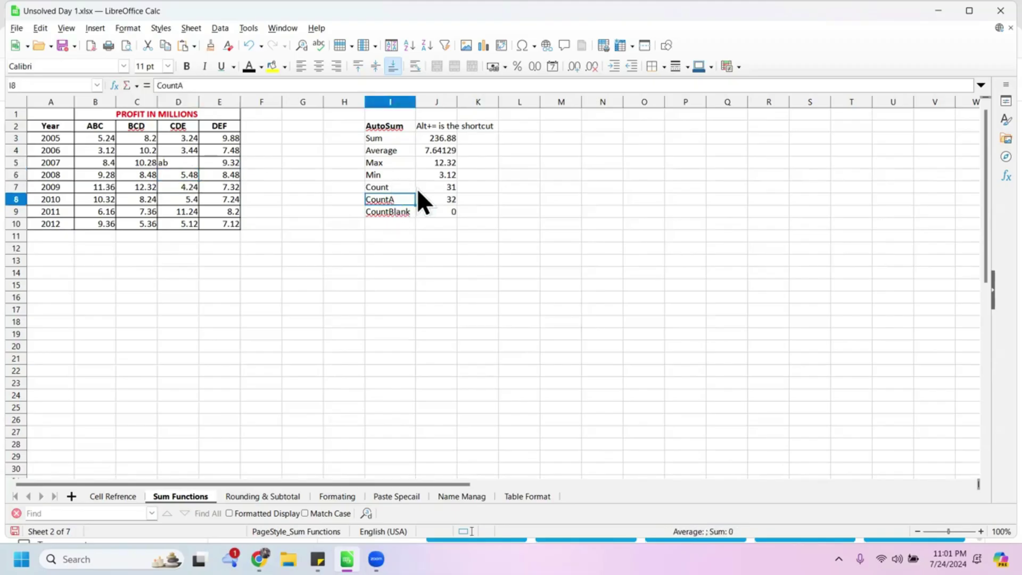
pyautogui.click(419, 190)
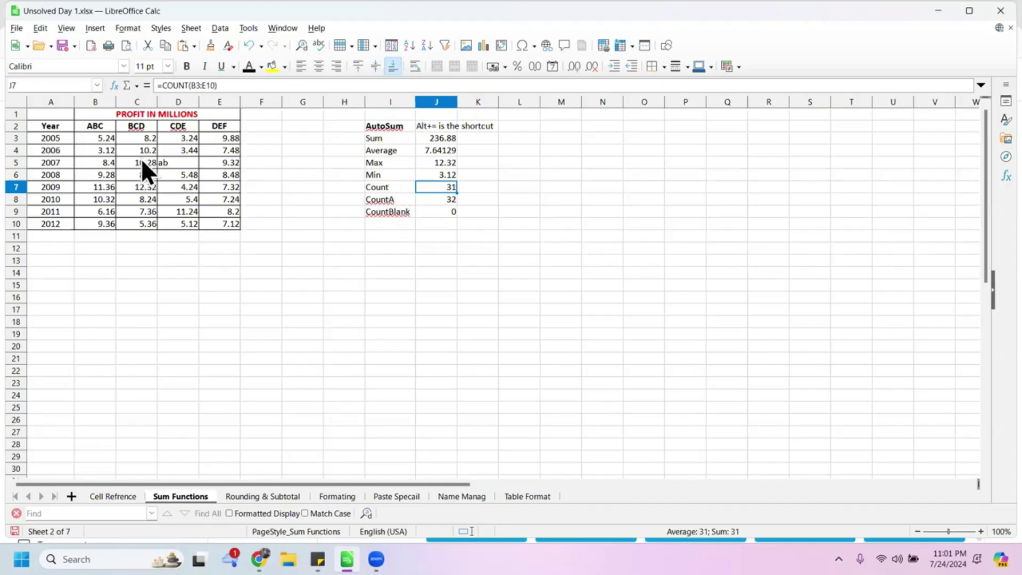
pyautogui.click(384, 202)
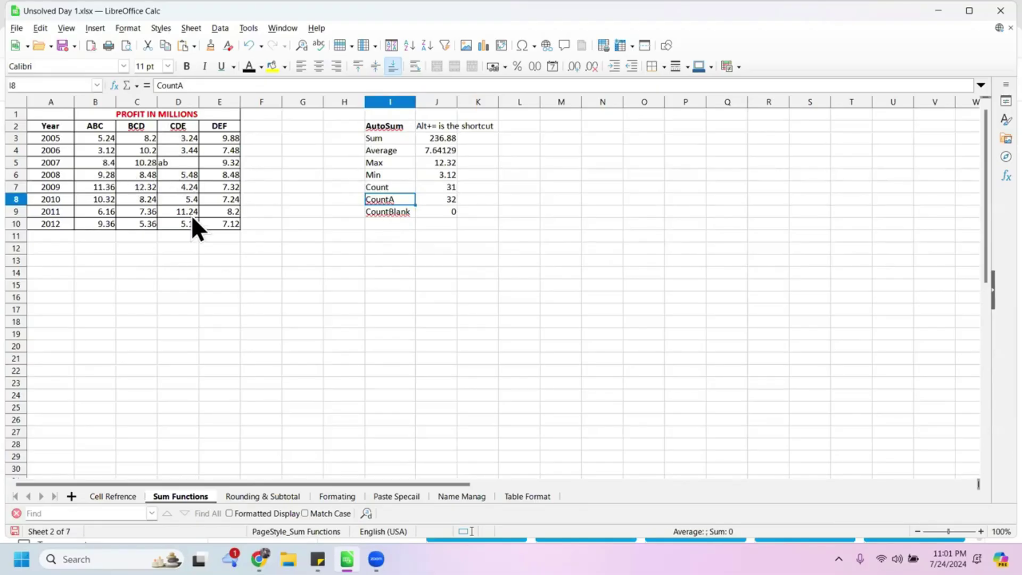
pyautogui.click(405, 215)
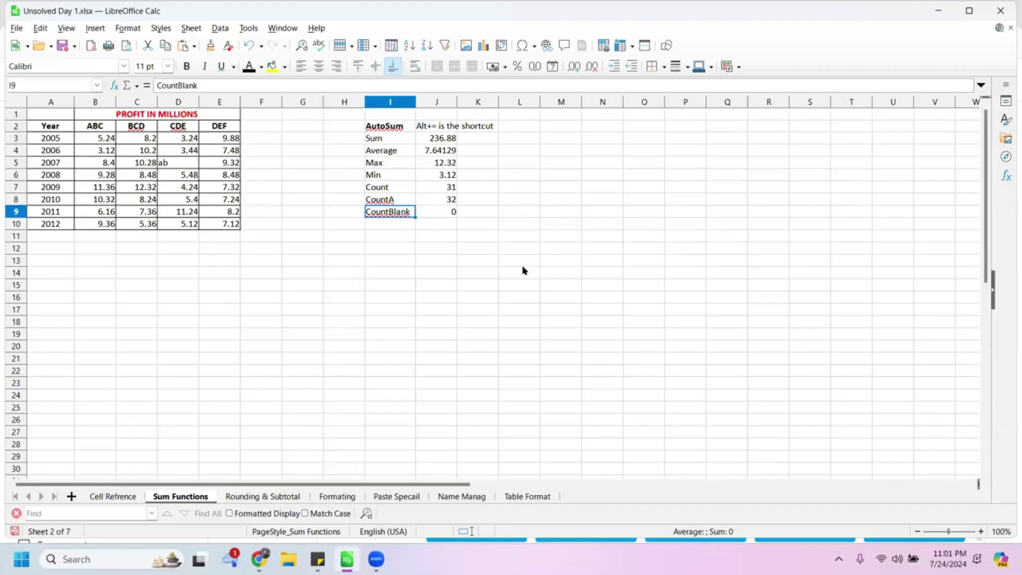
# Replace the text in D5 with a single comma and check the CountA and Count formulas
pyautogui.click(201, 165)
pyautogui.click(192, 165)
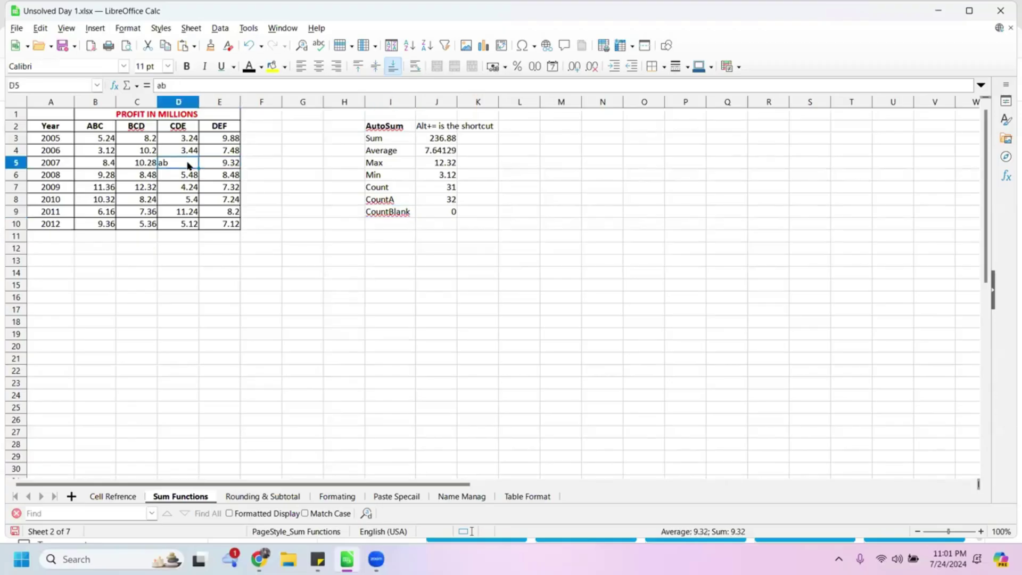
pyautogui.press('Delete')
pyautogui.click(321, 188)
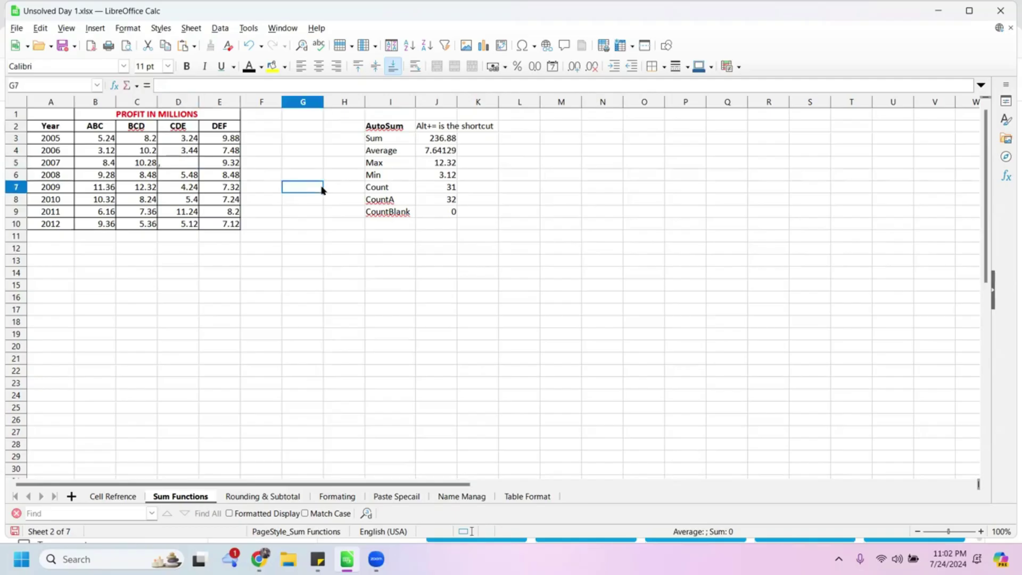
pyautogui.click(450, 201)
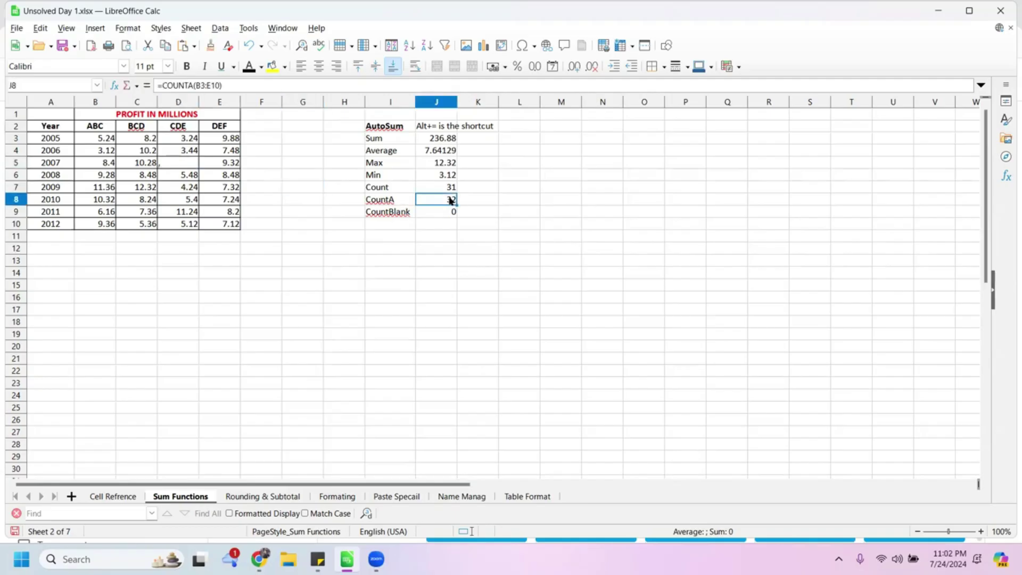
pyautogui.click(451, 190)
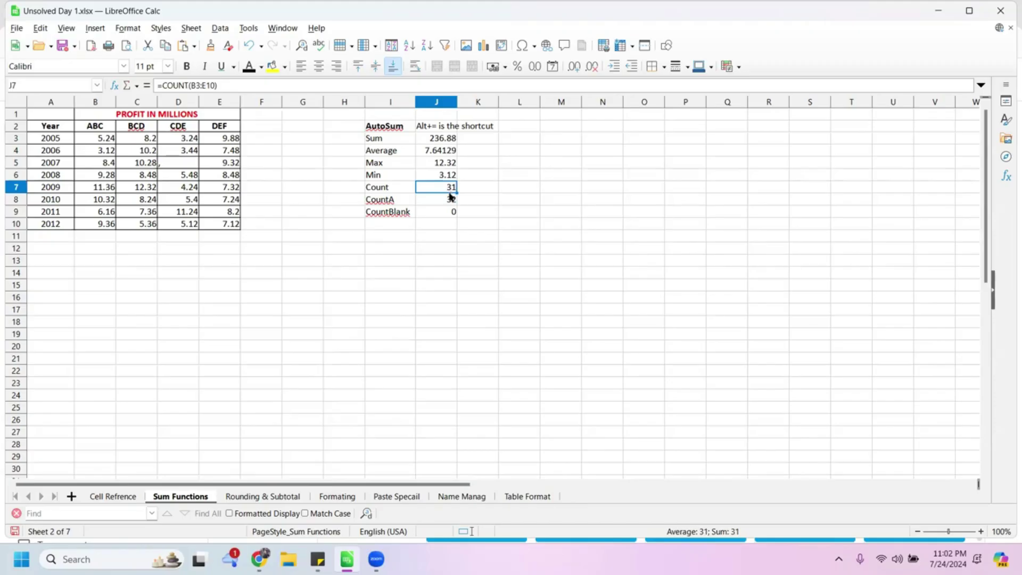
# Delete the comma from D5 and check the CountBlank formula in J9
pyautogui.click(225, 164)
pyautogui.click(184, 166)
pyautogui.press('BackSpace')
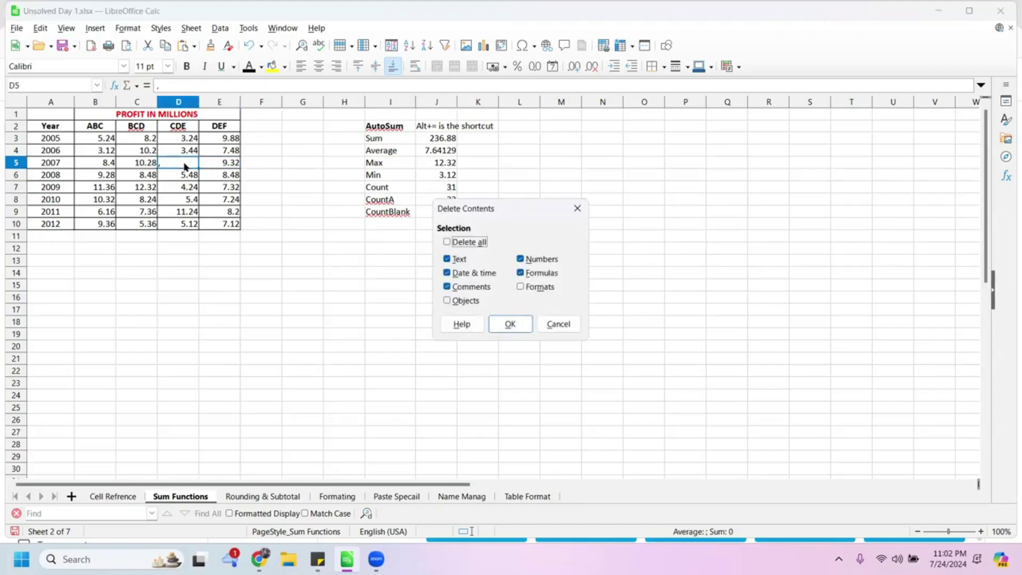
pyautogui.click(520, 326)
pyautogui.click(429, 212)
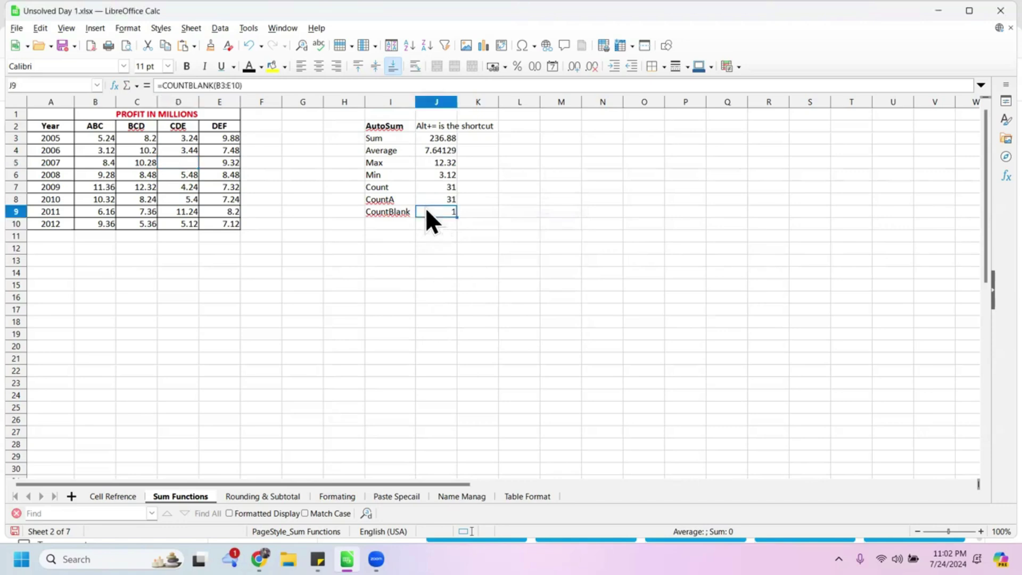
# Enter a single comma in the empty 2007 cell of company CDE, D5
pyautogui.click(206, 165)
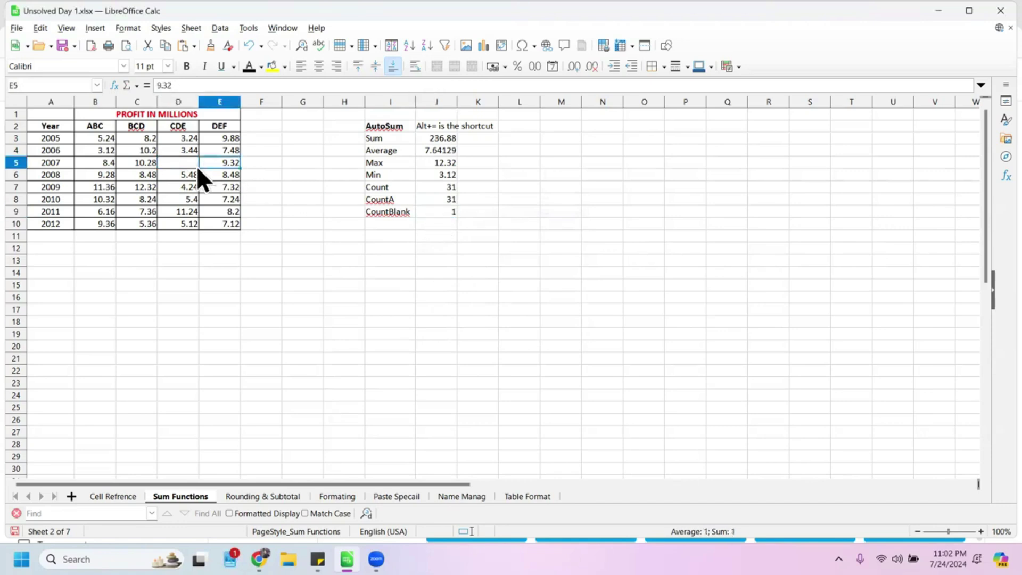
pyautogui.click(192, 165)
pyautogui.write(',')
pyautogui.click(301, 187)
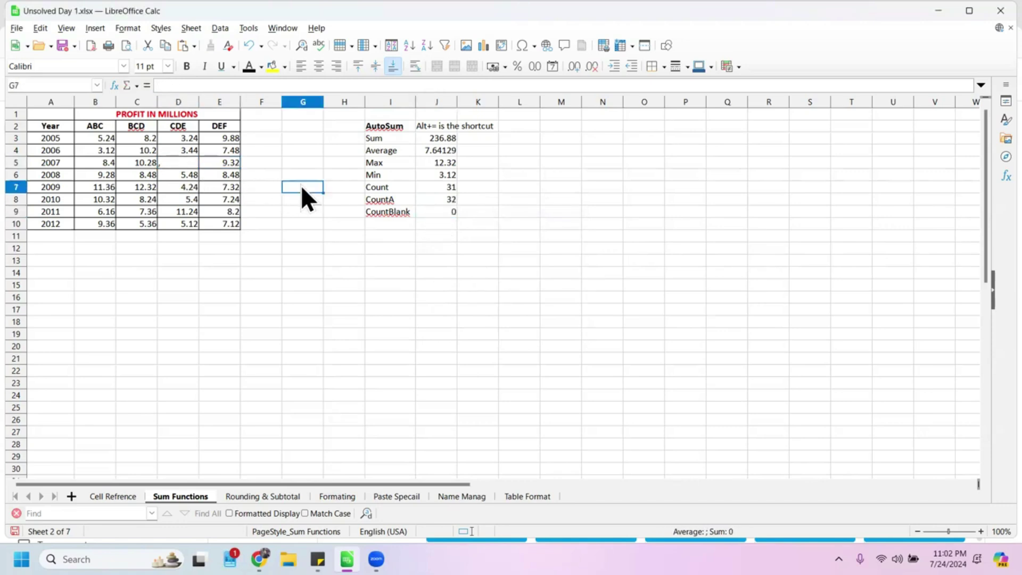